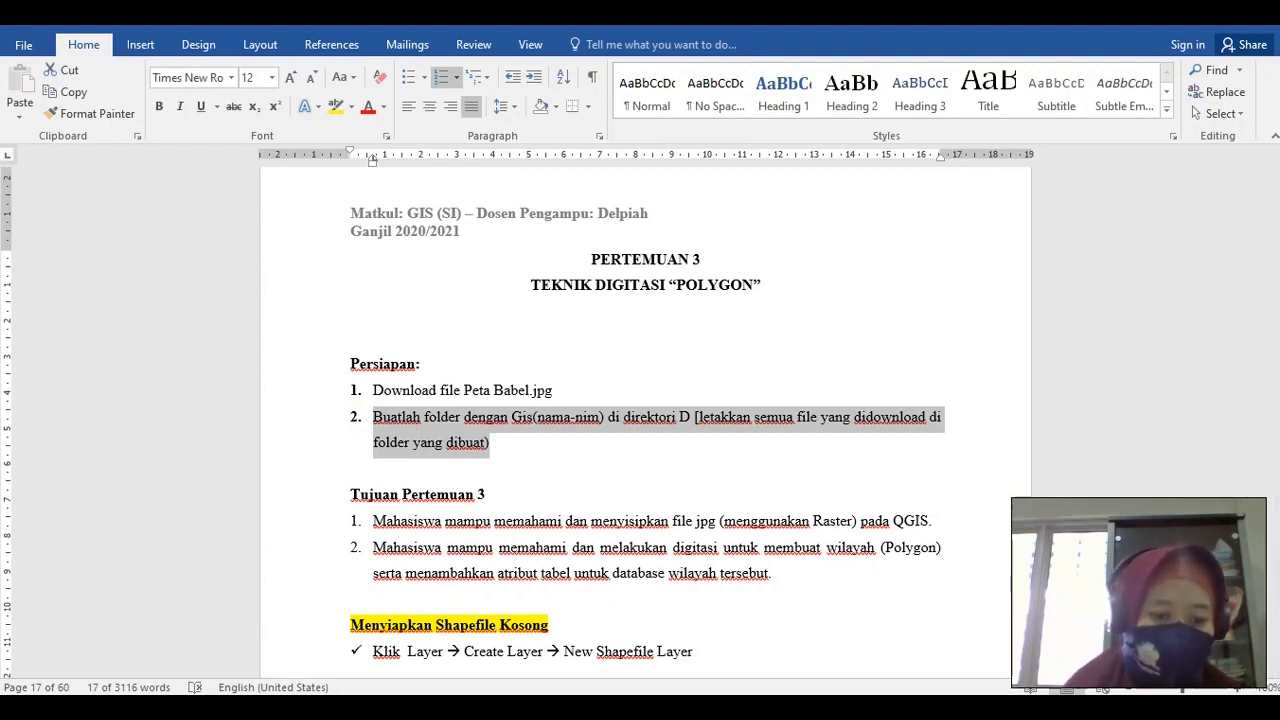
Create a new folder inside the GASAL 2020-2021 folder in File Explorer
{"action": "left_click", "coordinate": [130, 708]}
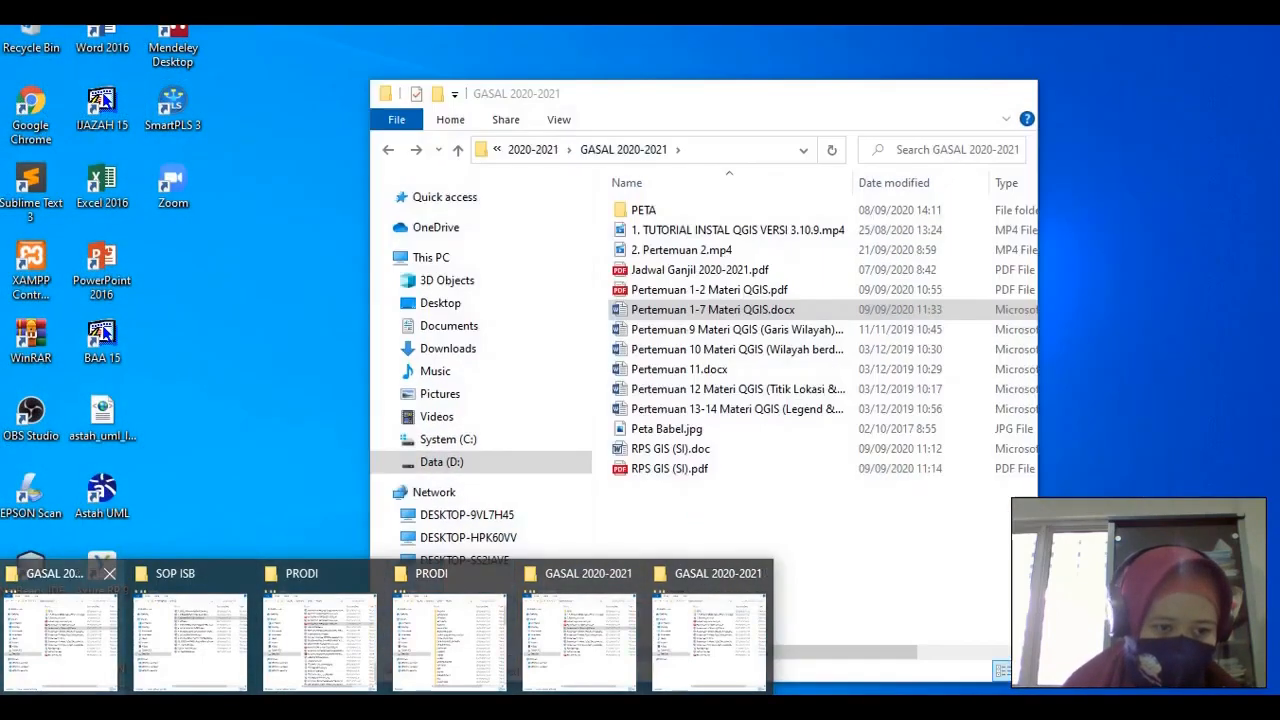
{"action": "left_click", "coordinate": [48, 600]}
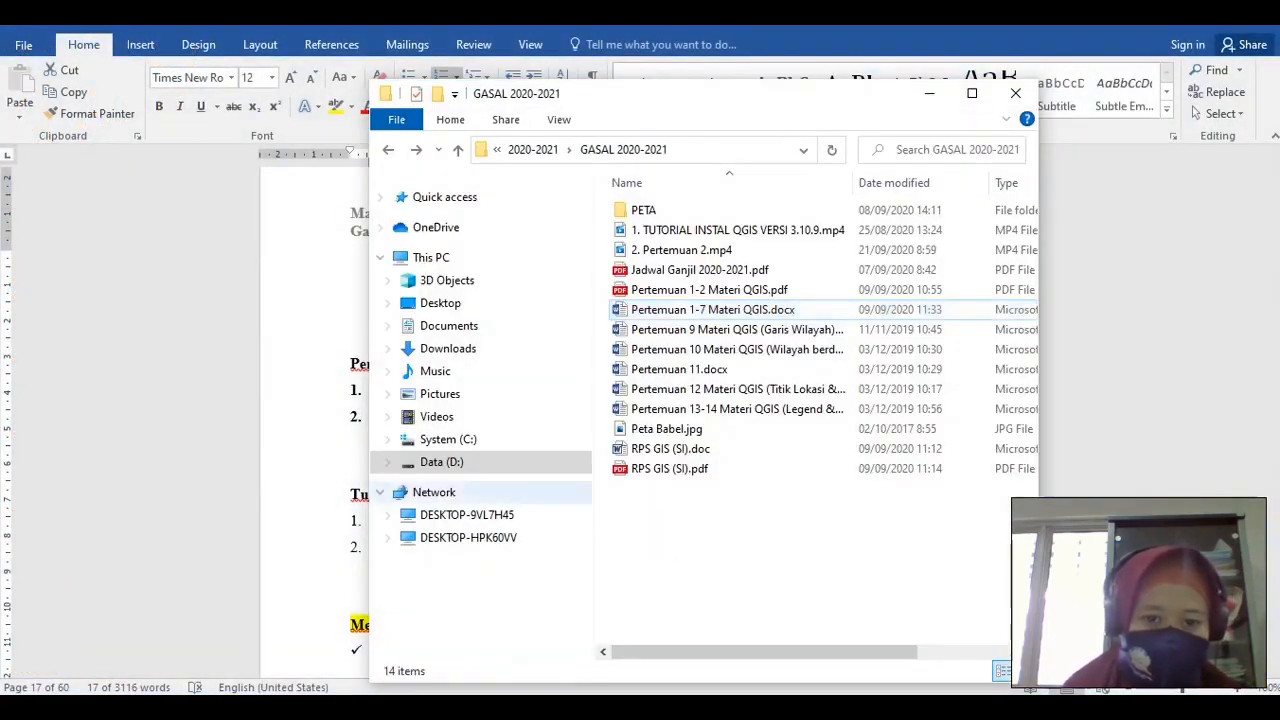
{"action": "right_click", "coordinate": [772, 548]}
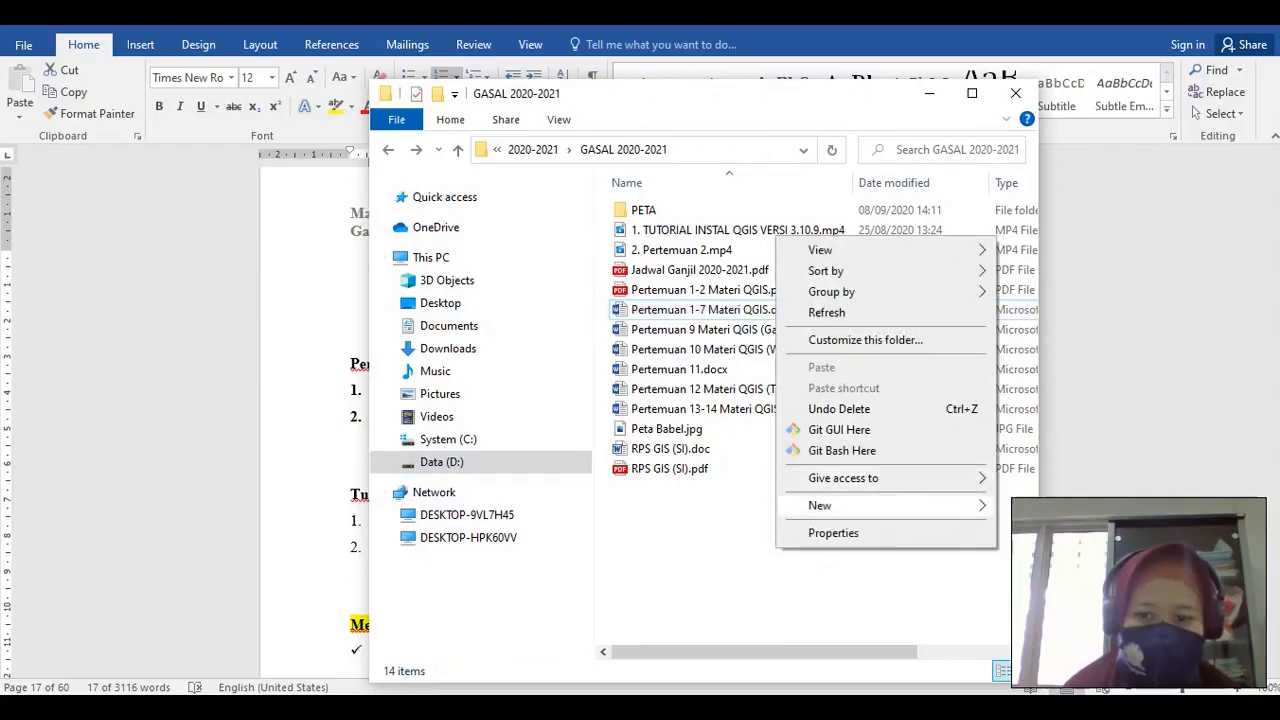
{"action": "mouse_move", "coordinate": [860, 503]}
{"action": "left_click", "coordinate": [1073, 268]}
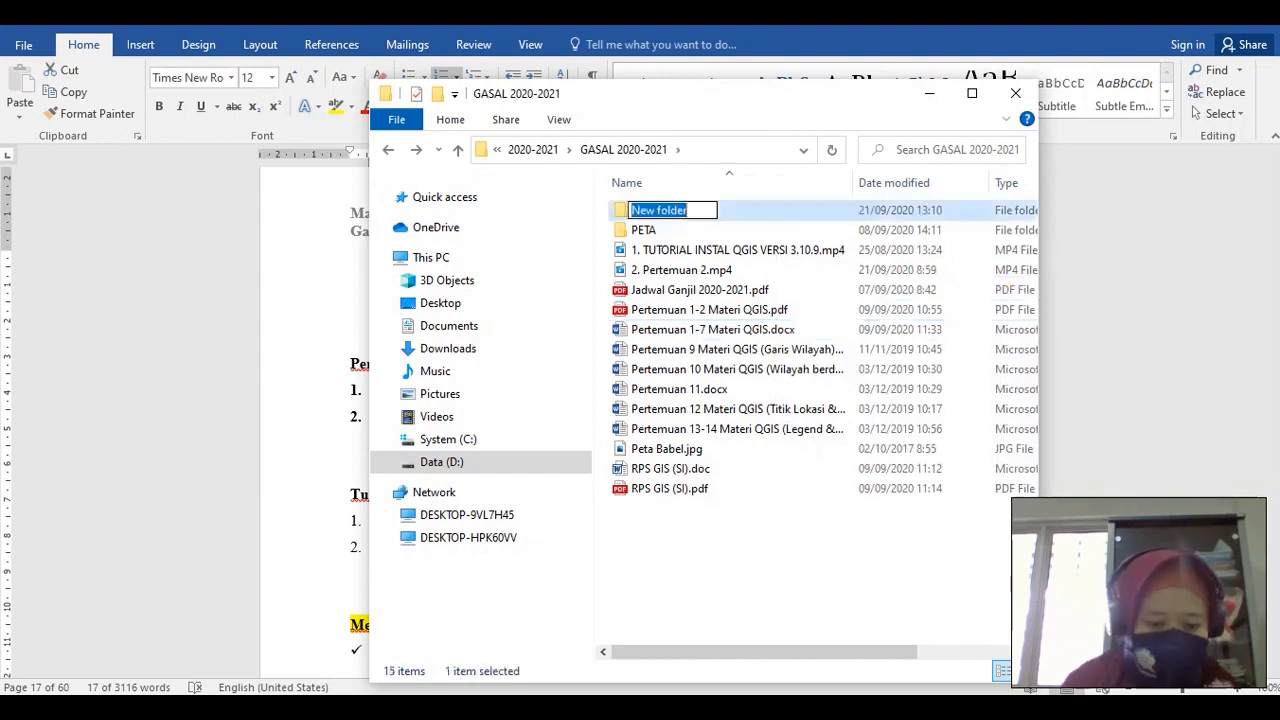
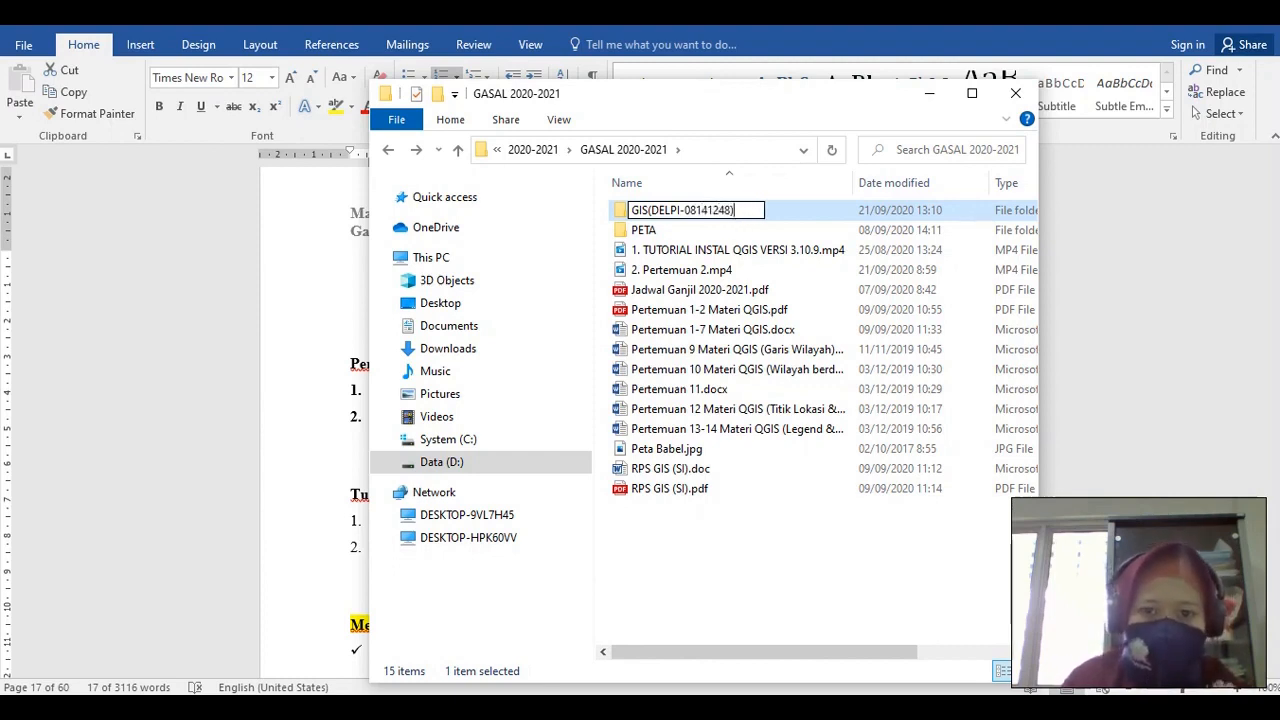
Name the folder GIS(student name-student number) and copy Peta Babel.jpg
{"action": "key", "text": "Return"}
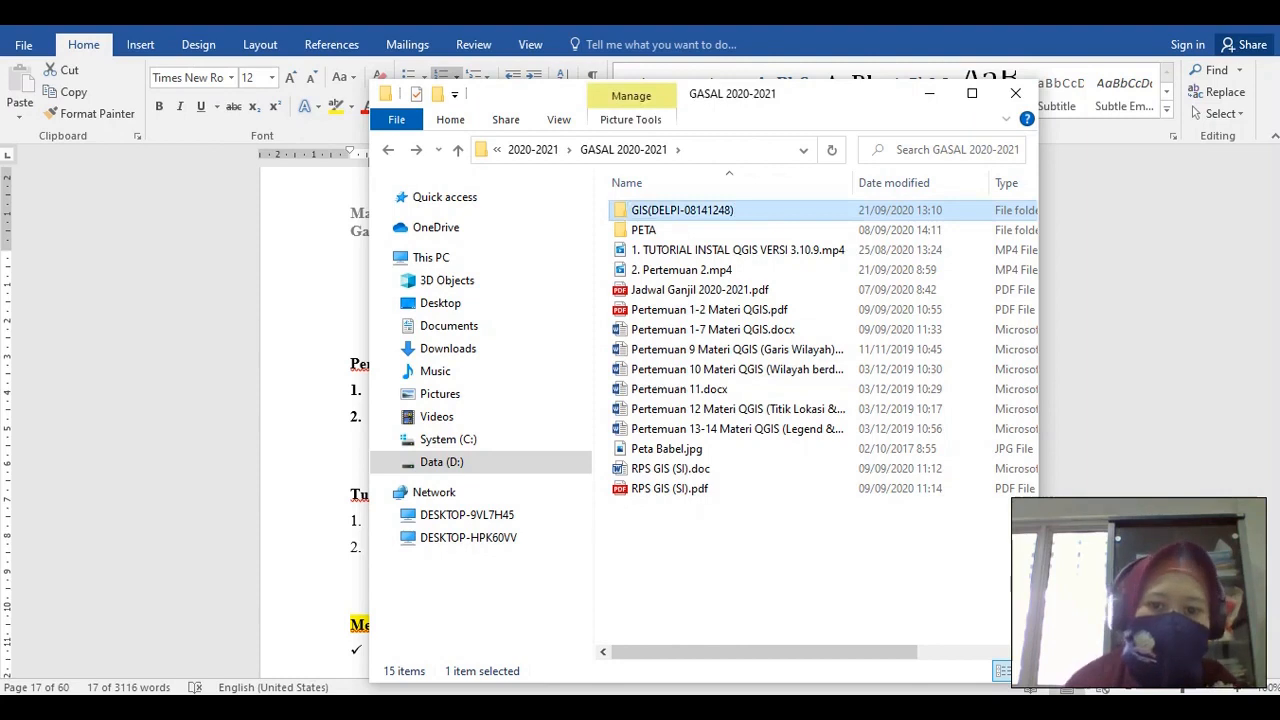
{"action": "key", "text": "End"}
{"action": "key", "text": "Up"}
{"action": "key", "text": "Up"}
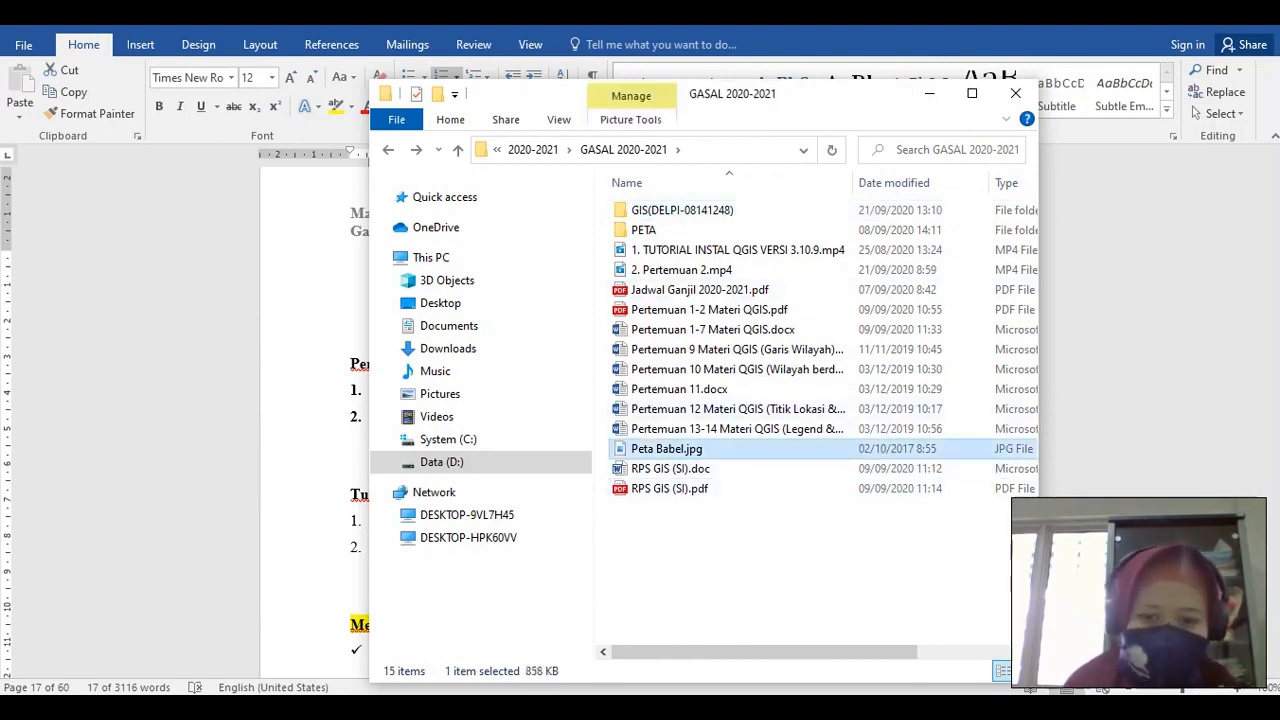
Paste Peta Babel.jpg into the new GIS folder
{"action": "double_click", "coordinate": [710, 205]}
{"action": "left_click", "coordinate": [671, 341]}
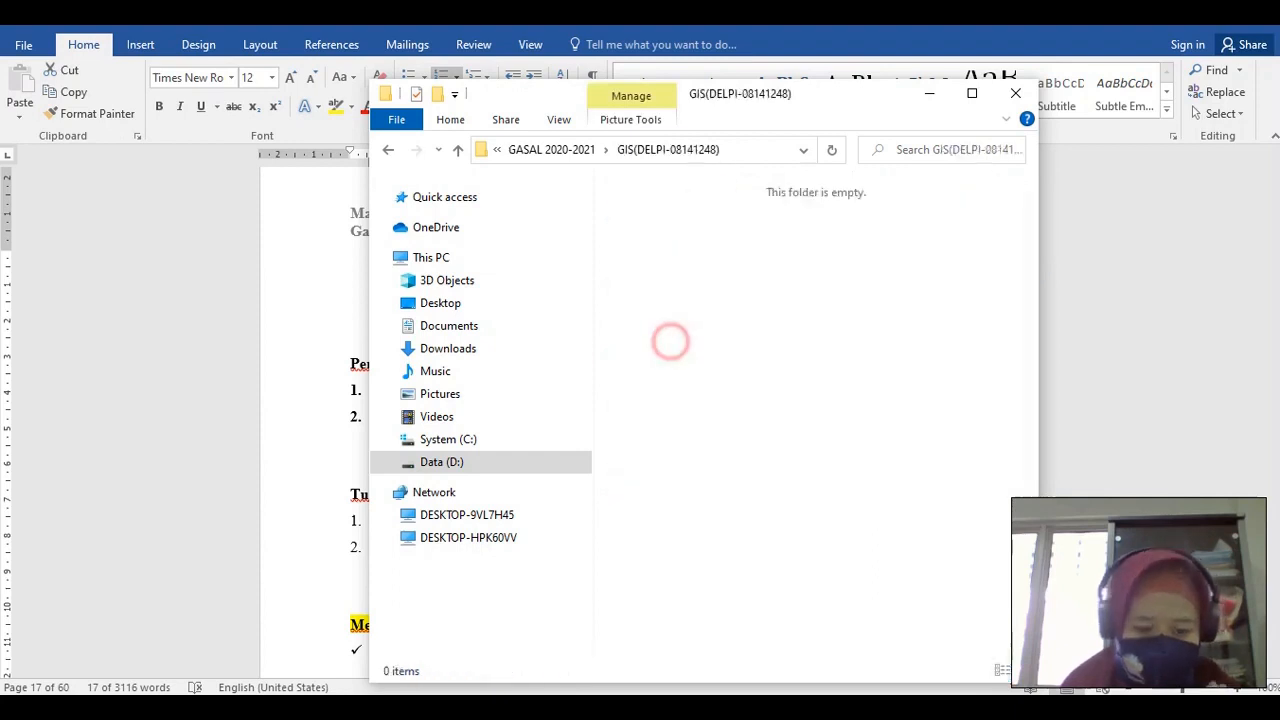
{"action": "key", "text": "ctrl+v"}
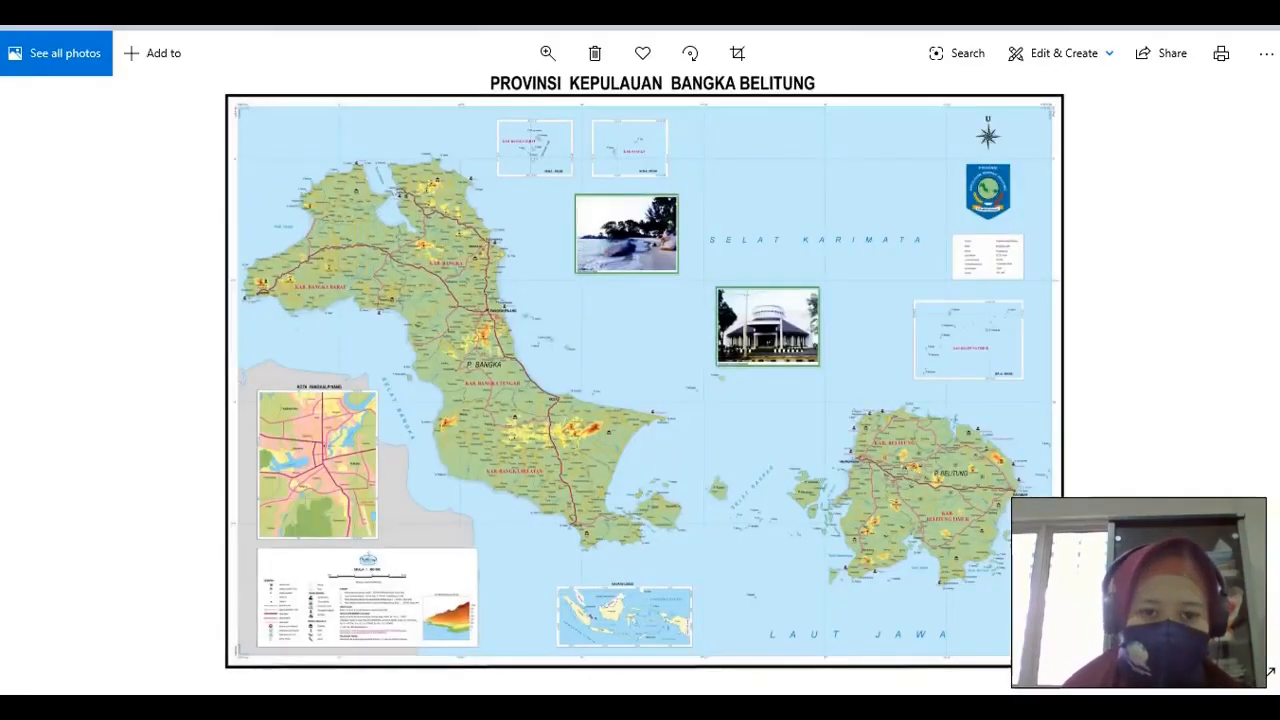
Zoom and pan over Bangka island in Photos, then return to the Word lesson
{"action": "double_click", "coordinate": [453, 341]}
{"action": "left_click_drag", "start_coordinate": [453, 341], "coordinate": [498, 465]}
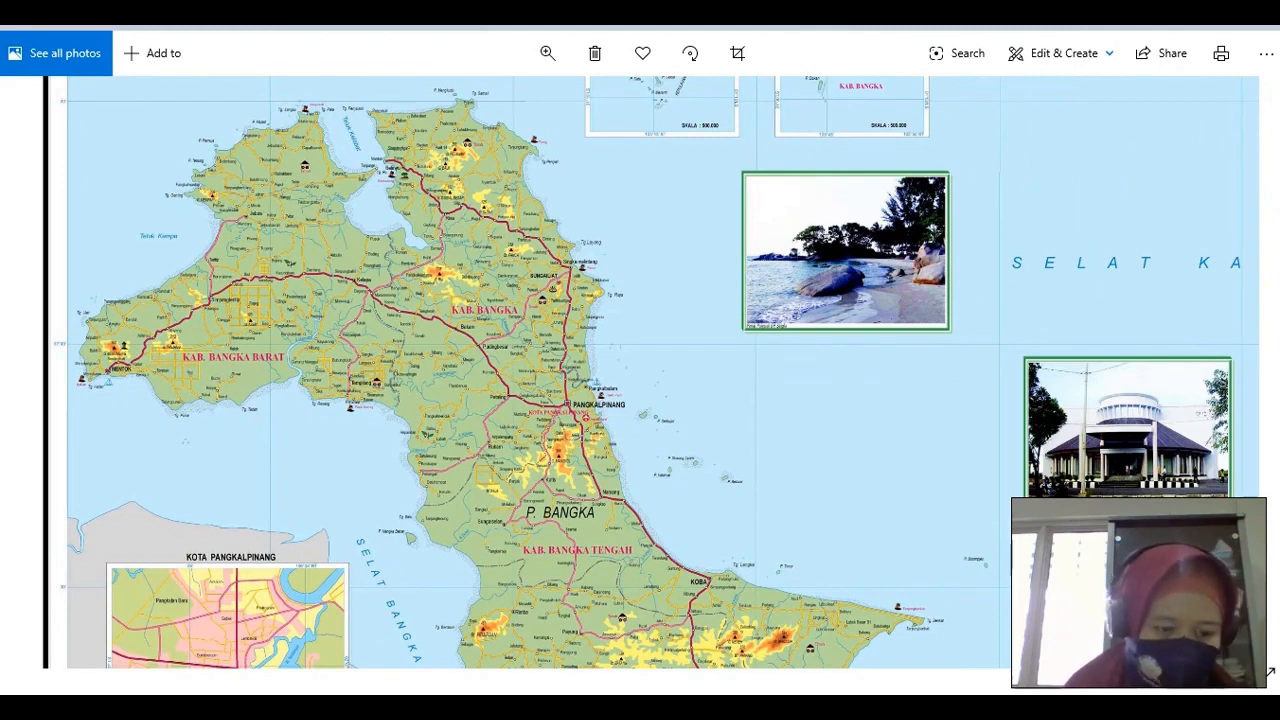
{"action": "key", "text": "alt+F4"}
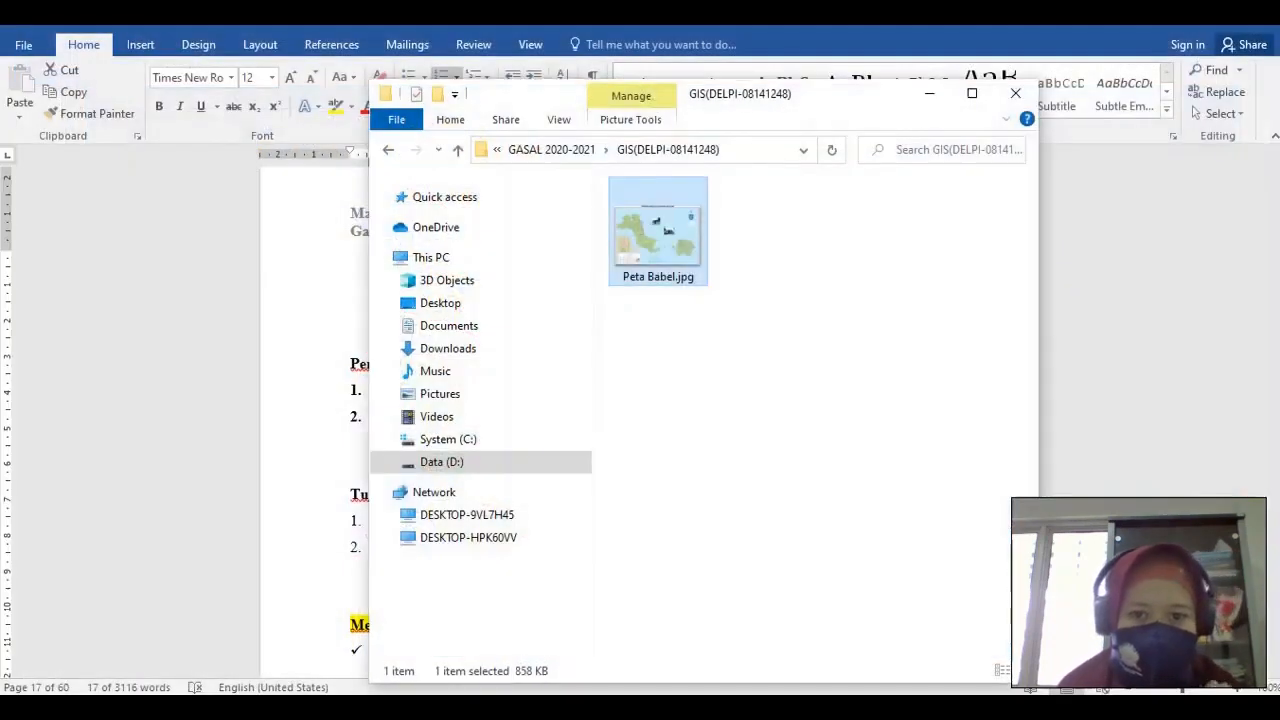
{"action": "key", "text": "alt+Tab"}
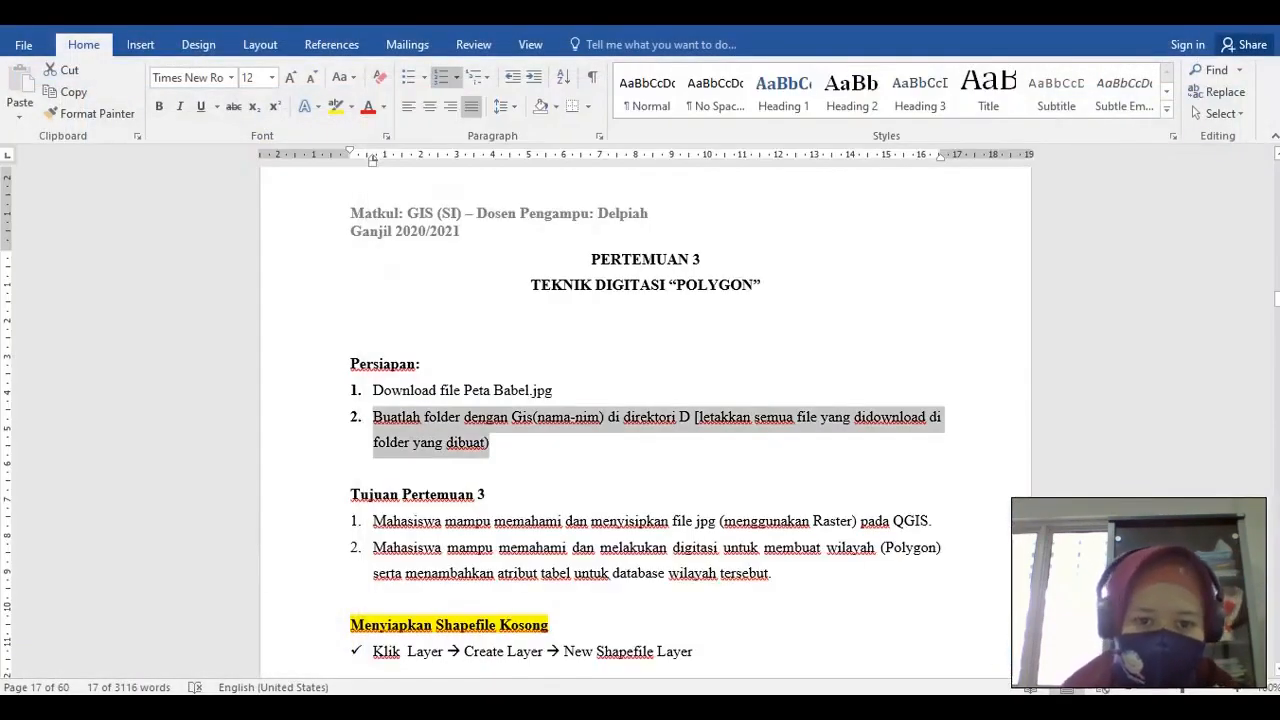
Deselect the second preparation step in the Word lesson
{"action": "left_click", "coordinate": [518, 454]}
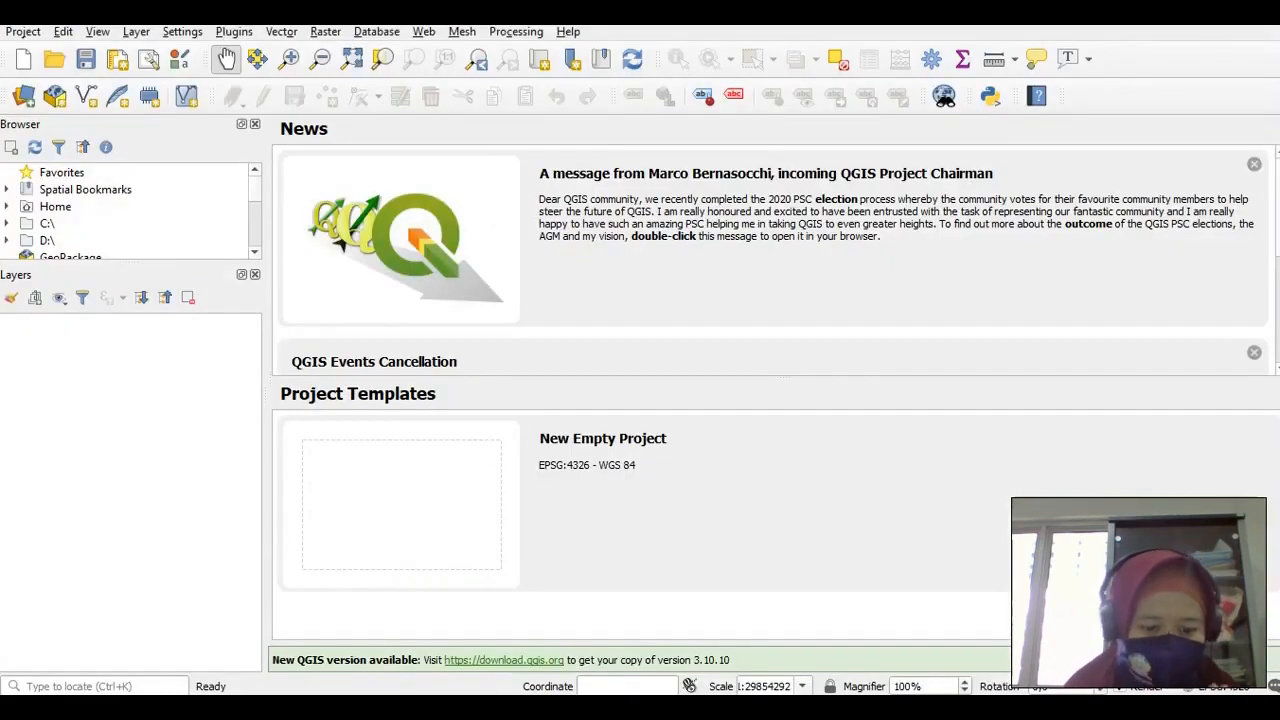
Launch Notepad and type the heading TEKNIK DIGITASI "POLYGON"
{"action": "key", "text": "super+r"}
{"action": "key", "text": "Return"}
{"action": "type", "text": "TEK"}
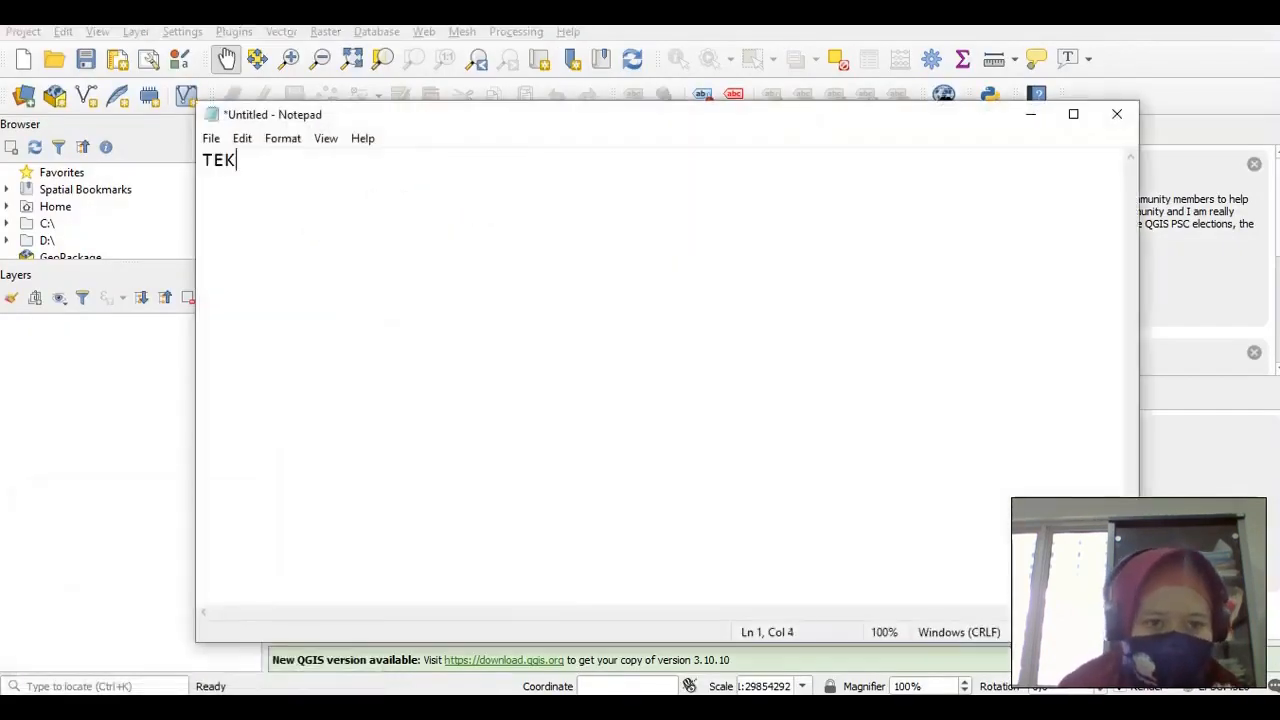
{"action": "type", "text": "NIK DIGITA"}
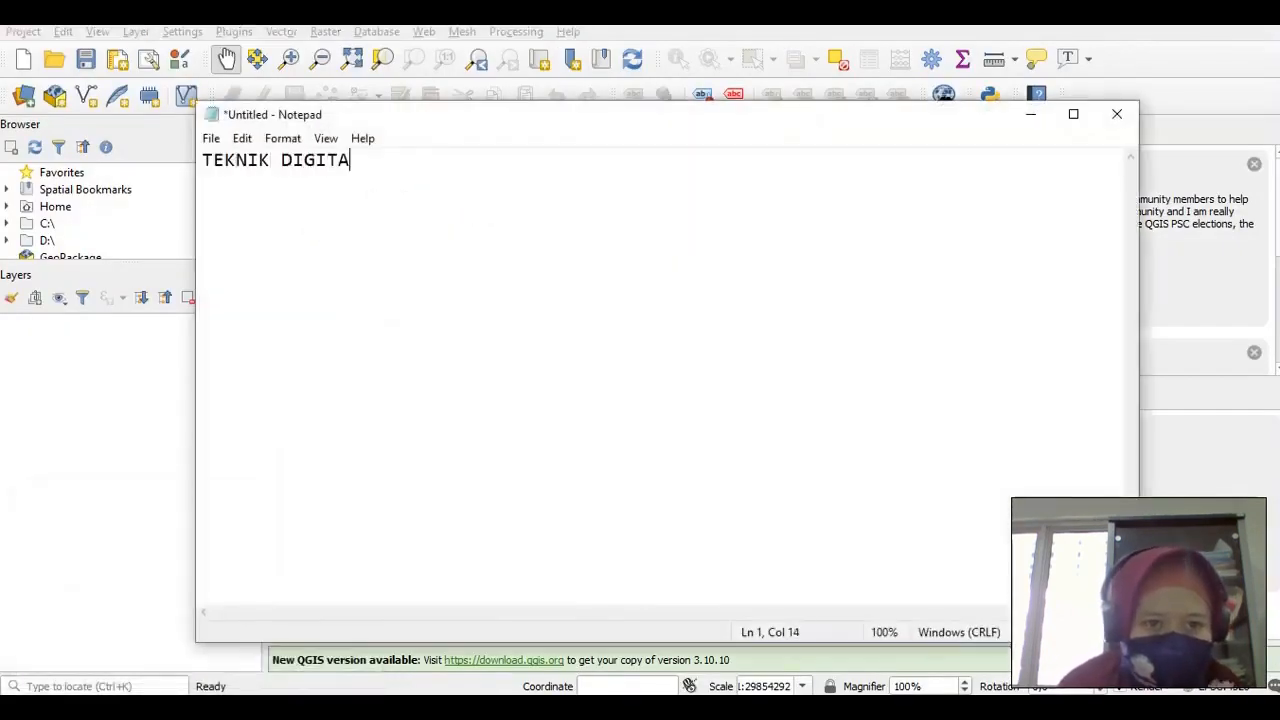
{"action": "type", "text": "SI \"P"}
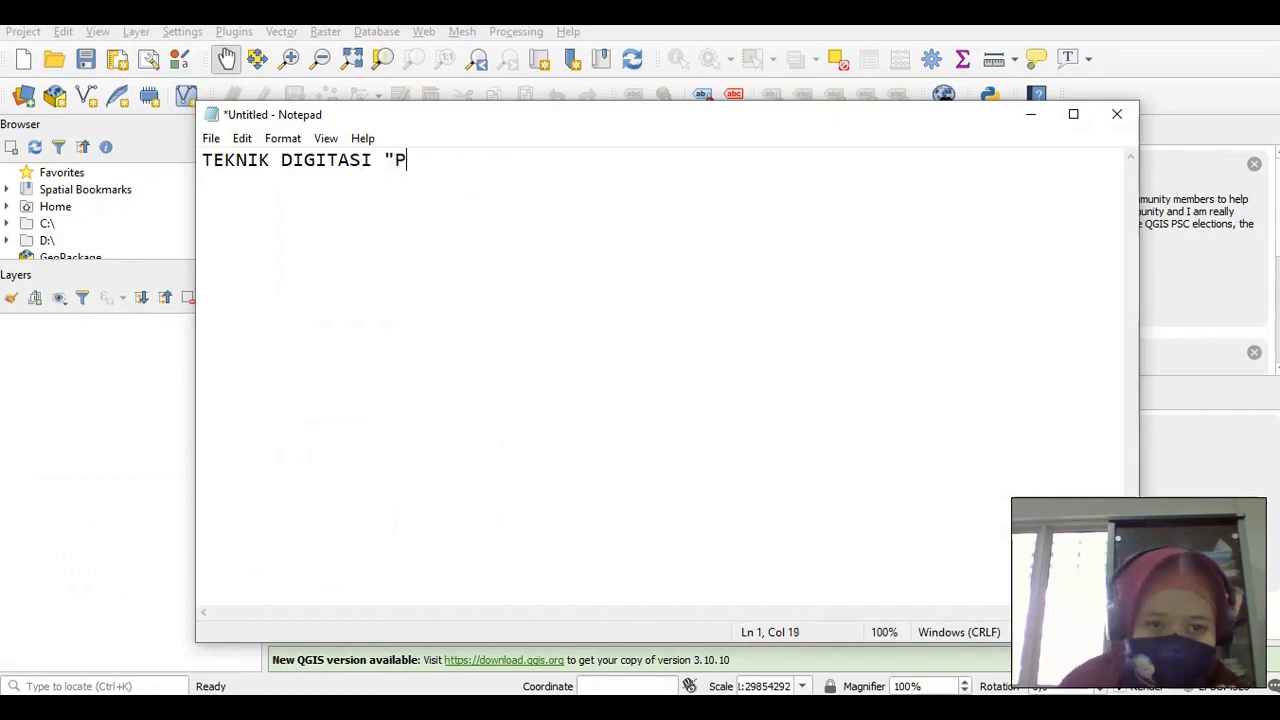
{"action": "type", "text": "OLYGON\""}
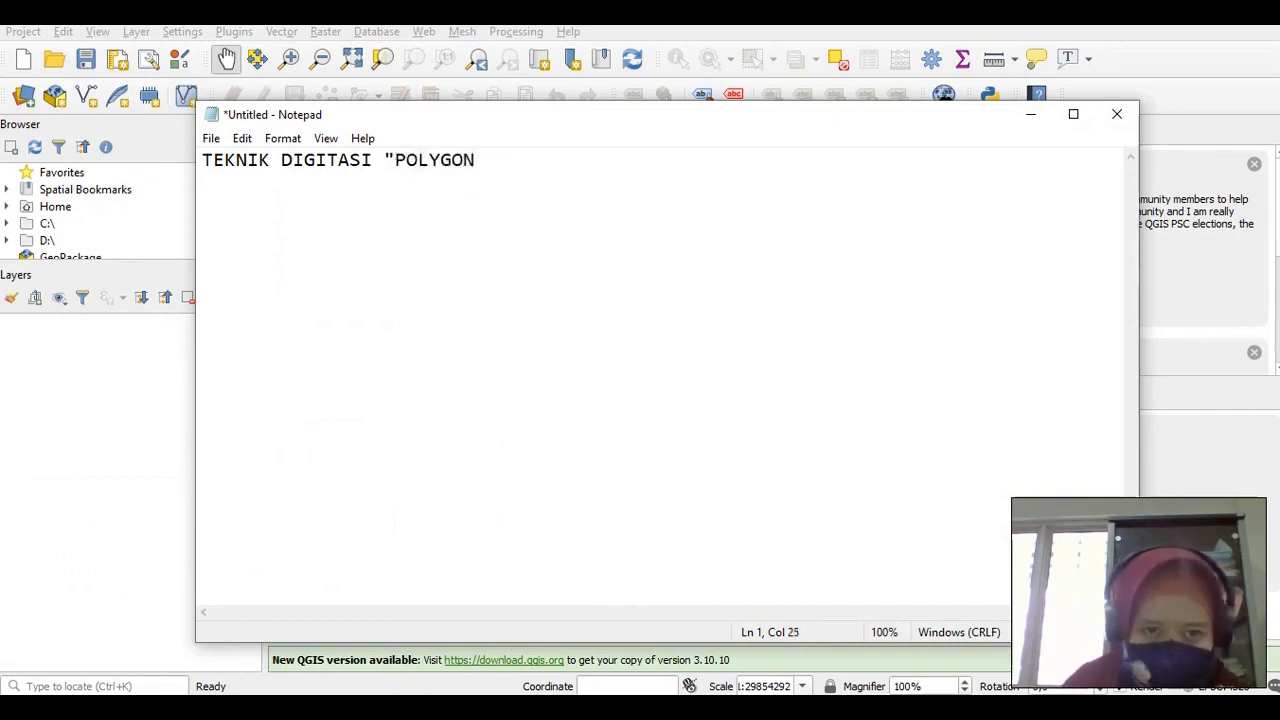
{"action": "key", "text": "Return"}
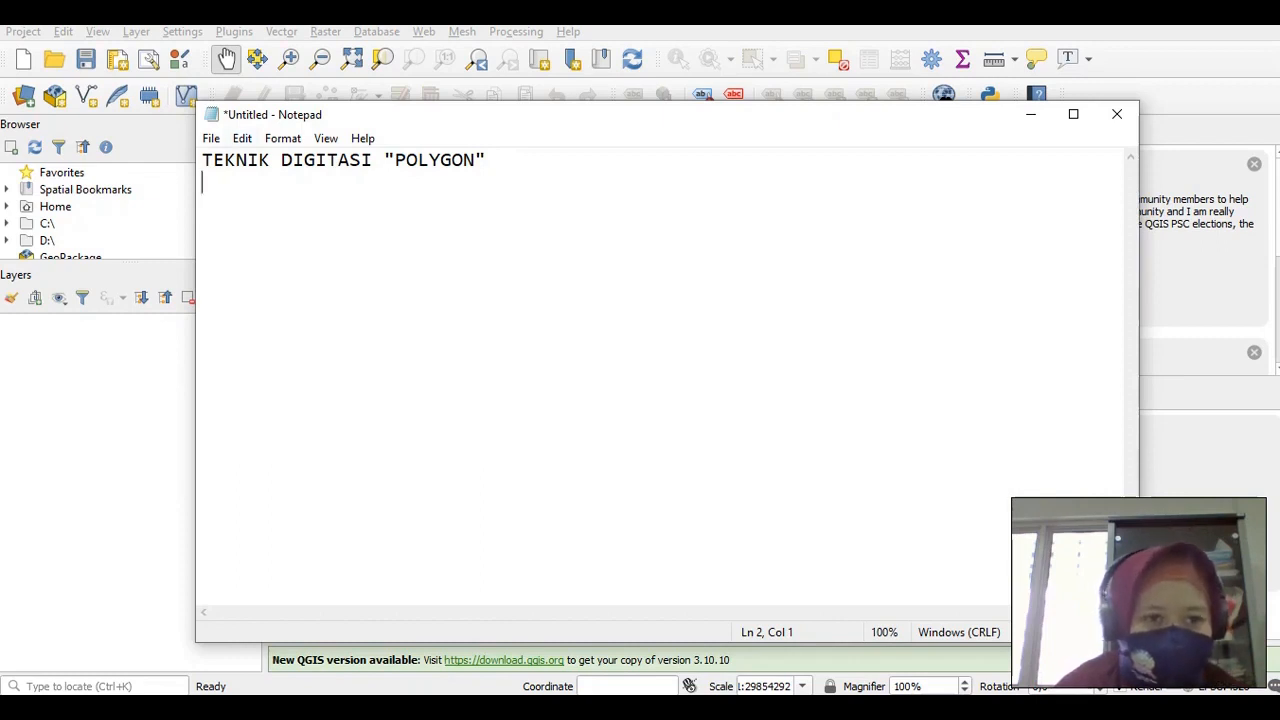
Add a second line reading ATRIBUT WILAYAH, then return to the Word lesson
{"action": "left_click_drag", "start_coordinate": [240, 114], "coordinate": [460, 110]}
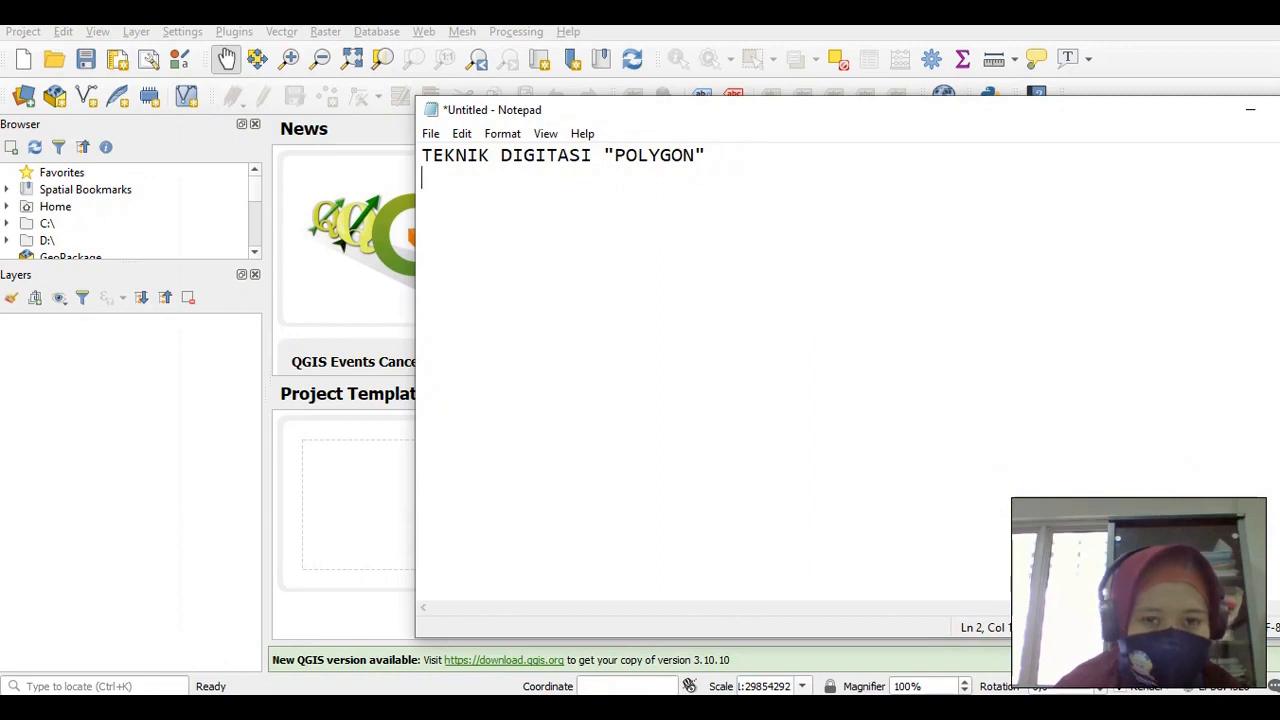
{"action": "type", "text": "ATRI"}
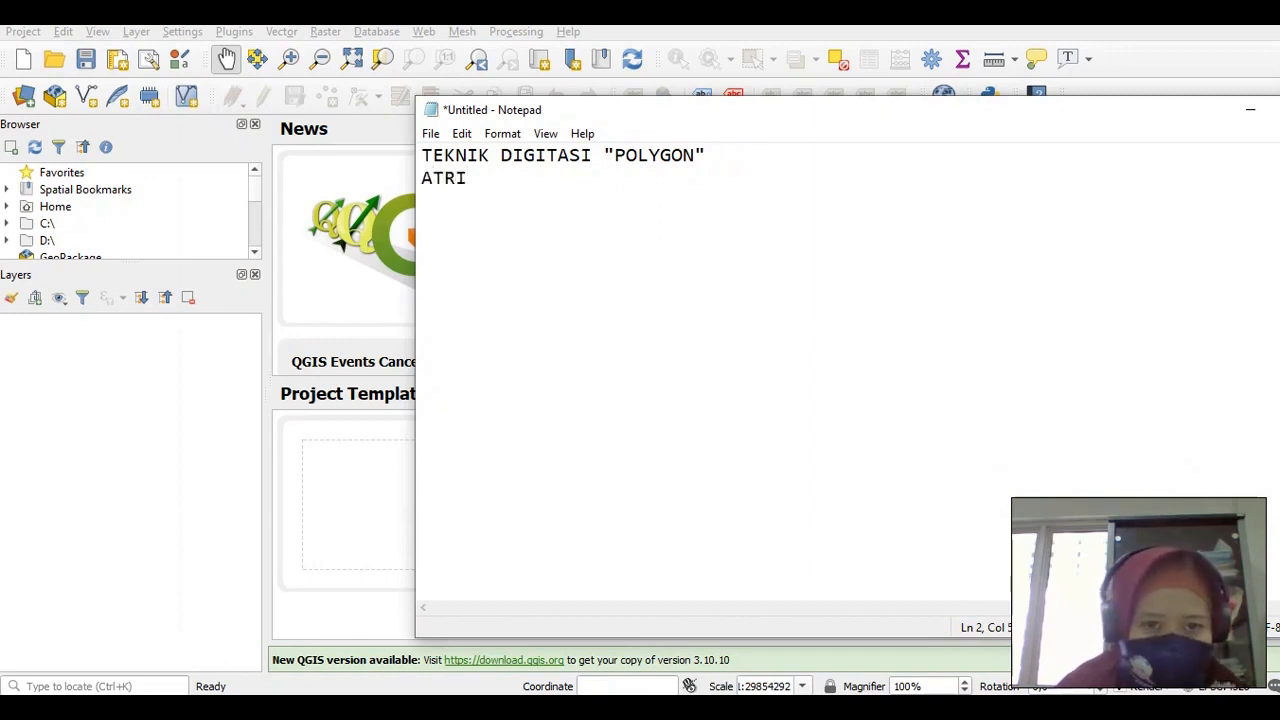
{"action": "type", "text": "BUT"}
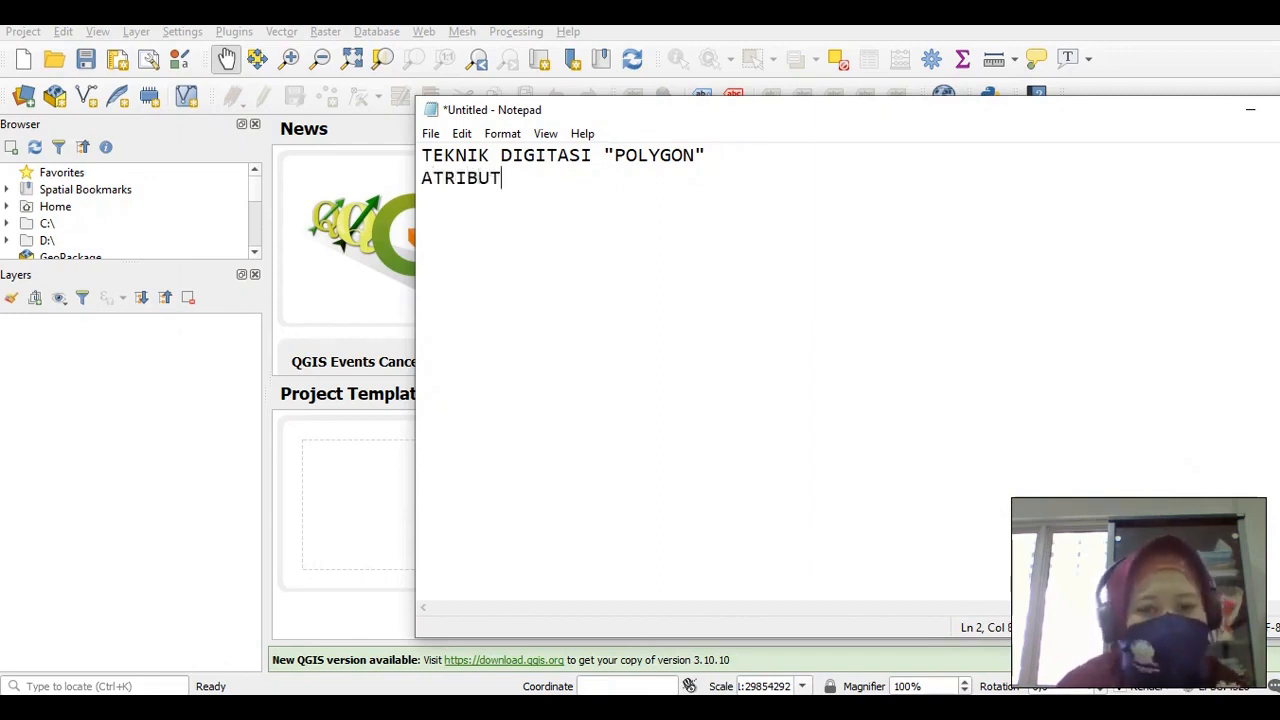
{"action": "type", "text": " PET"}
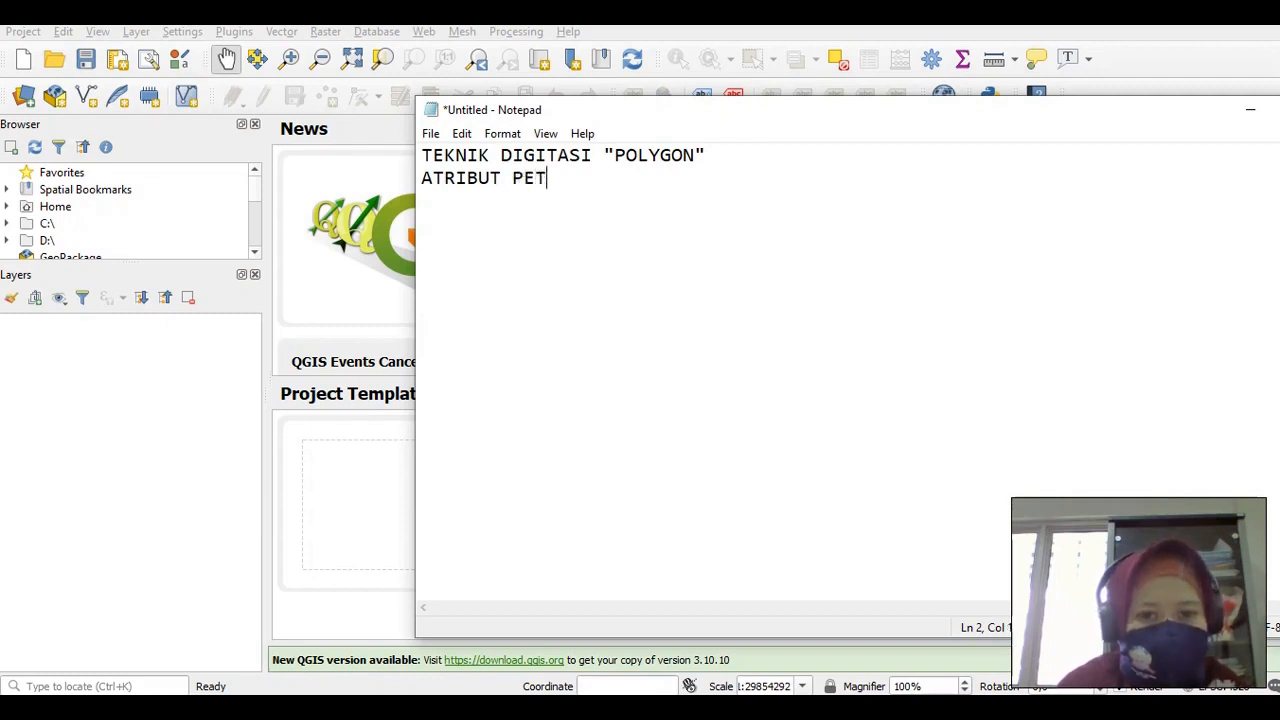
{"action": "key", "text": "BackSpace"}
{"action": "key", "text": "BackSpace"}
{"action": "key", "text": "BackSpace"}
{"action": "type", "text": "WILAYAH"}
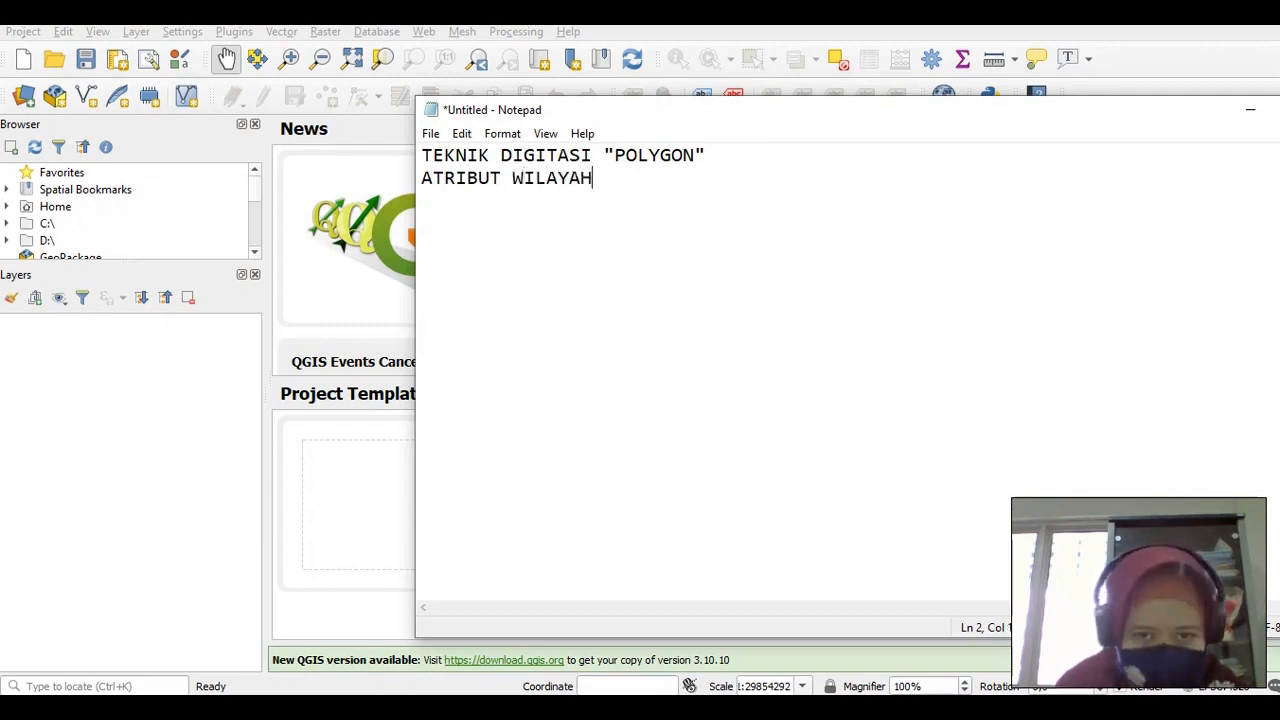
{"action": "key", "text": "BackSpace"}
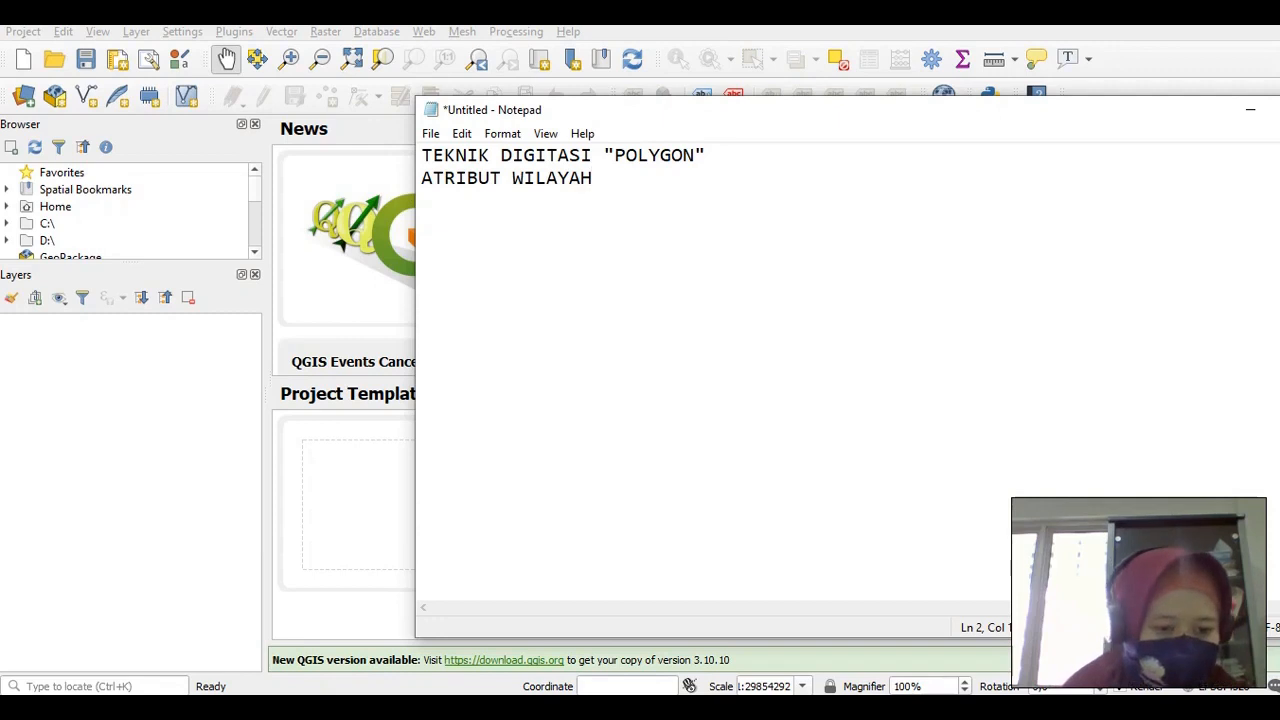
{"action": "key", "text": "alt+Tab"}
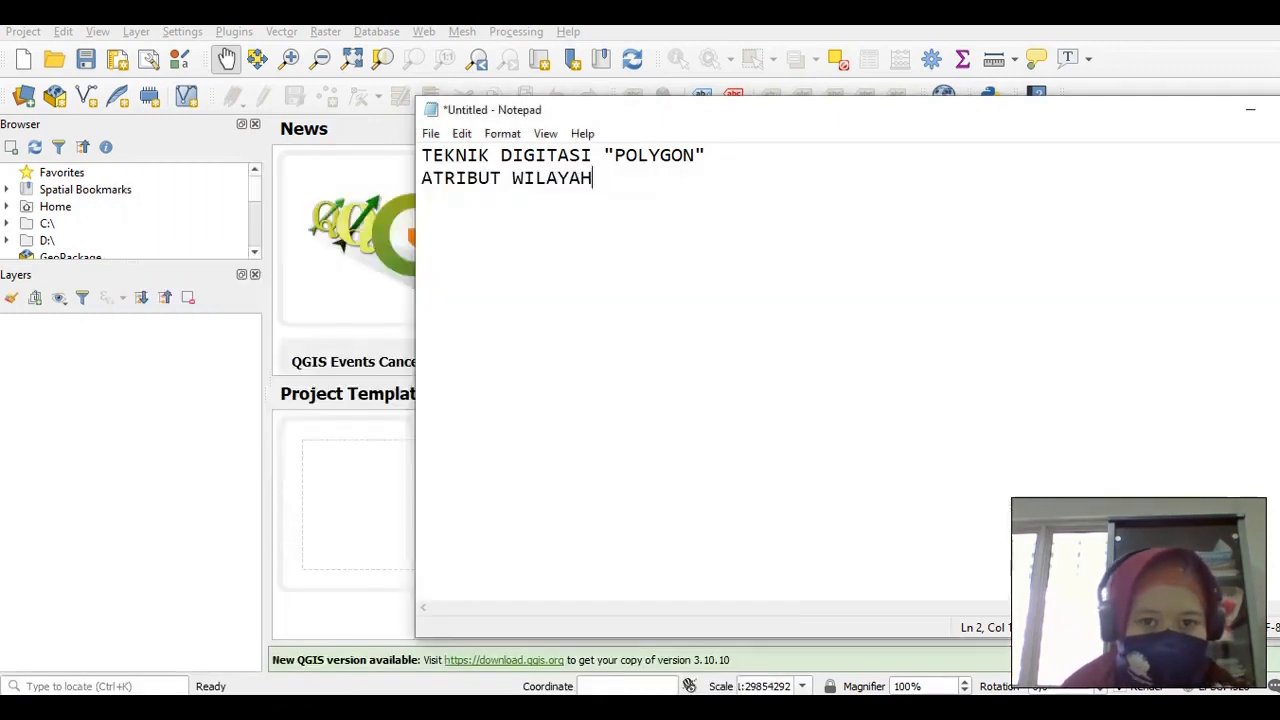
{"action": "key", "text": "alt+Tab"}
{"action": "key", "text": "alt+Tab"}
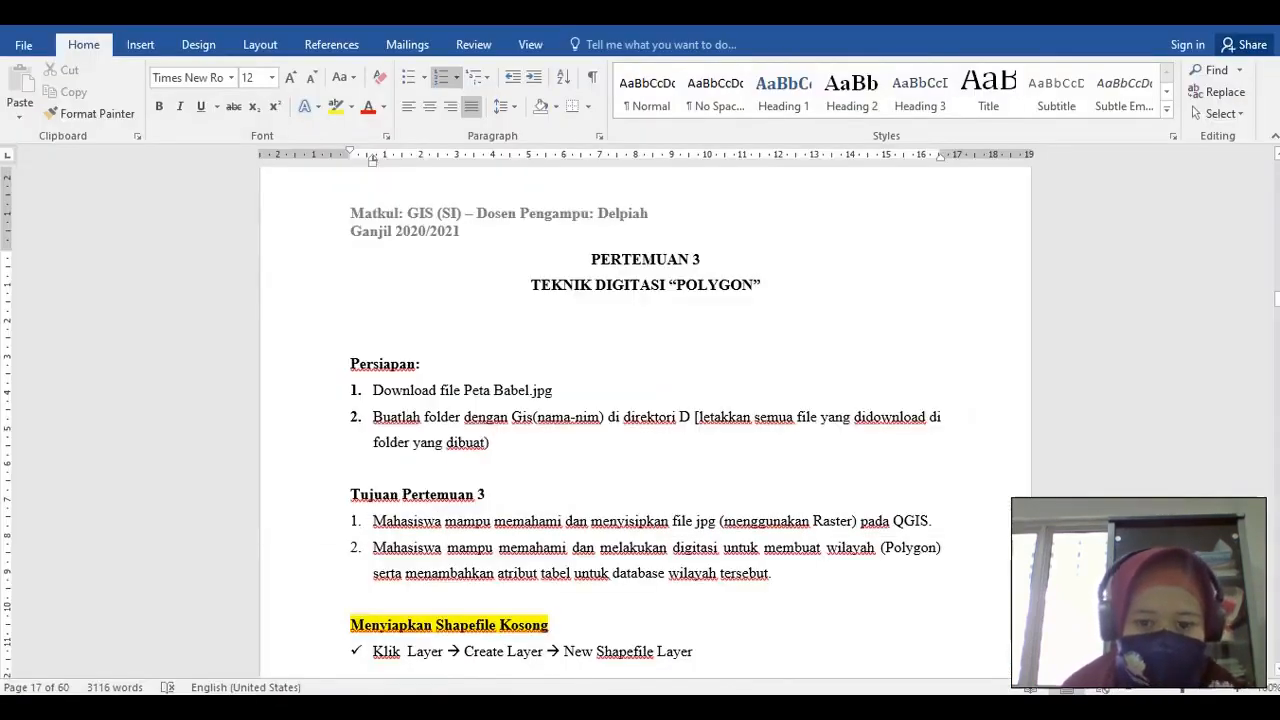
Zoom in and out on Bangka island in the Peta Babel.jpg photo
{"action": "key", "text": "alt+Tab"}
{"action": "key", "text": "alt+Tab"}
{"action": "key", "text": "alt+Tab"}
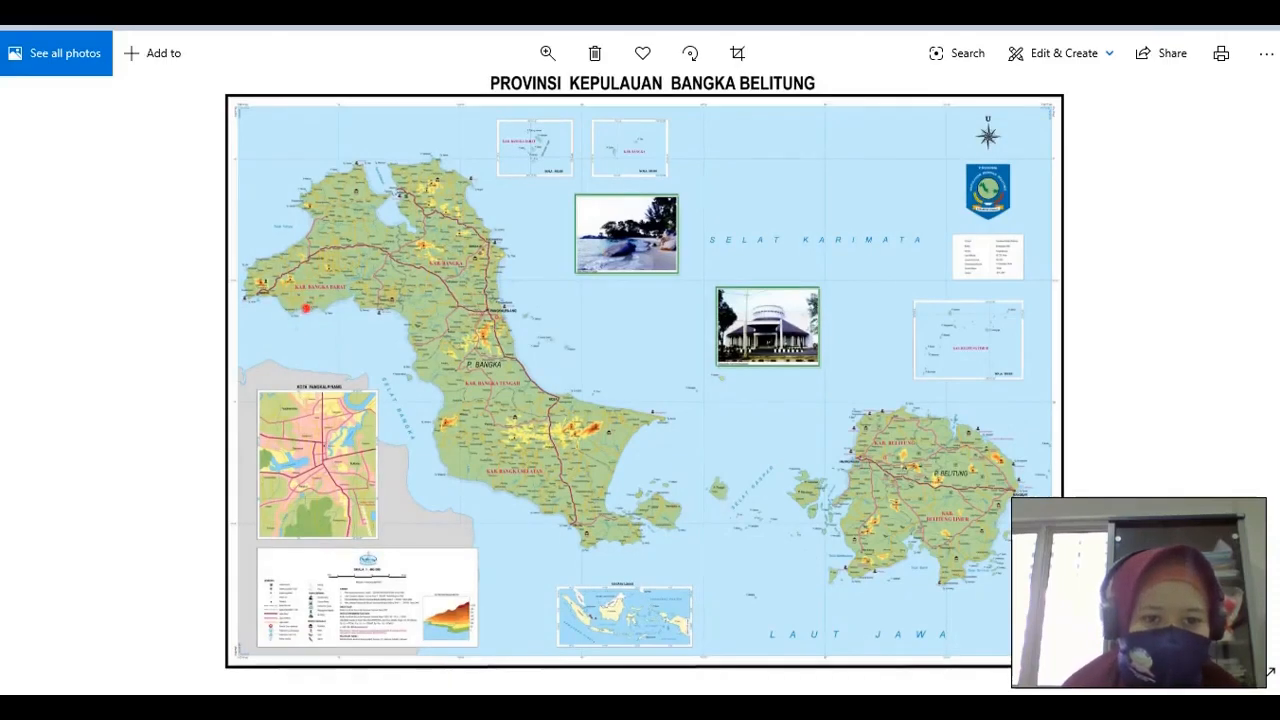
{"action": "double_click", "coordinate": [306, 308]}
{"action": "left_click_drag", "start_coordinate": [256, 239], "coordinate": [278, 273]}
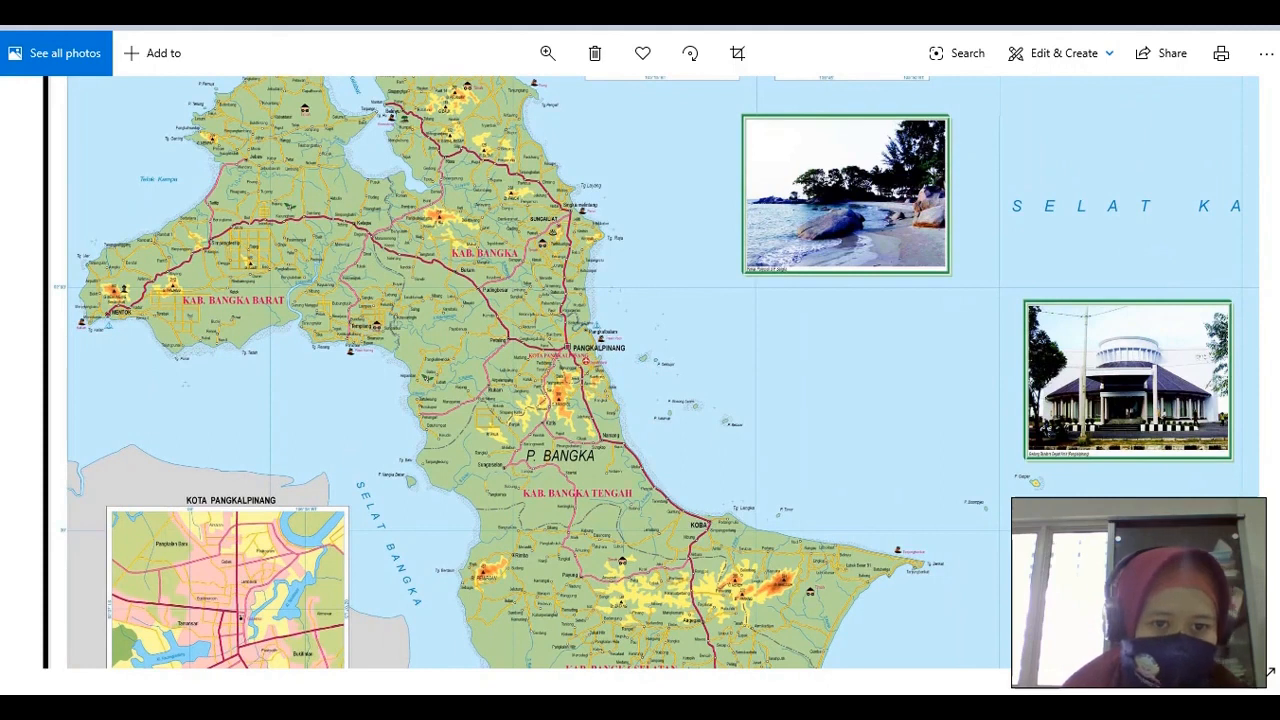
{"action": "double_click", "coordinate": [256, 246]}
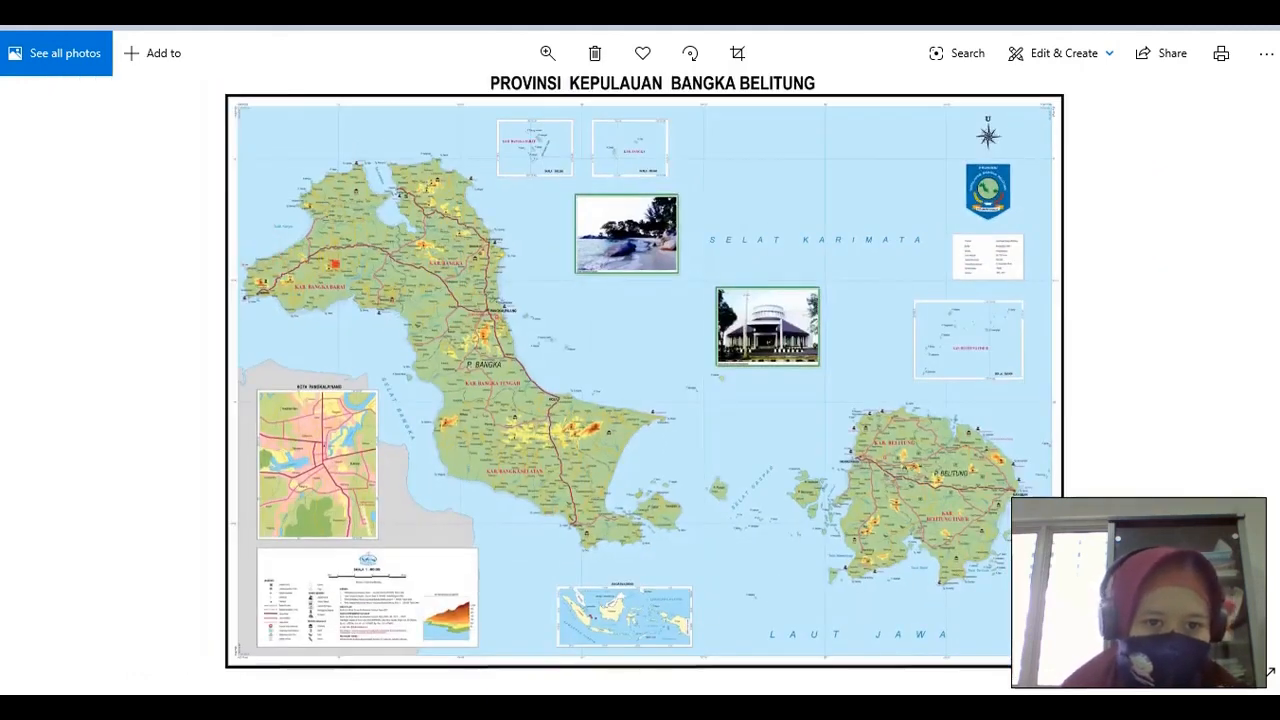
{"action": "double_click", "coordinate": [335, 264]}
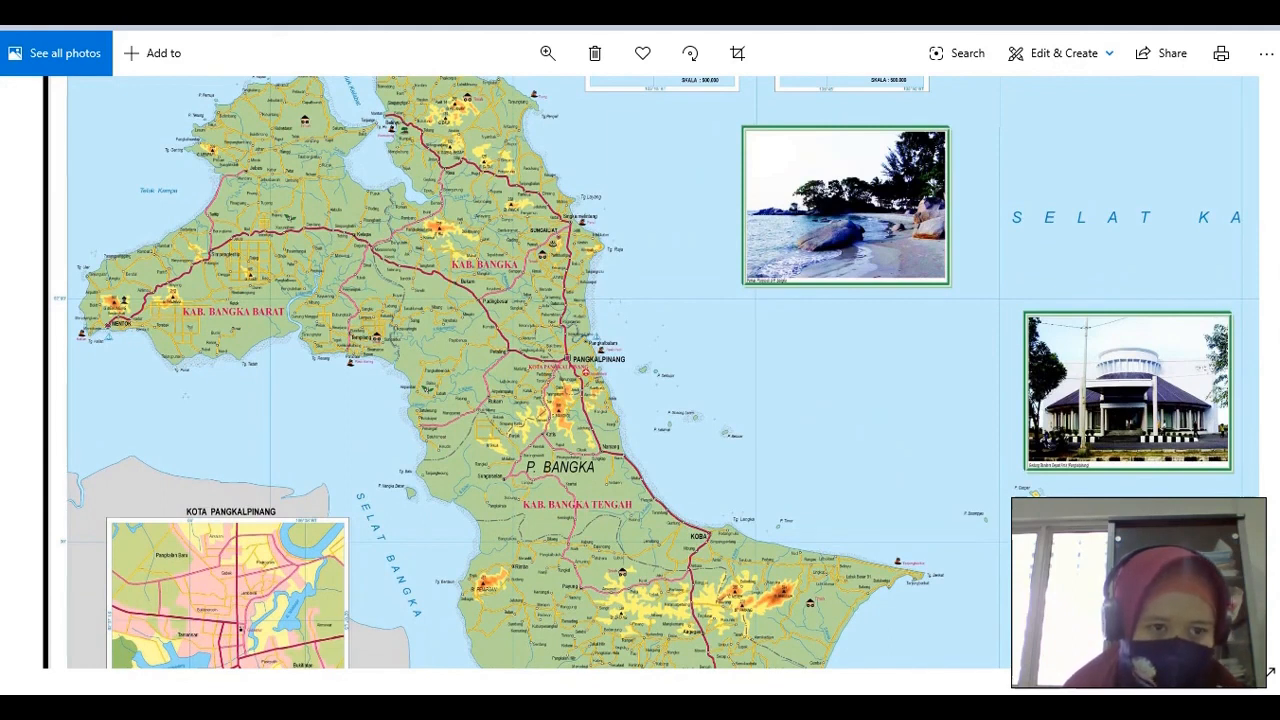
{"action": "key", "text": "alt+Tab"}
{"action": "key", "text": "Tab"}
{"action": "key", "text": "Tab"}
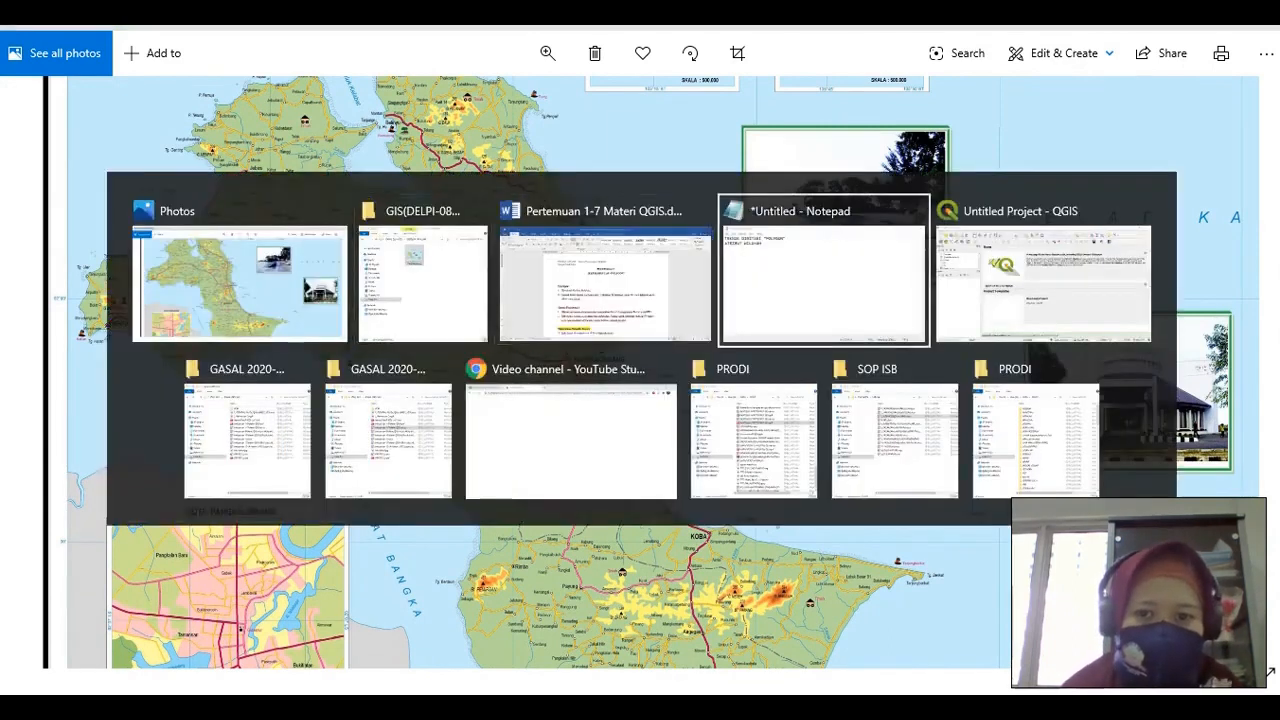
Add an attribute line reading ID | KAB below ATRIBUT WILAYAH
{"action": "key", "text": "Return"}
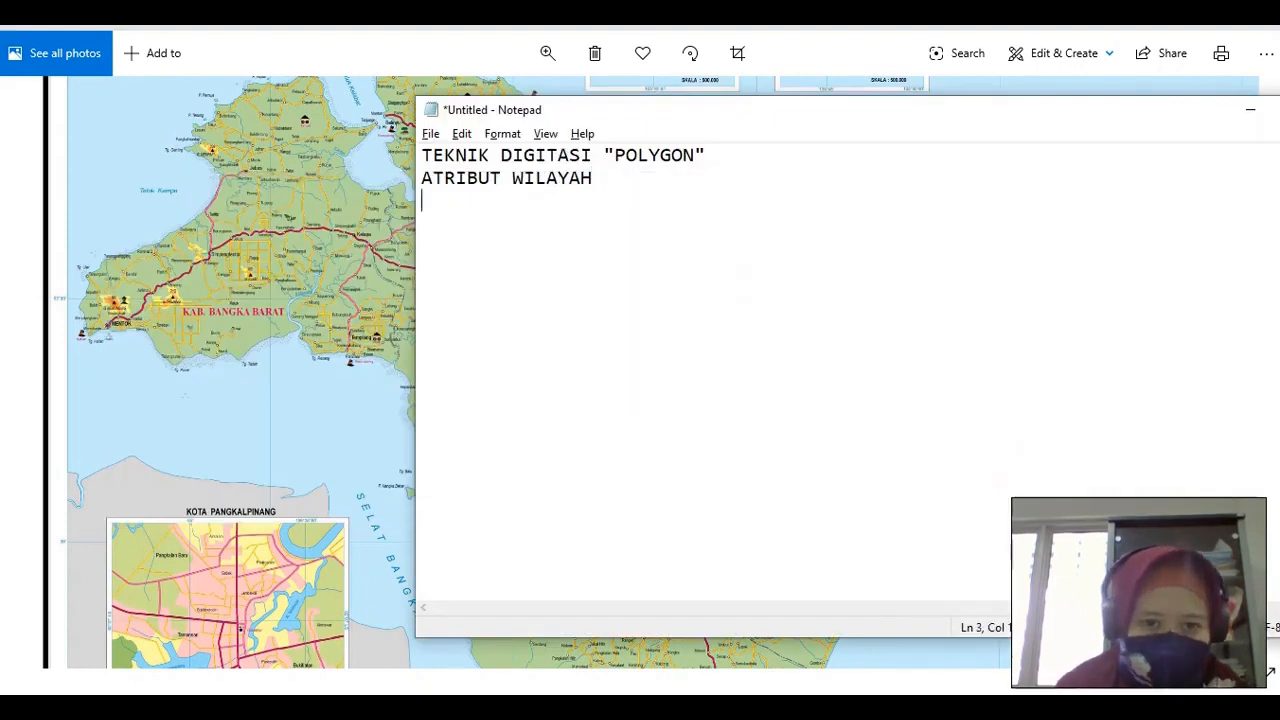
{"action": "type", "text": "ID \\"}
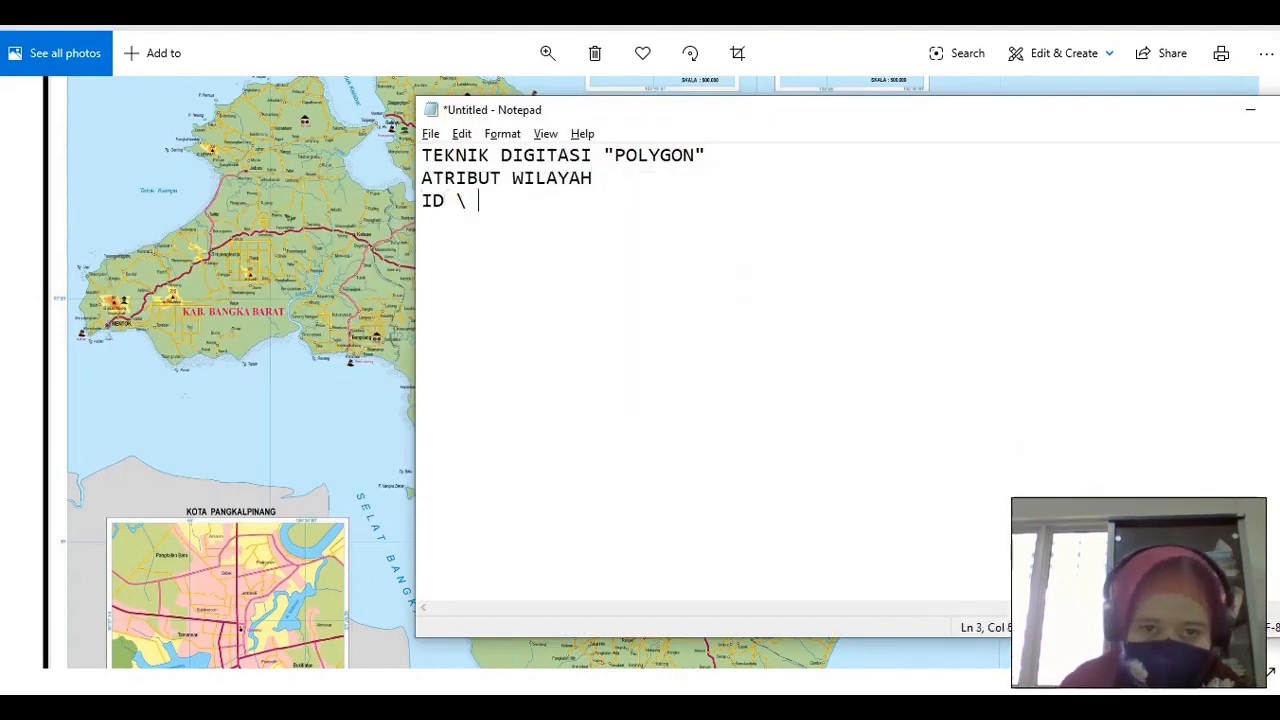
{"action": "key", "text": "BackSpace"}
{"action": "key", "text": "BackSpace"}
{"action": "key", "text": "BackSpace"}
{"action": "key", "text": "BackSpace"}
{"action": "type", "text": "|   "}
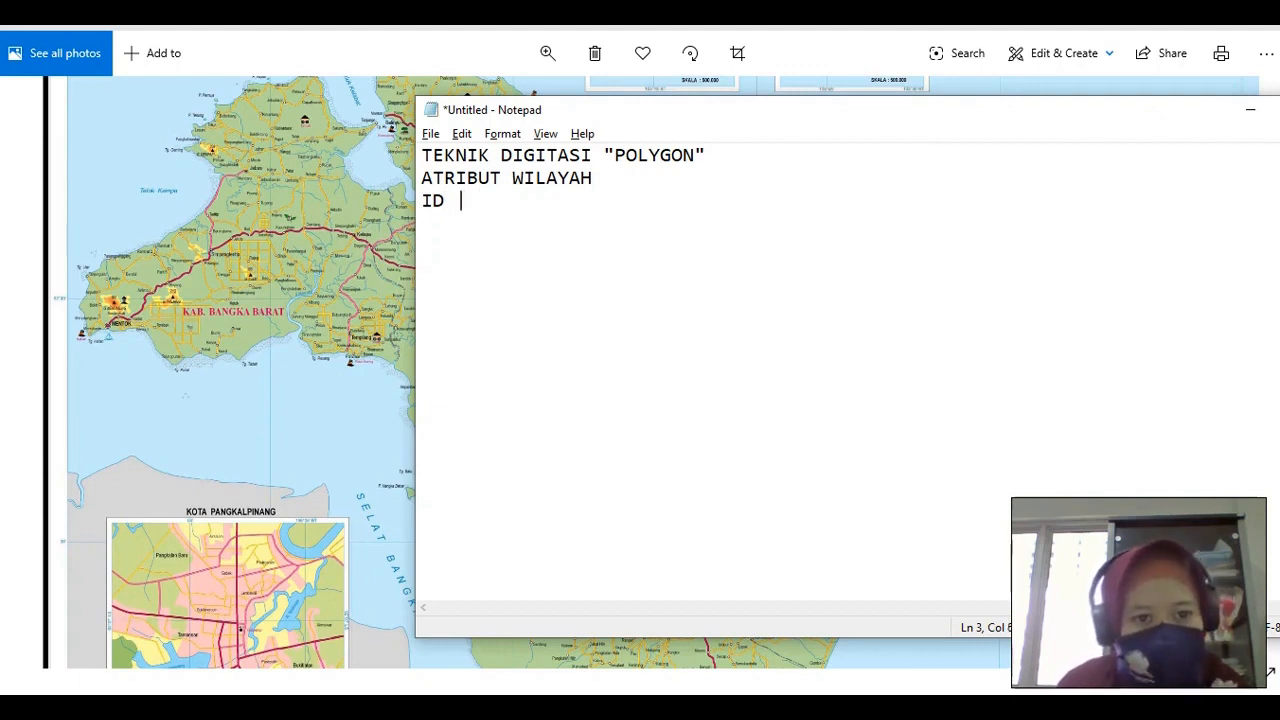
{"action": "type", "text": "KAB"}
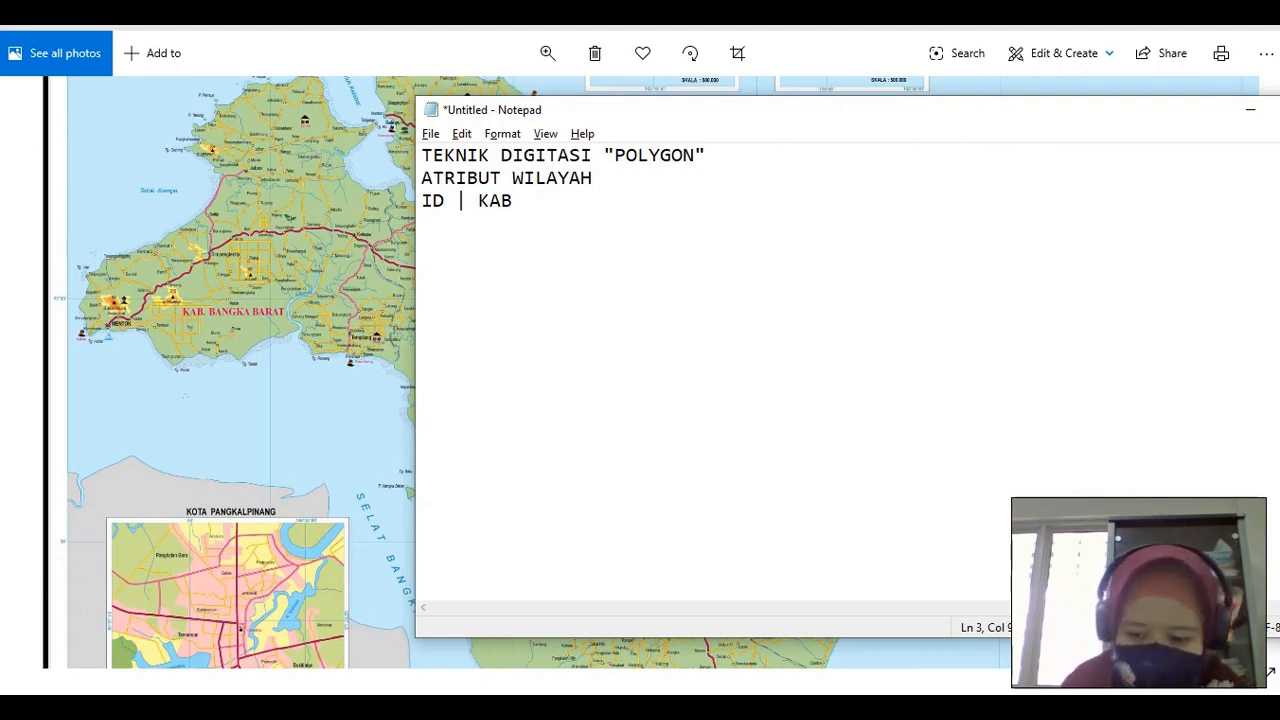
{"action": "type", "text": " |"}
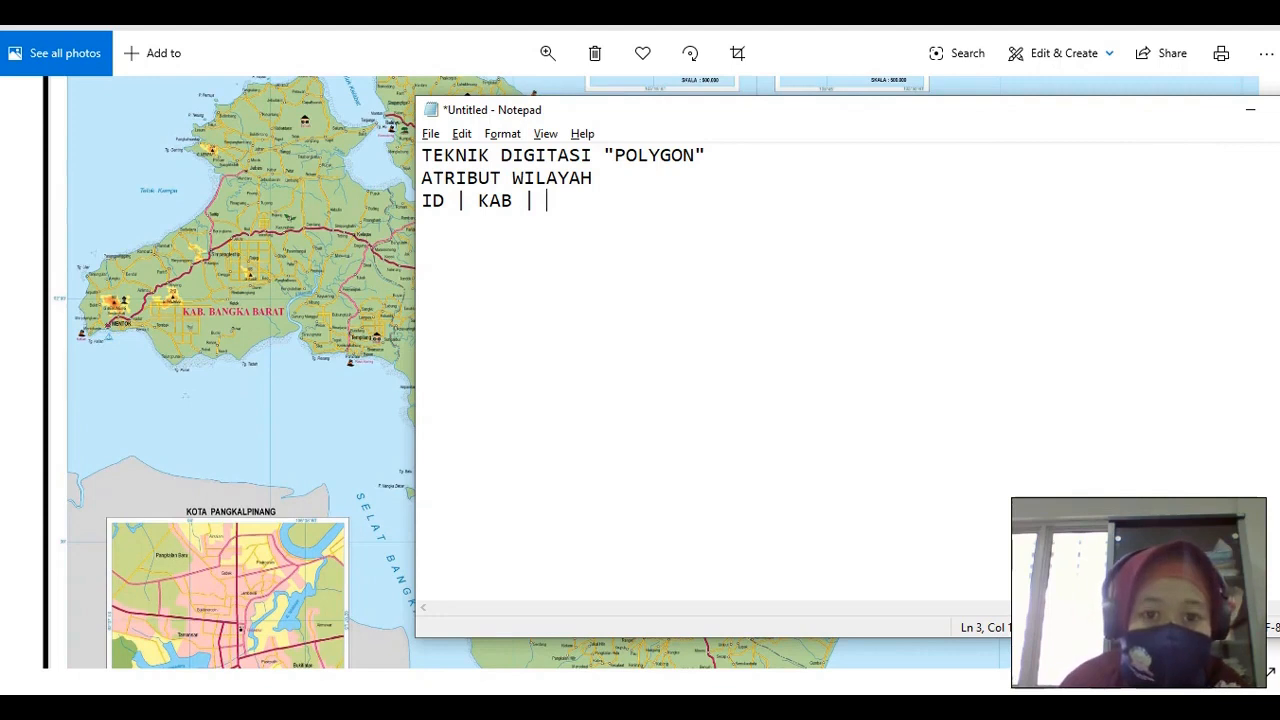
{"action": "key", "text": "BackSpace"}
{"action": "key", "text": "BackSpace"}
{"action": "key", "text": "BackSpace"}
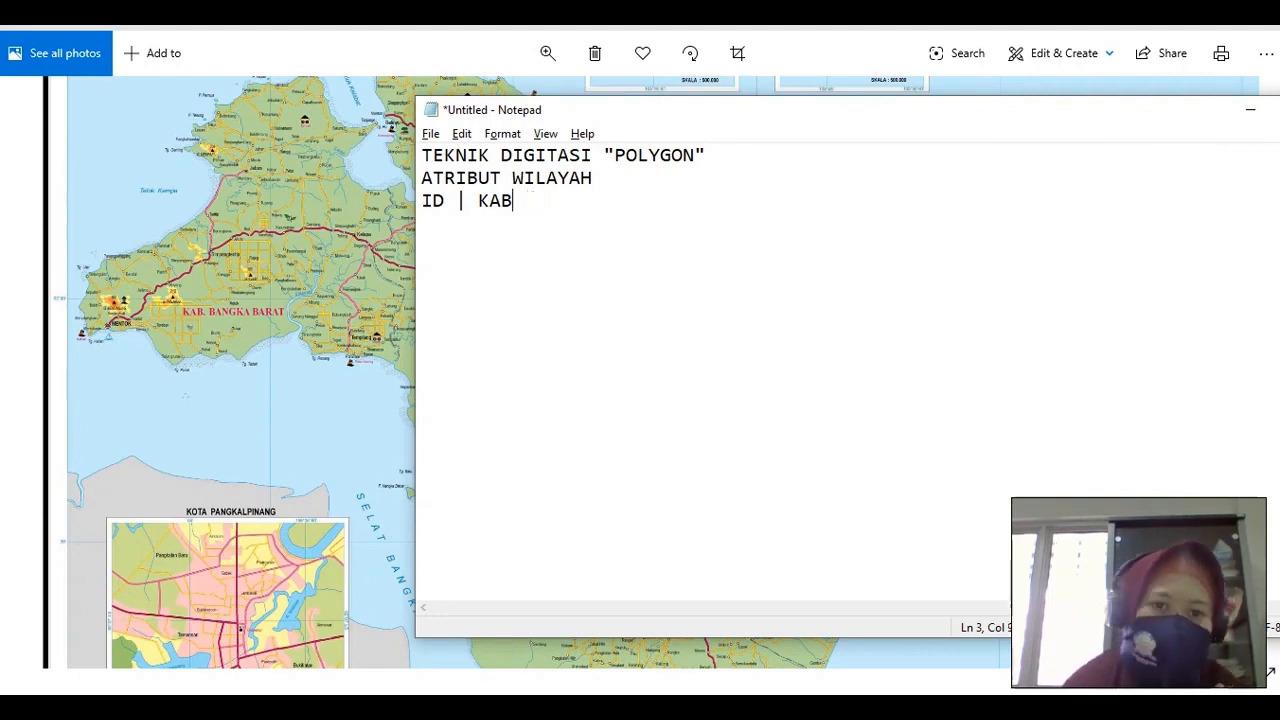
{"action": "key", "text": "Return"}
{"action": "key", "text": "Return"}
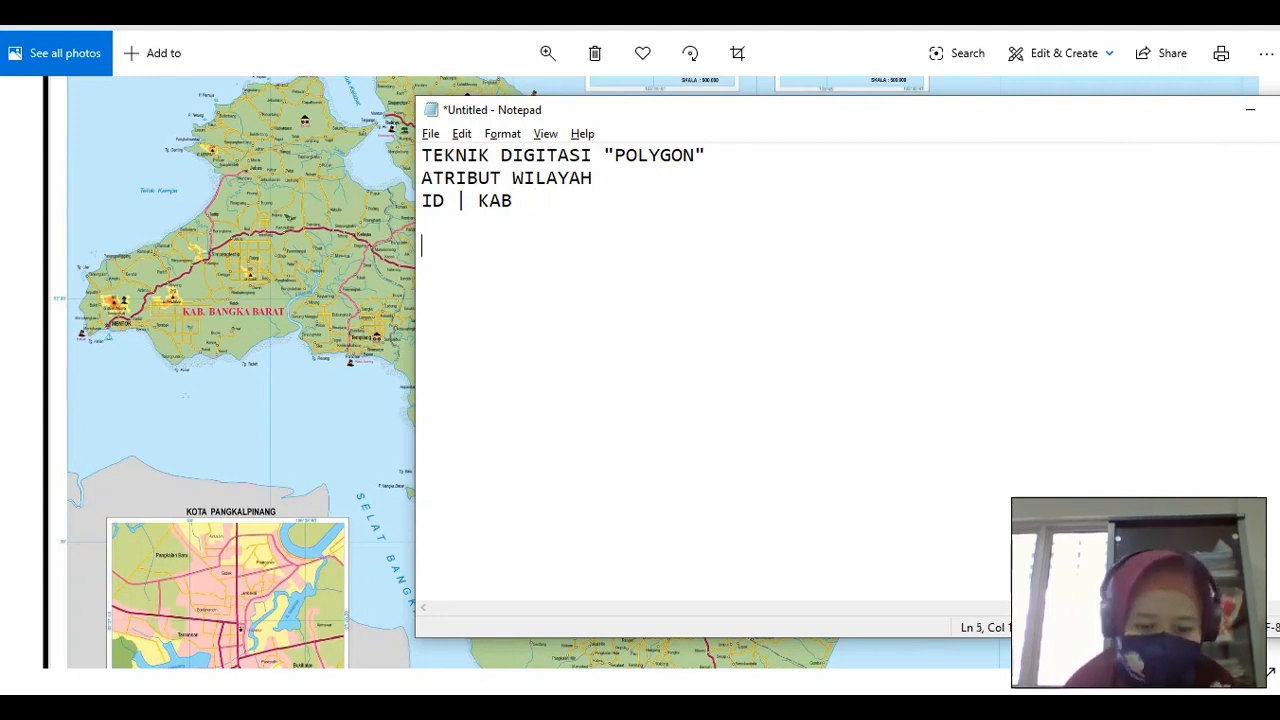
Add the line MENYISIPKAN PETA JPG below the attribute list, then switch to QGIS
{"action": "key", "text": "shift+Home"}
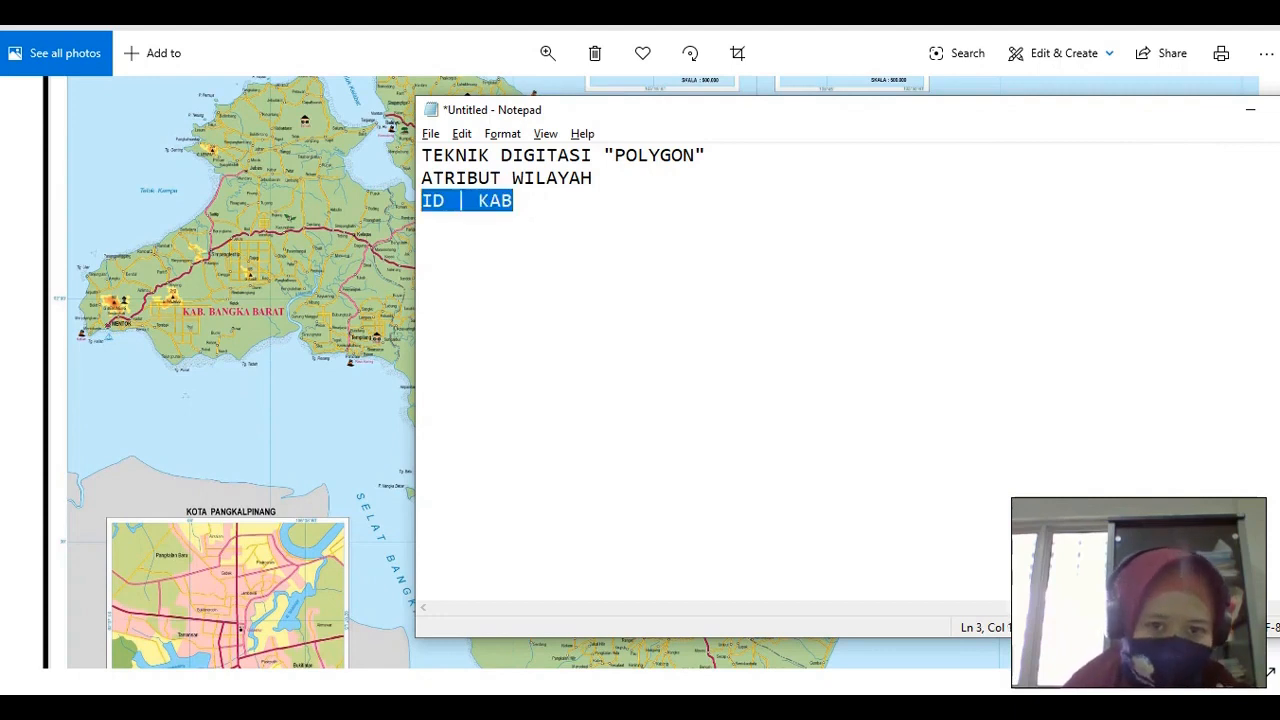
{"action": "key", "text": "Up"}
{"action": "key", "text": "shift+End"}
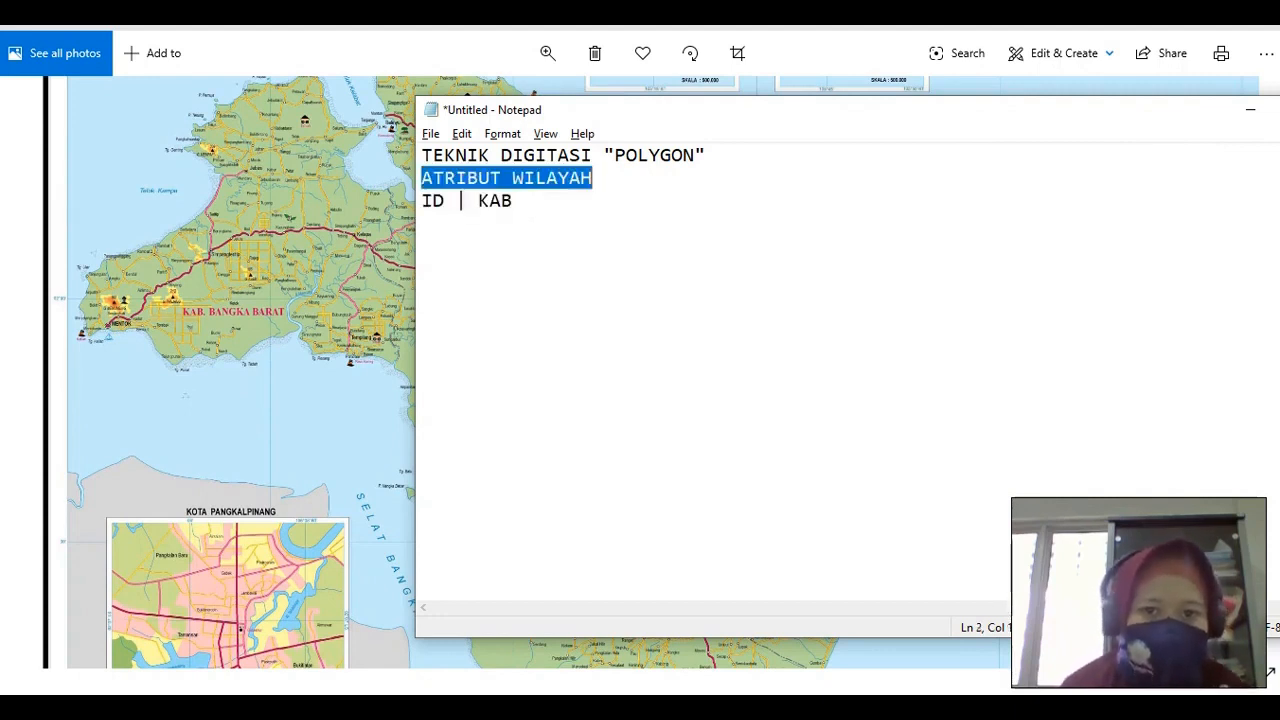
{"action": "key", "text": "Down"}
{"action": "key", "text": "Return"}
{"action": "key", "text": "Return"}
{"action": "type", "text": "ME"}
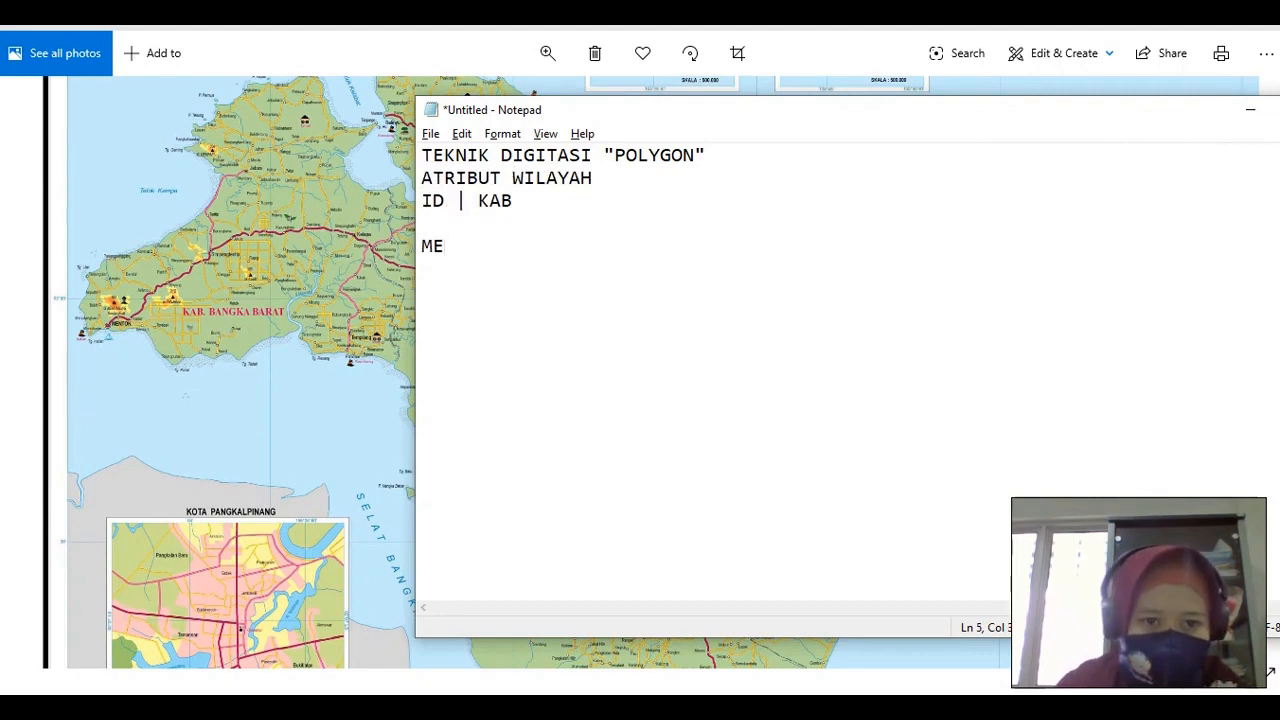
{"action": "type", "text": "NYISIPKAN "}
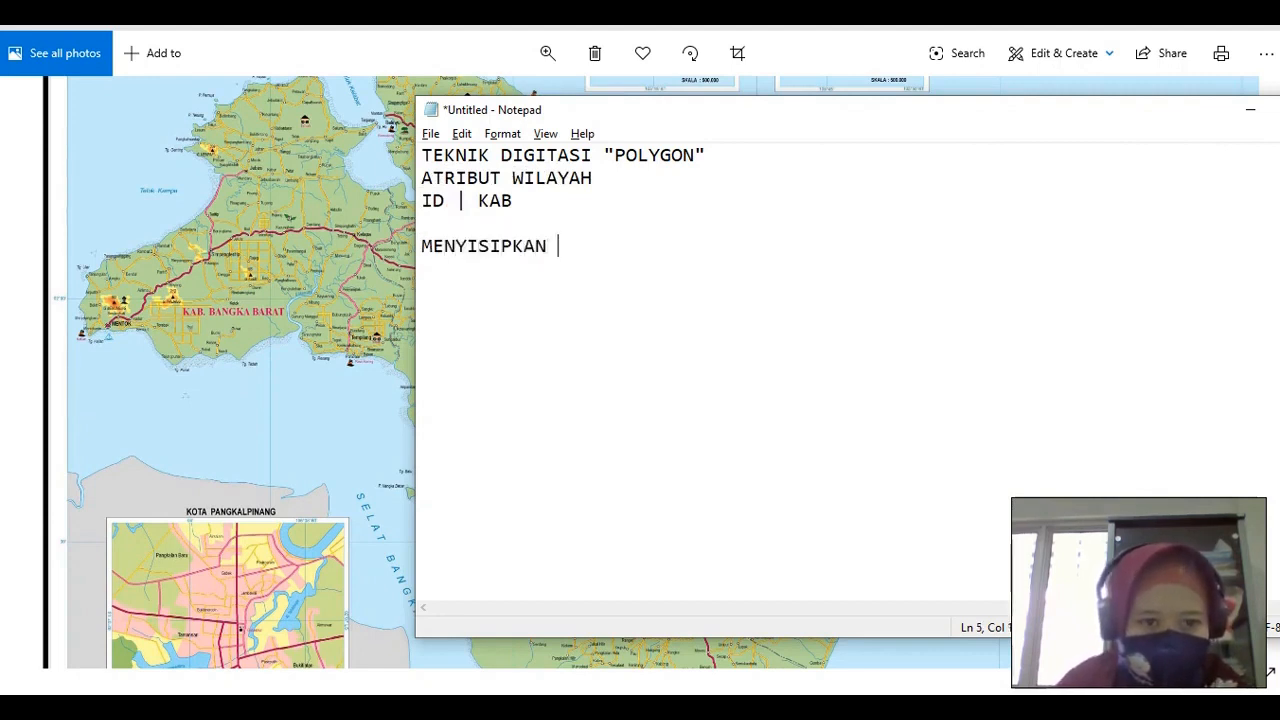
{"action": "type", "text": "PETA "}
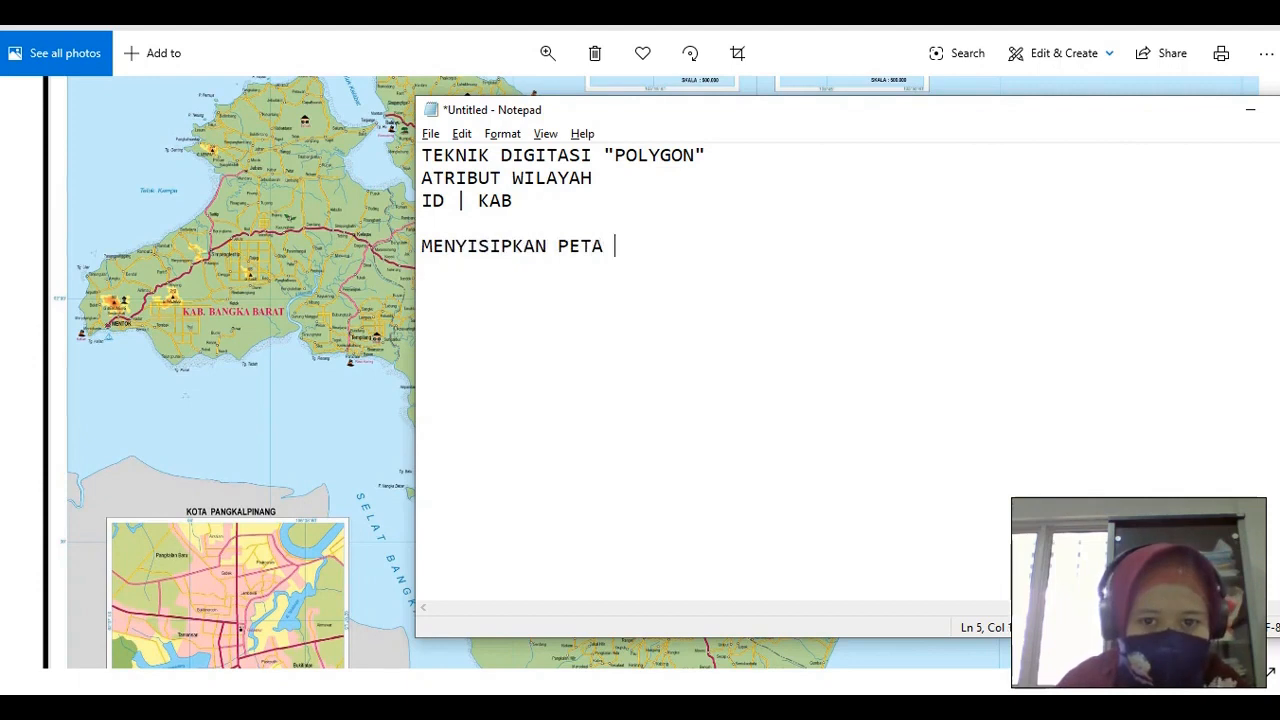
{"action": "type", "text": "JPG"}
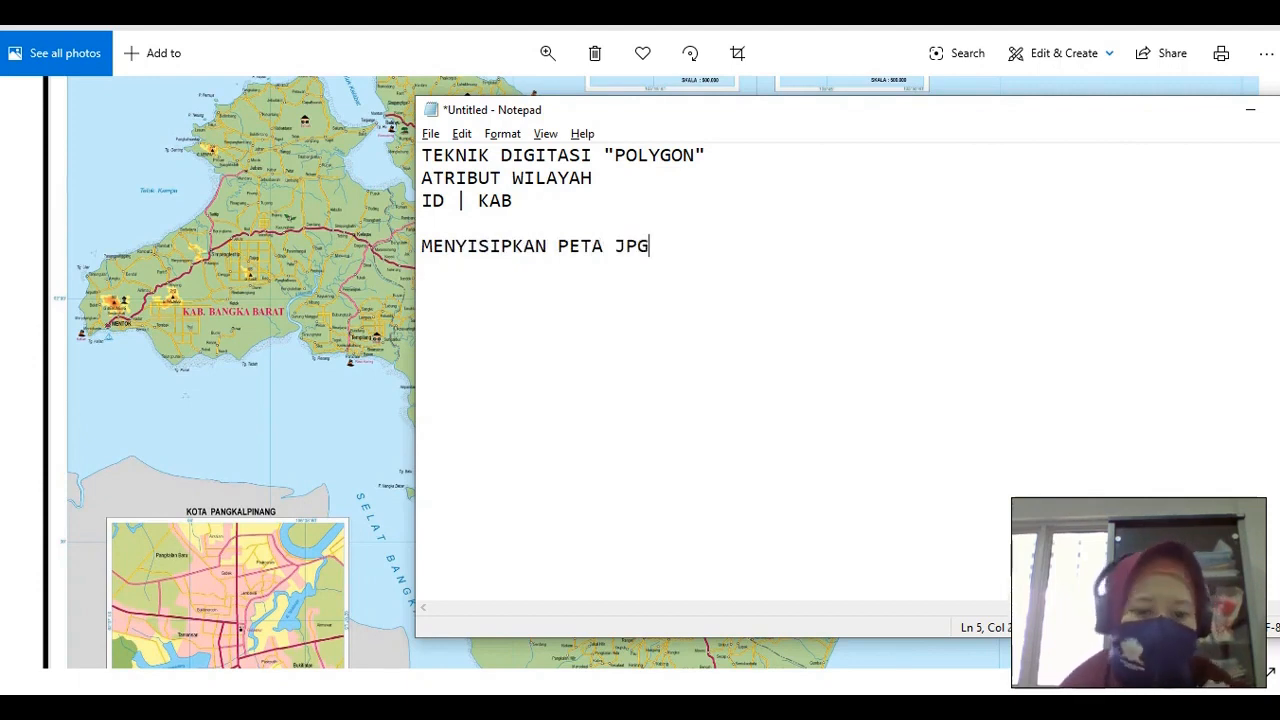
{"action": "key", "text": "alt+Tab"}
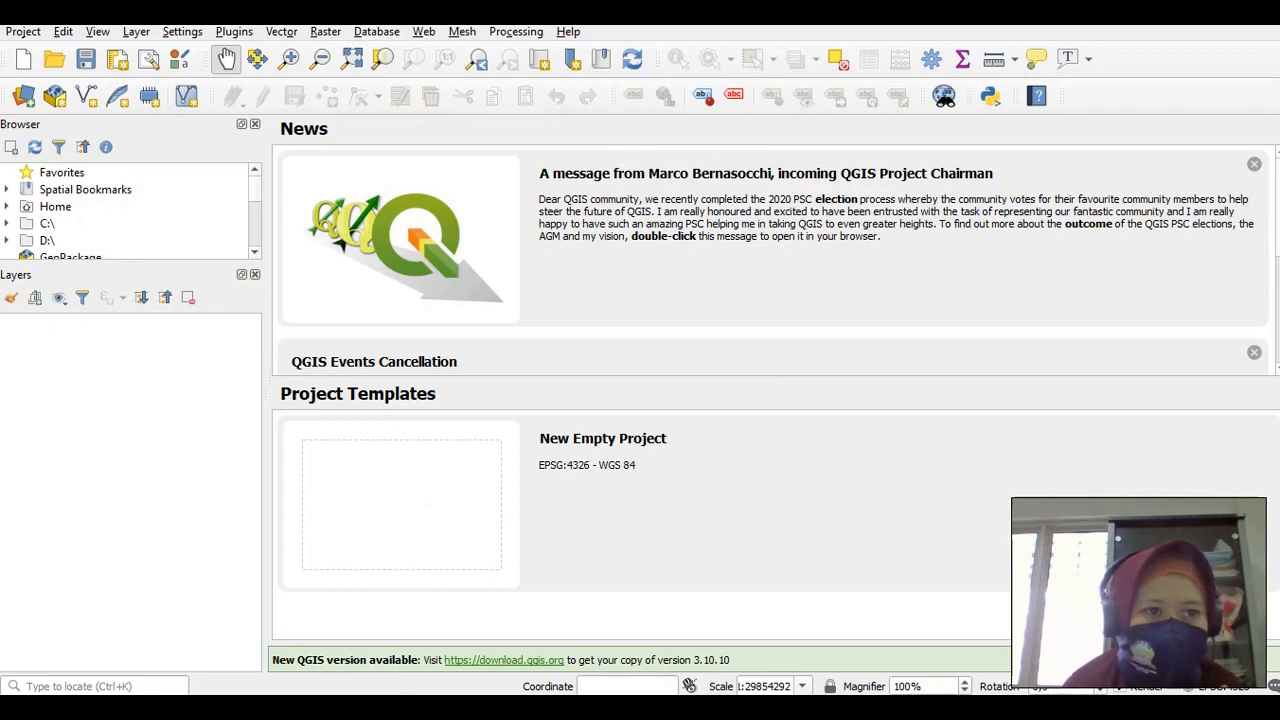
Add Peta Babel.jpg from the GIS folder as a raster layer
{"action": "left_click", "coordinate": [136, 31]}
{"action": "mouse_move", "coordinate": [200, 95]}
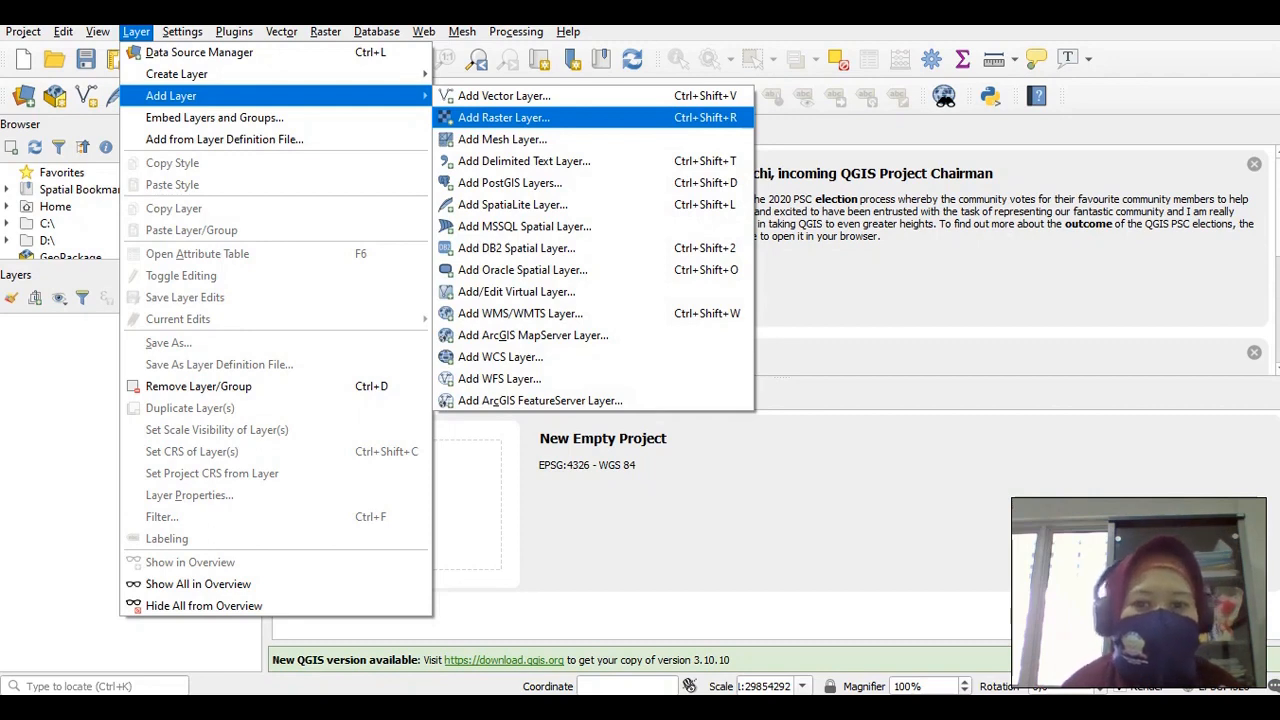
{"action": "left_click", "coordinate": [548, 118]}
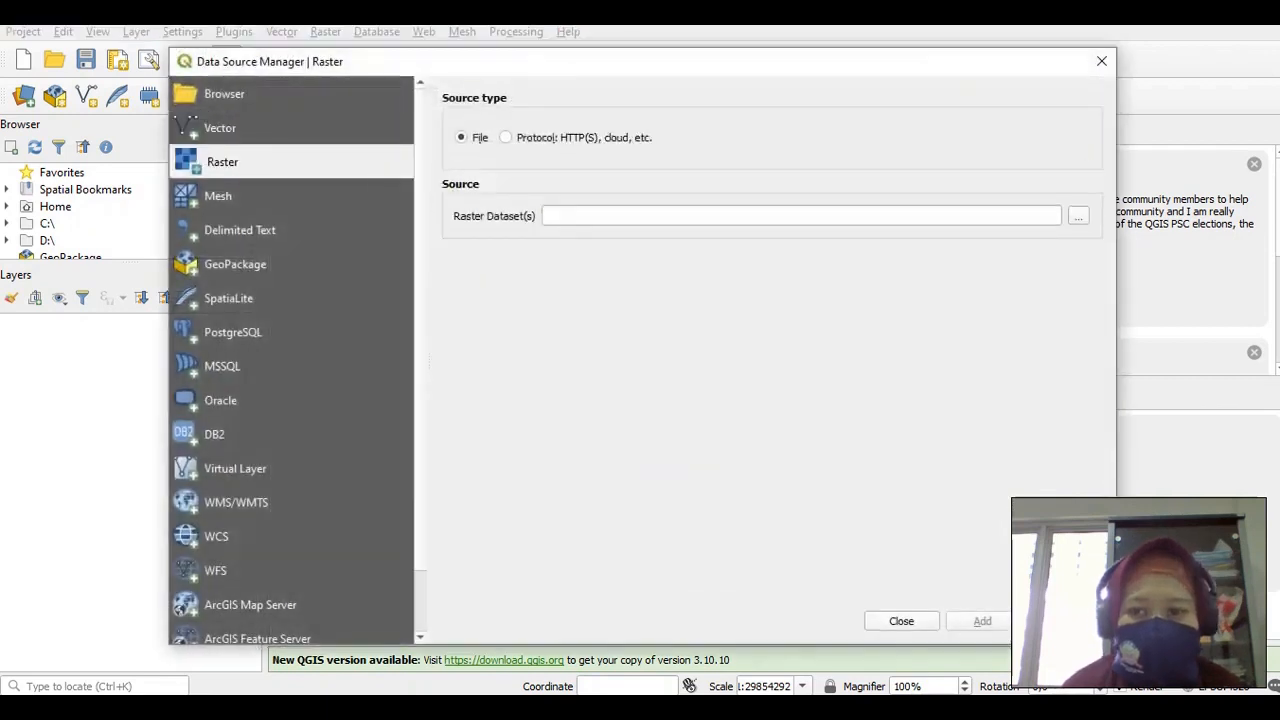
{"action": "left_click", "coordinate": [1080, 217]}
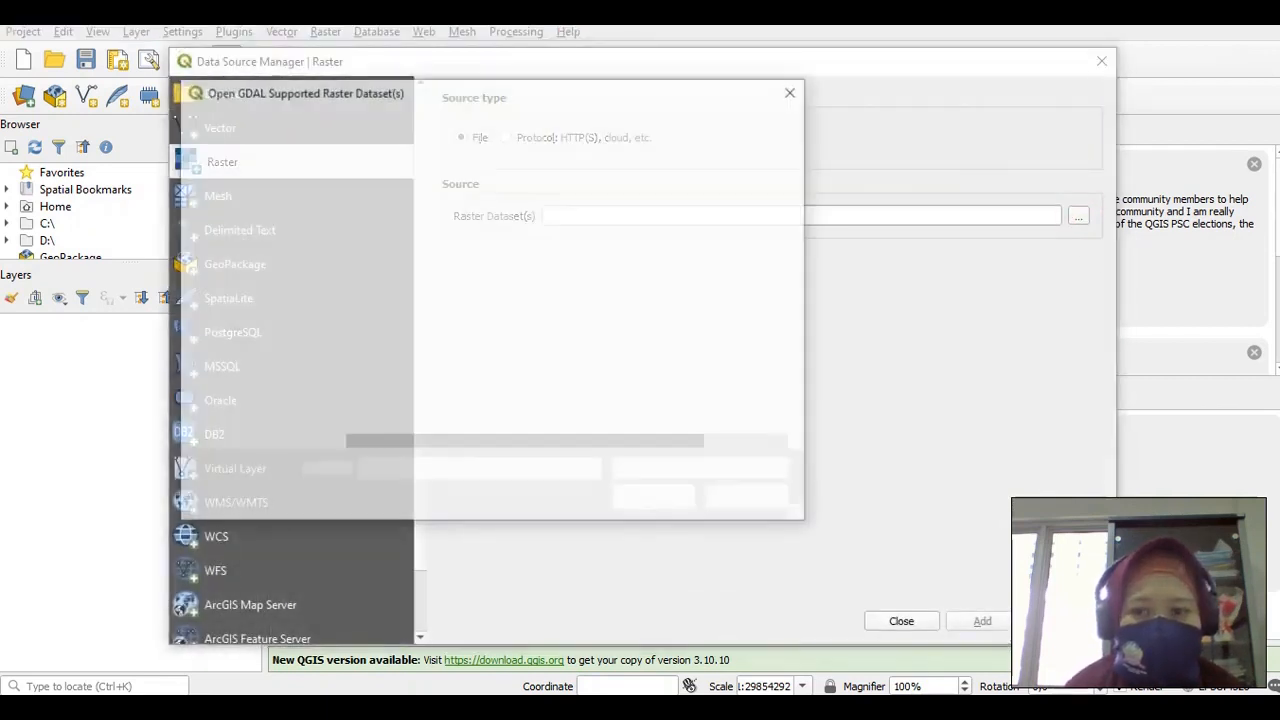
{"action": "left_click", "coordinate": [373, 124]}
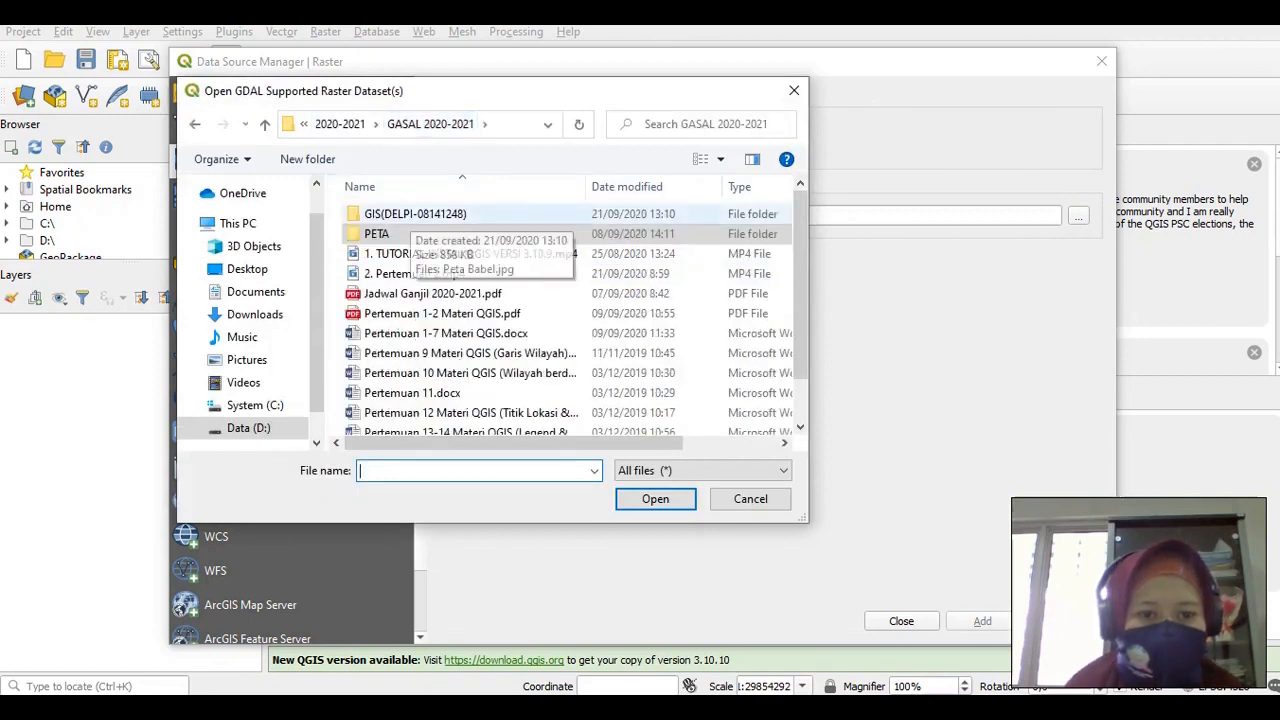
{"action": "left_click", "coordinate": [400, 214]}
{"action": "double_click", "coordinate": [409, 213]}
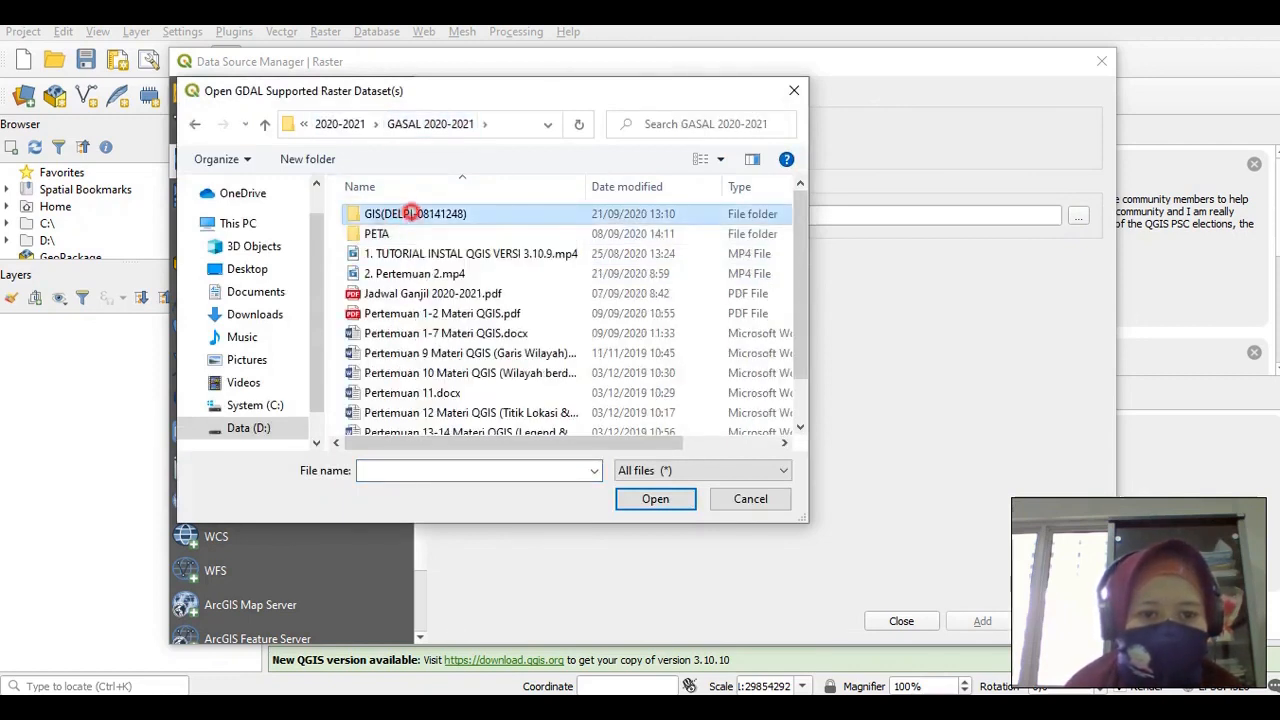
{"action": "left_click", "coordinate": [391, 232]}
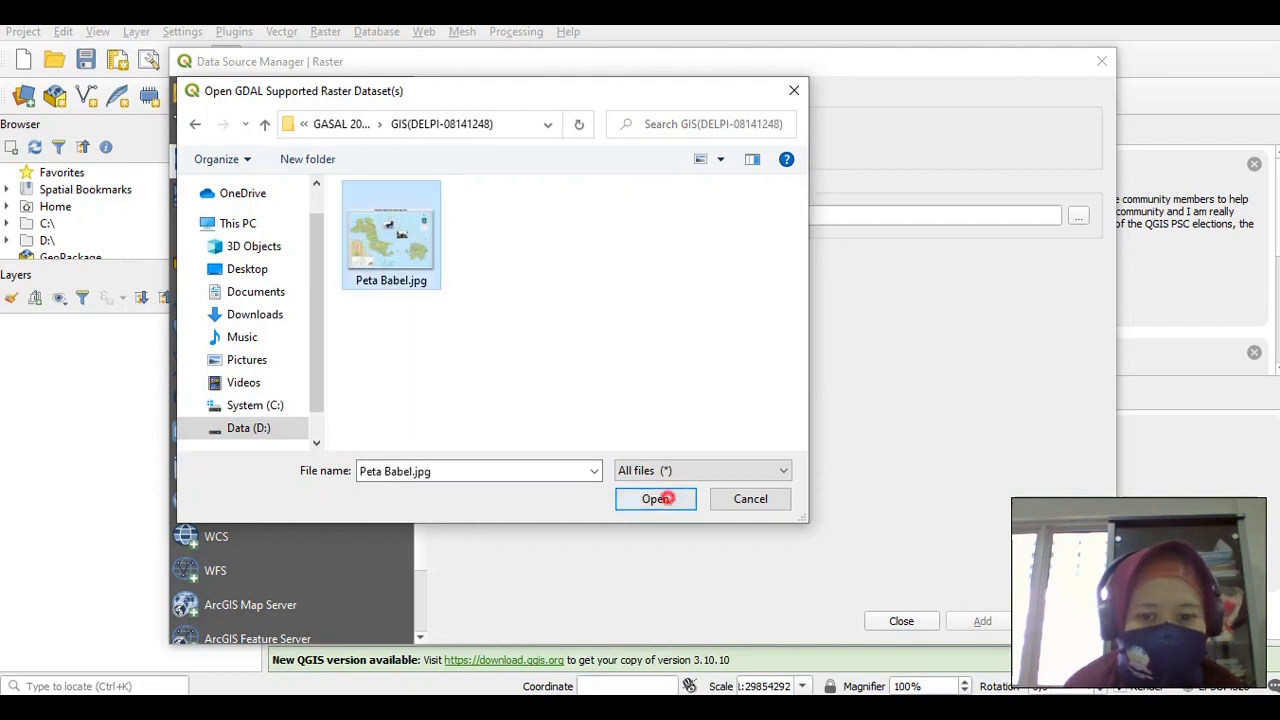
{"action": "left_click", "coordinate": [662, 498]}
{"action": "left_click", "coordinate": [982, 621]}
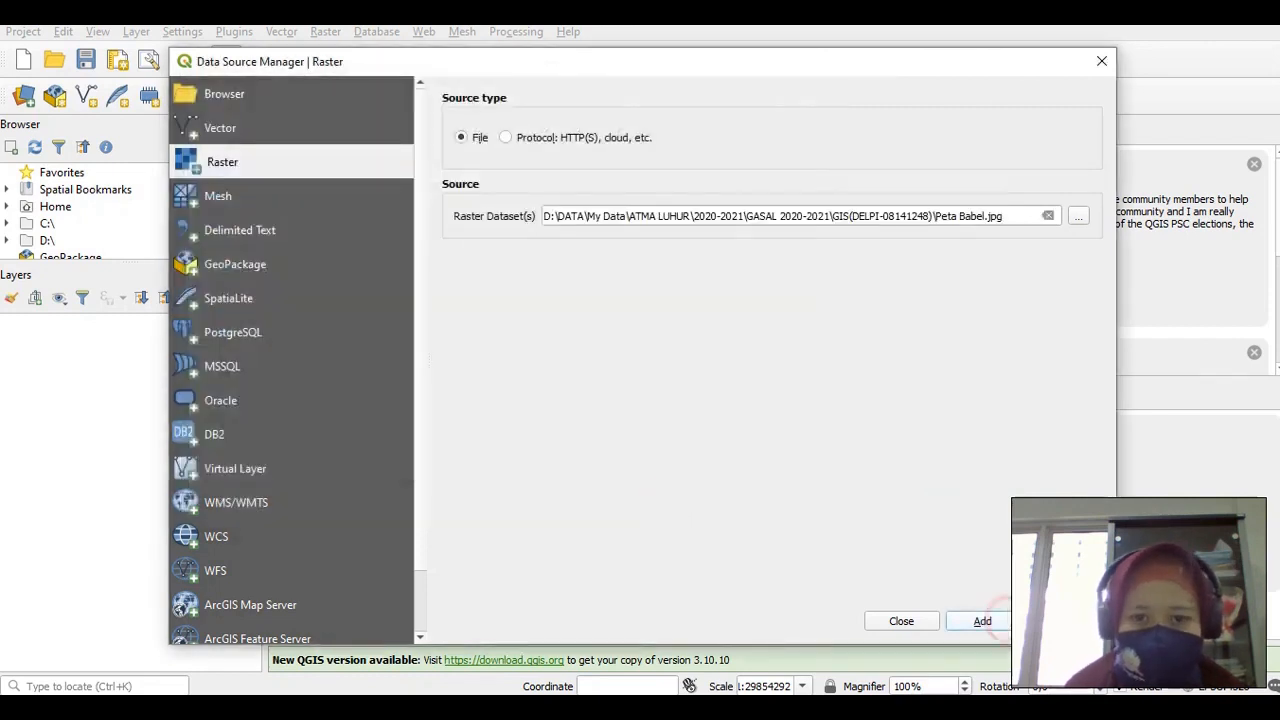
{"action": "left_click", "coordinate": [901, 621]}
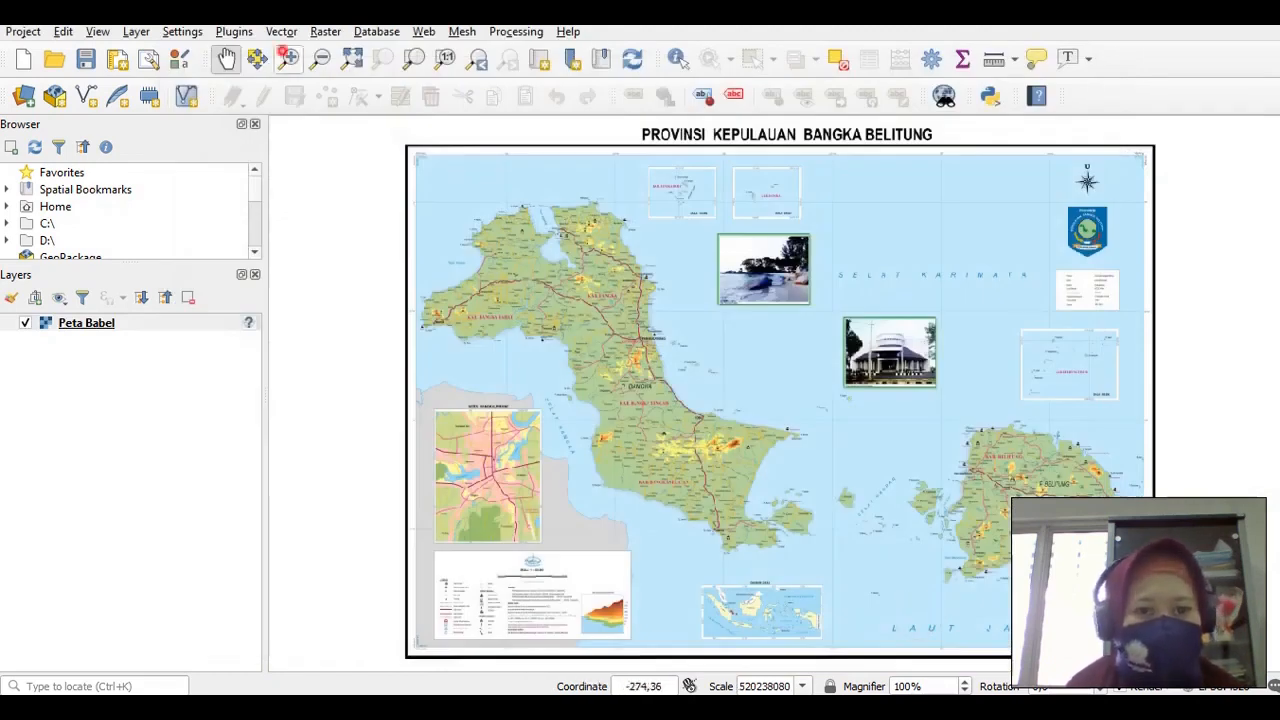
Zoom into the Bangka Barat area and pan toward Kab. Bangka
{"action": "left_click", "coordinate": [289, 57]}
{"action": "left_click_drag", "start_coordinate": [380, 163], "coordinate": [636, 396]}
{"action": "left_click_drag", "start_coordinate": [511, 191], "coordinate": [949, 536]}
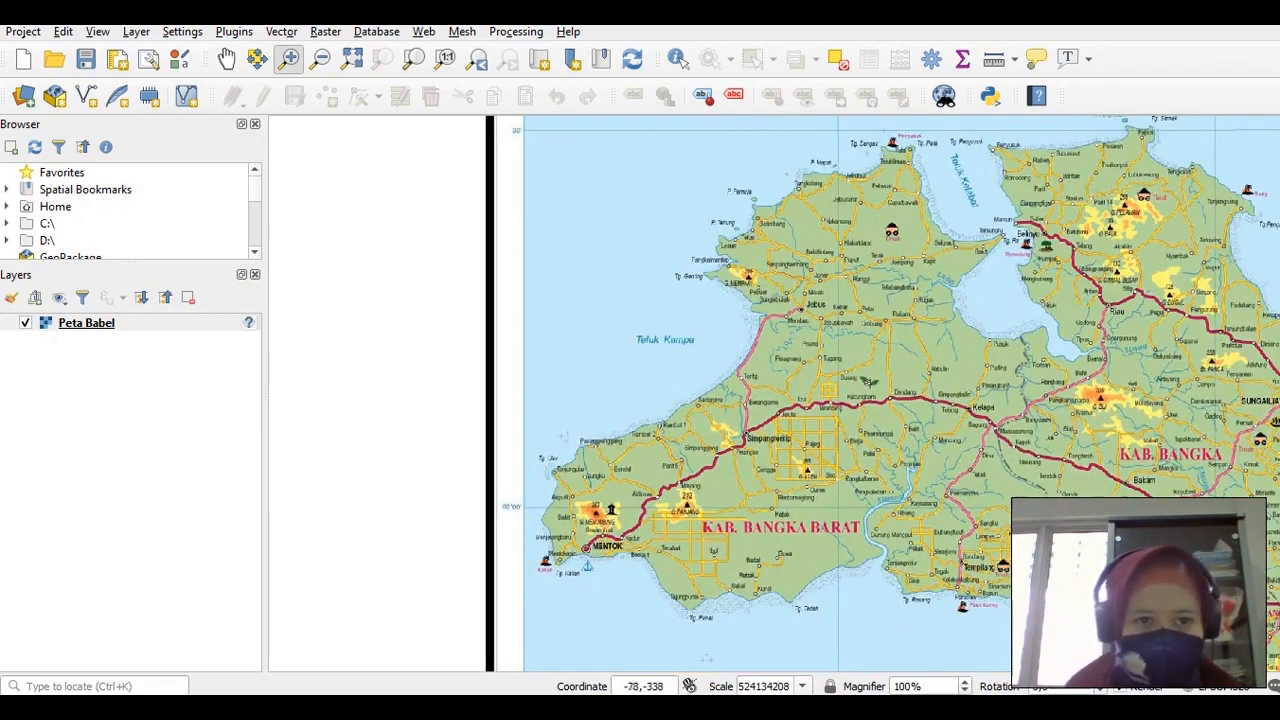
{"action": "left_click", "coordinate": [226, 58]}
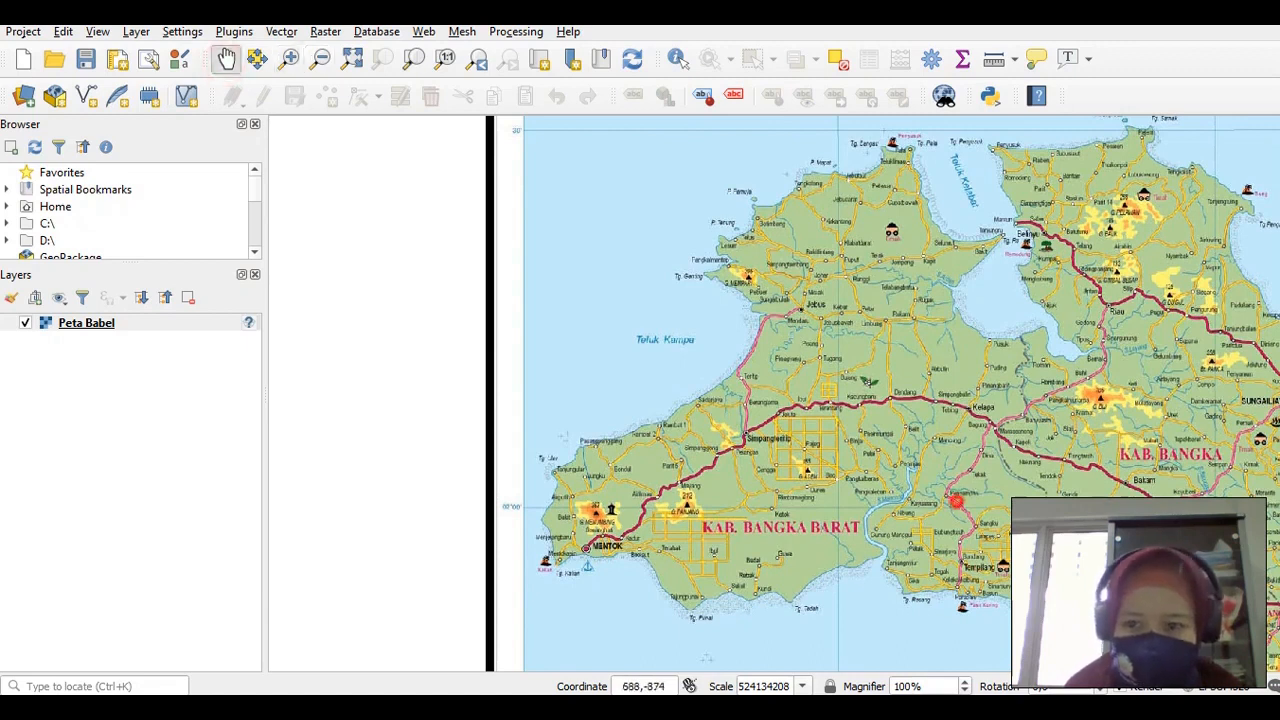
{"action": "left_click_drag", "start_coordinate": [957, 501], "coordinate": [819, 451]}
{"action": "left_click_drag", "start_coordinate": [1023, 503], "coordinate": [935, 487]}
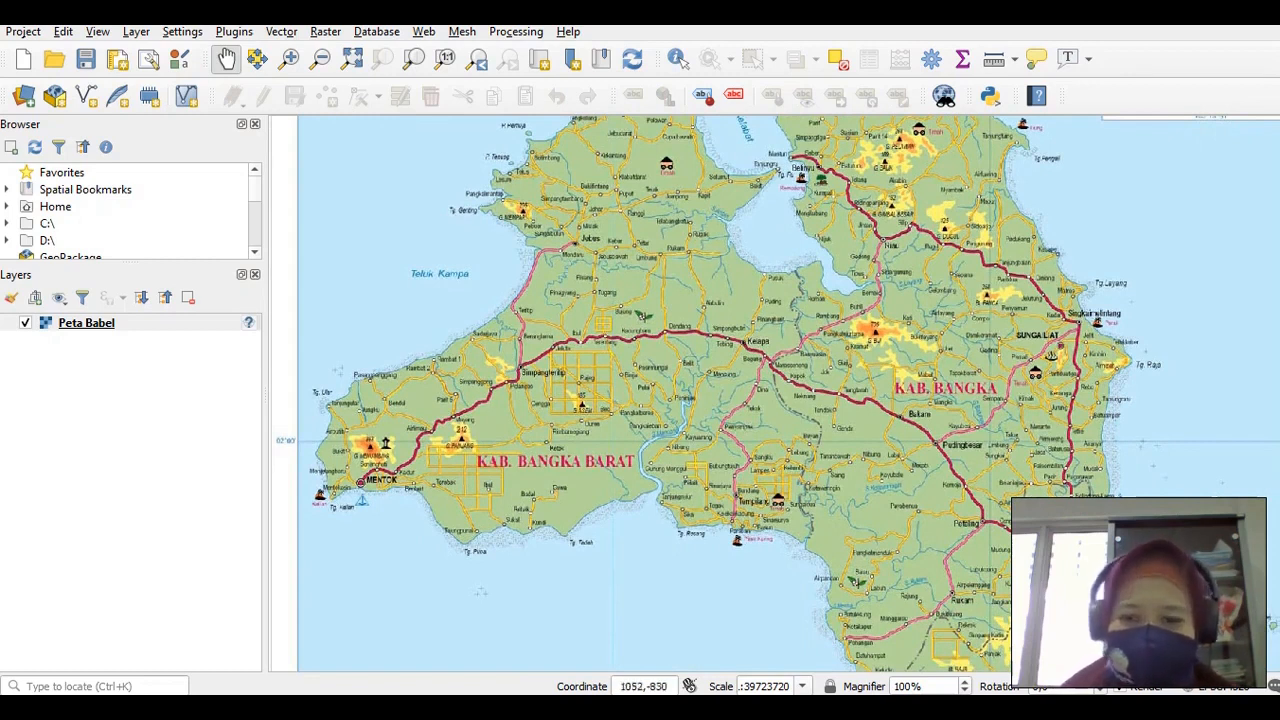
{"action": "left_click_drag", "start_coordinate": [924, 472], "coordinate": [908, 448]}
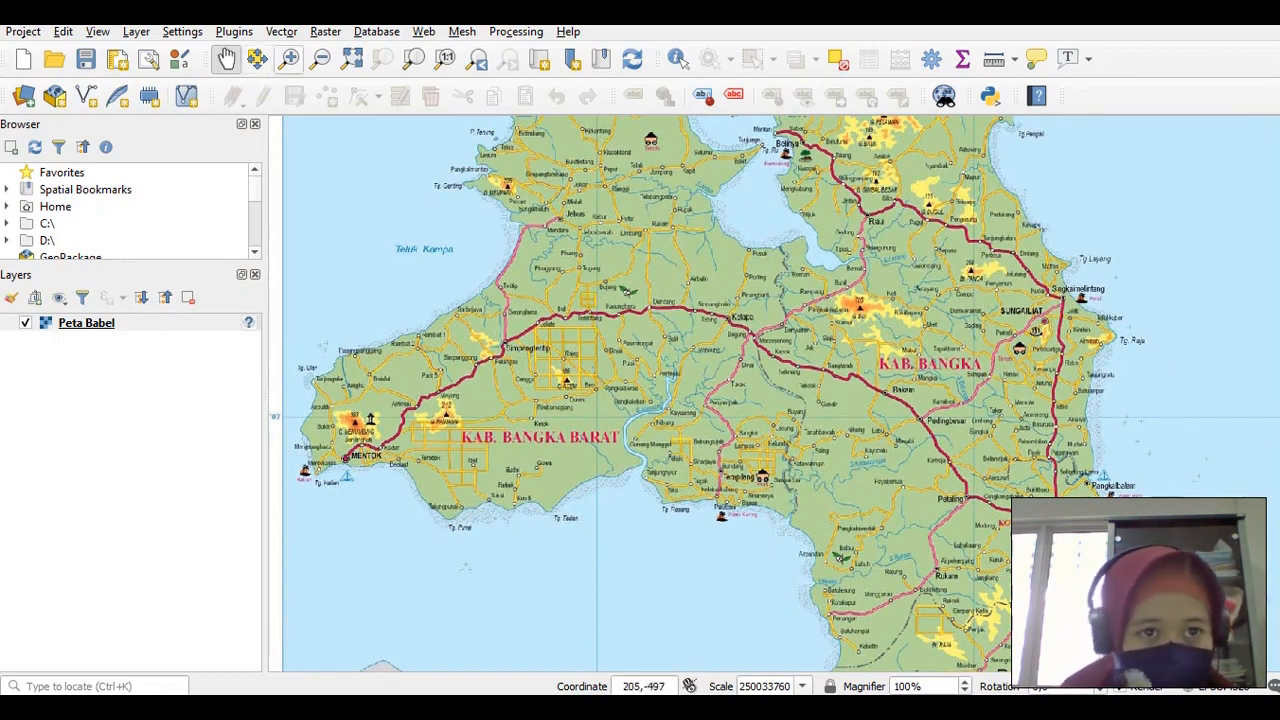
Zoom into central Bangka and pan around Pangkalpinang and Kab. Bangka Tengah
{"action": "left_click", "coordinate": [289, 57]}
{"action": "left_click_drag", "start_coordinate": [671, 206], "coordinate": [952, 586]}
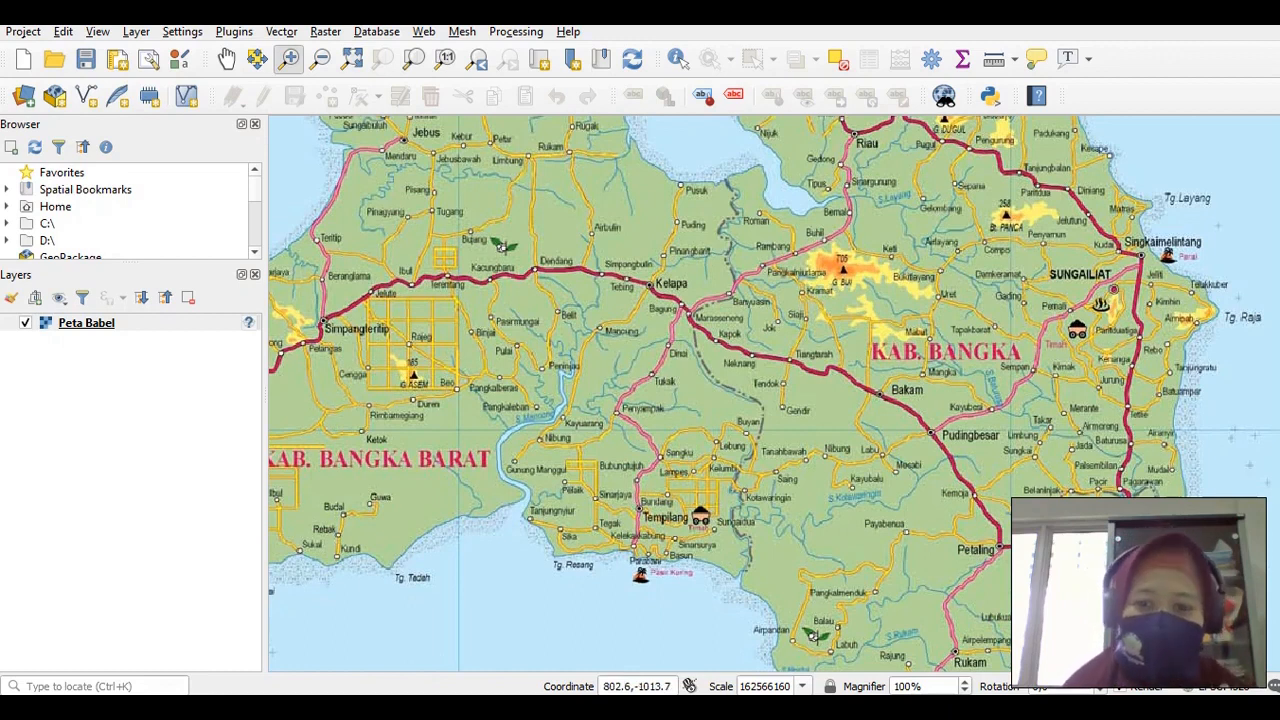
{"action": "left_click", "coordinate": [226, 57]}
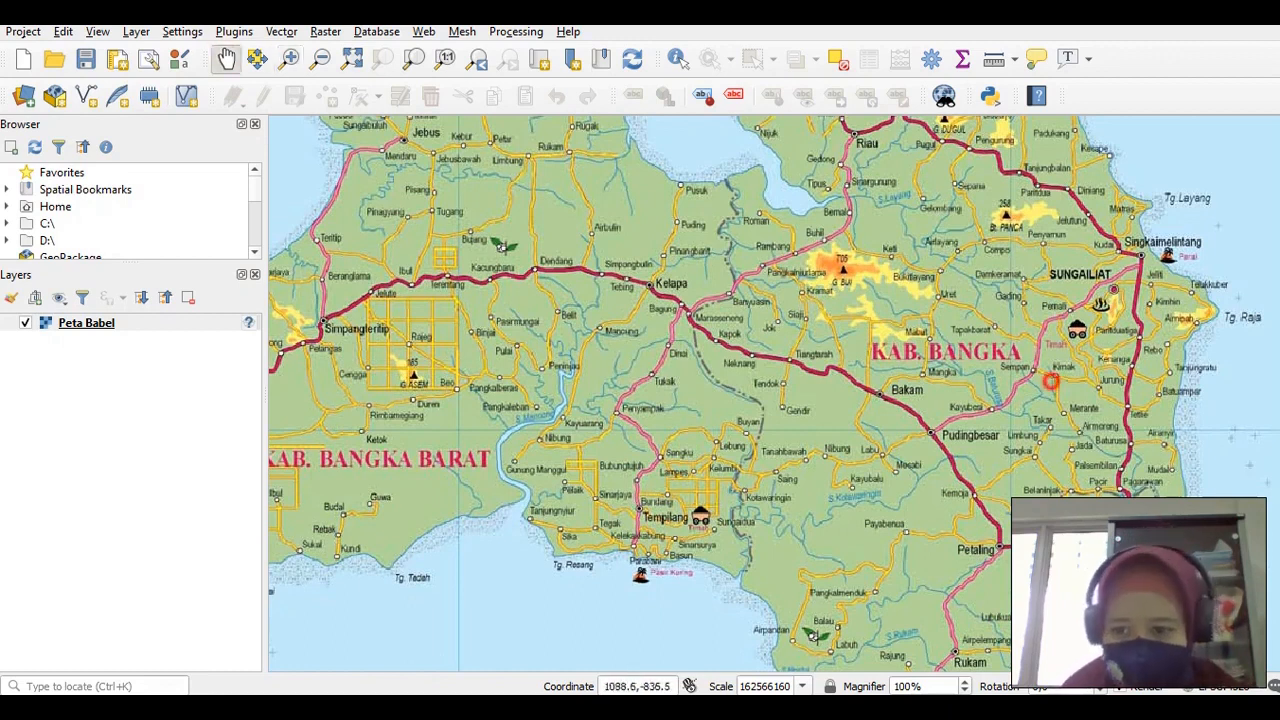
{"action": "left_click_drag", "start_coordinate": [1050, 381], "coordinate": [902, 275]}
{"action": "left_click_drag", "start_coordinate": [876, 530], "coordinate": [848, 486]}
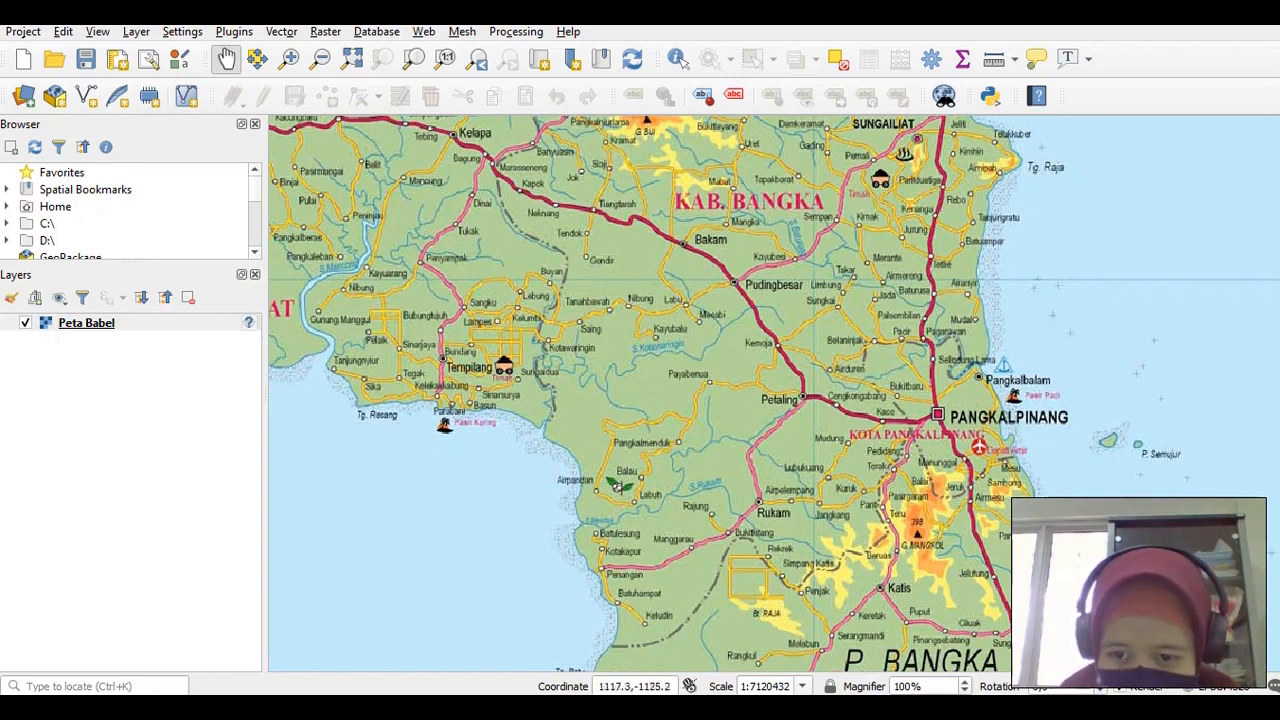
{"action": "left_click_drag", "start_coordinate": [872, 317], "coordinate": [817, 205]}
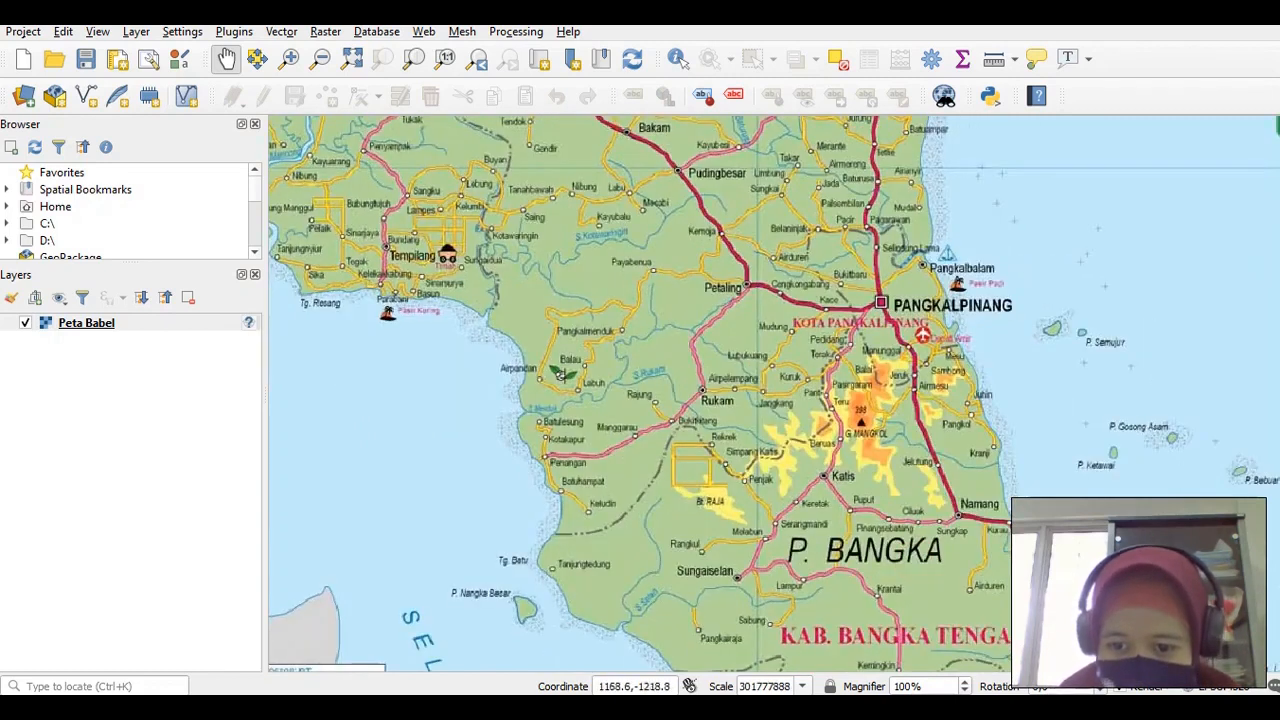
{"action": "left_click_drag", "start_coordinate": [876, 347], "coordinate": [824, 279]}
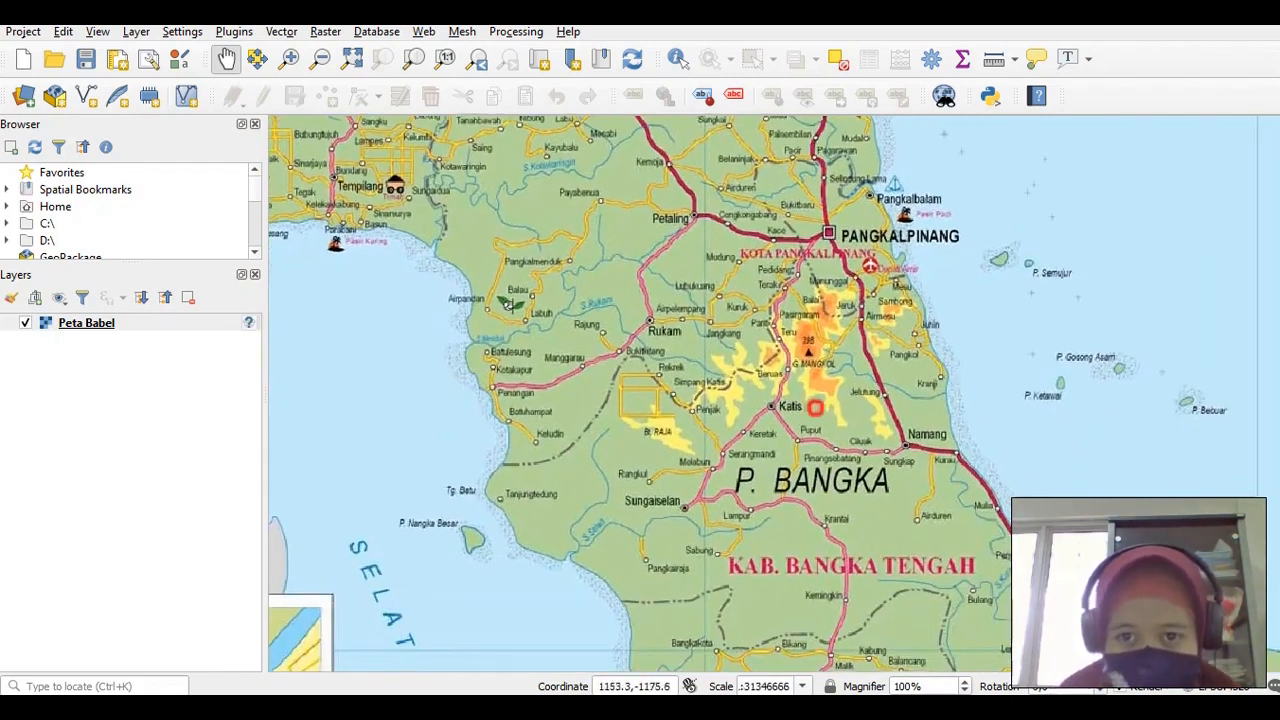
{"action": "left_click_drag", "start_coordinate": [814, 406], "coordinate": [911, 615]}
{"action": "left_click_drag", "start_coordinate": [854, 463], "coordinate": [842, 435]}
{"action": "left_click_drag", "start_coordinate": [937, 617], "coordinate": [852, 406]}
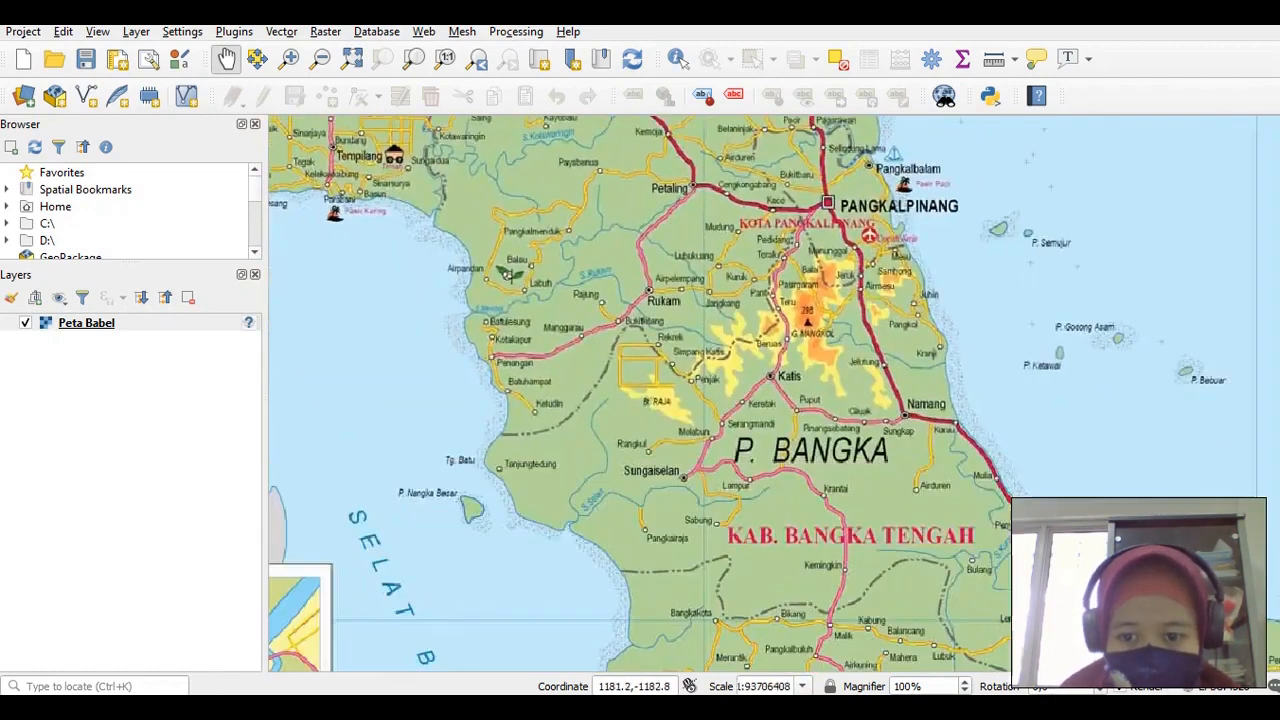
{"action": "left_click_drag", "start_coordinate": [882, 500], "coordinate": [804, 310]}
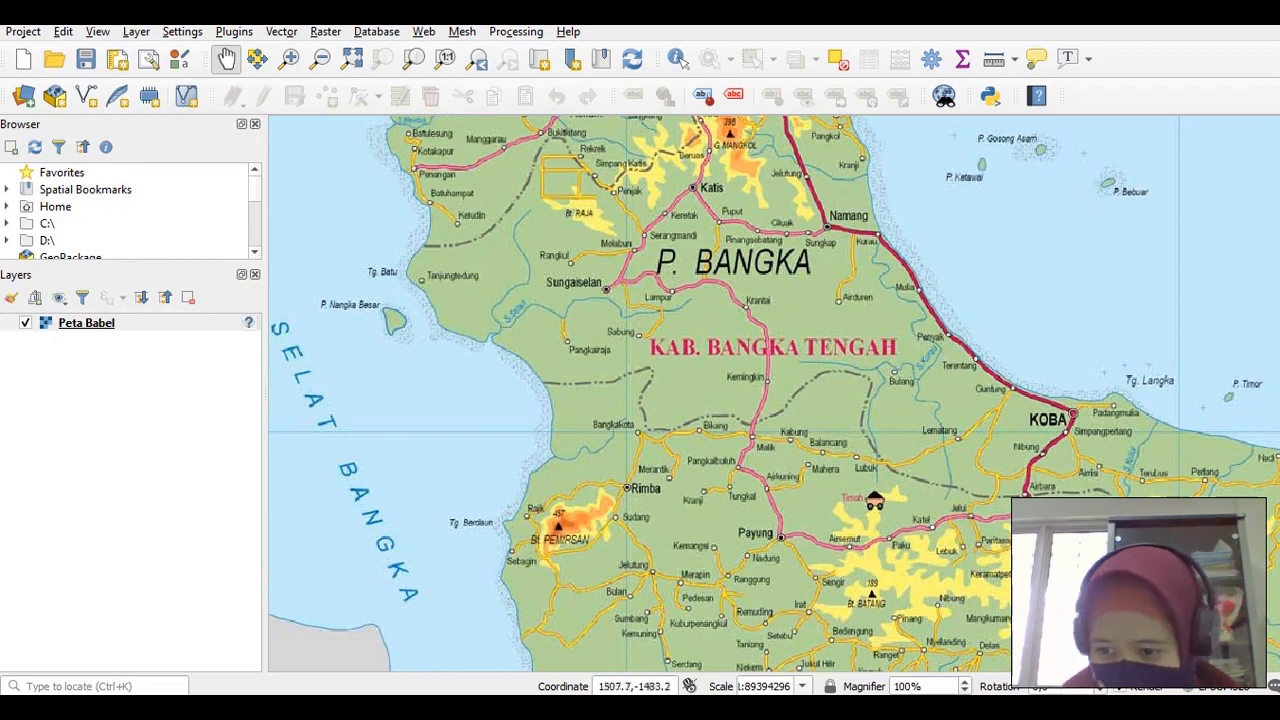
{"action": "left_click_drag", "start_coordinate": [868, 500], "coordinate": [780, 395]}
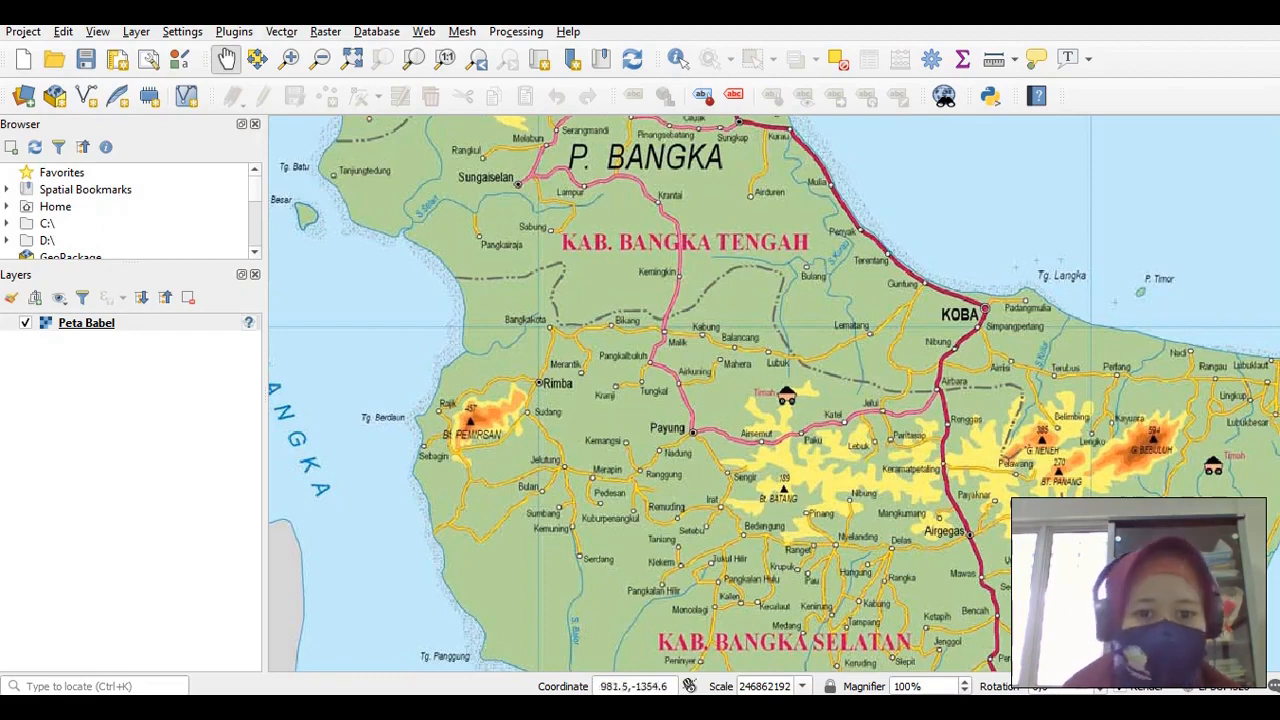
Pan back north to the Jebus and Teluk Kelabat area
{"action": "left_click_drag", "start_coordinate": [469, 257], "coordinate": [716, 554]}
{"action": "left_click_drag", "start_coordinate": [509, 180], "coordinate": [676, 404]}
{"action": "left_click_drag", "start_coordinate": [647, 335], "coordinate": [718, 509]}
{"action": "left_click_drag", "start_coordinate": [432, 290], "coordinate": [569, 426]}
{"action": "left_click_drag", "start_coordinate": [685, 359], "coordinate": [660, 491]}
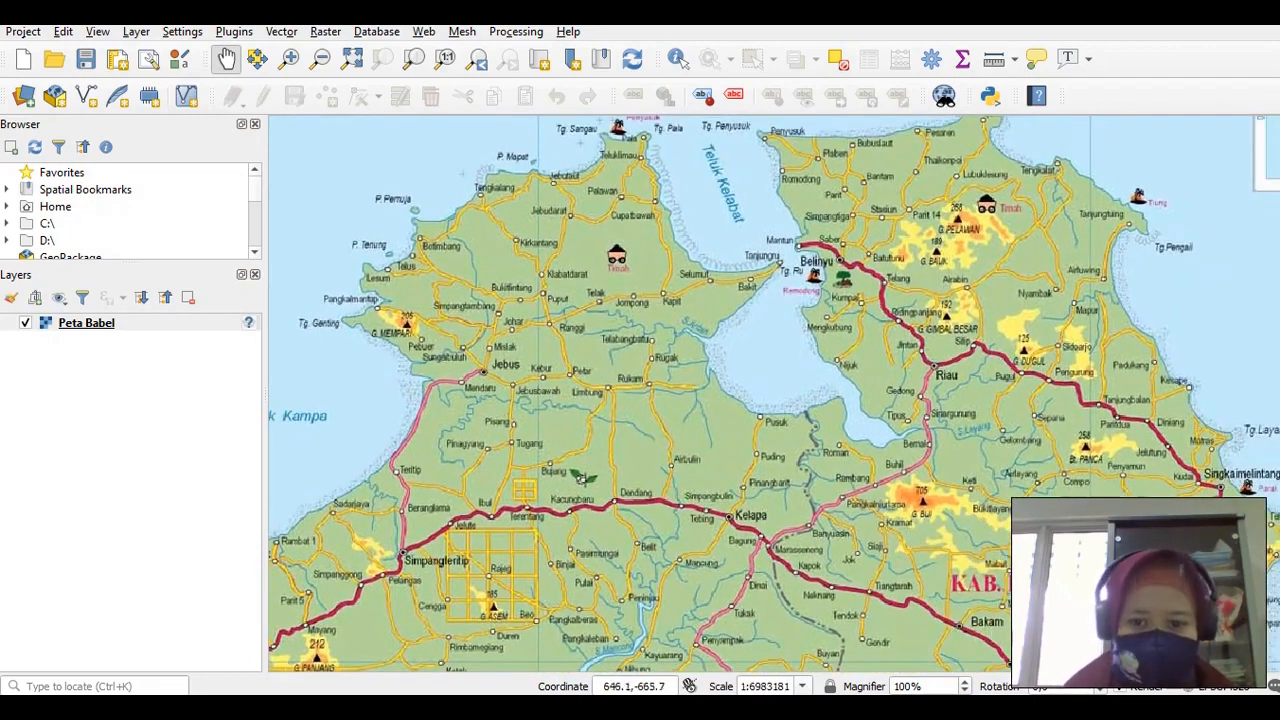
{"action": "left_click_drag", "start_coordinate": [668, 436], "coordinate": [652, 430]}
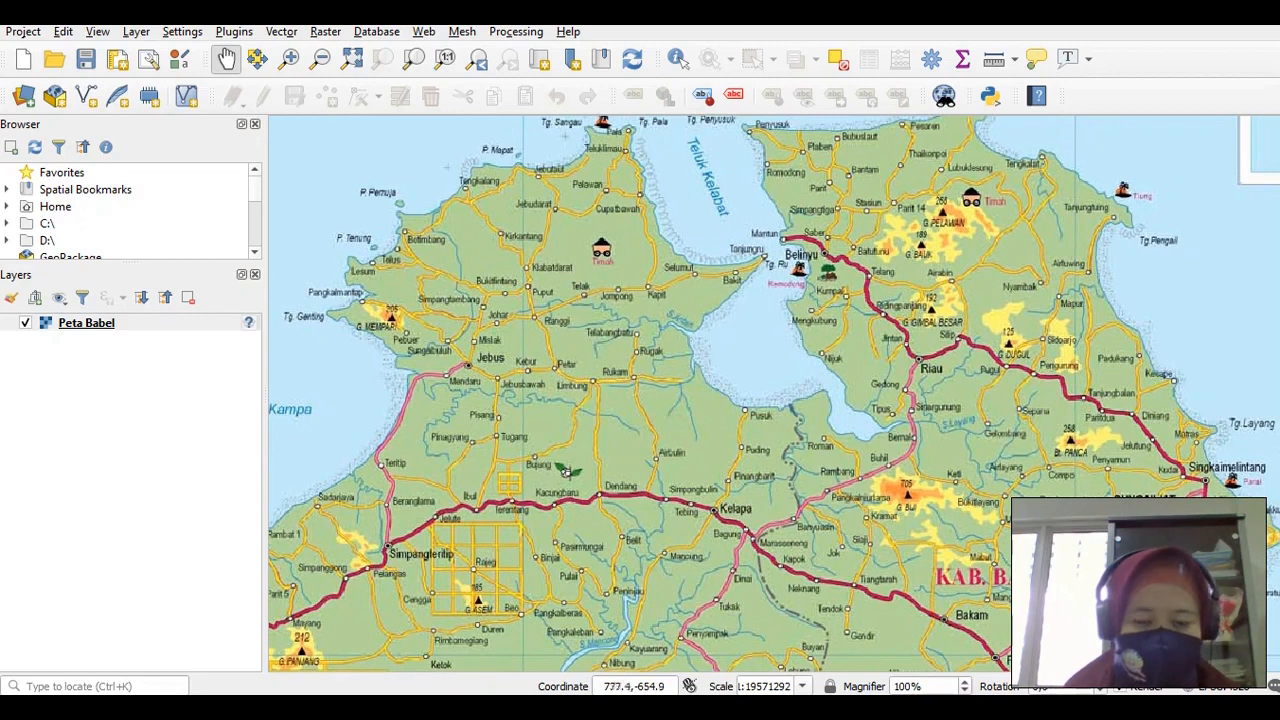
Add the line MELAKUKAN DIGITASI POLYGON. to the Notepad notes
{"action": "key", "text": "alt+Tab"}
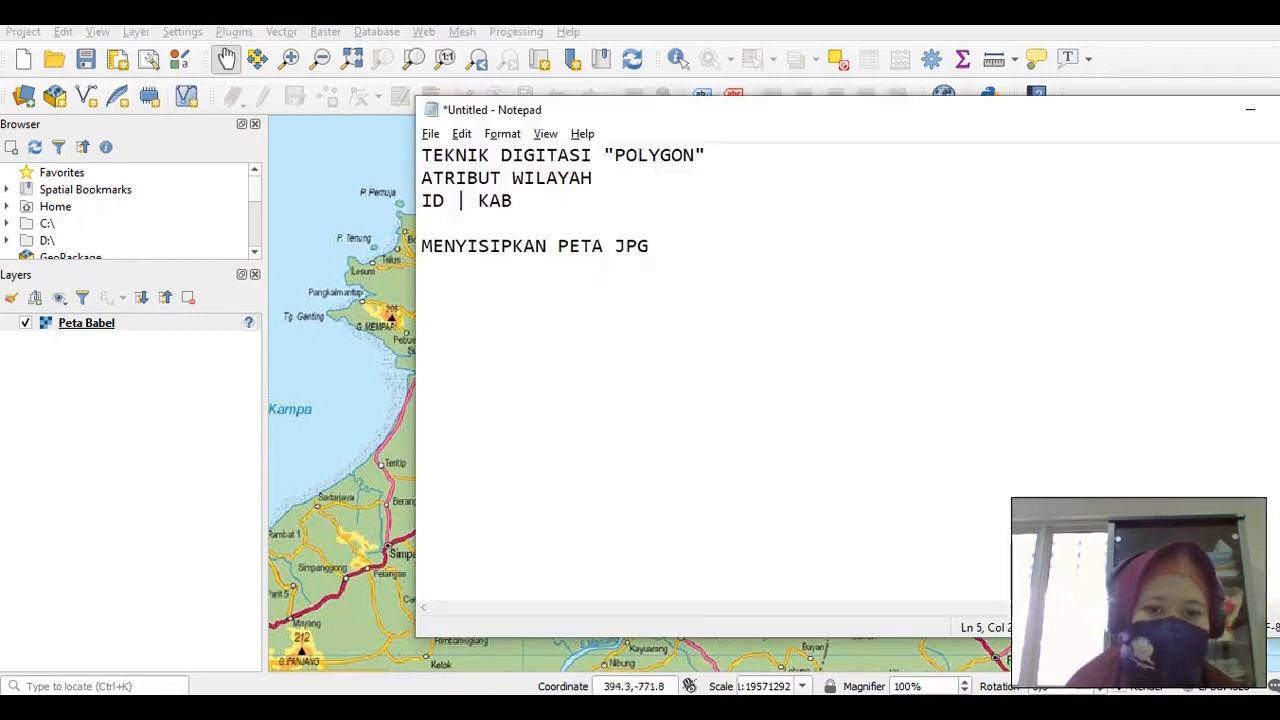
{"action": "key", "text": "Return"}
{"action": "key", "text": "Return"}
{"action": "type", "text": "MELAKU"}
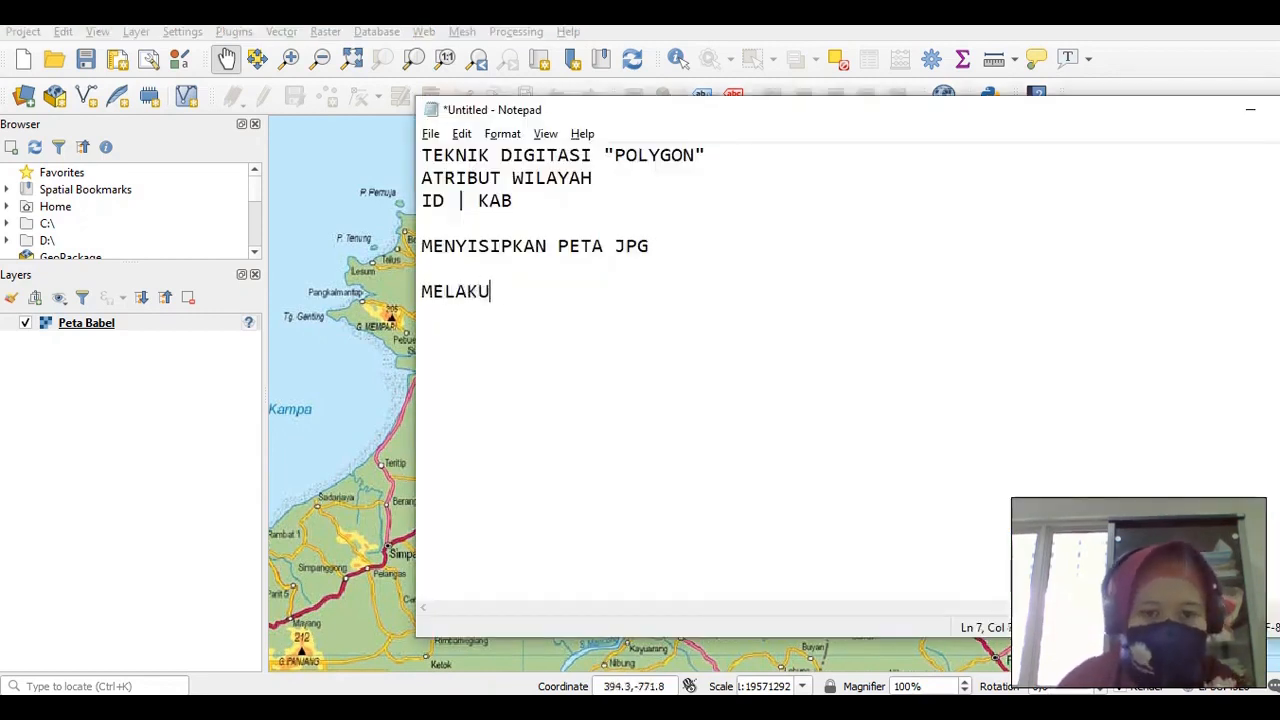
{"action": "type", "text": "KAN DIGITASI PO"}
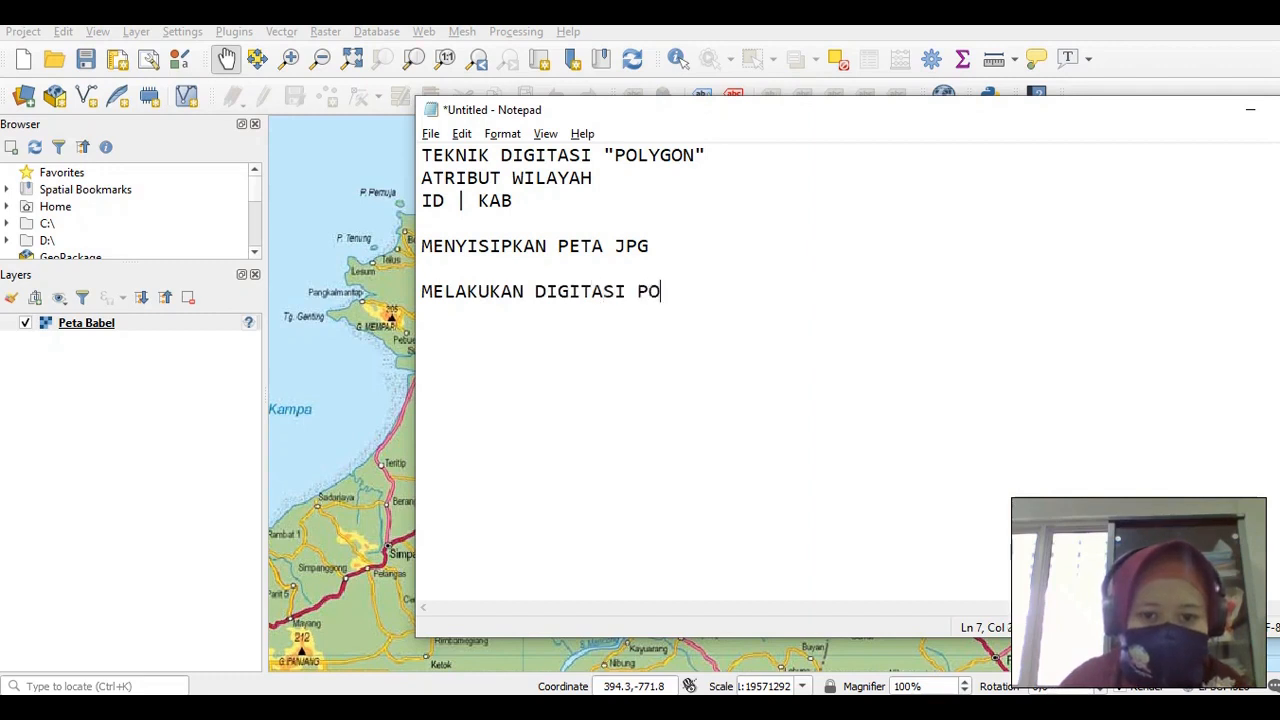
{"action": "type", "text": "LYGON."}
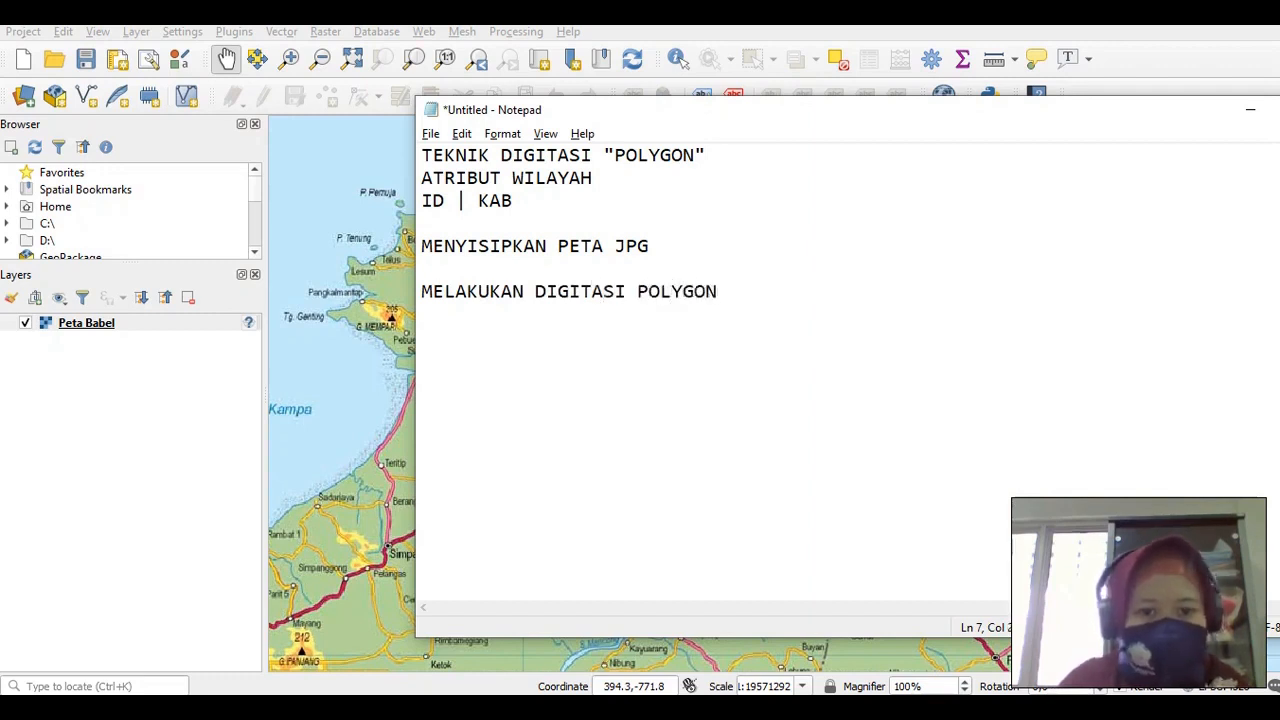
{"action": "key", "text": "Return"}
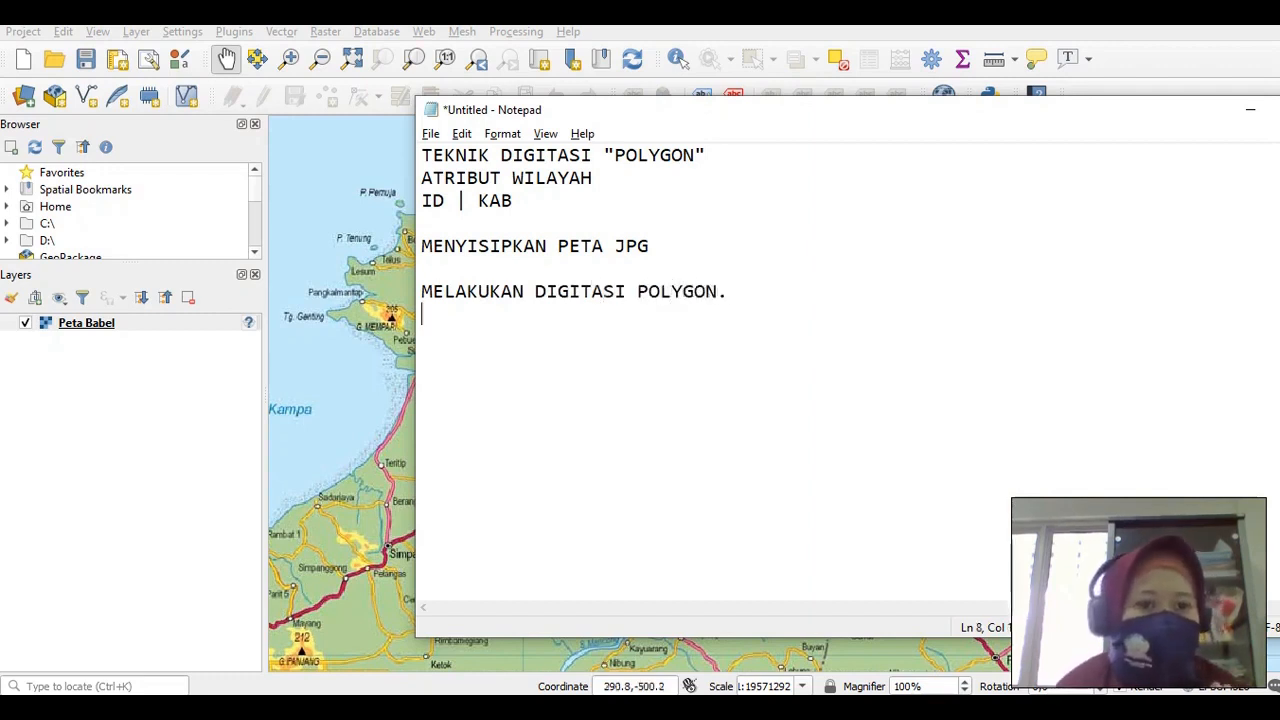
{"action": "left_click", "coordinate": [136, 31]}
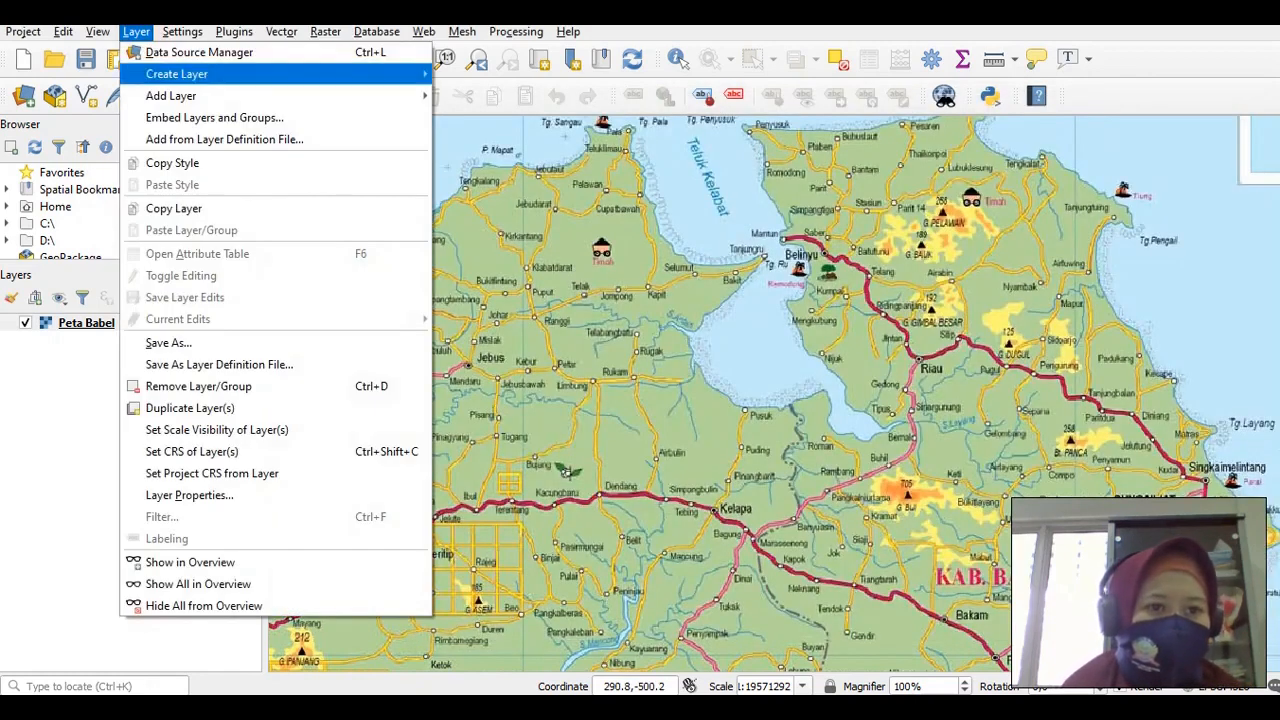
Start a new shapefile layer and browse for its save location
{"action": "mouse_move", "coordinate": [176, 74]}
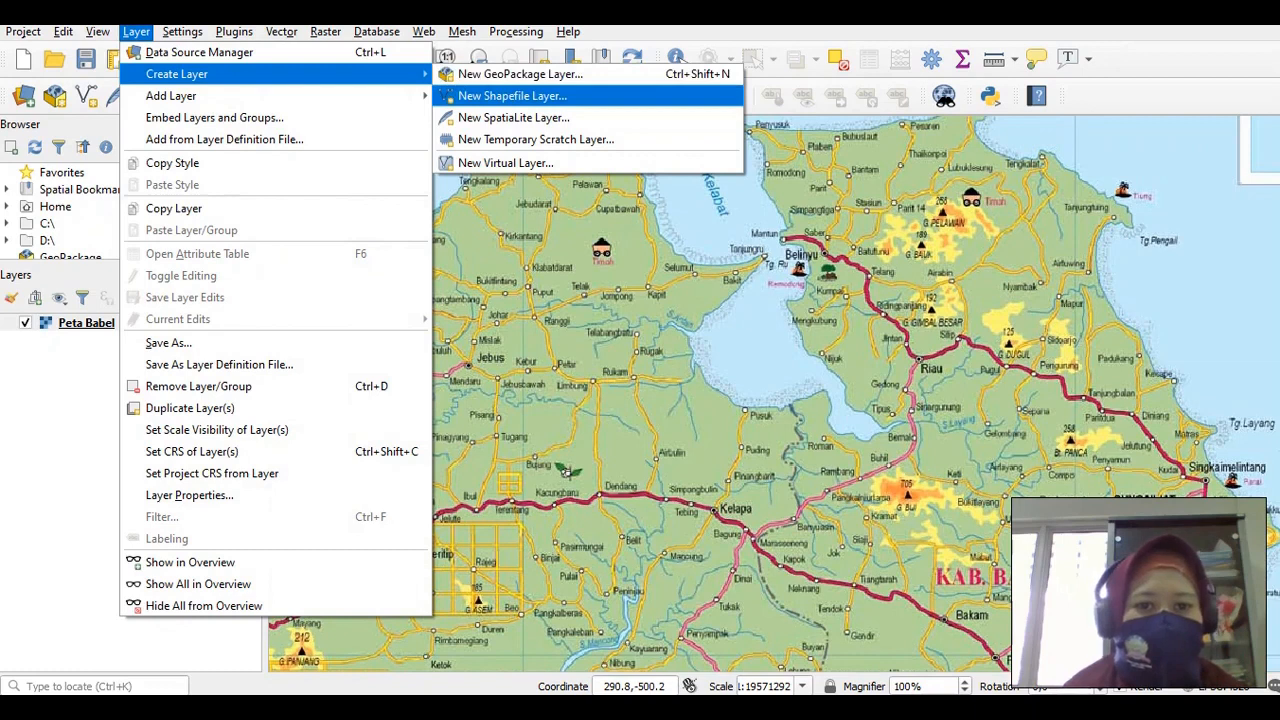
{"action": "left_click", "coordinate": [512, 95]}
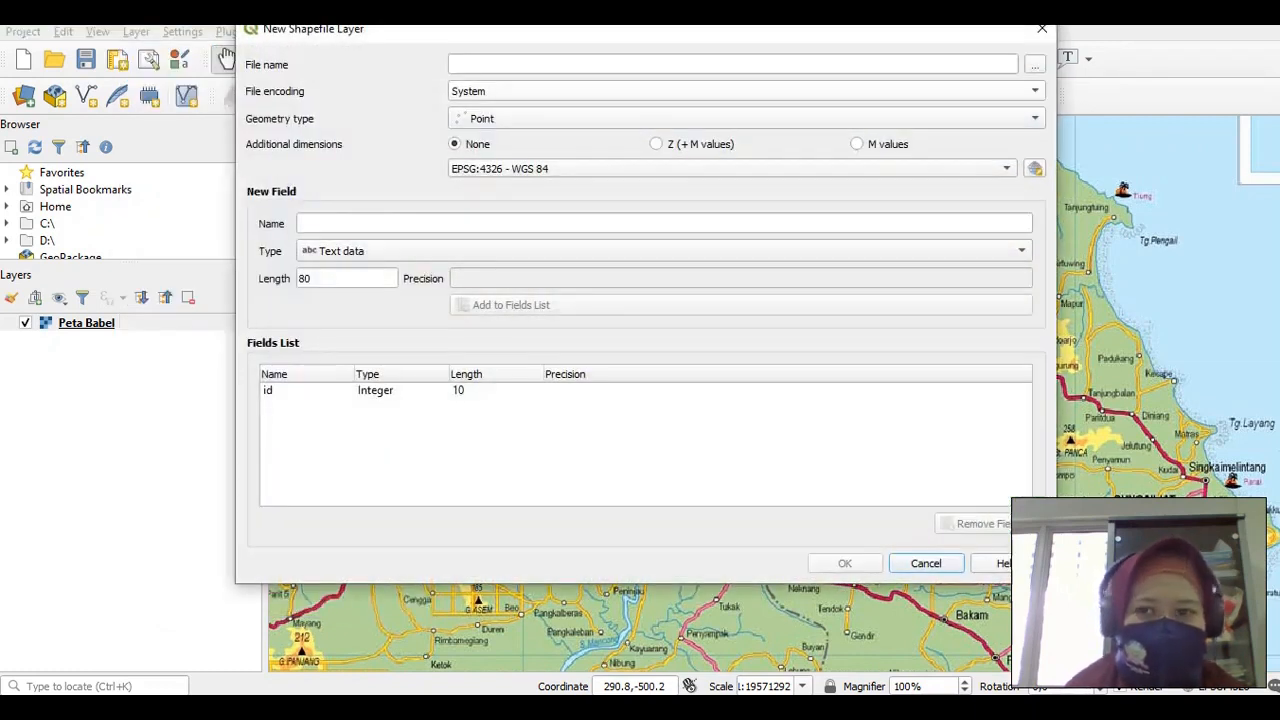
{"action": "left_click", "coordinate": [589, 60]}
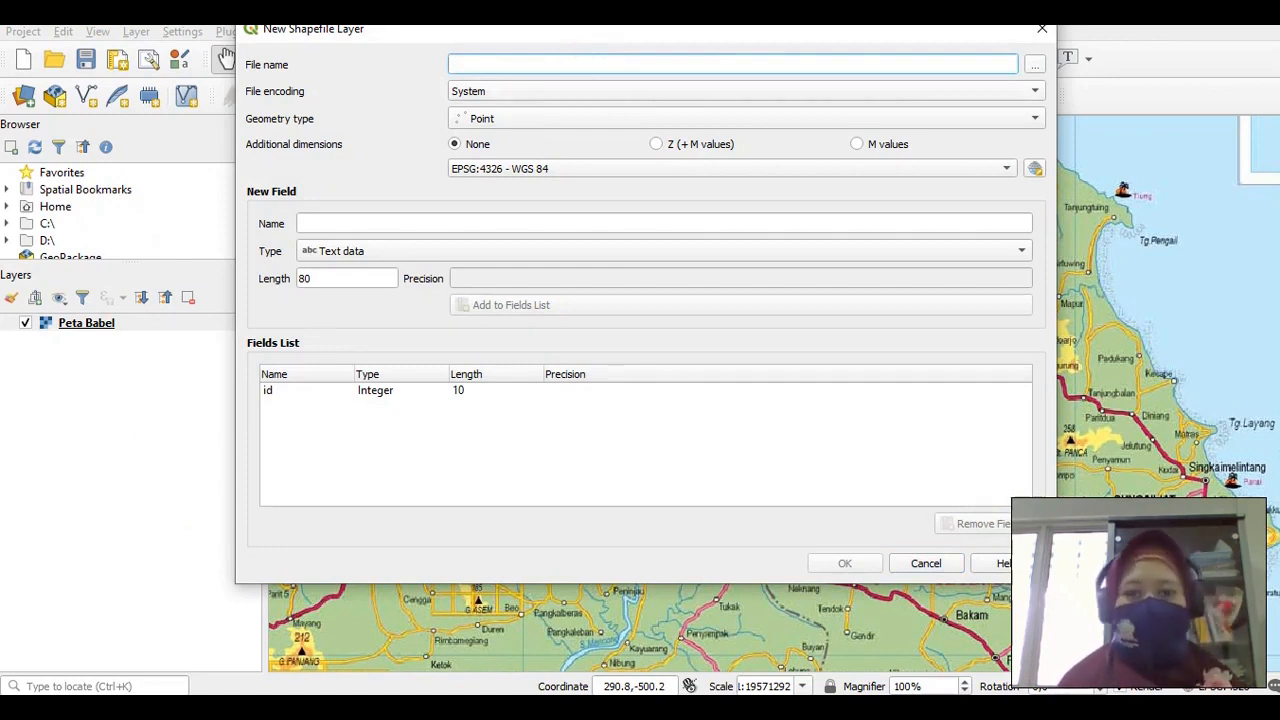
{"action": "left_click", "coordinate": [1035, 64]}
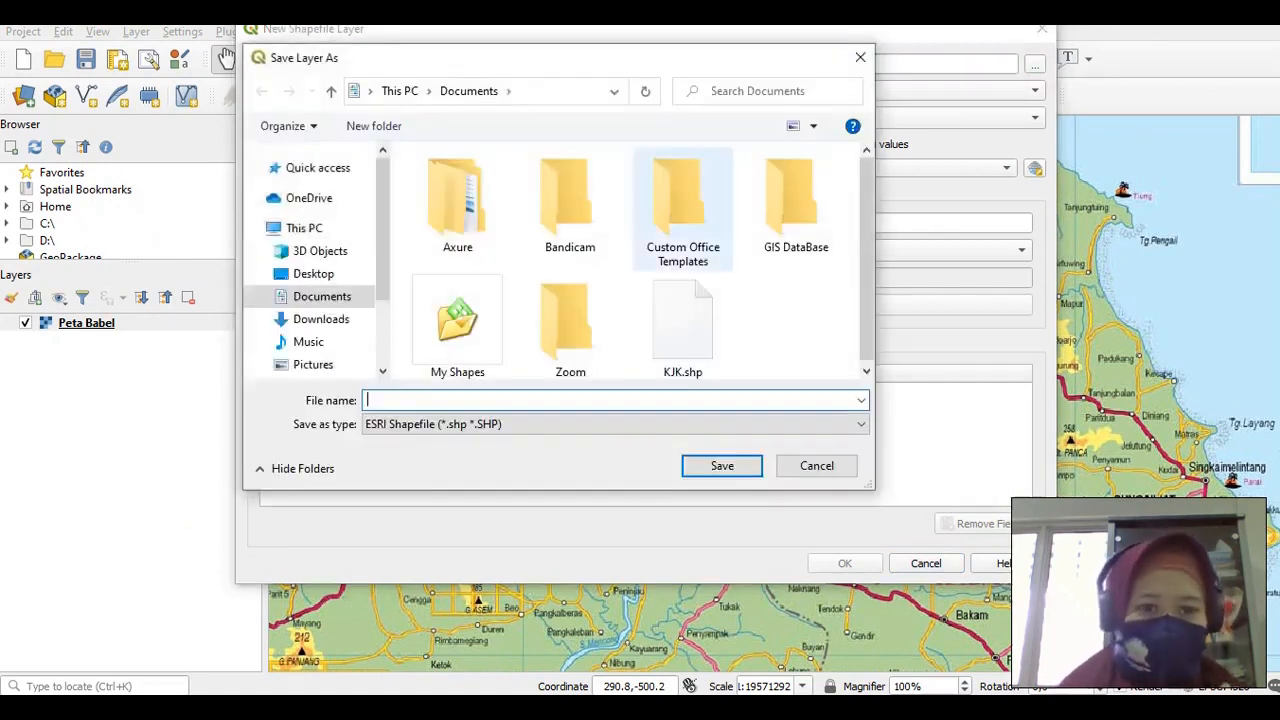
Browse to the GIS course folder via D: > DATA > My Data > ATMA LUHUR > 2020-2021 > GASAL 2020-2021
{"action": "left_click_drag", "start_coordinate": [380, 243], "coordinate": [380, 303]}
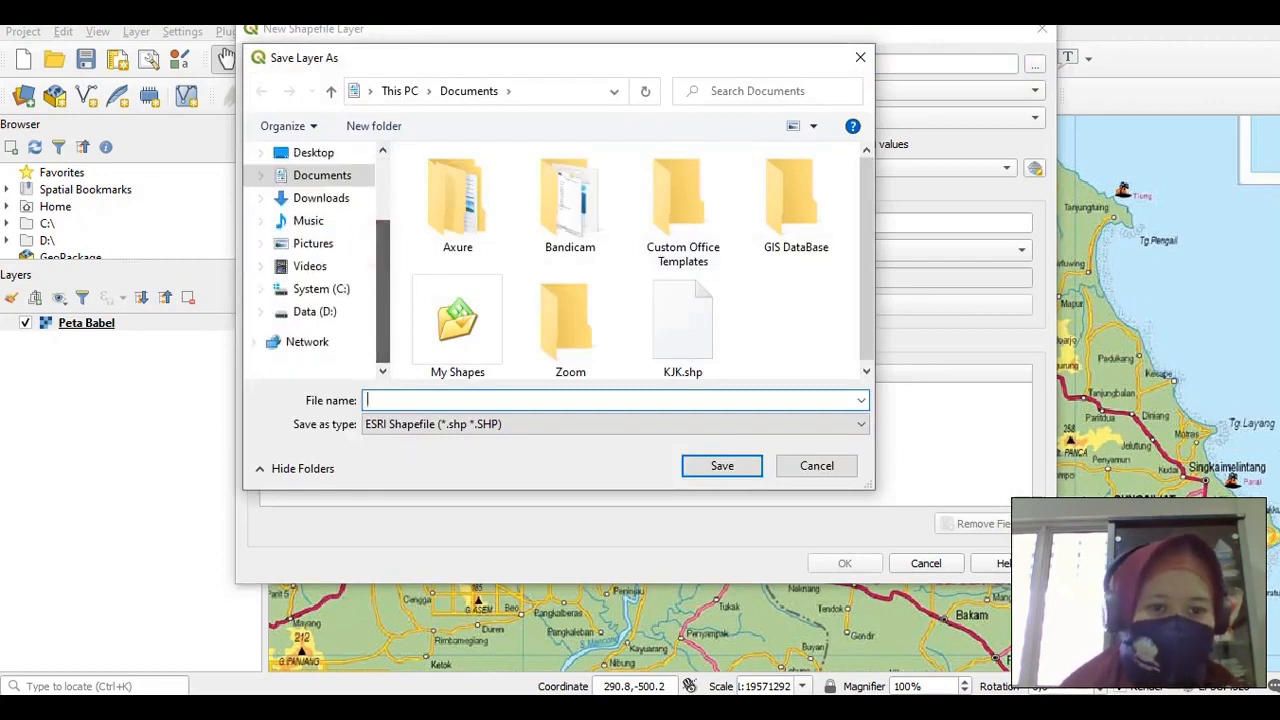
{"action": "left_click", "coordinate": [306, 311]}
{"action": "left_click", "coordinate": [584, 312]}
{"action": "key", "text": "d"}
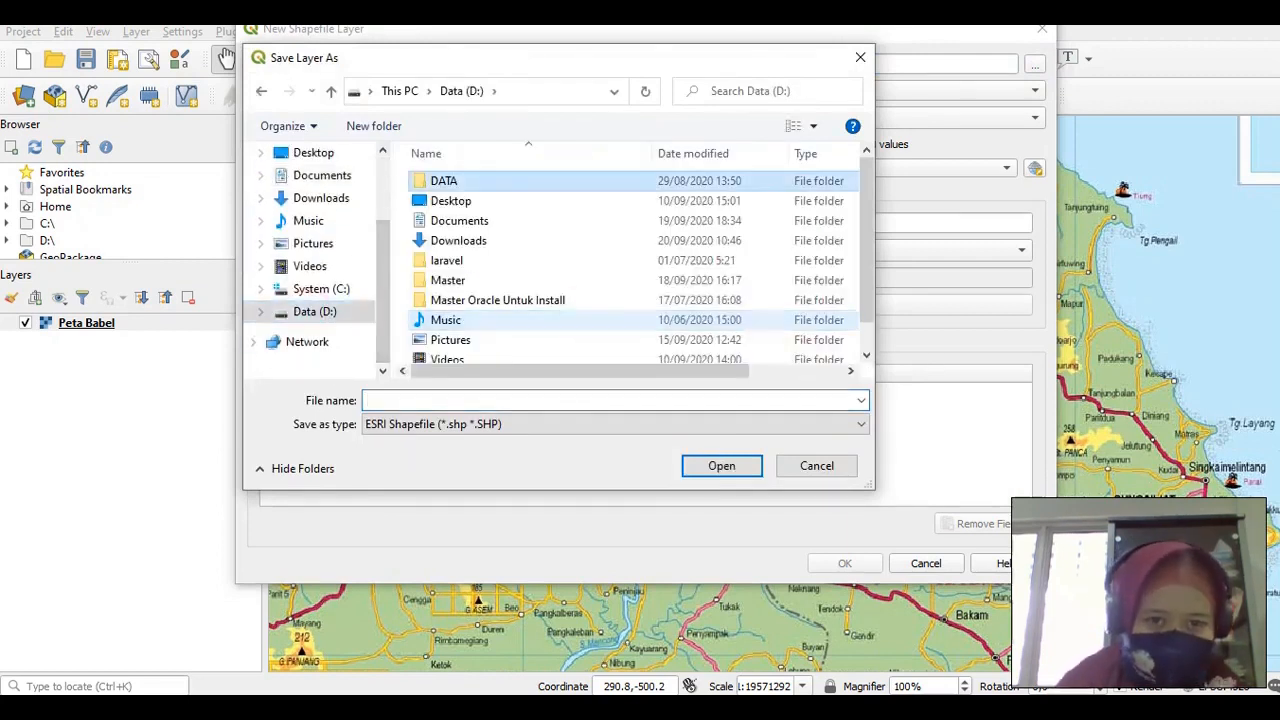
{"action": "key", "text": "Return"}
{"action": "key", "text": "m"}
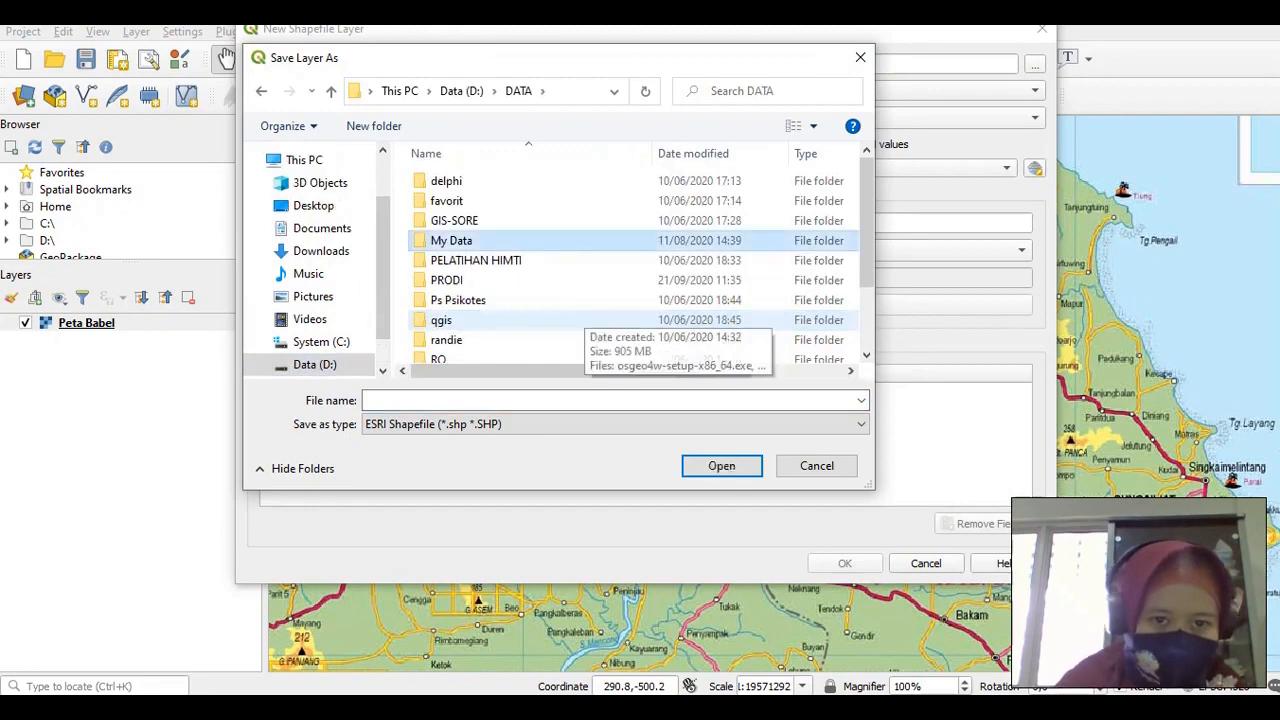
{"action": "key", "text": "Return"}
{"action": "double_click", "coordinate": [478, 202]}
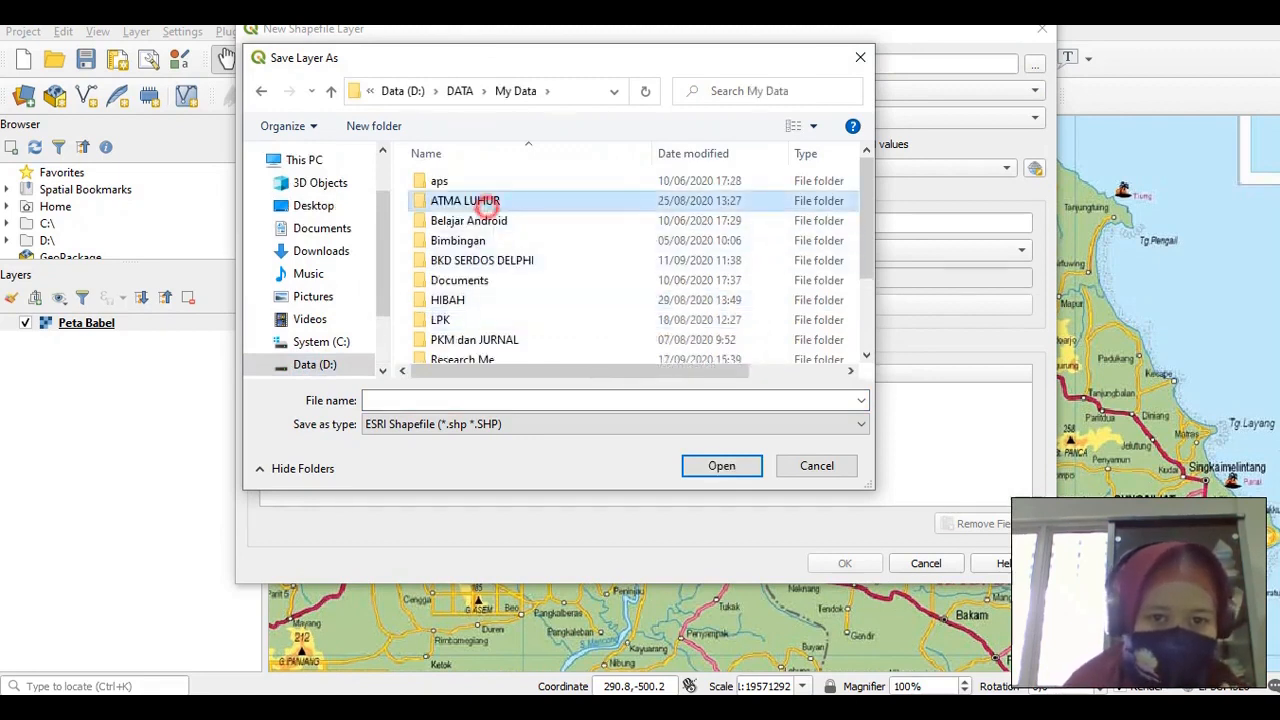
{"action": "double_click", "coordinate": [476, 319]}
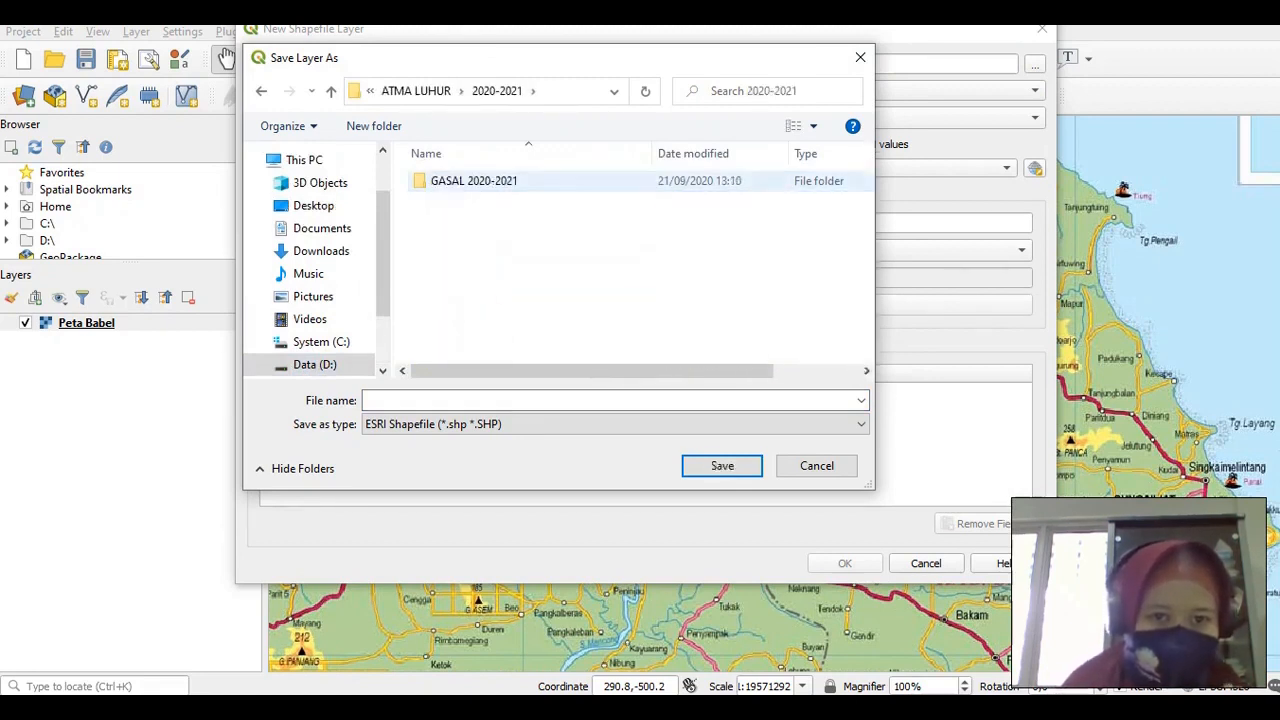
{"action": "double_click", "coordinate": [452, 181]}
{"action": "double_click", "coordinate": [458, 180]}
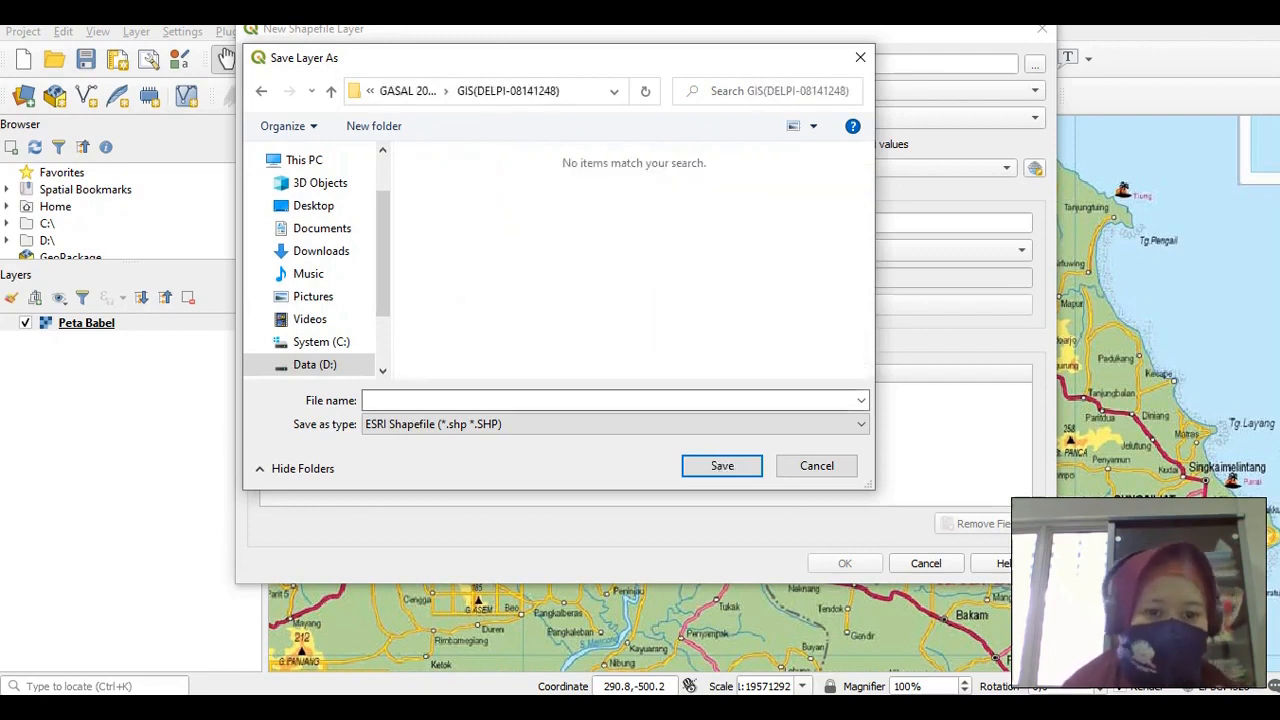
Name the new shapefile WilayahBabel and save it
{"action": "left_click", "coordinate": [450, 400]}
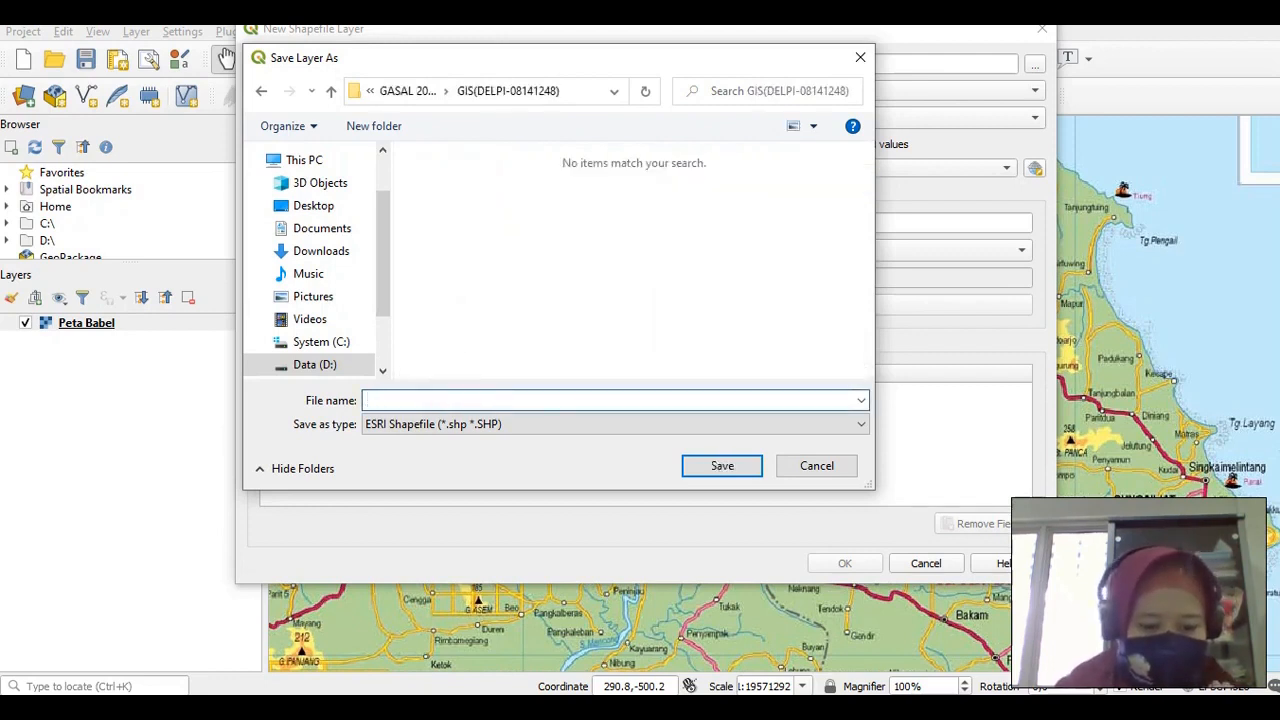
{"action": "type", "text": "Wilay"}
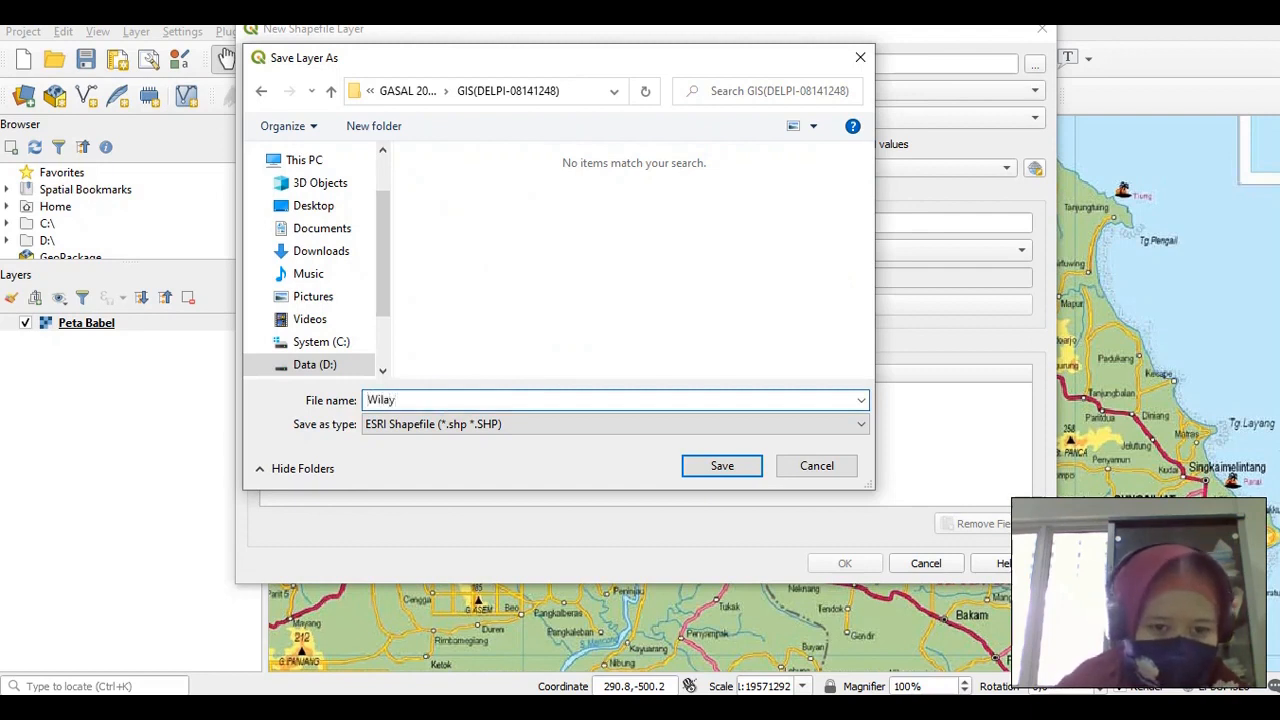
{"action": "type", "text": "ah"}
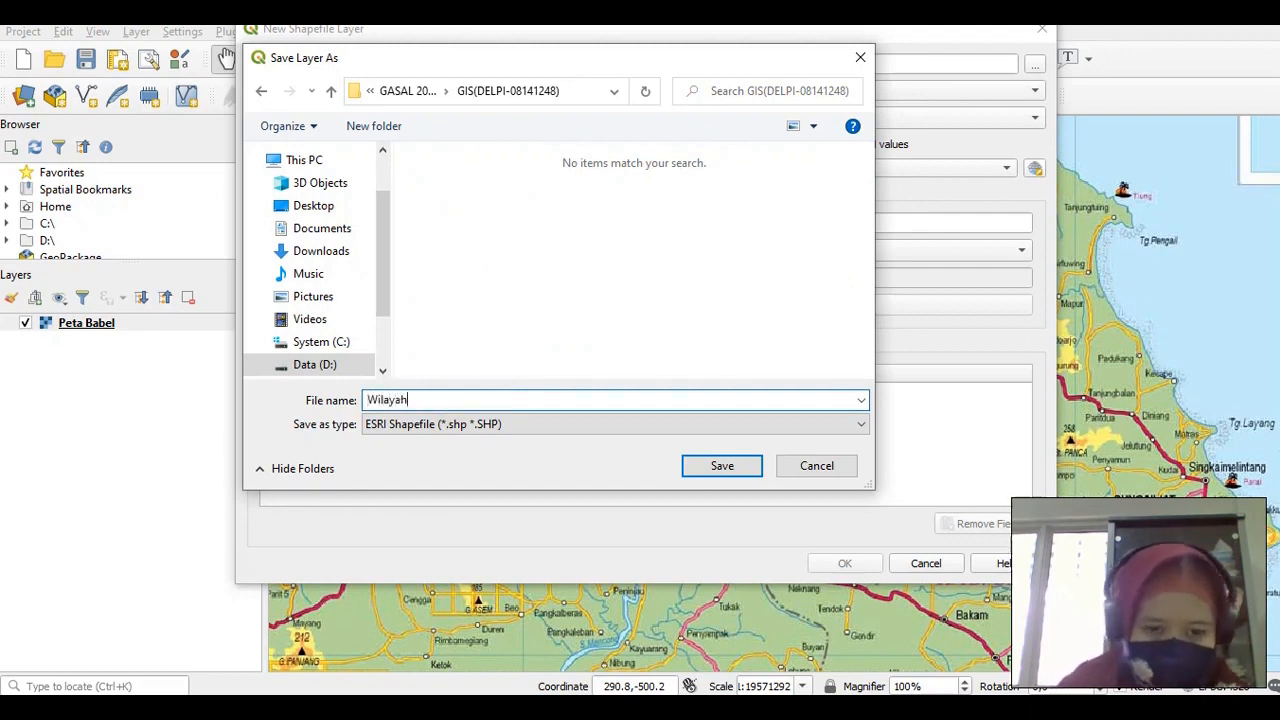
{"action": "type", "text": "Babel"}
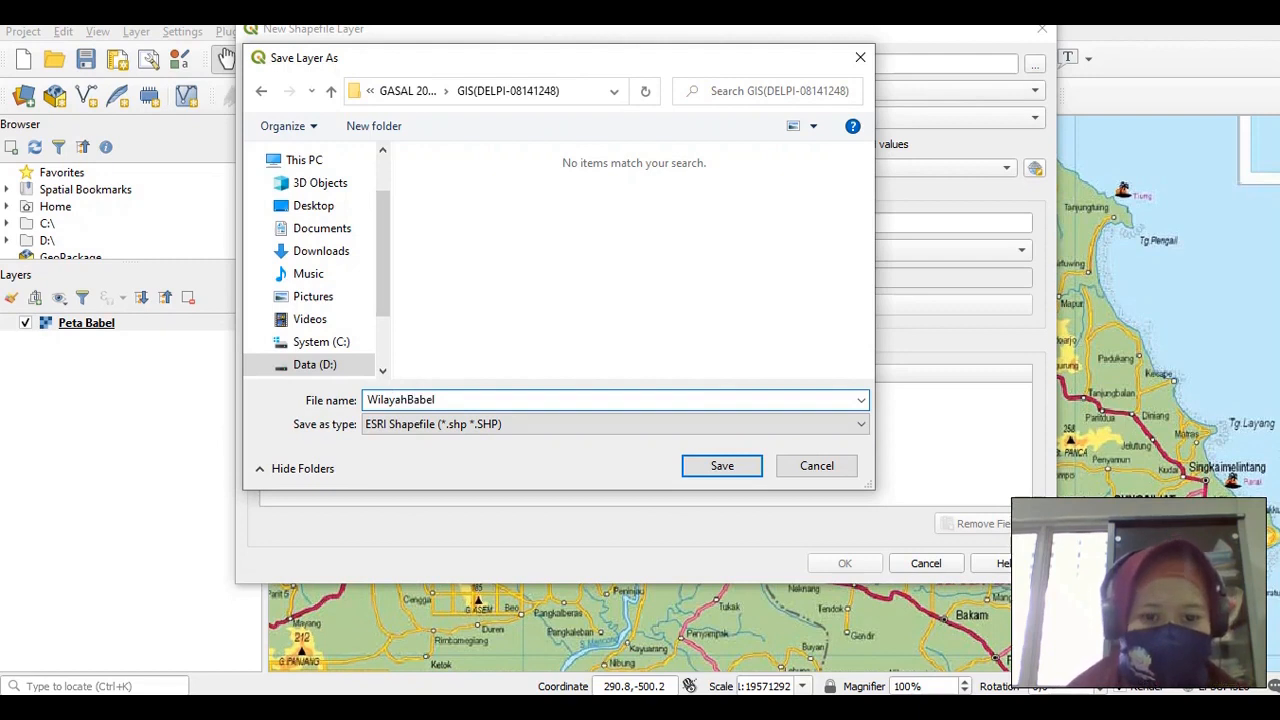
{"action": "left_click", "coordinate": [722, 465]}
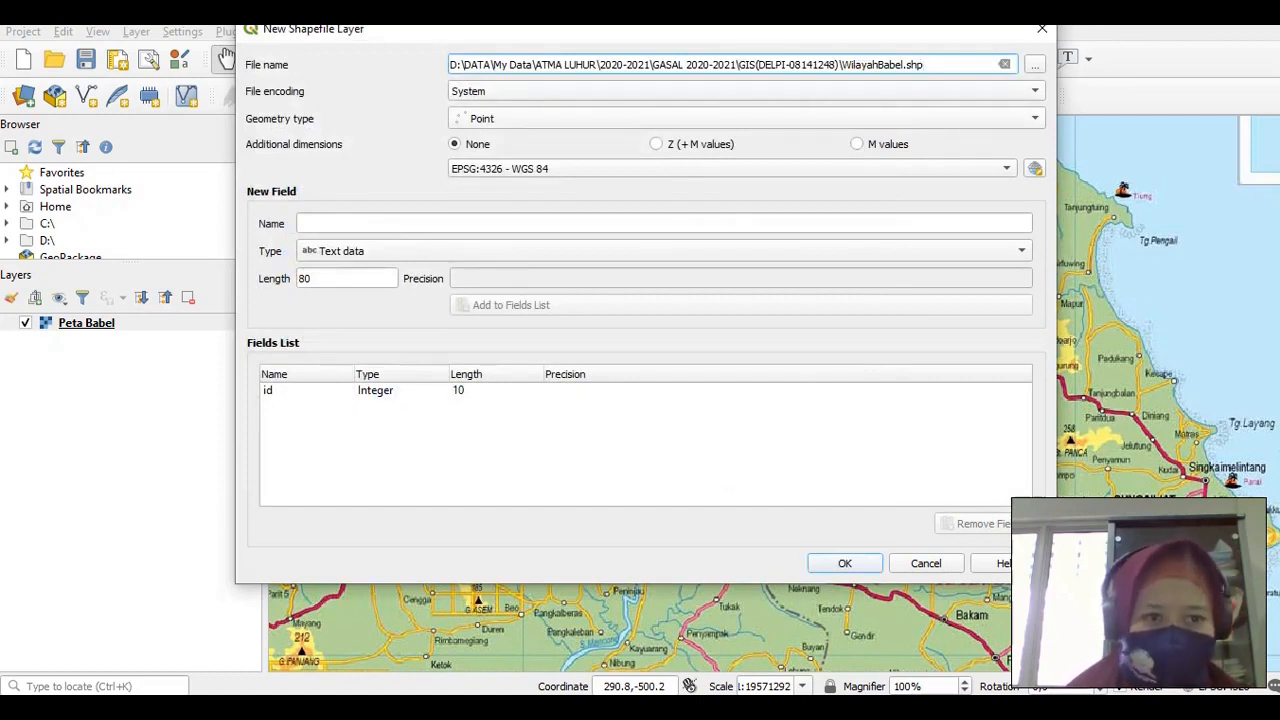
Change the new layer's geometry type from Point to Polygon
{"action": "left_click", "coordinate": [1030, 118]}
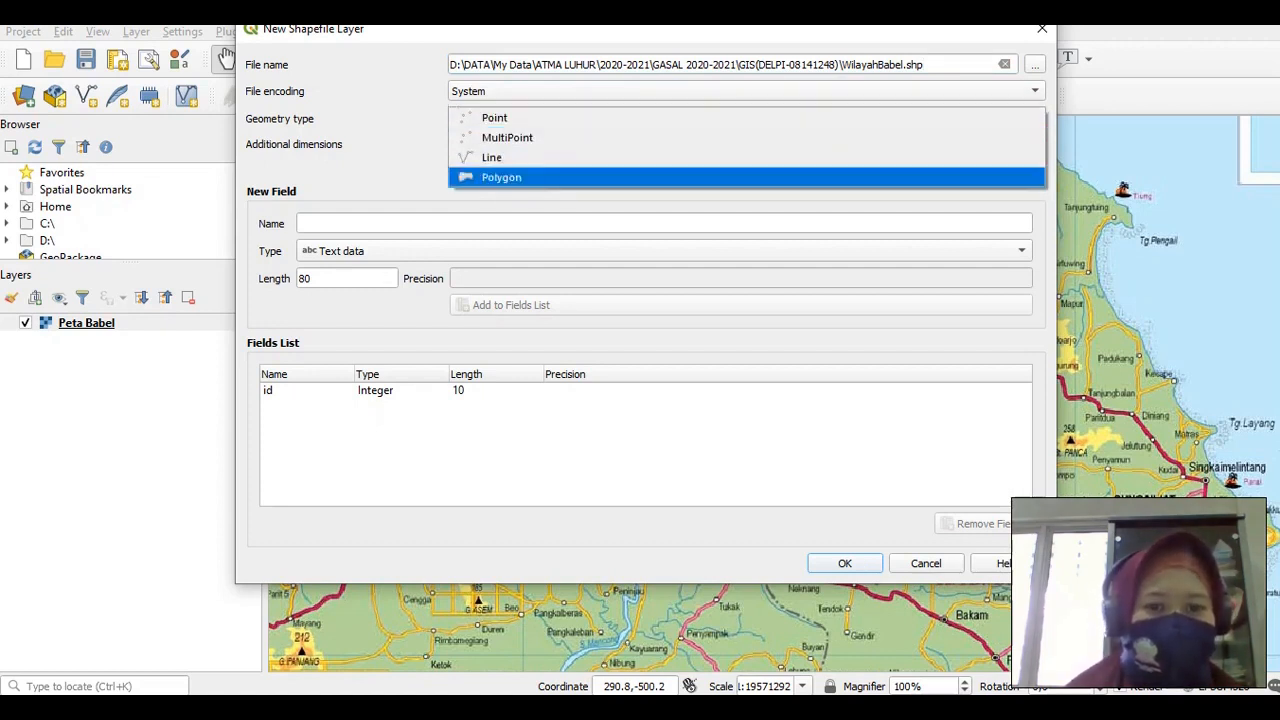
{"action": "left_click", "coordinate": [494, 180]}
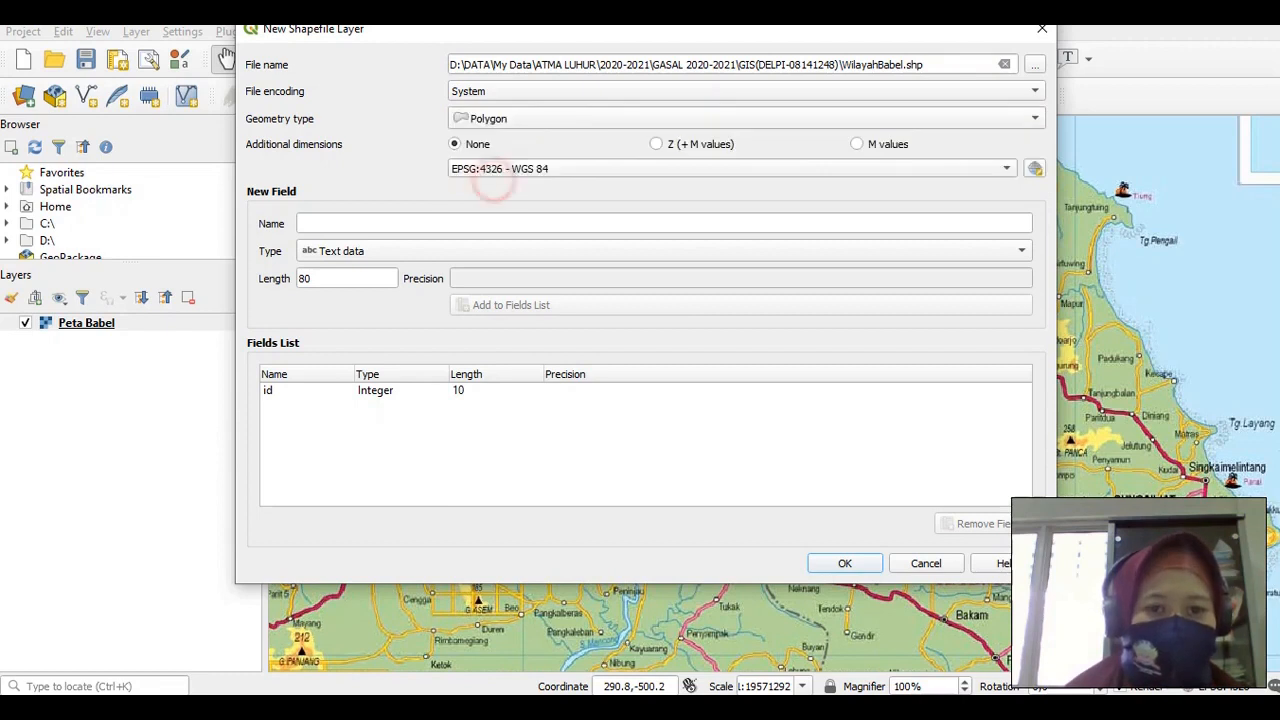
{"action": "left_click", "coordinate": [357, 222]}
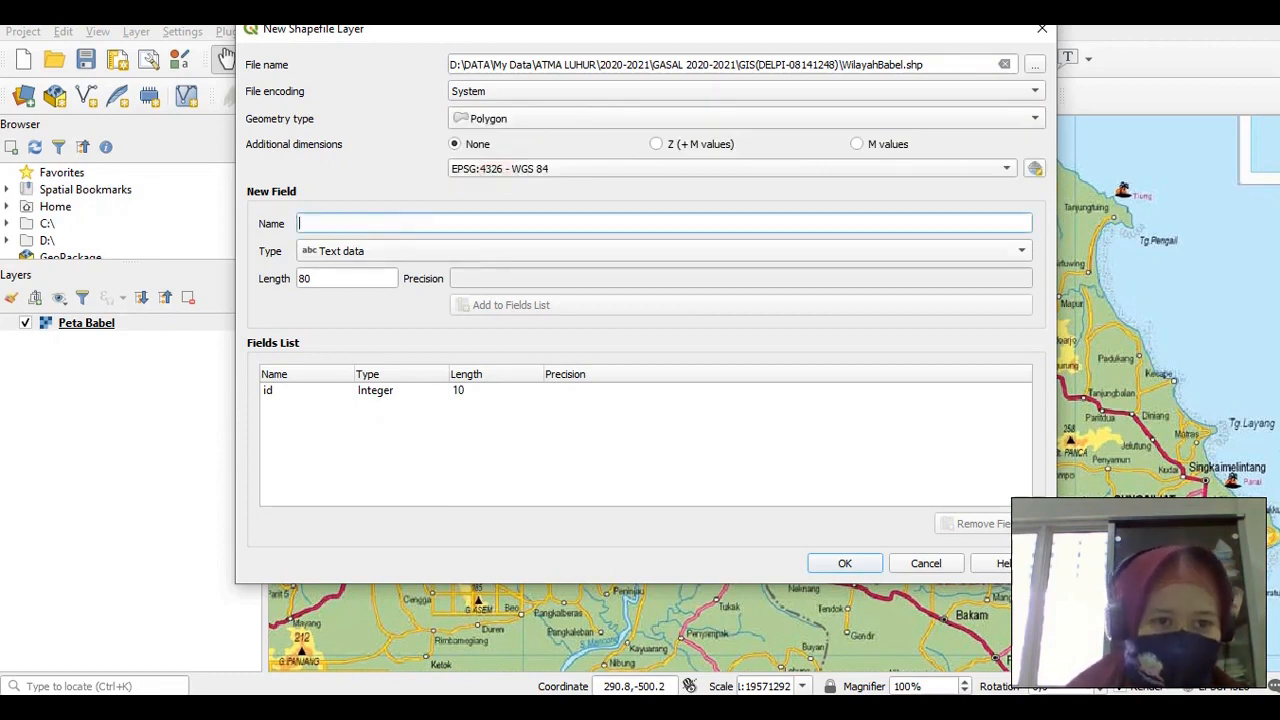
Review the ID | KAB attribute line in the Notepad notes, then return to the dialog's id field
{"action": "key", "text": "alt+Tab"}
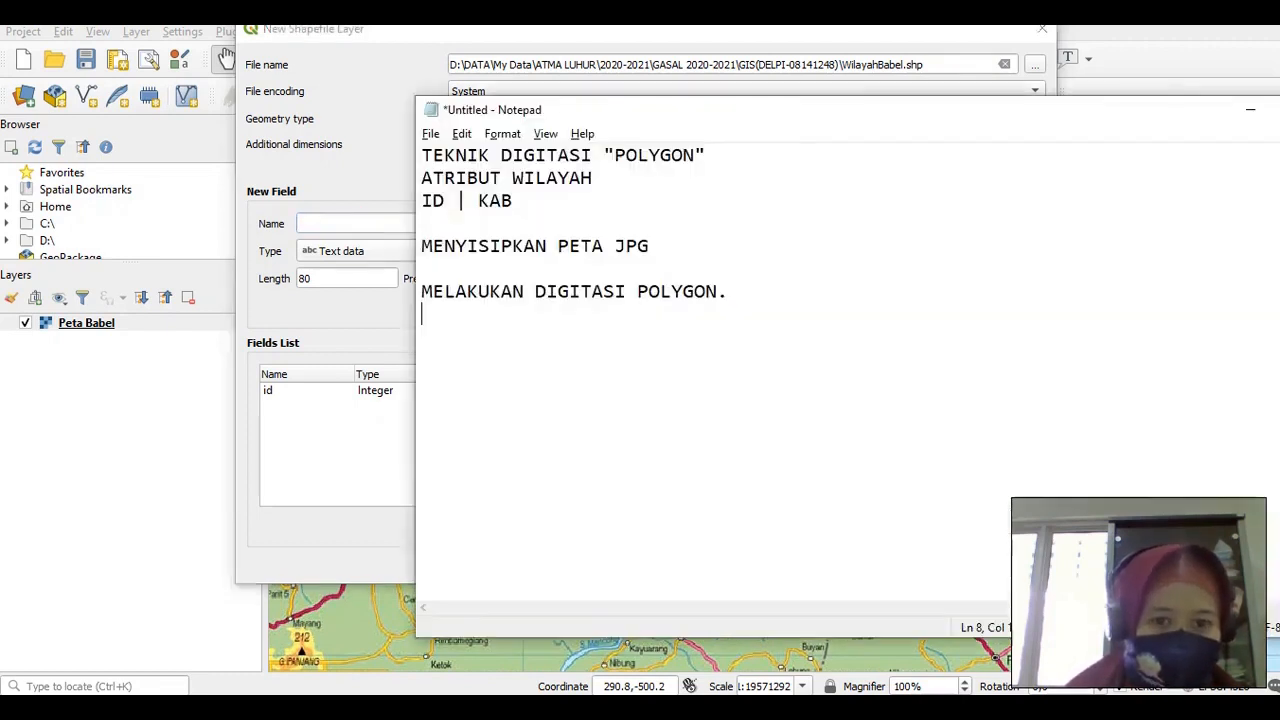
{"action": "left_click", "coordinate": [420, 201]}
{"action": "left_click_drag", "start_coordinate": [420, 201], "coordinate": [512, 201]}
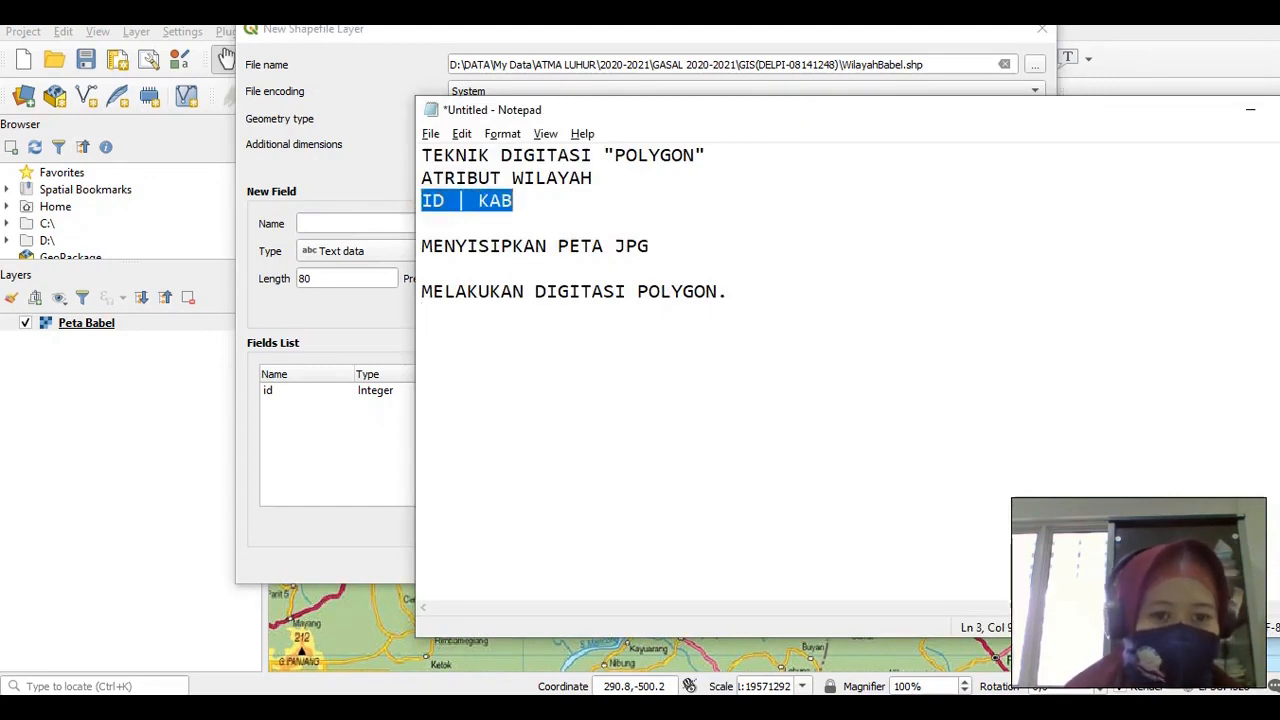
{"action": "left_click", "coordinate": [340, 328]}
{"action": "left_click", "coordinate": [268, 390]}
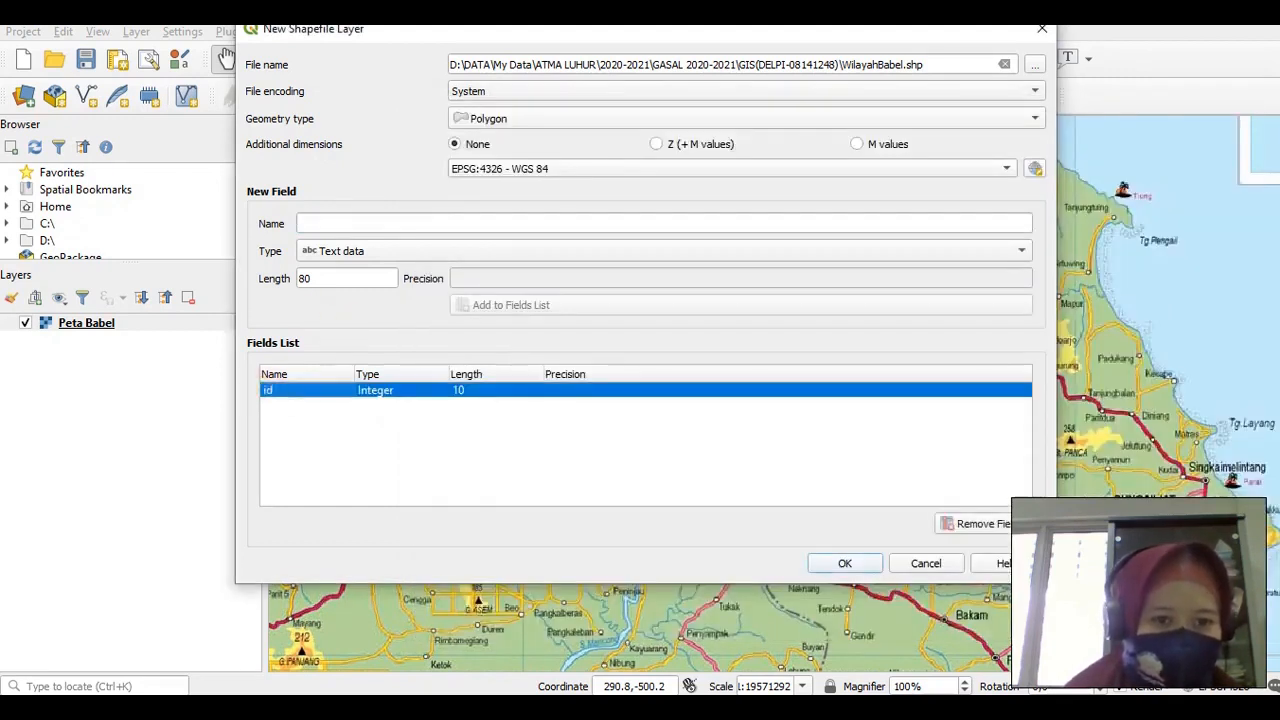
Add a text field named kab with length 30, then create the WilayahBabel layer
{"action": "left_click", "coordinate": [340, 222]}
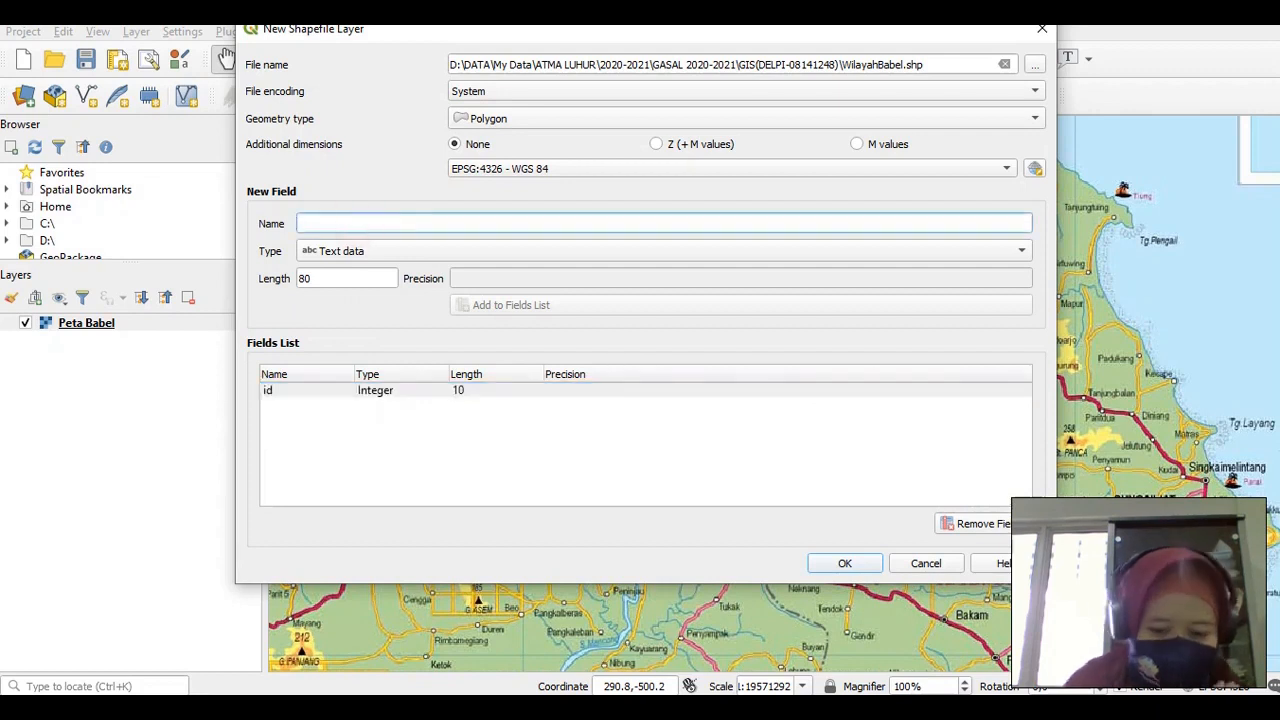
{"action": "type", "text": "kabu"}
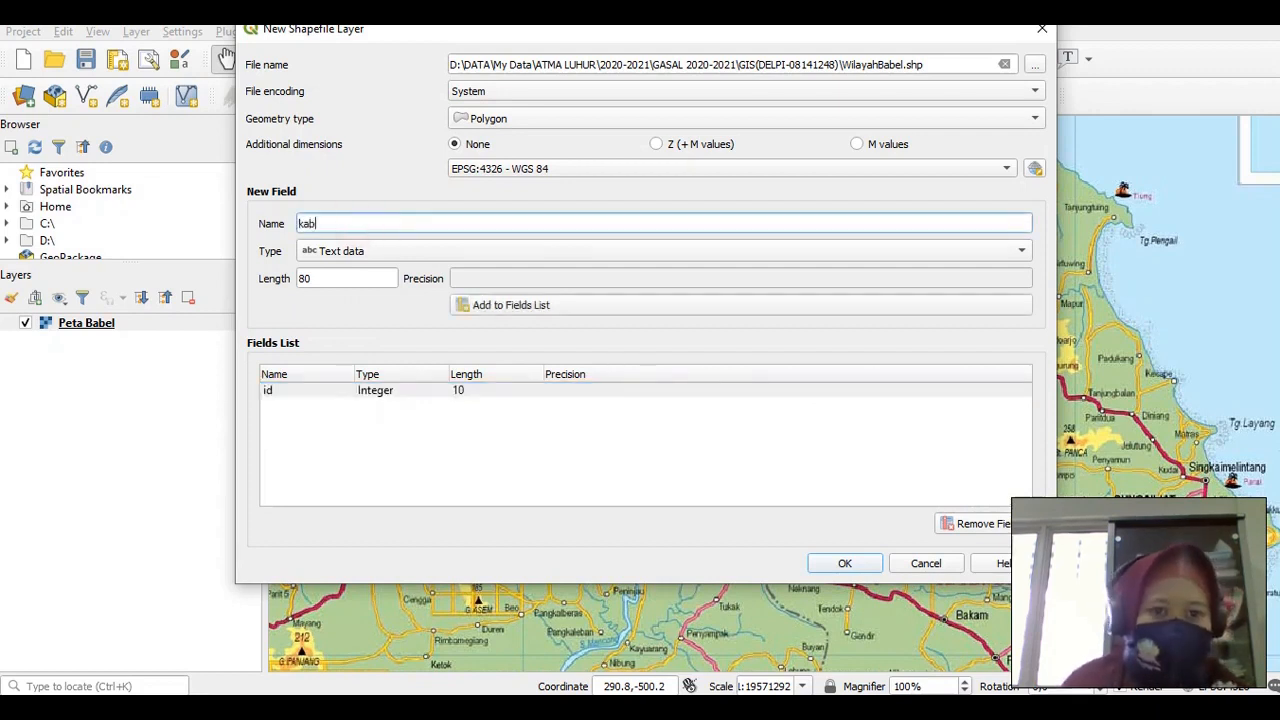
{"action": "type", "text": "paten"}
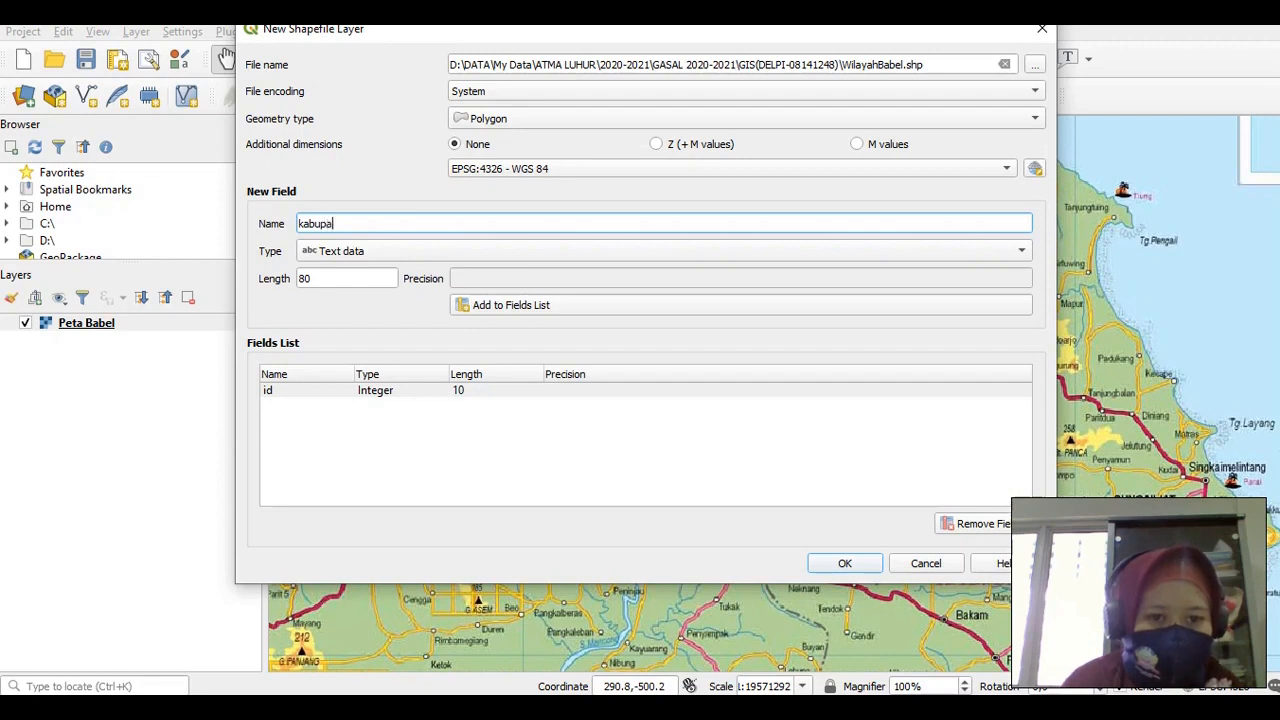
{"action": "key", "text": "BackSpace"}
{"action": "key", "text": "BackSpace"}
{"action": "key", "text": "BackSpace"}
{"action": "key", "text": "BackSpace"}
{"action": "key", "text": "BackSpace"}
{"action": "key", "text": "BackSpace"}
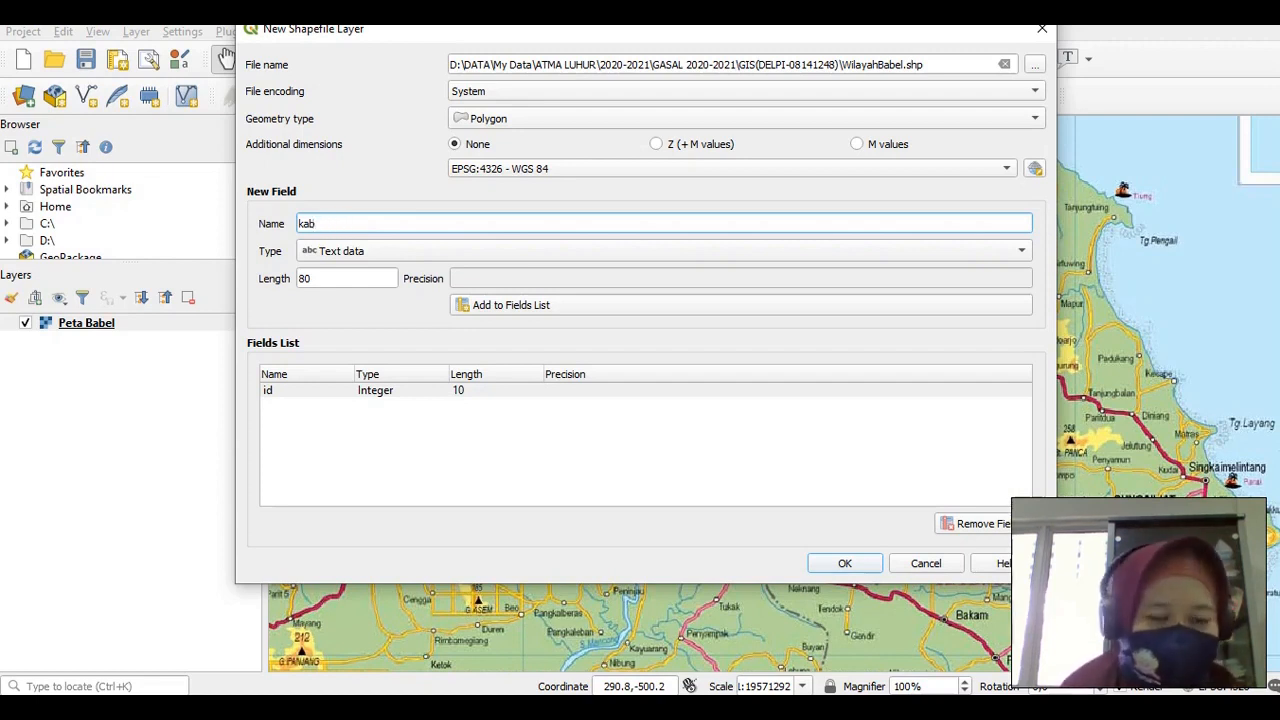
{"action": "left_click", "coordinate": [352, 251]}
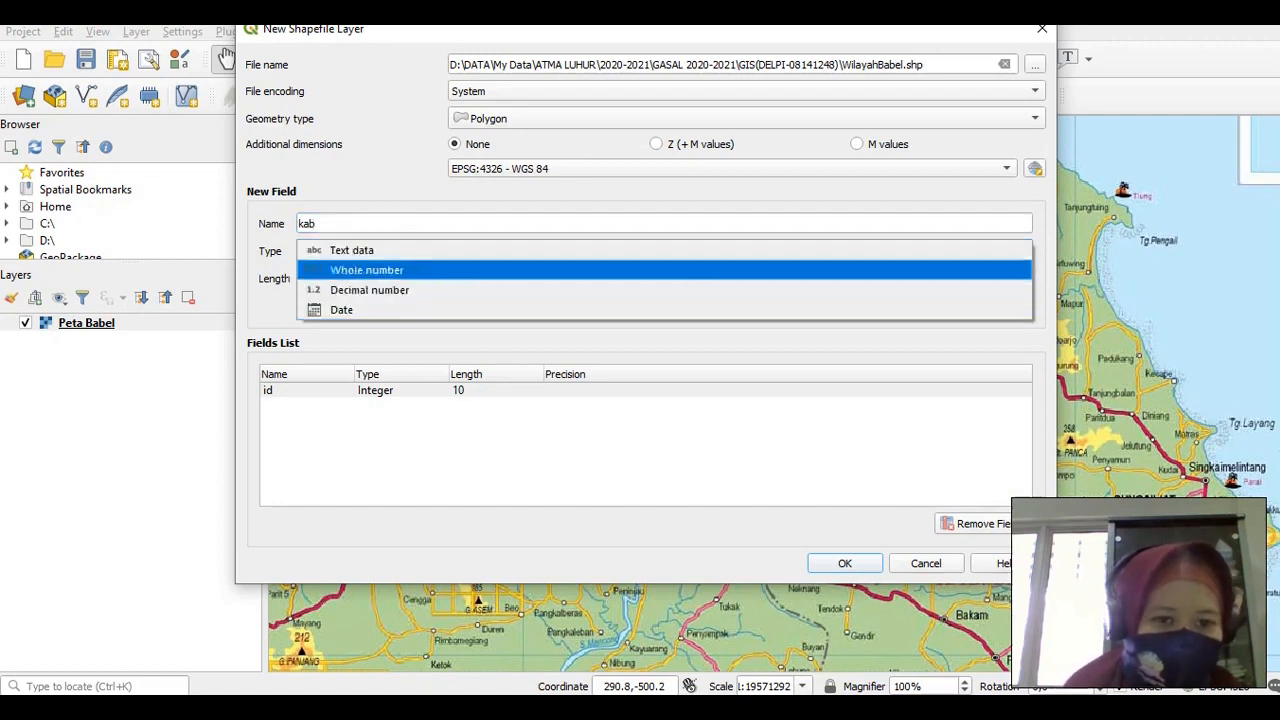
{"action": "left_click", "coordinate": [381, 251]}
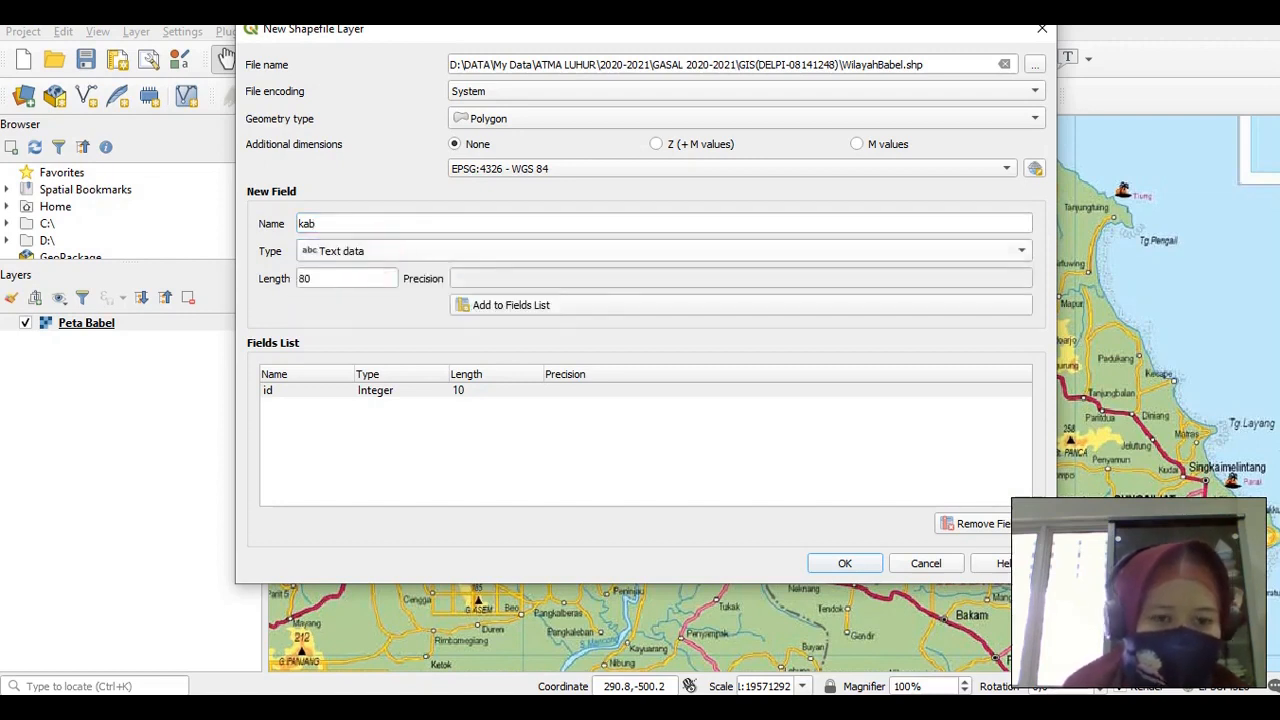
{"action": "left_click", "coordinate": [350, 278]}
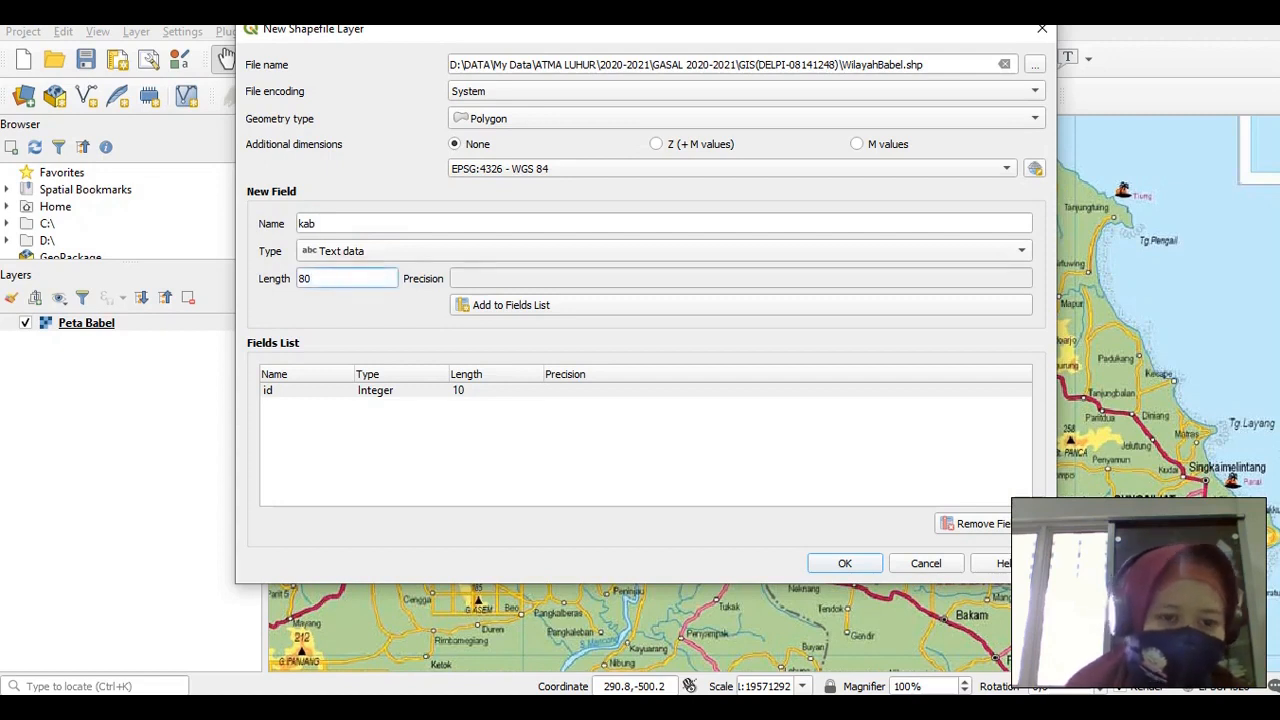
{"action": "key", "text": "shift+Left"}
{"action": "key", "text": "shift+Left"}
{"action": "type", "text": "30"}
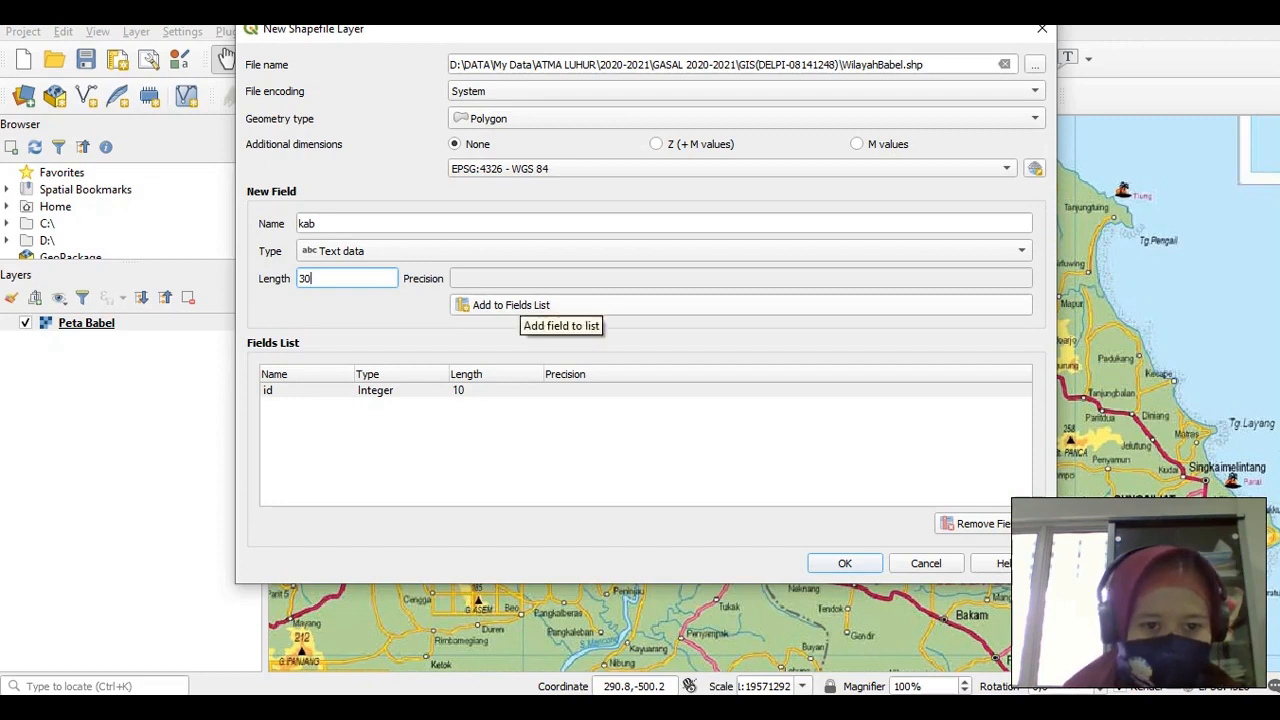
{"action": "left_click", "coordinate": [510, 303]}
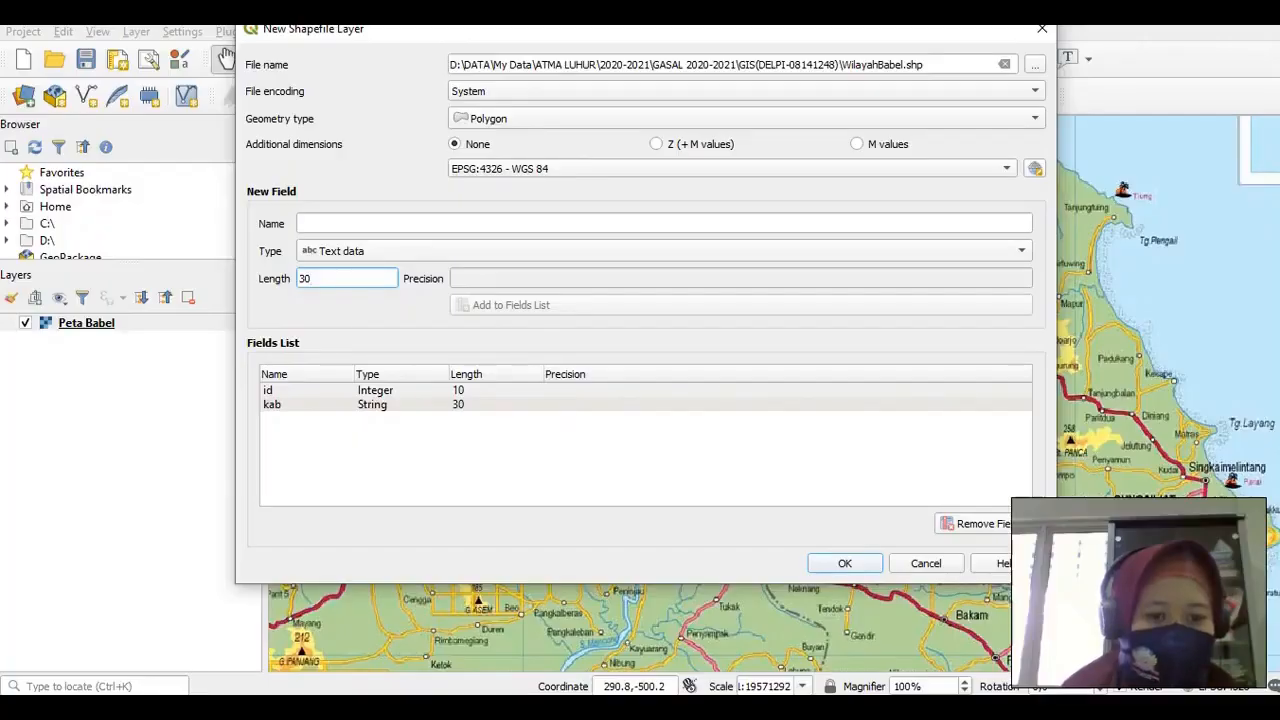
{"action": "left_click", "coordinate": [271, 404]}
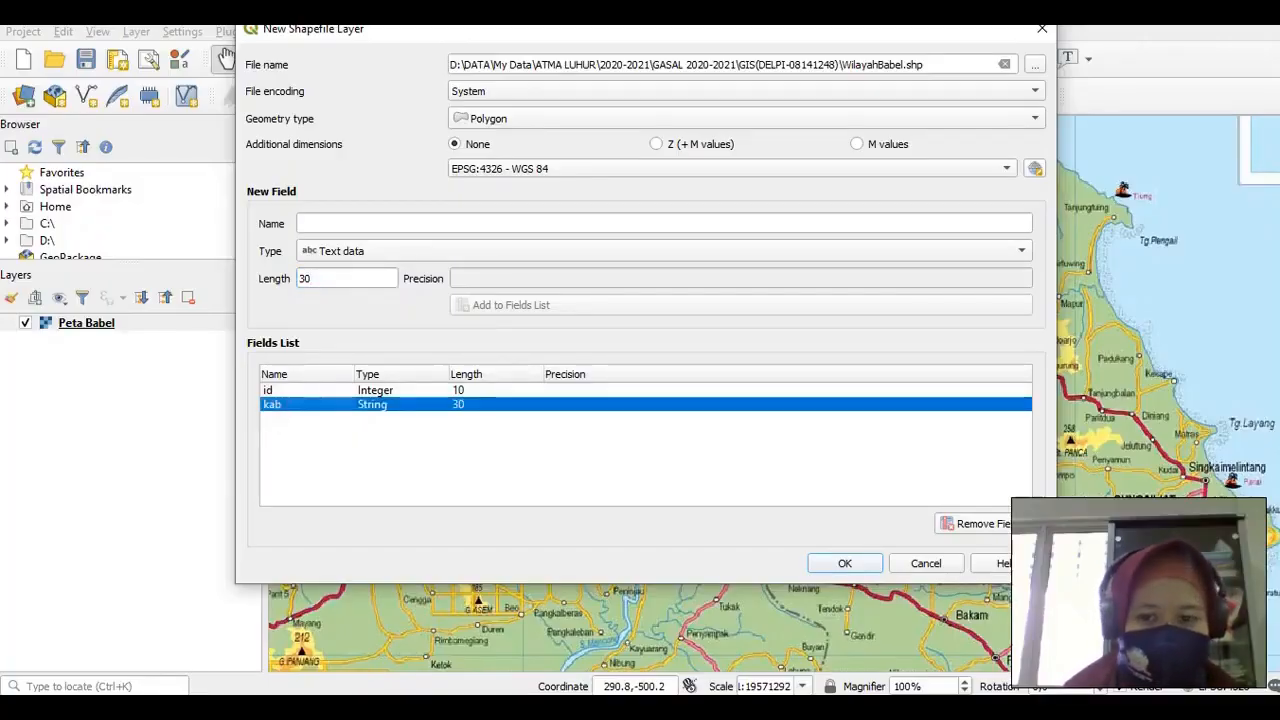
{"action": "left_click", "coordinate": [845, 563]}
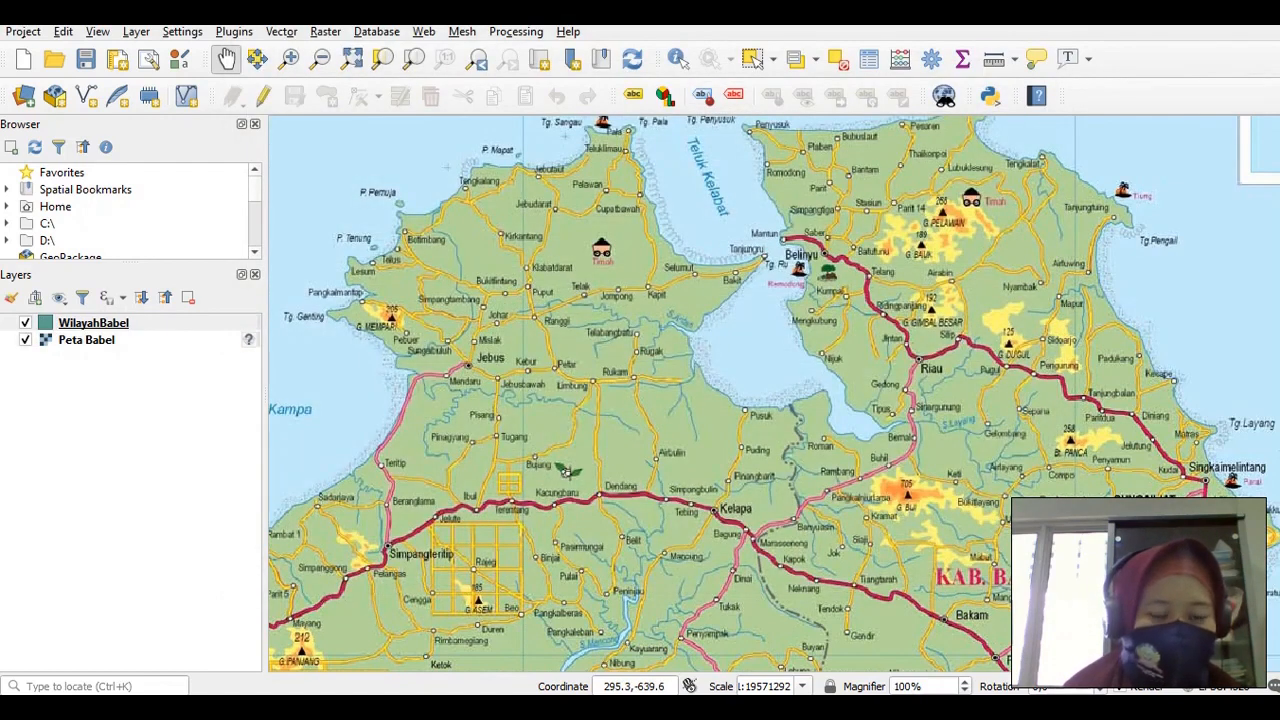
Make WilayahBabel the active layer, toggle editing on, and choose Add Polygon Feature
{"action": "left_click", "coordinate": [80, 323]}
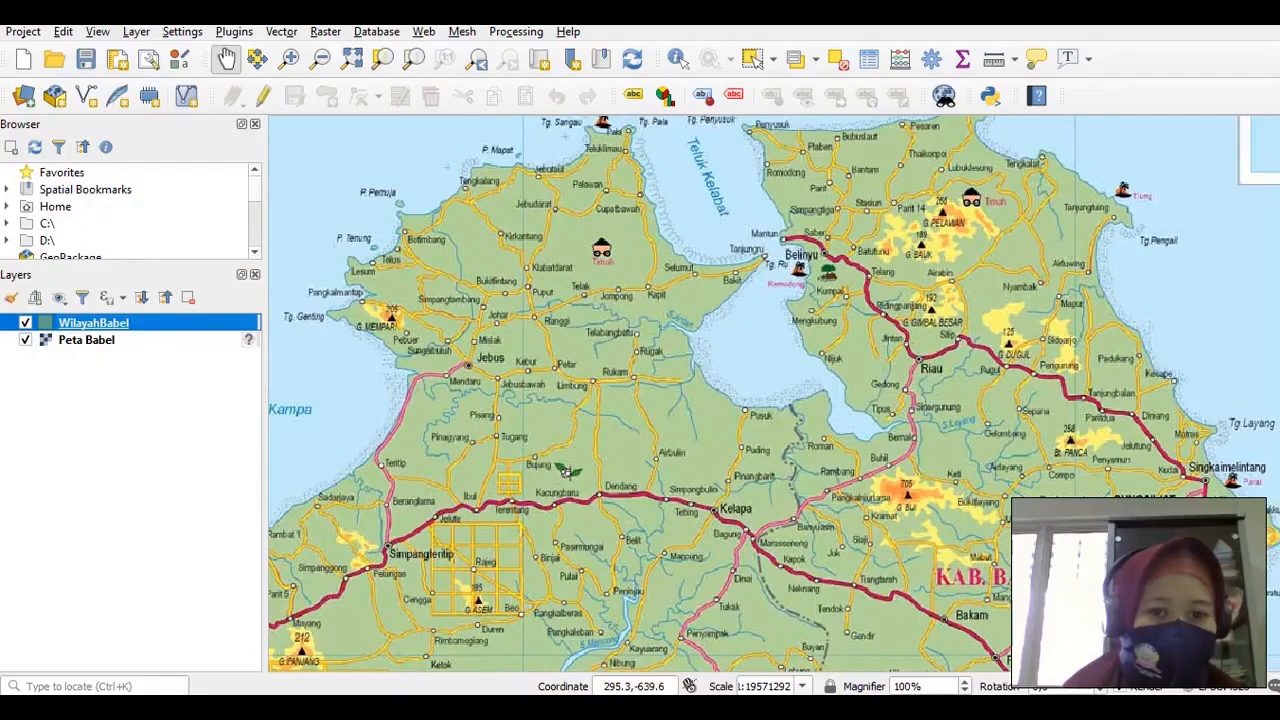
{"action": "left_click_drag", "start_coordinate": [427, 437], "coordinate": [455, 445]}
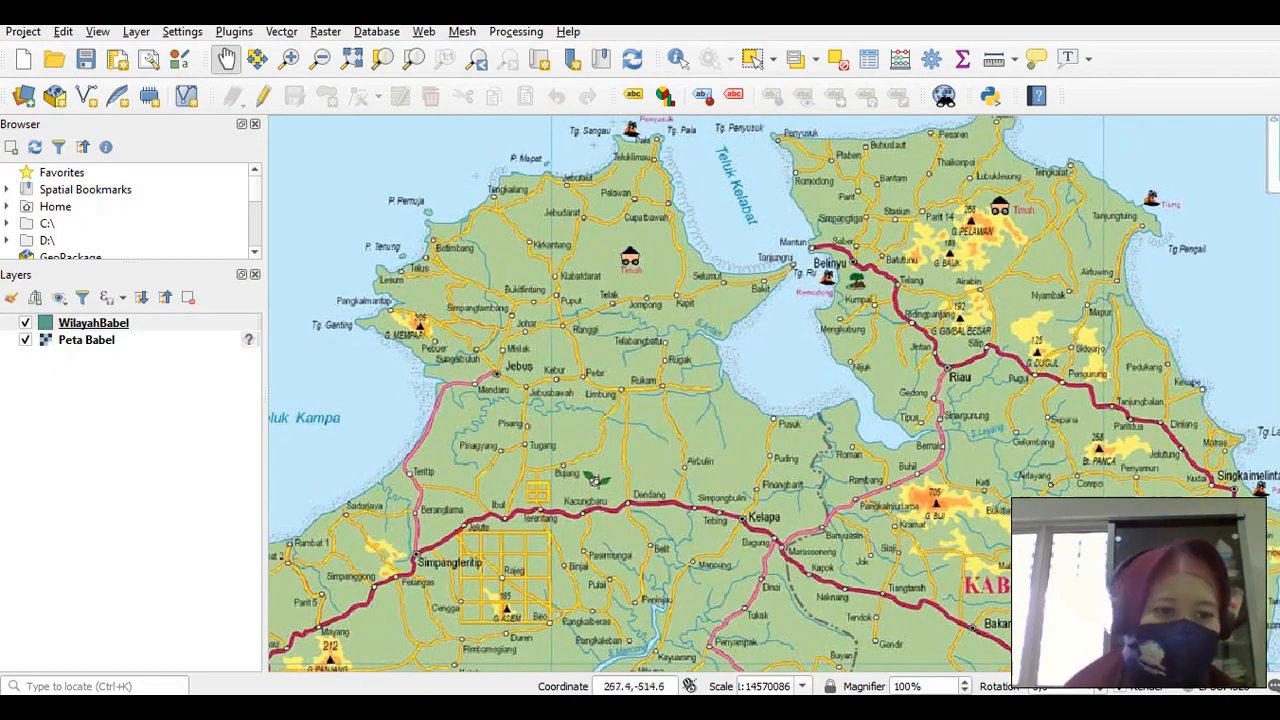
{"action": "left_click", "coordinate": [83, 321]}
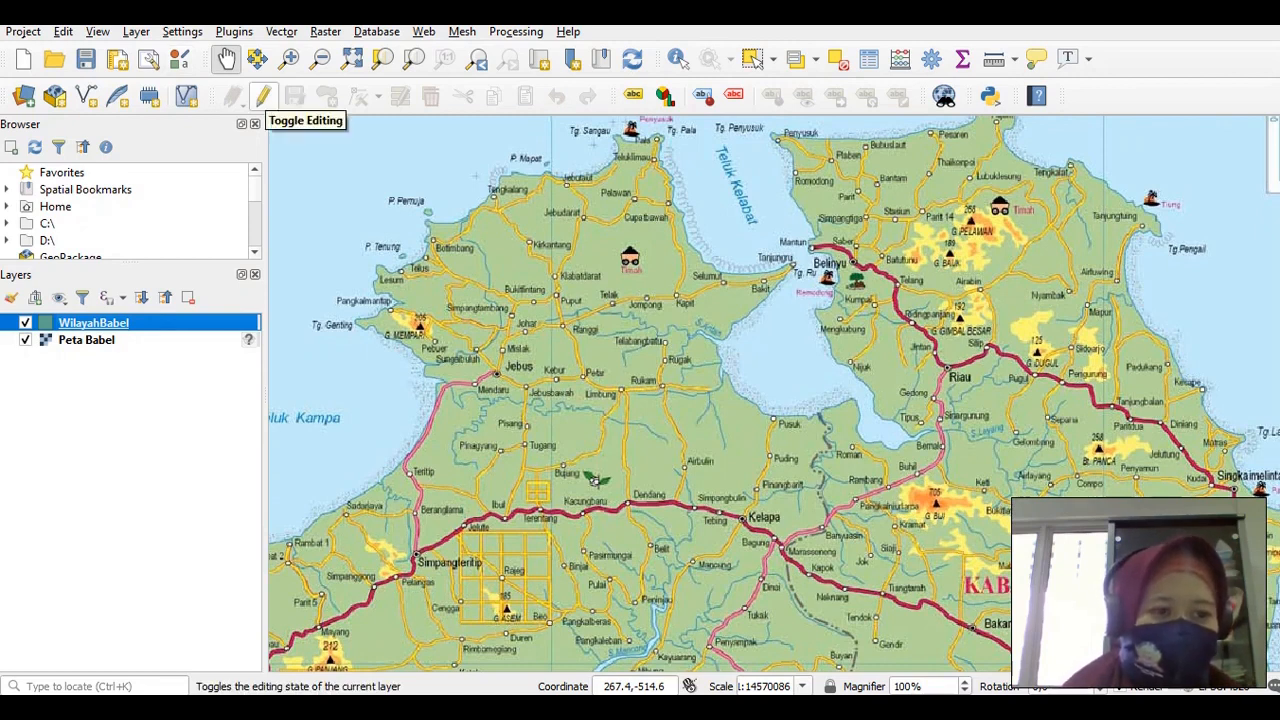
{"action": "left_click", "coordinate": [262, 96]}
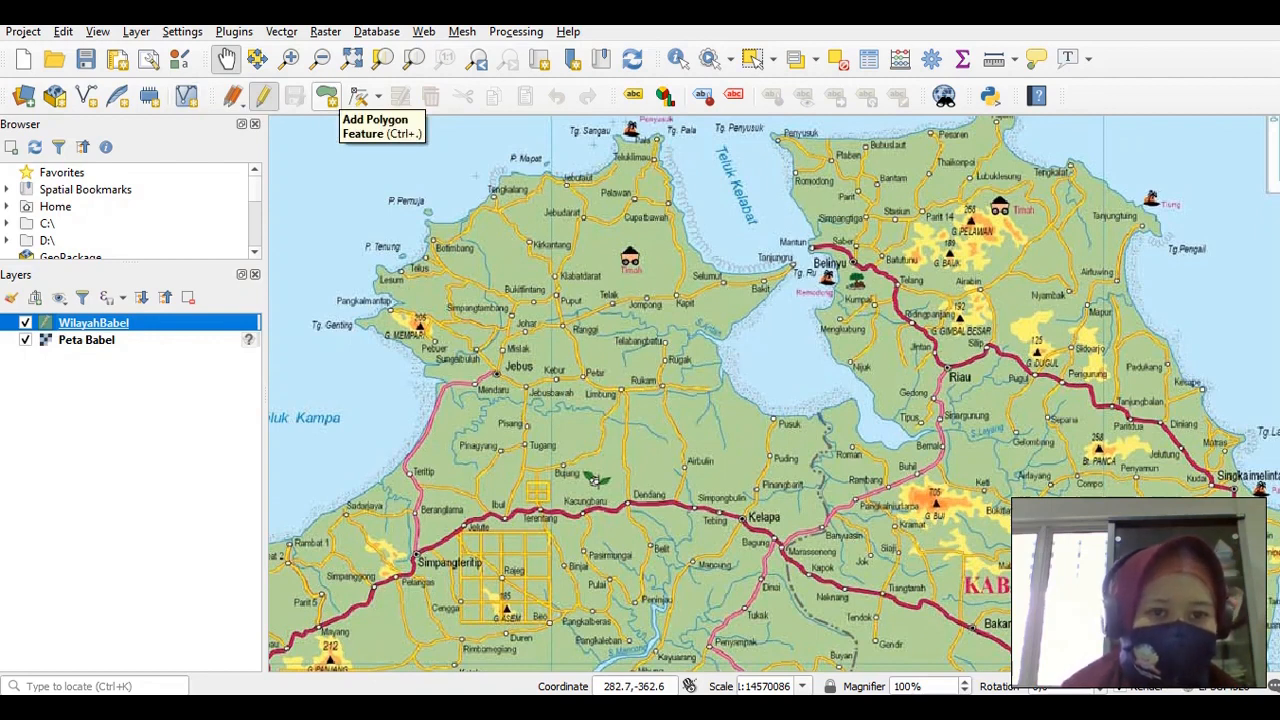
{"action": "left_click", "coordinate": [327, 96]}
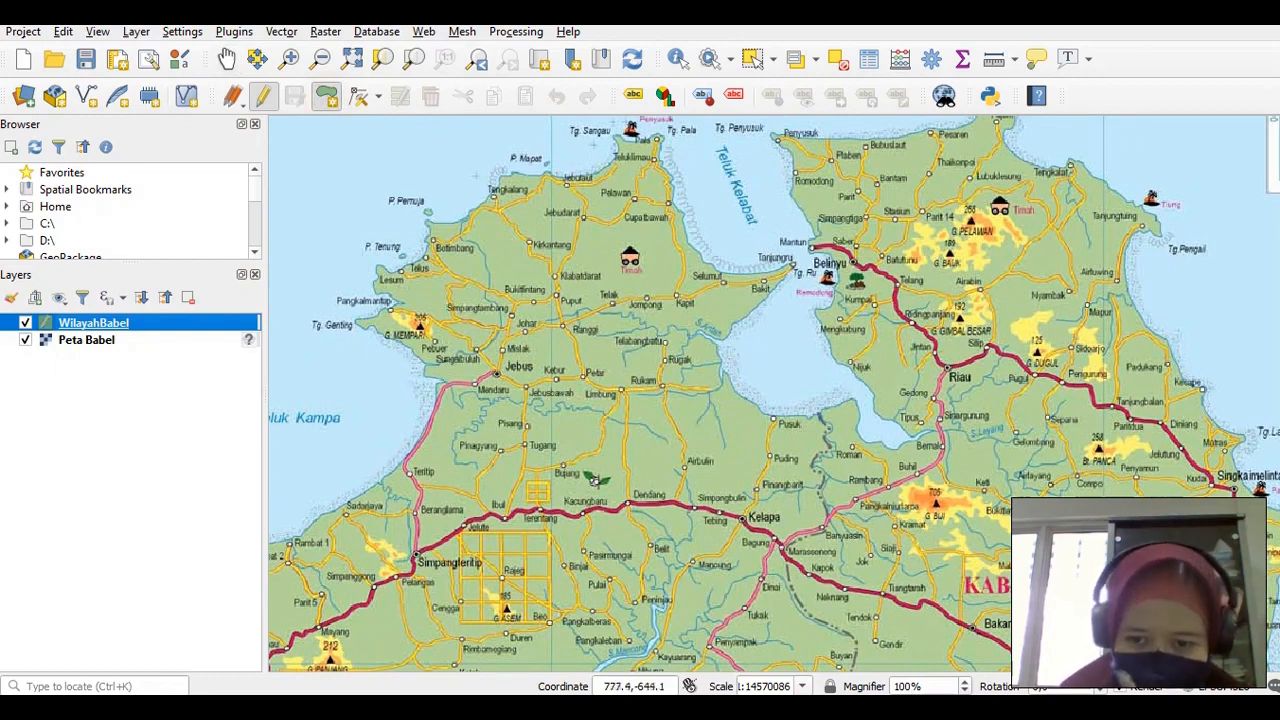
Start the polygon near Pusuk, tracing the coast west and northwest toward Rugak and the river mouth
{"action": "left_click", "coordinate": [818, 411]}
{"action": "left_click", "coordinate": [815, 413]}
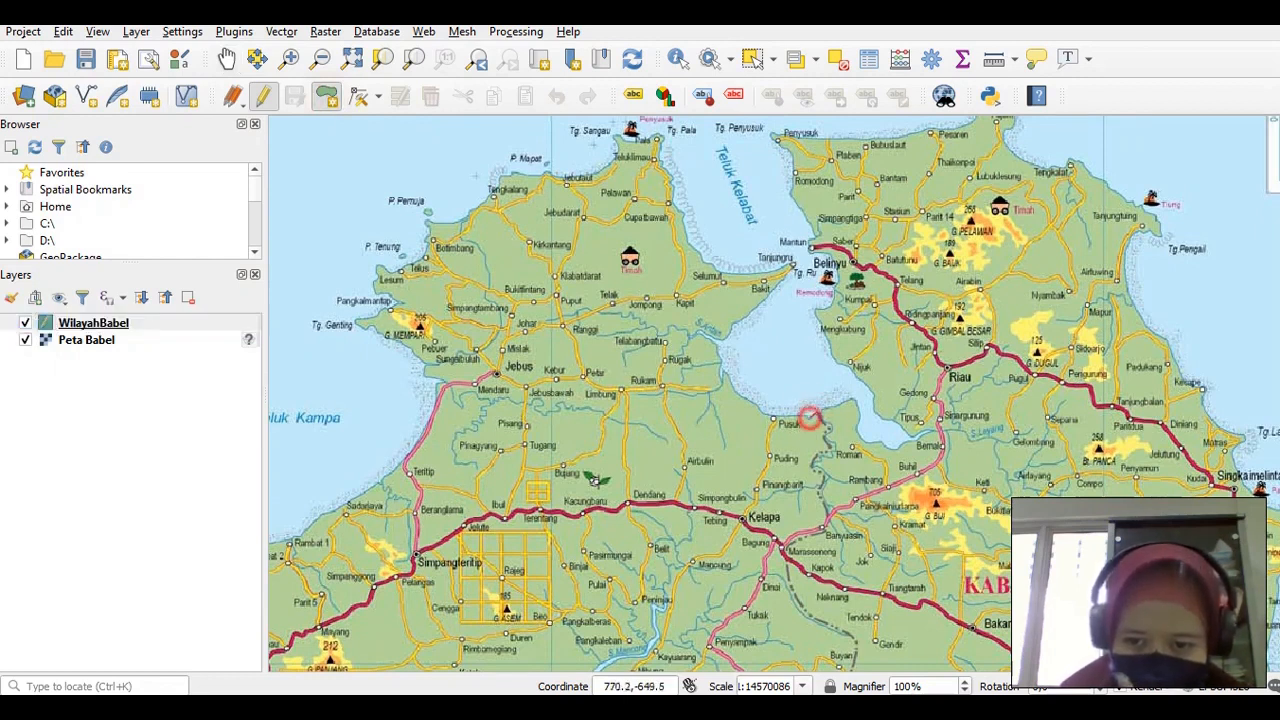
{"action": "left_click", "coordinate": [803, 415]}
{"action": "left_click", "coordinate": [792, 415]}
{"action": "left_click", "coordinate": [783, 415]}
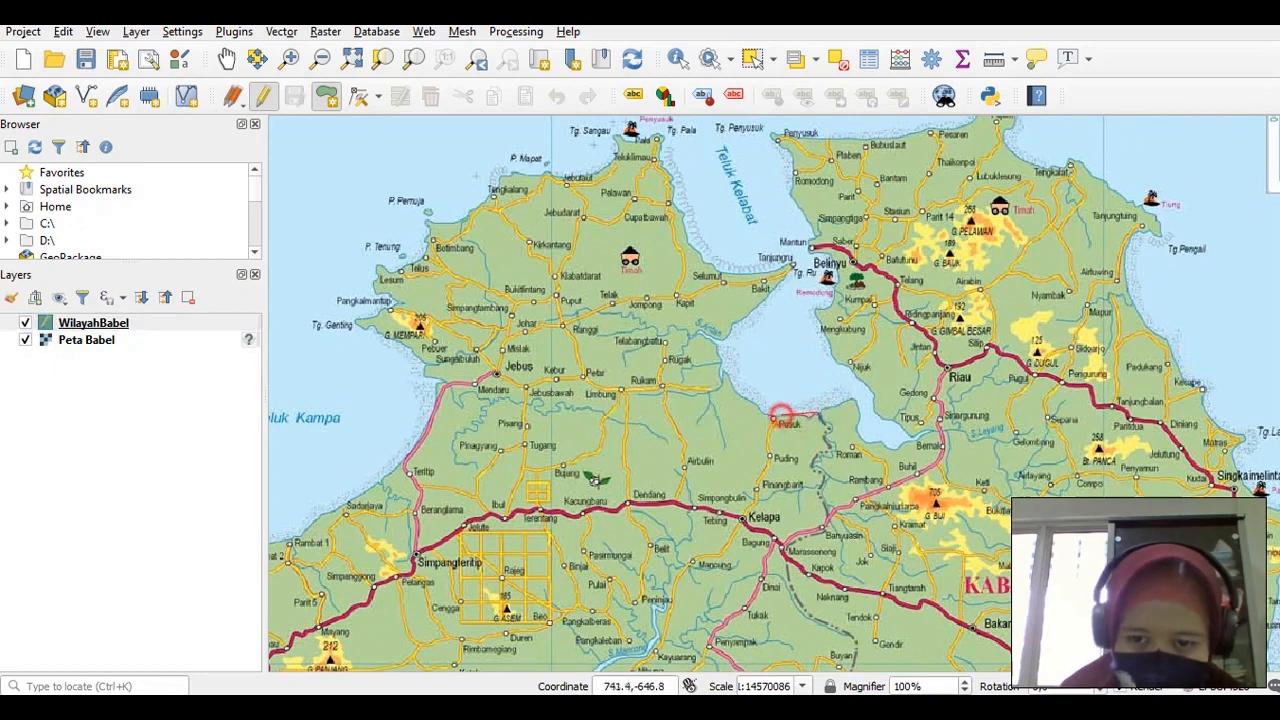
{"action": "left_click", "coordinate": [768, 414]}
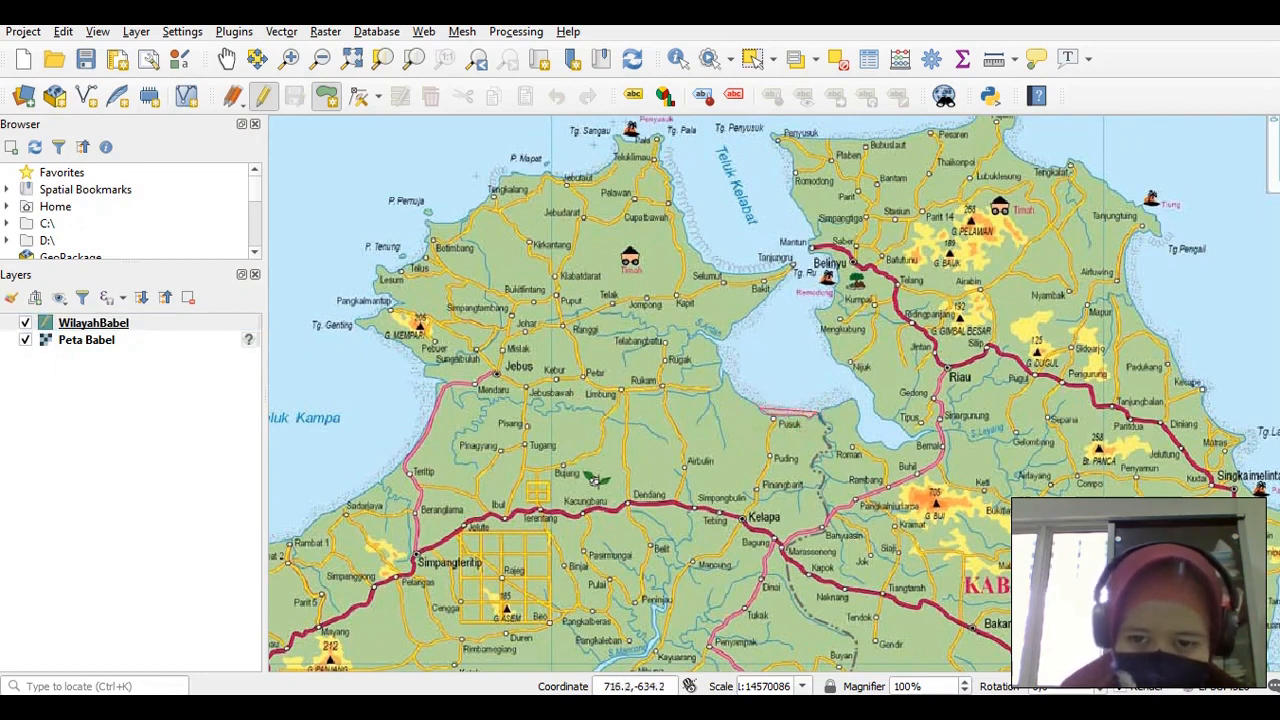
{"action": "left_click", "coordinate": [733, 378]}
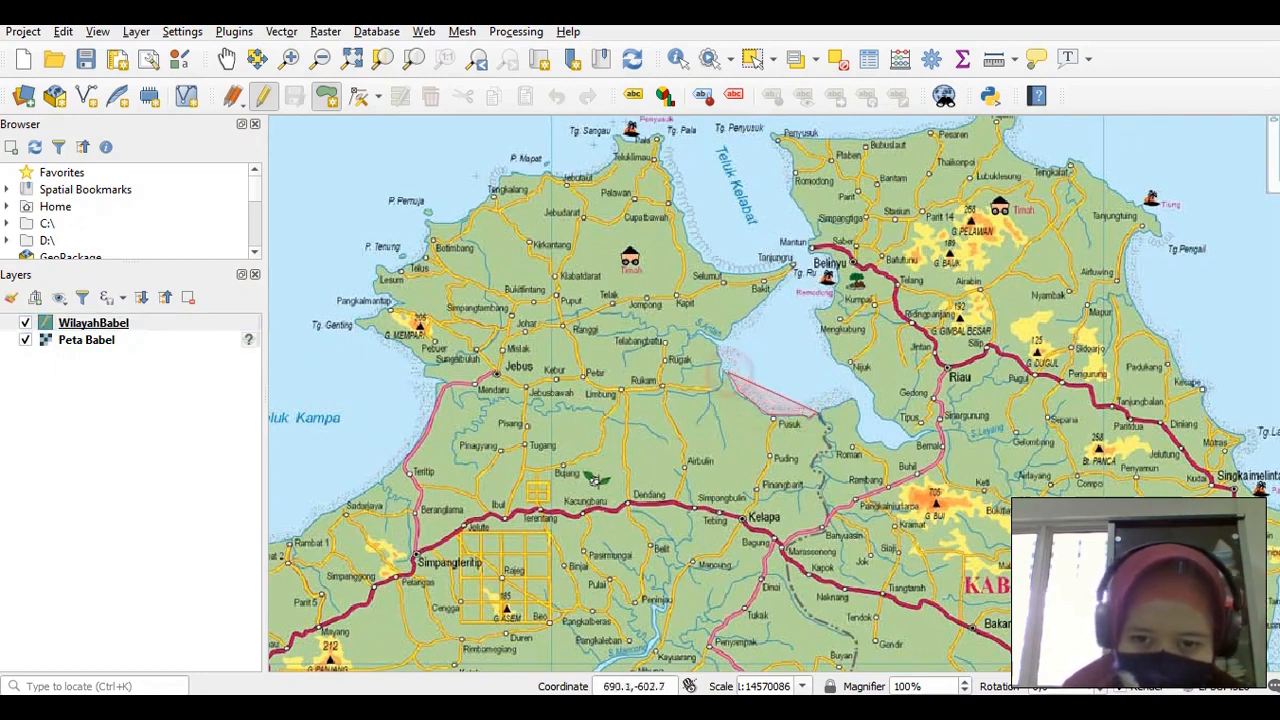
{"action": "left_click", "coordinate": [727, 375]}
{"action": "left_click", "coordinate": [723, 367]}
{"action": "left_click", "coordinate": [720, 356]}
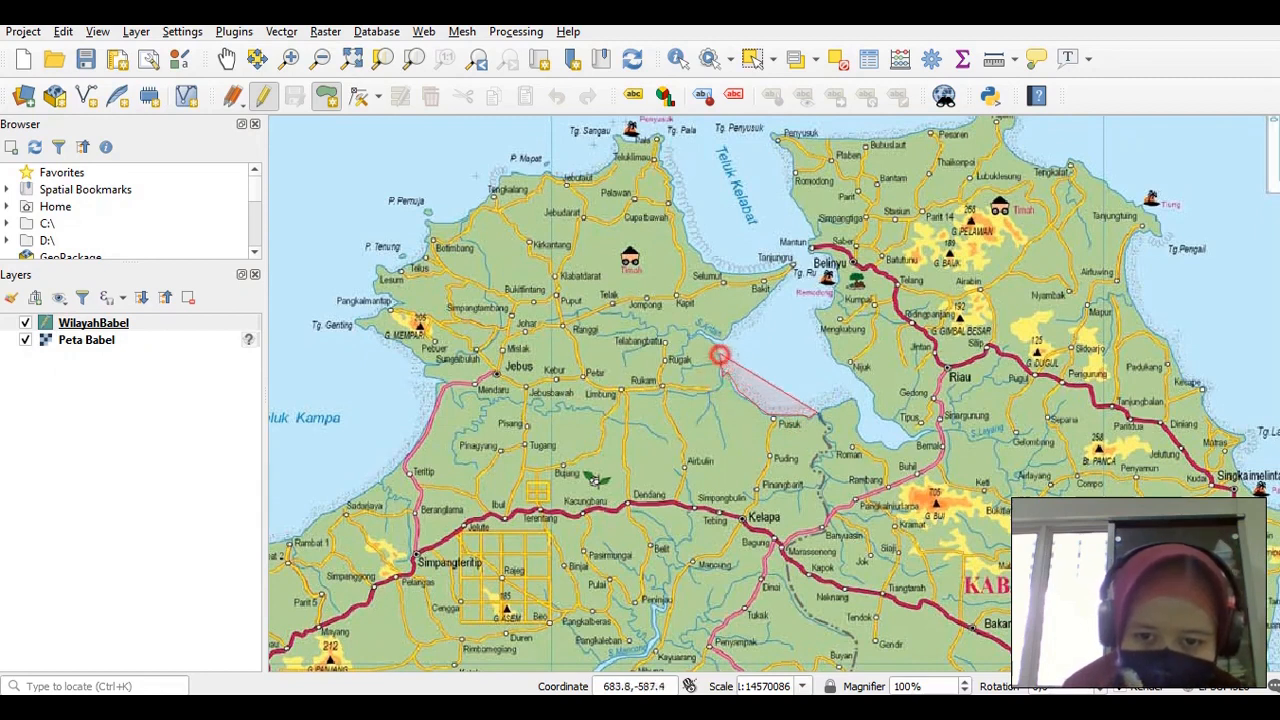
{"action": "left_click", "coordinate": [715, 346]}
{"action": "left_click", "coordinate": [698, 334]}
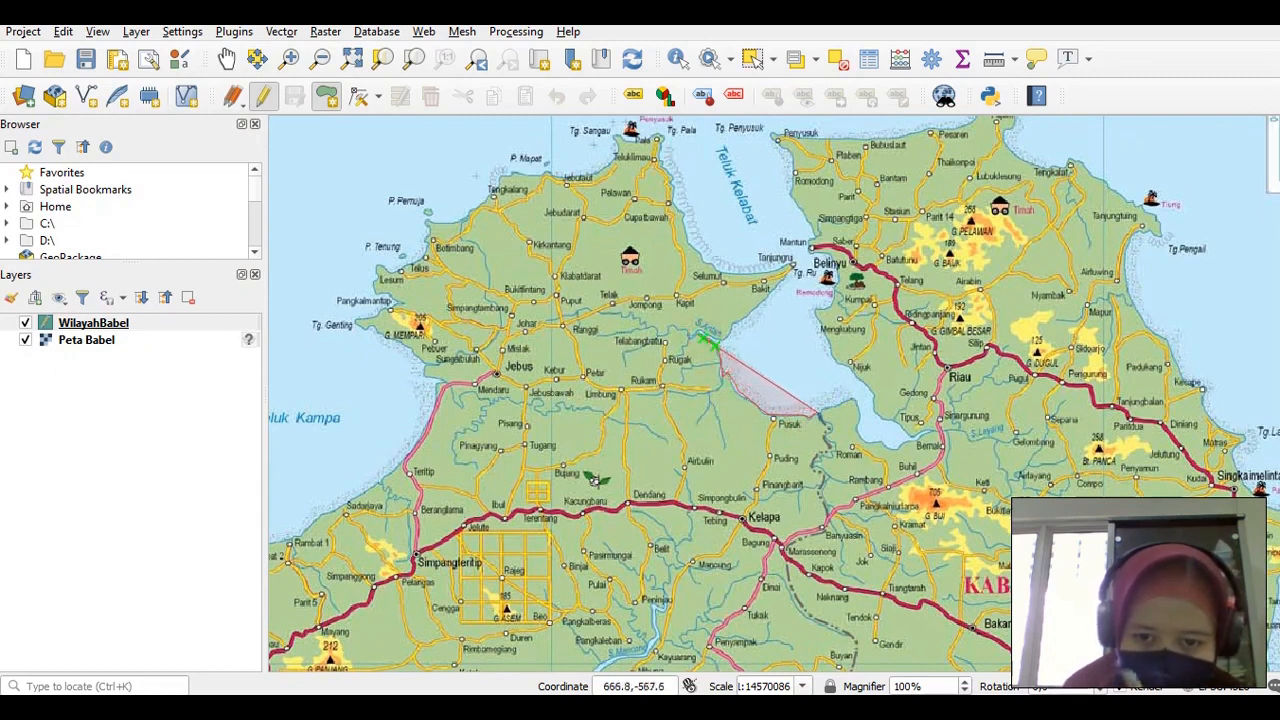
{"action": "left_click", "coordinate": [705, 332]}
{"action": "left_click", "coordinate": [711, 335]}
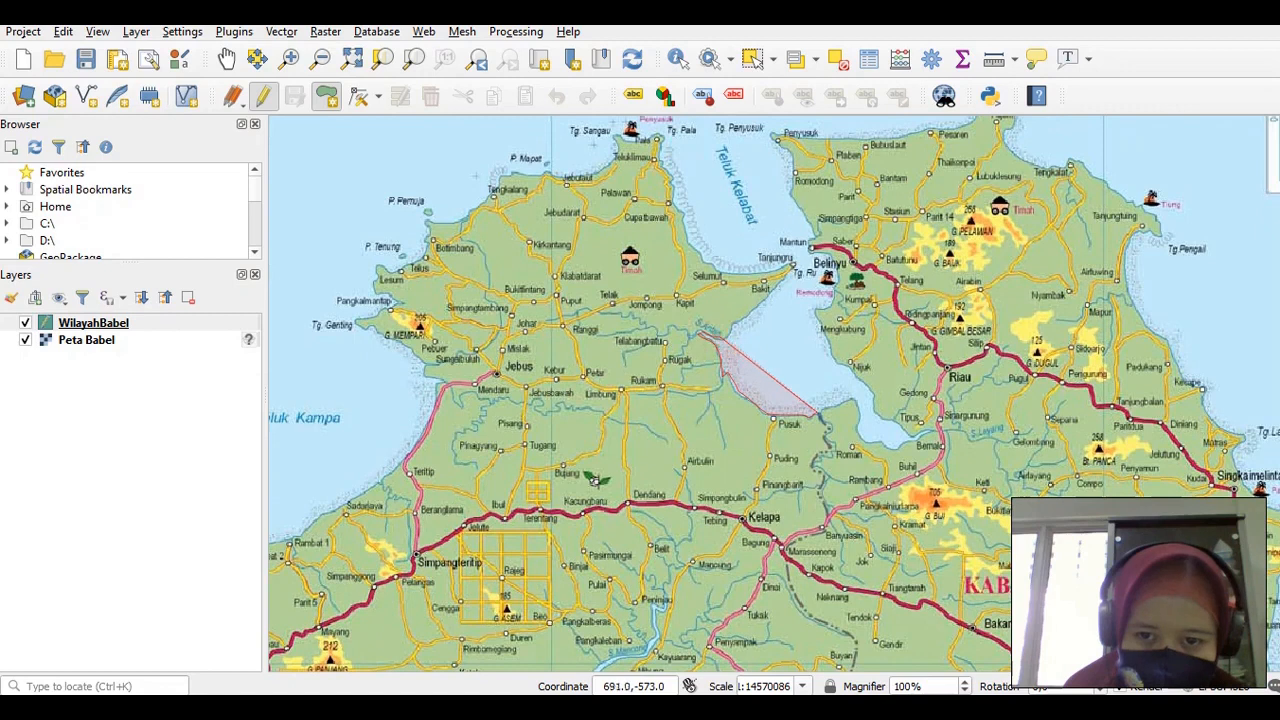
Extend the outline north-east along the coast to the tip near Tanjunggu
{"action": "left_click", "coordinate": [727, 337]}
{"action": "left_click", "coordinate": [731, 330]}
{"action": "left_click", "coordinate": [736, 323]}
{"action": "left_click", "coordinate": [748, 318]}
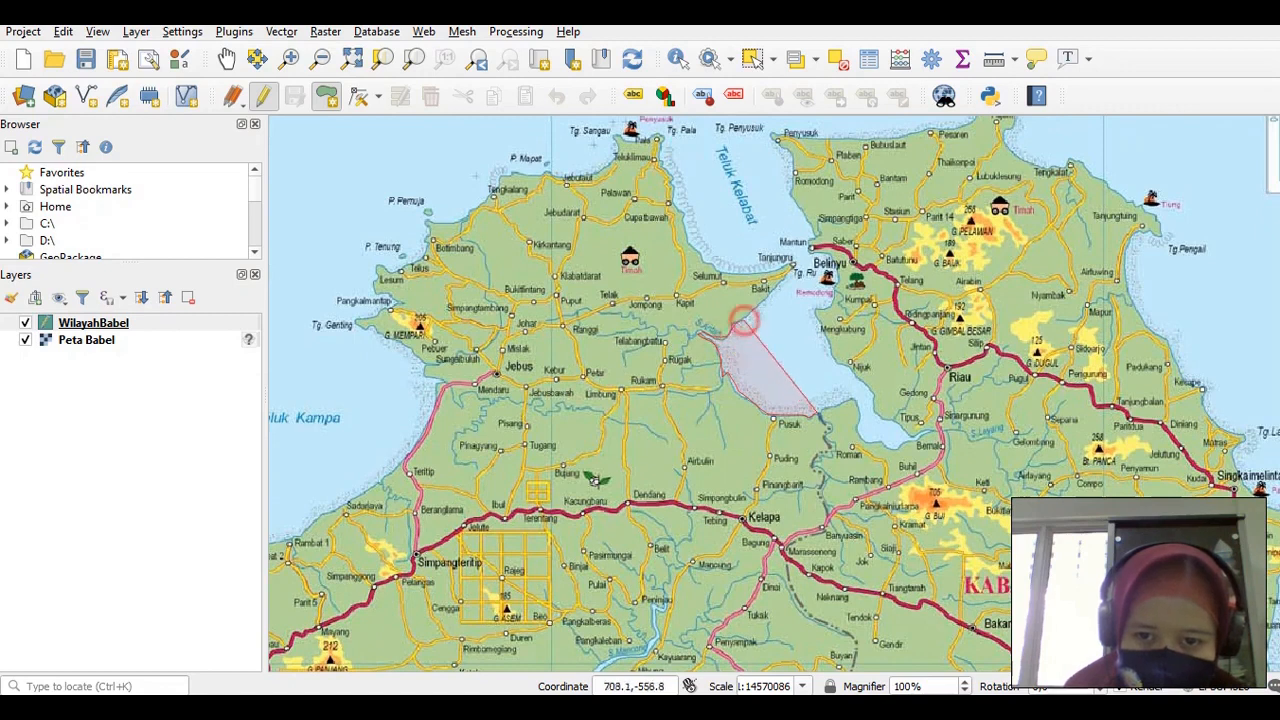
{"action": "left_click", "coordinate": [755, 311]}
{"action": "left_click", "coordinate": [761, 305]}
{"action": "left_click", "coordinate": [767, 301]}
{"action": "left_click", "coordinate": [772, 295]}
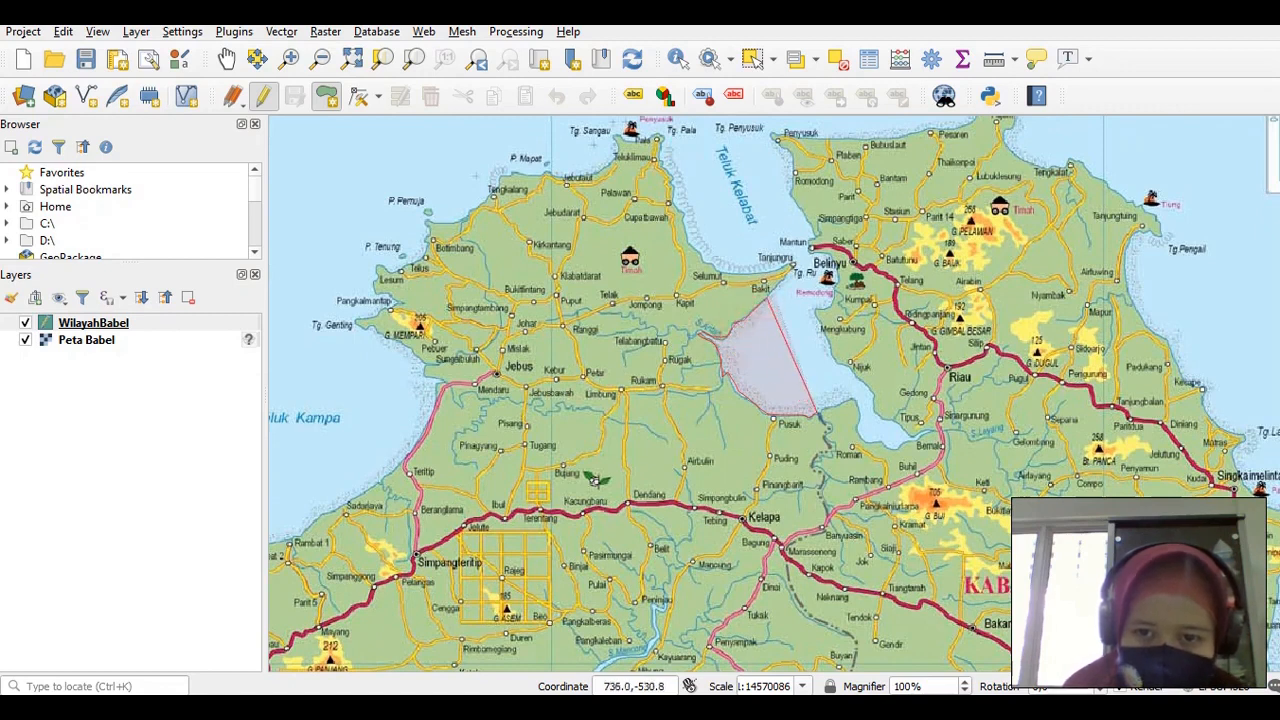
{"action": "left_click", "coordinate": [776, 289]}
{"action": "left_click", "coordinate": [782, 277]}
{"action": "left_click", "coordinate": [788, 263]}
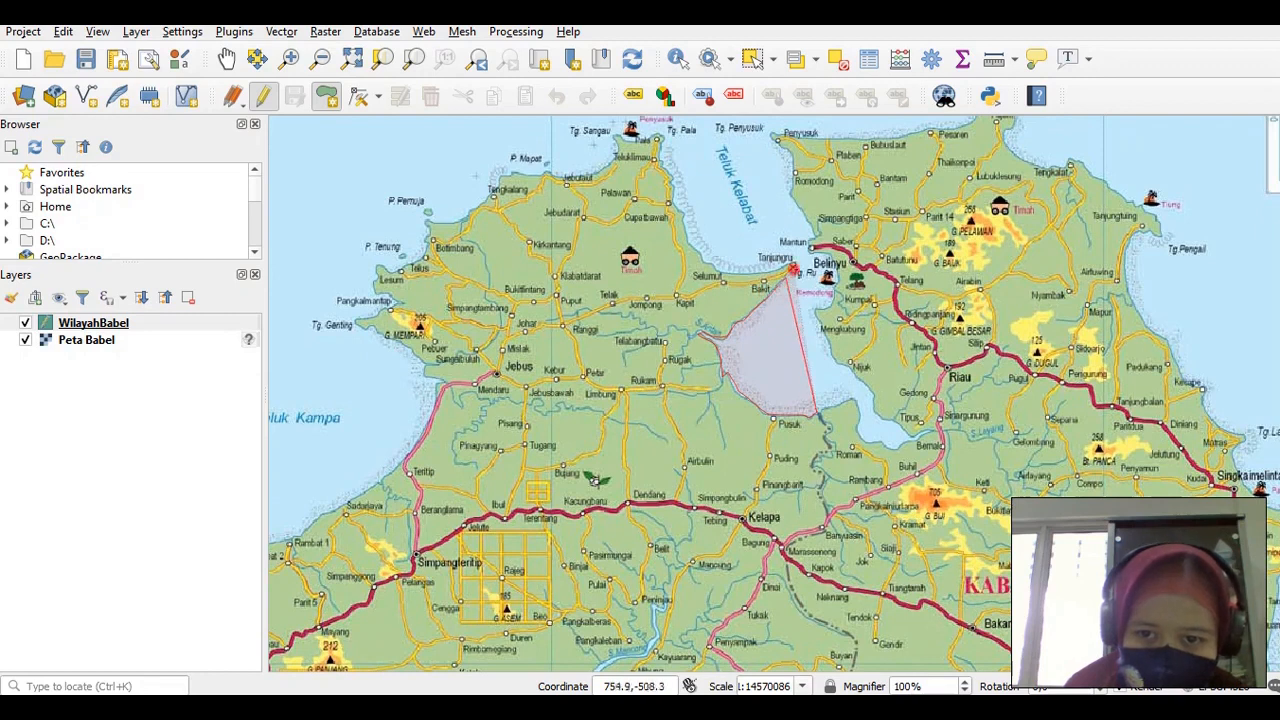
{"action": "left_click", "coordinate": [797, 262]}
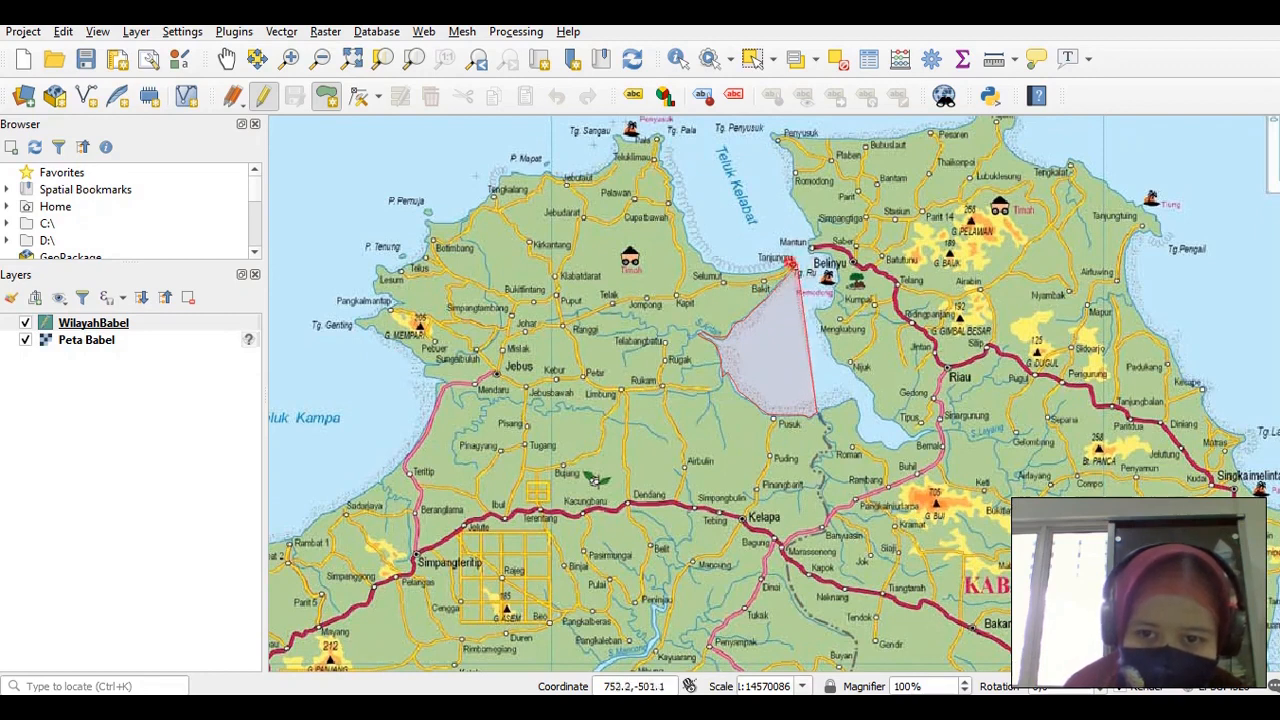
{"action": "left_click", "coordinate": [776, 268]}
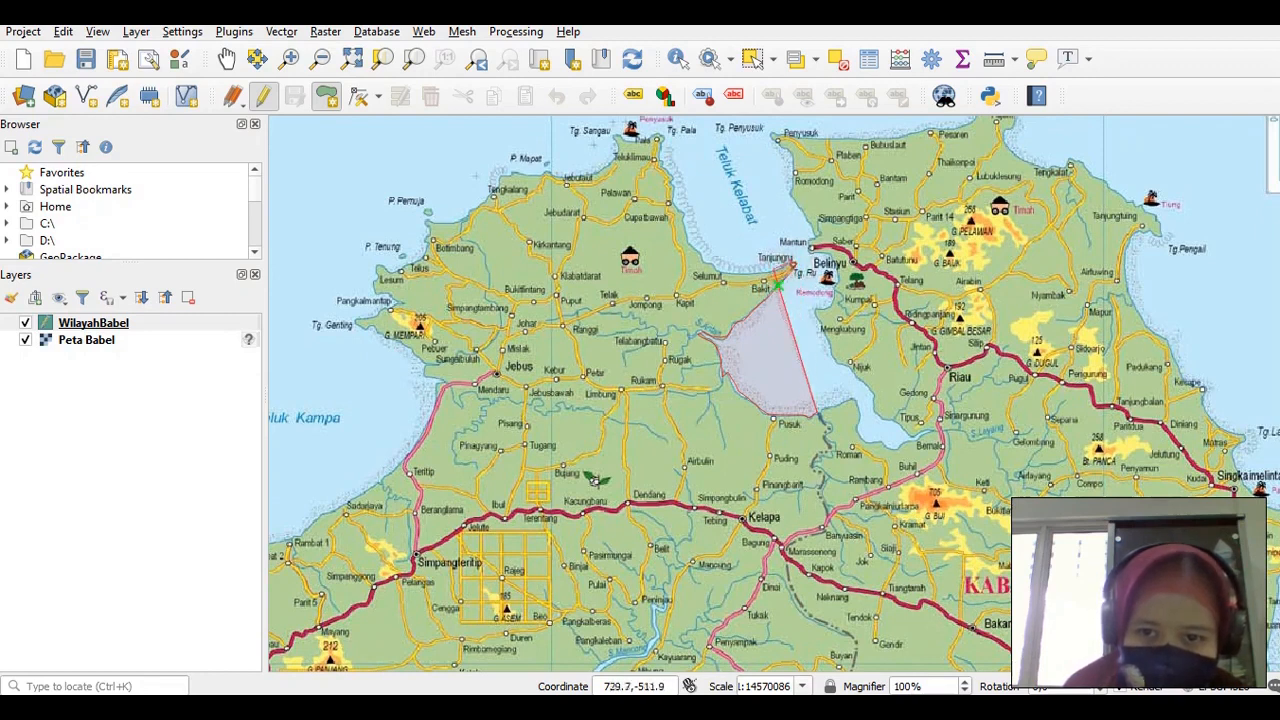
Trace the north coast via Baki, Selumut, Cupatbawah, Teluklimau, Tengkalang and P. Pemuja to Lesum
{"action": "left_click", "coordinate": [768, 289]}
{"action": "left_click", "coordinate": [723, 277]}
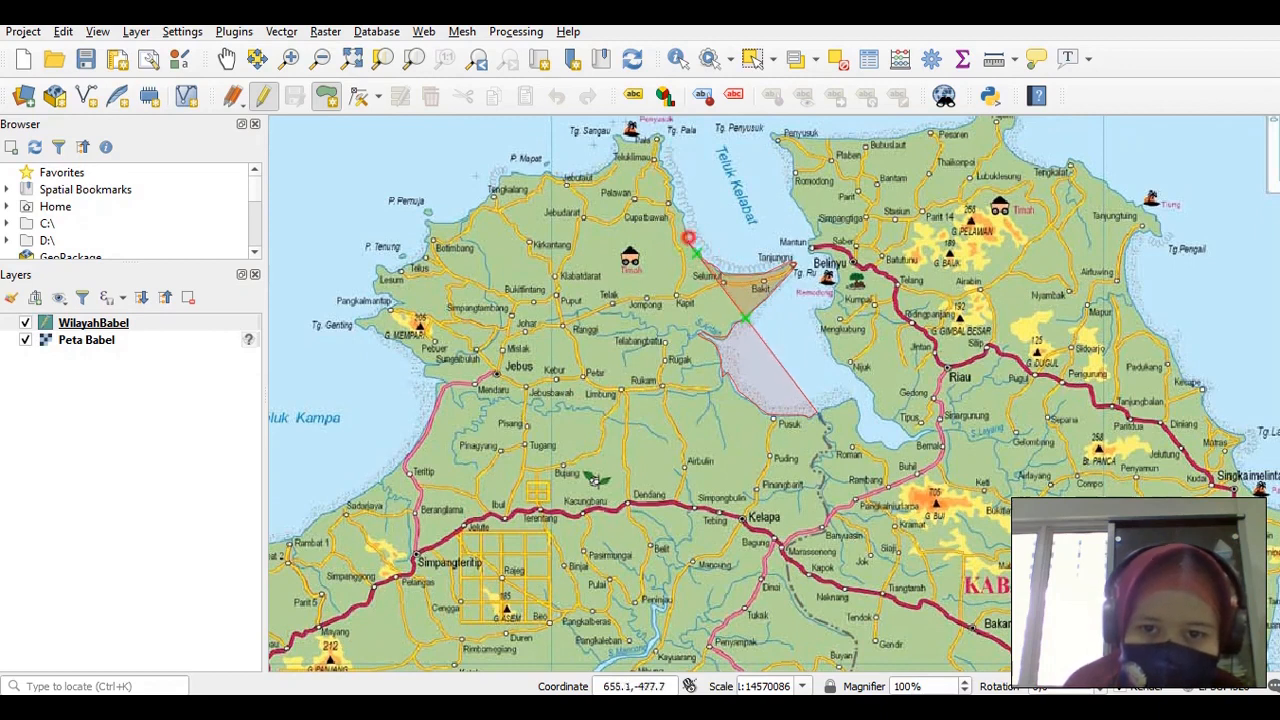
{"action": "left_click", "coordinate": [688, 238]}
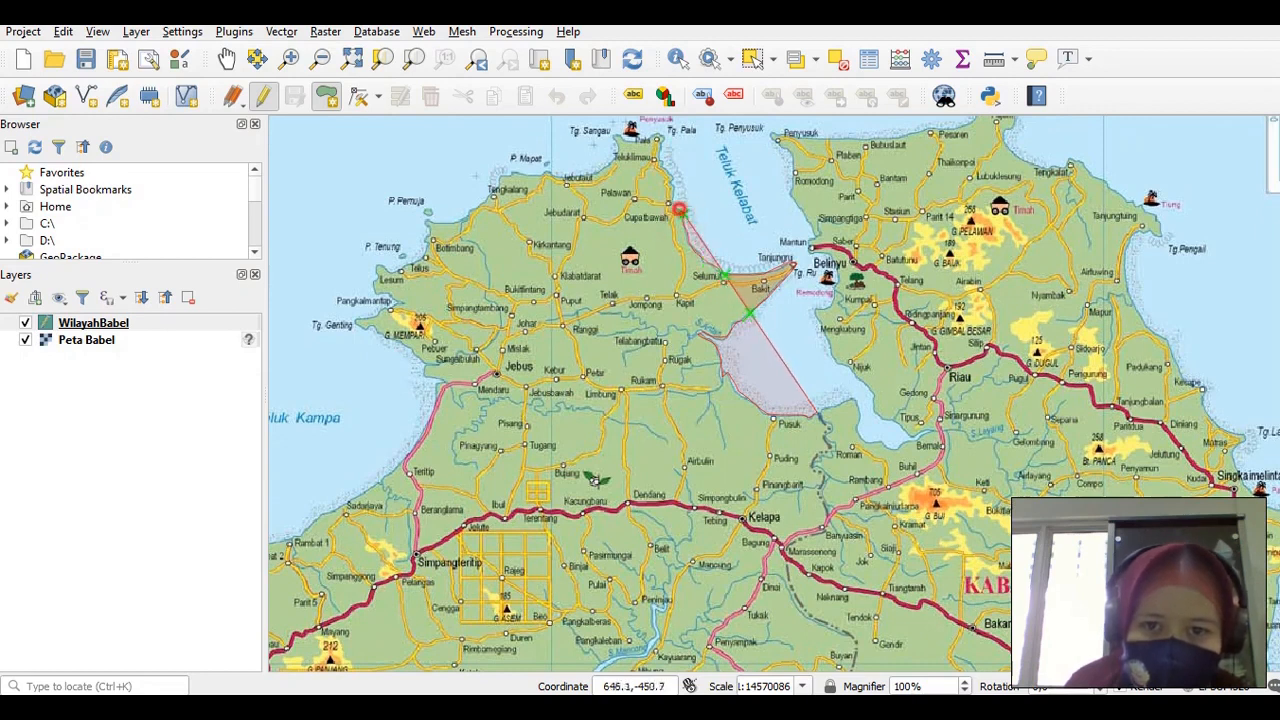
{"action": "left_click", "coordinate": [681, 212]}
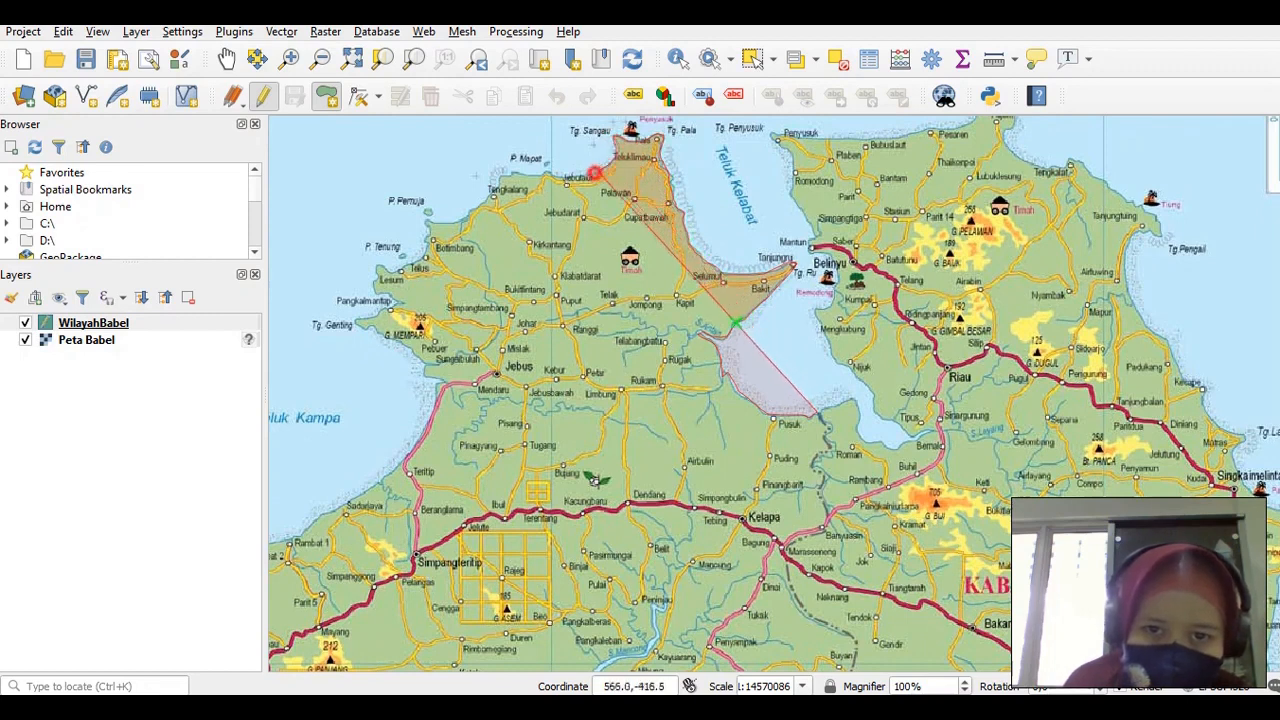
{"action": "left_click", "coordinate": [594, 174]}
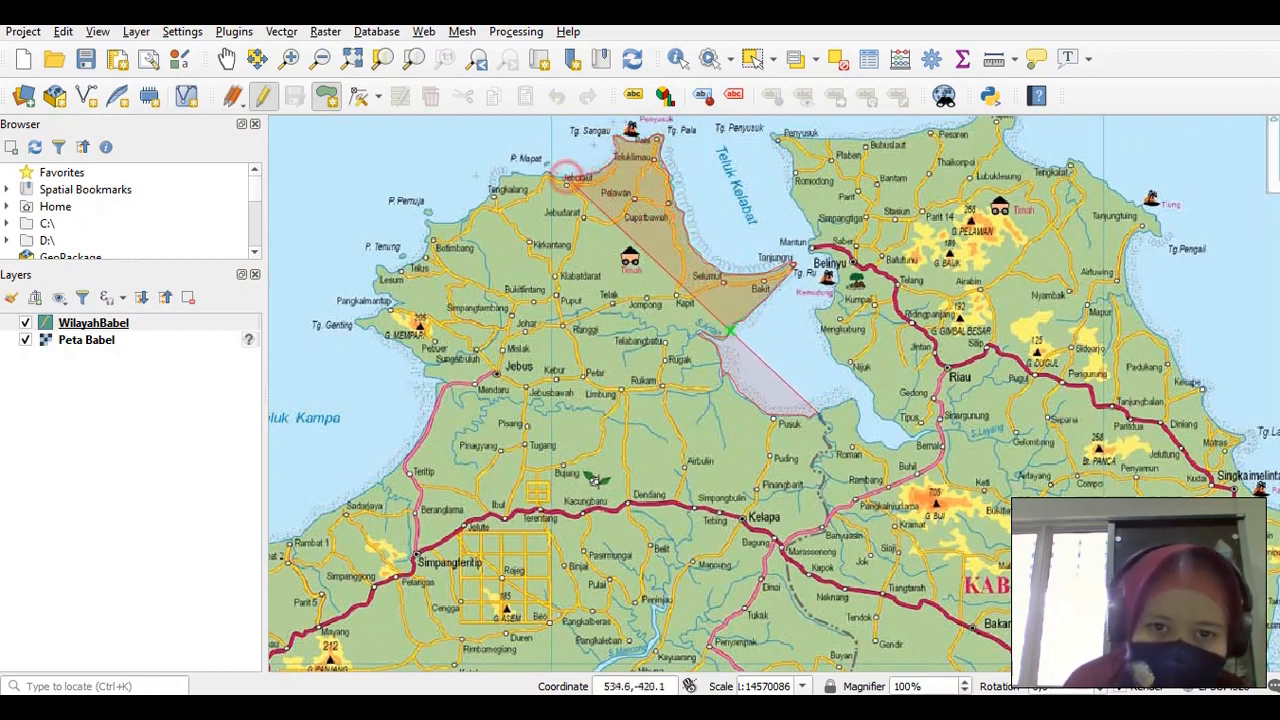
{"action": "left_click", "coordinate": [522, 175]}
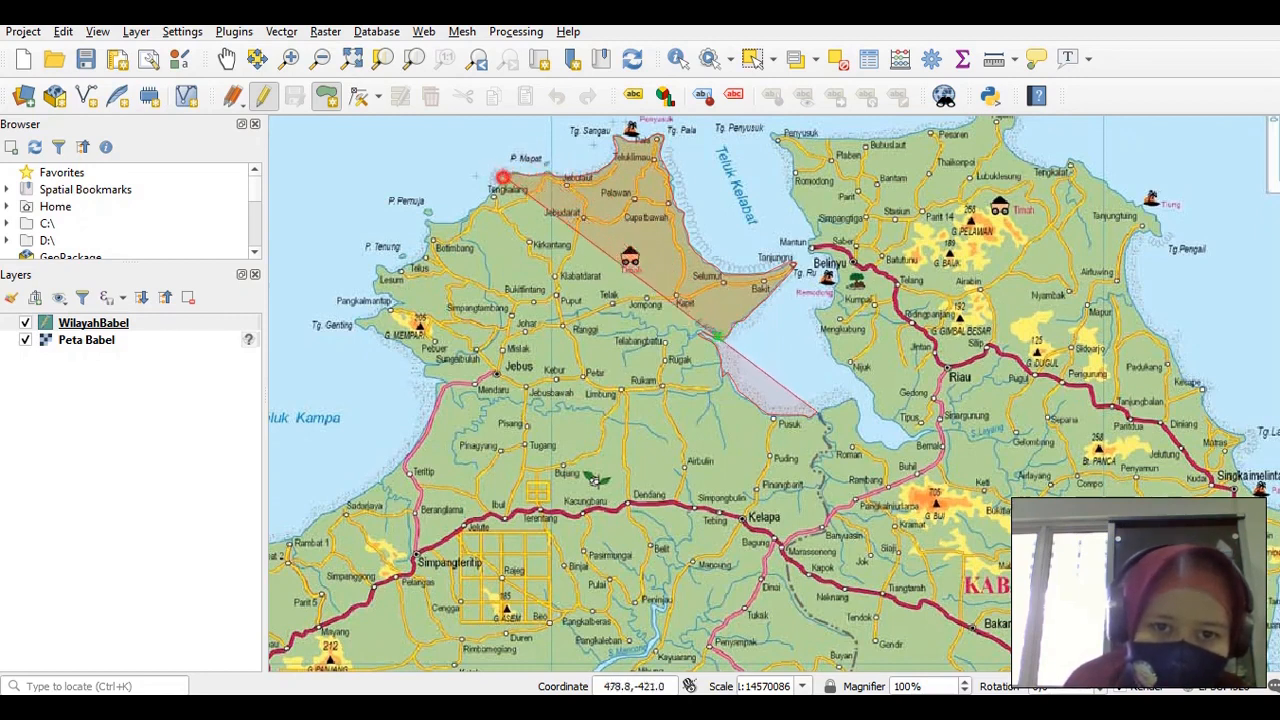
{"action": "left_click", "coordinate": [466, 212]}
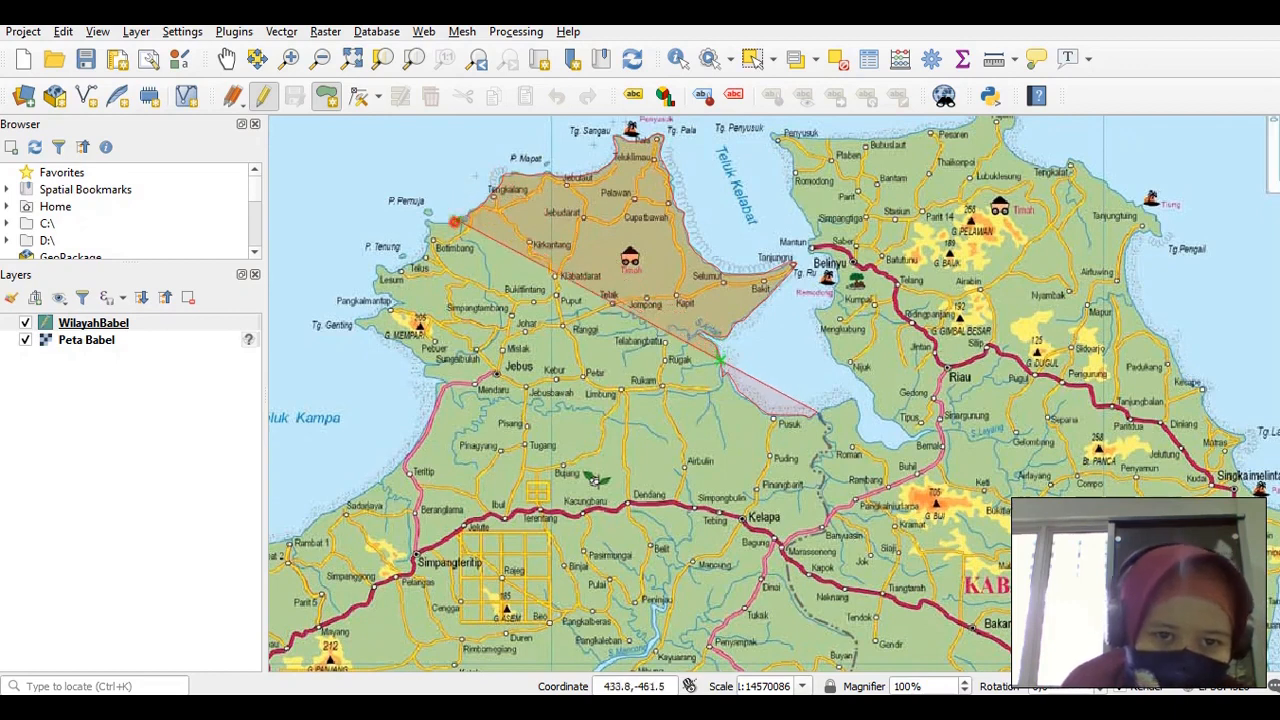
{"action": "left_click", "coordinate": [428, 227]}
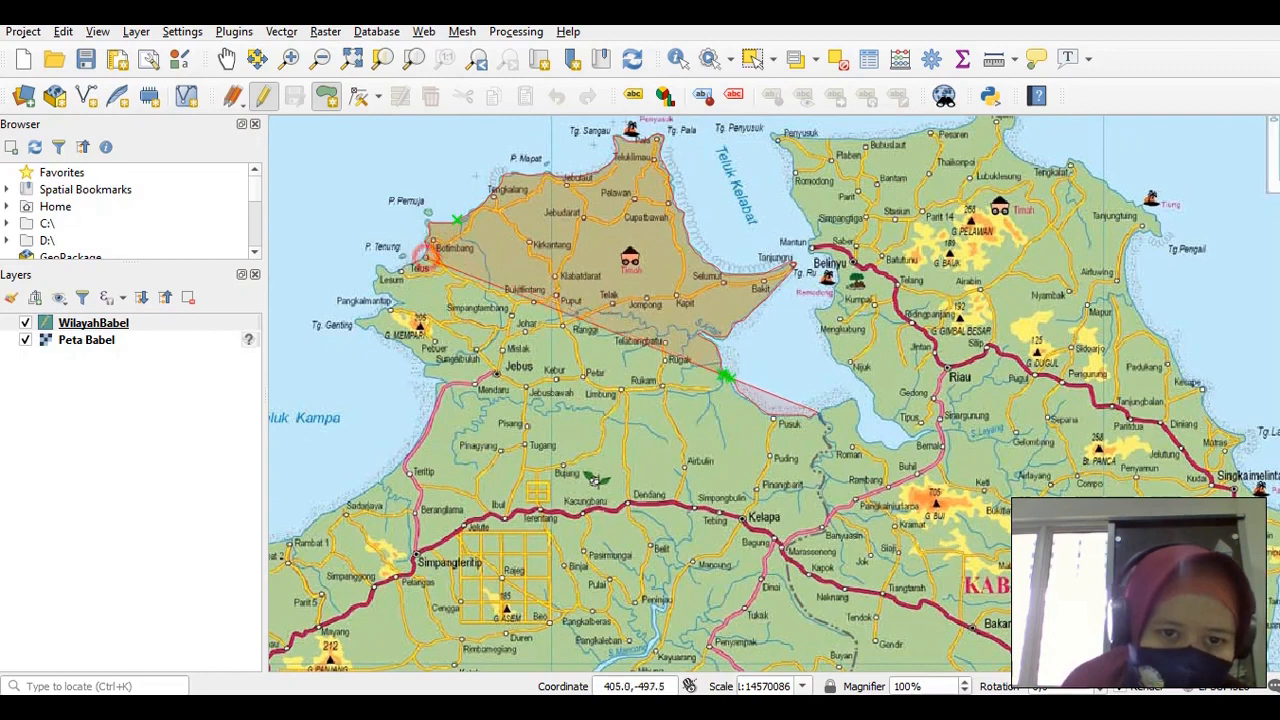
{"action": "left_click", "coordinate": [401, 271]}
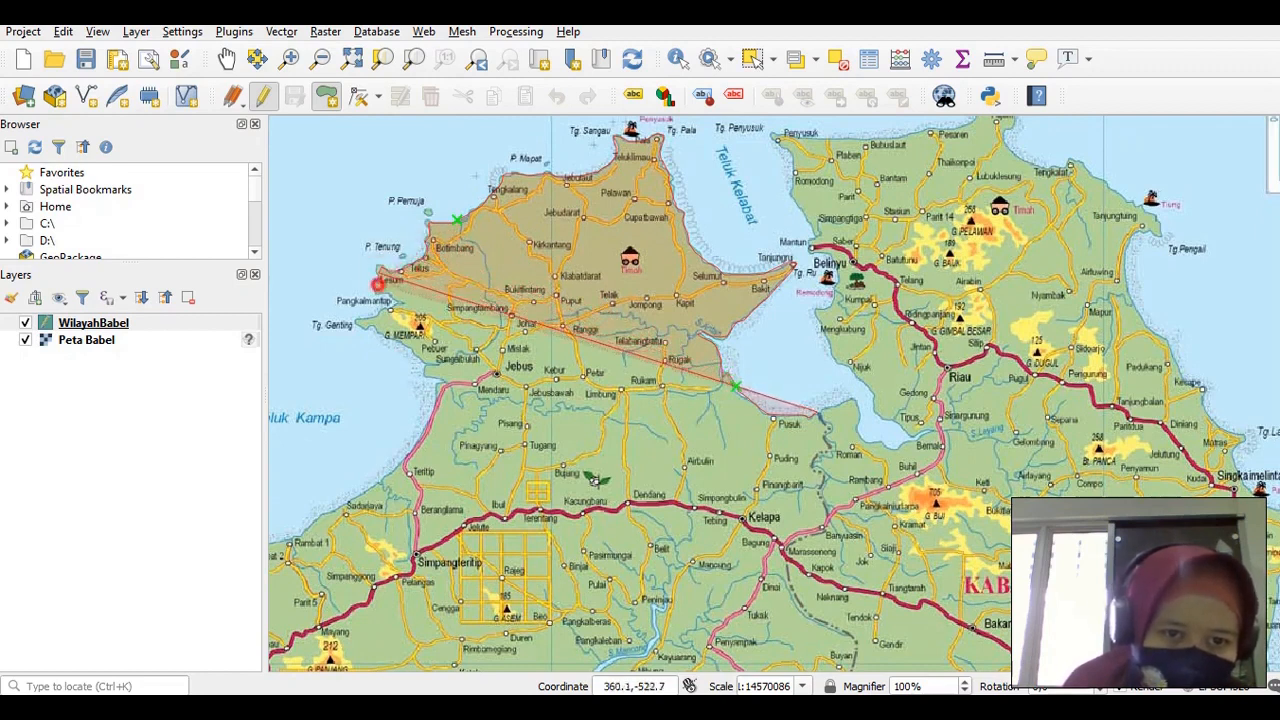
{"action": "left_click", "coordinate": [391, 289]}
{"action": "left_click", "coordinate": [397, 298]}
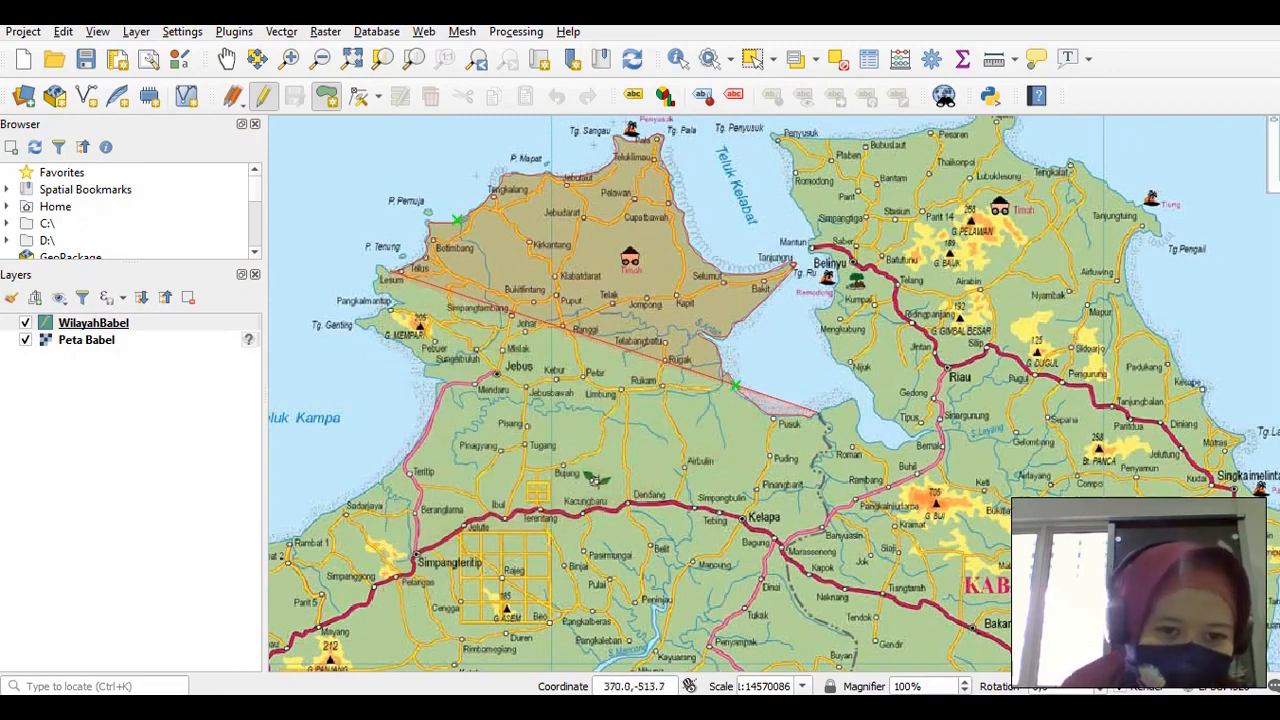
{"action": "left_click", "coordinate": [388, 267]}
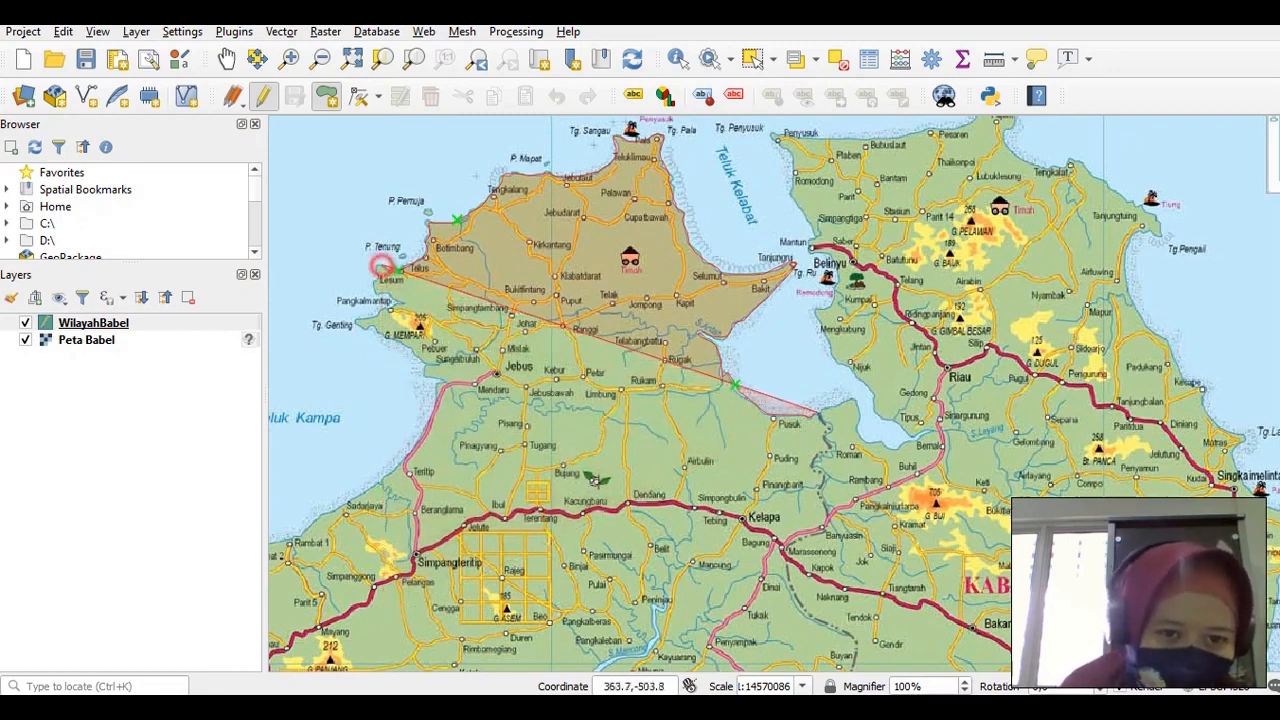
{"action": "left_click", "coordinate": [378, 265]}
{"action": "left_click", "coordinate": [380, 277]}
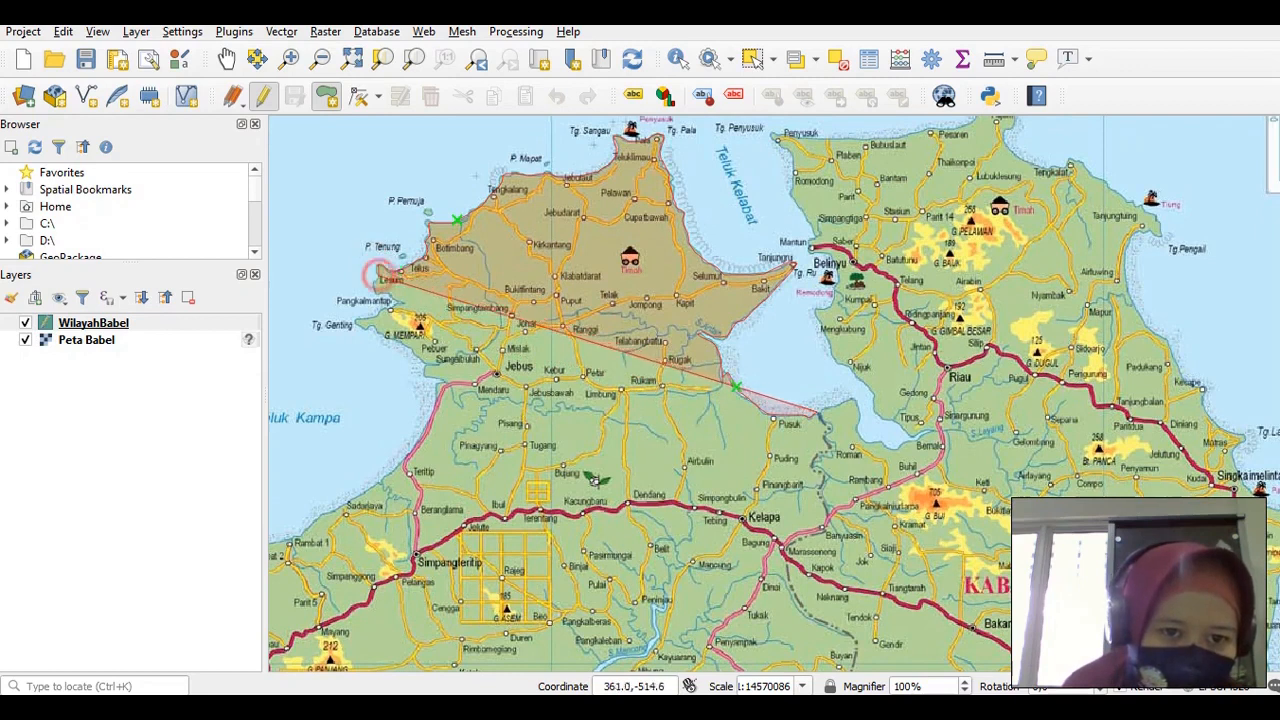
{"action": "left_click", "coordinate": [376, 288]}
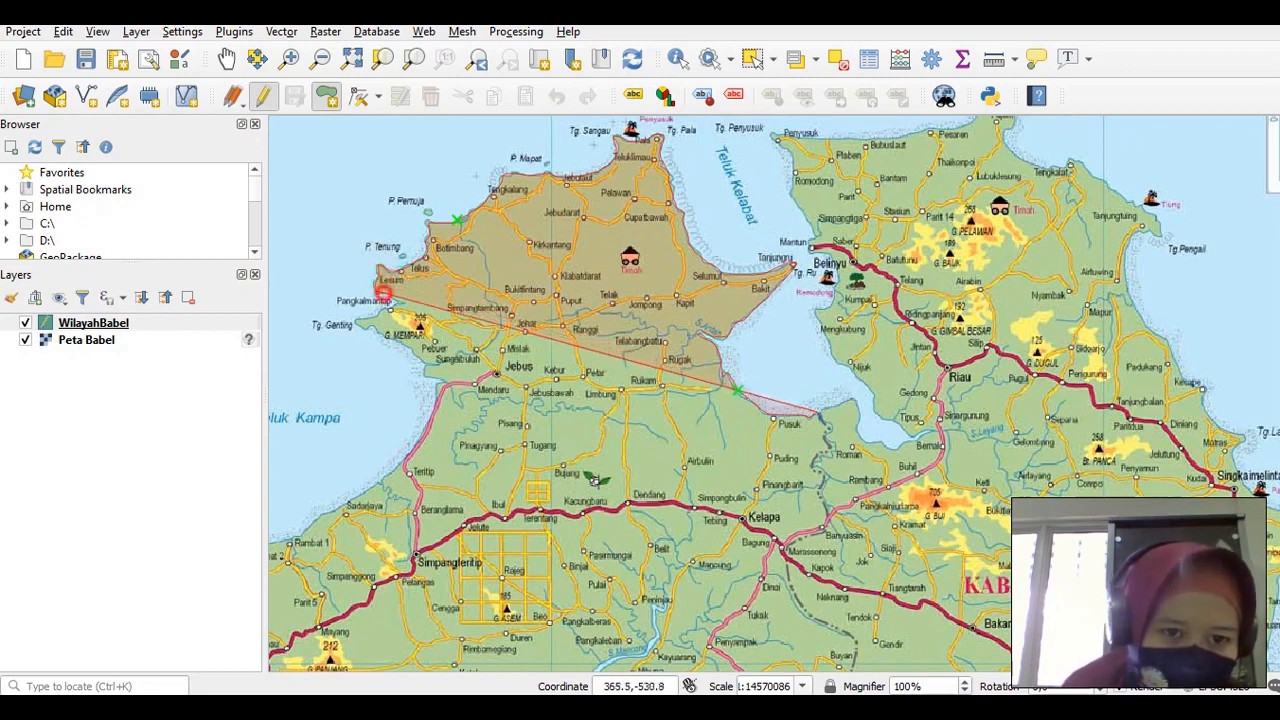
Continue down the west coast via Pangkalmantup, Tg. Genting, Pebuar, Mendaru and Sadarjaya to Rambat, undoing one misplaced vertex
{"action": "left_click", "coordinate": [400, 300]}
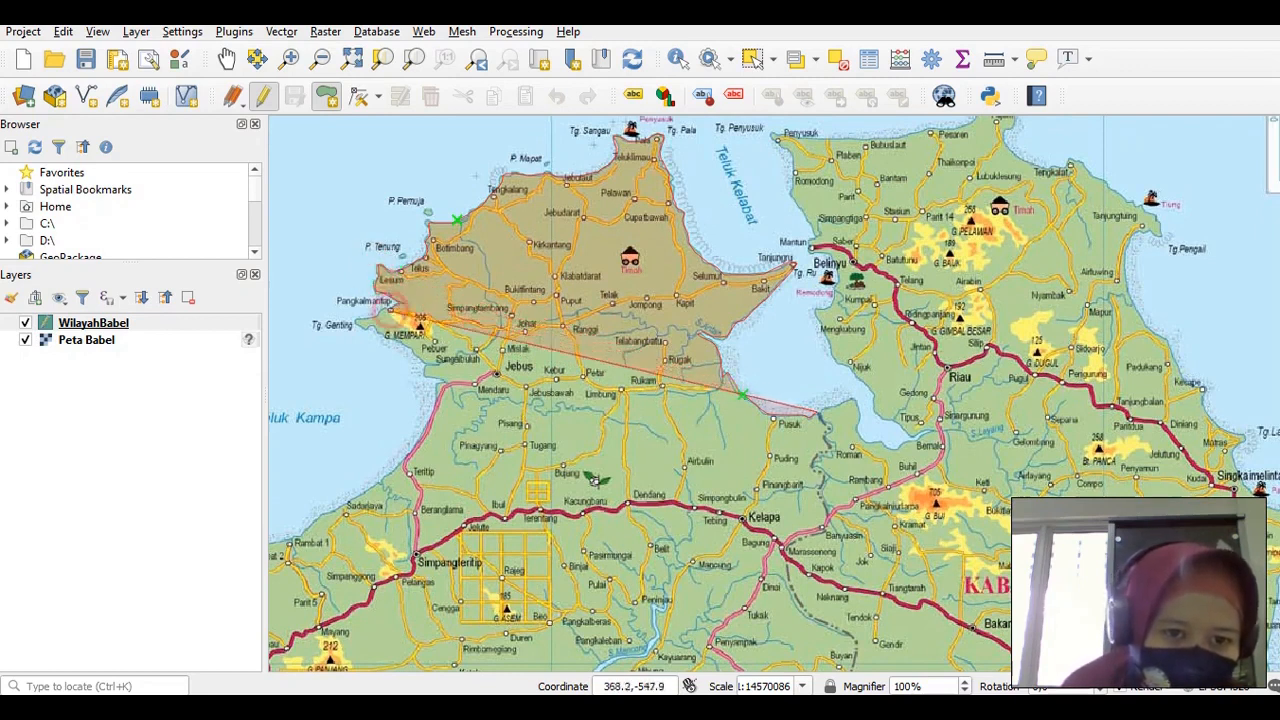
{"action": "left_click", "coordinate": [371, 328]}
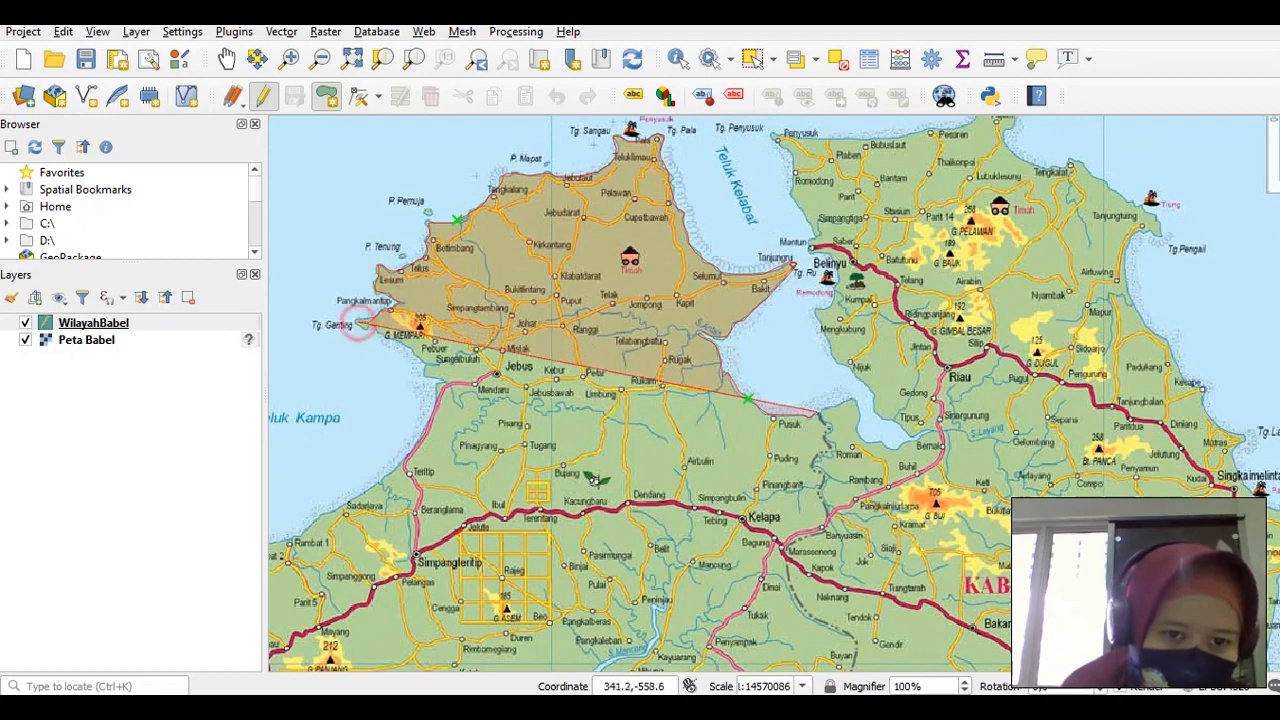
{"action": "left_click", "coordinate": [355, 408]}
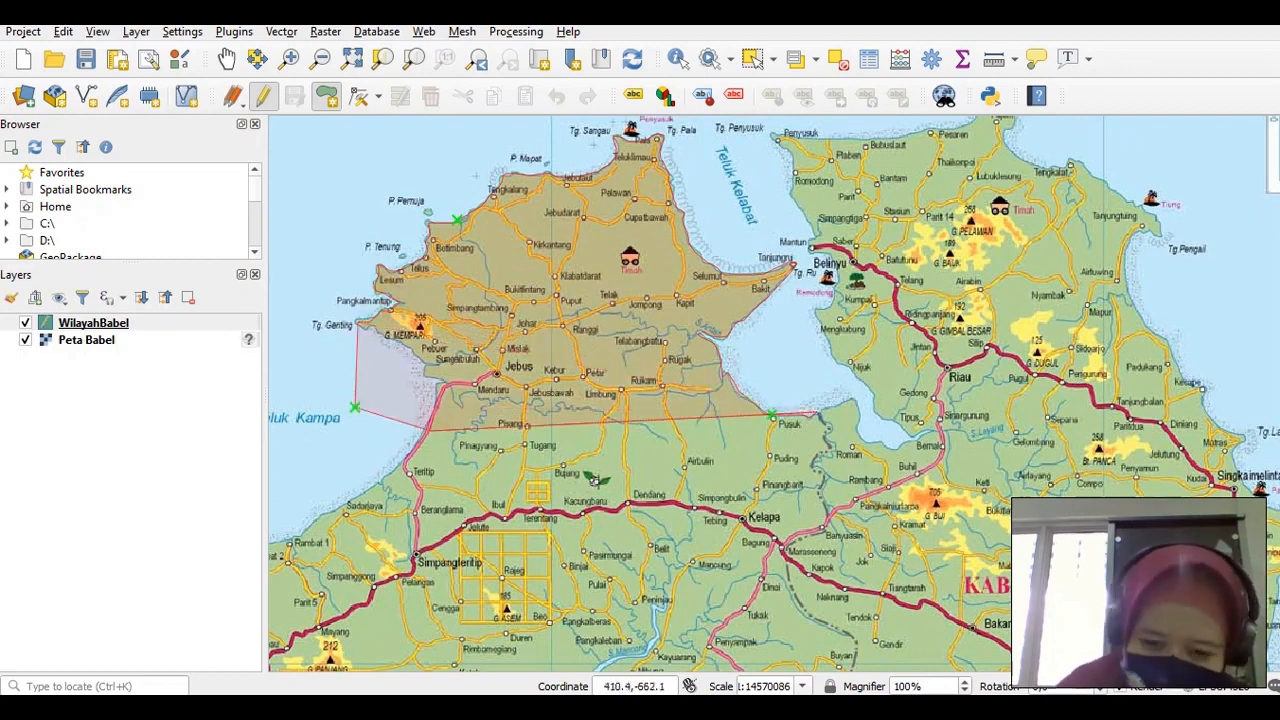
{"action": "key", "text": "BackSpace"}
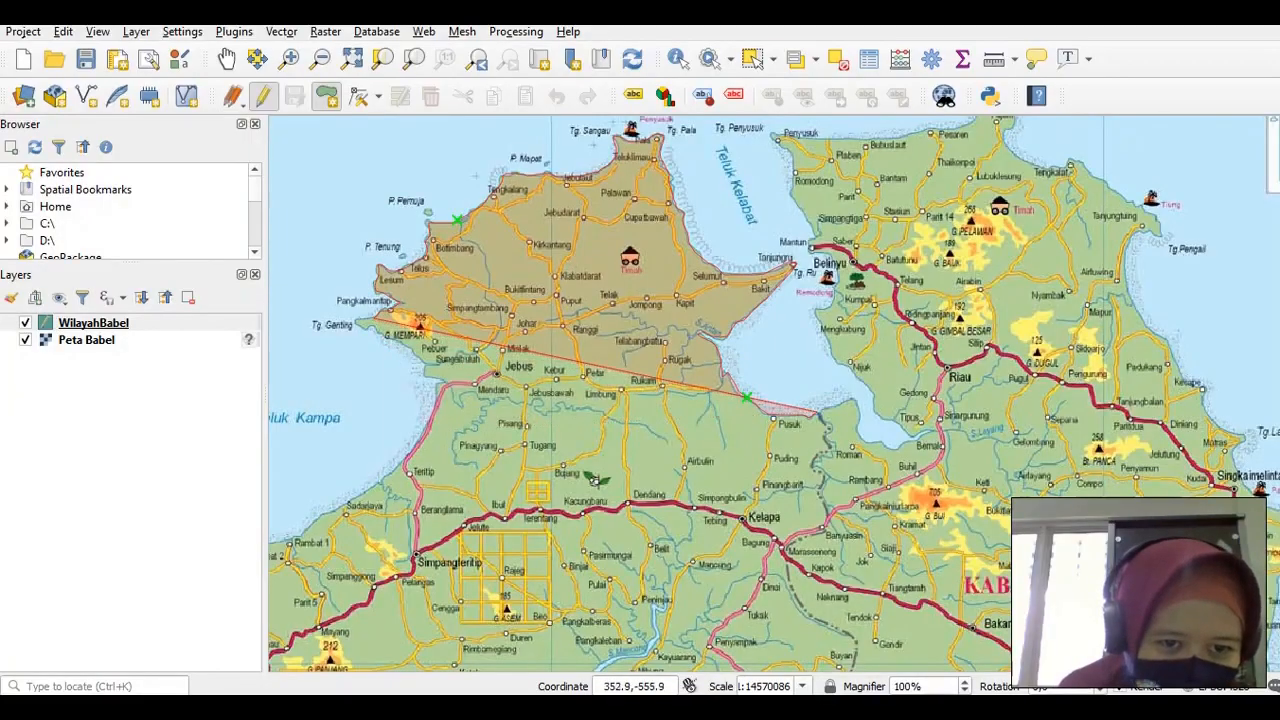
{"action": "left_click", "coordinate": [367, 328]}
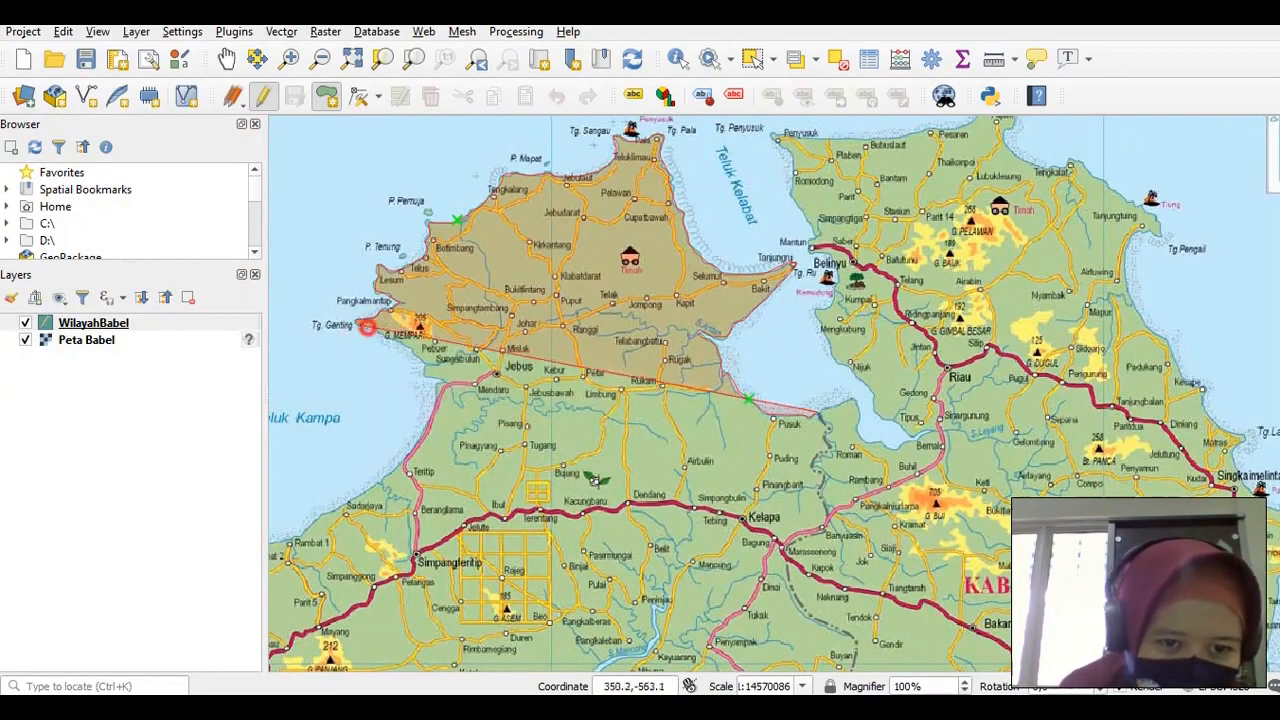
{"action": "left_click", "coordinate": [402, 343]}
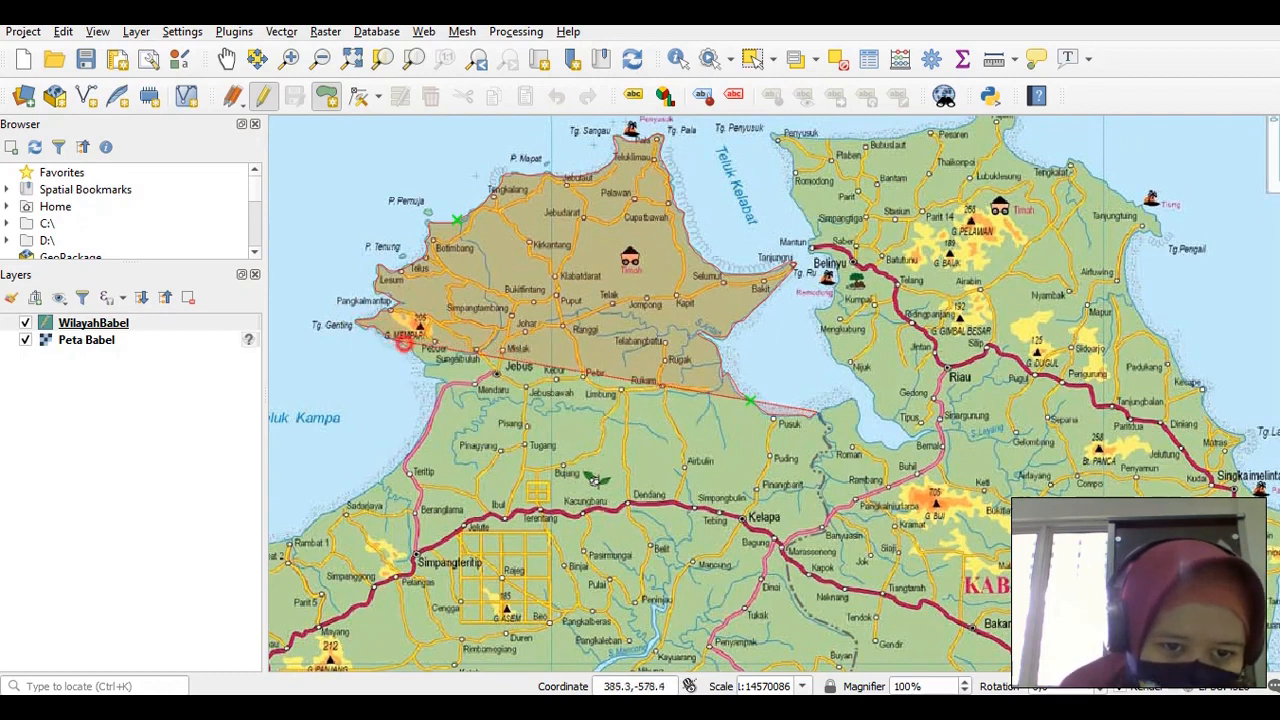
{"action": "left_click", "coordinate": [426, 358]}
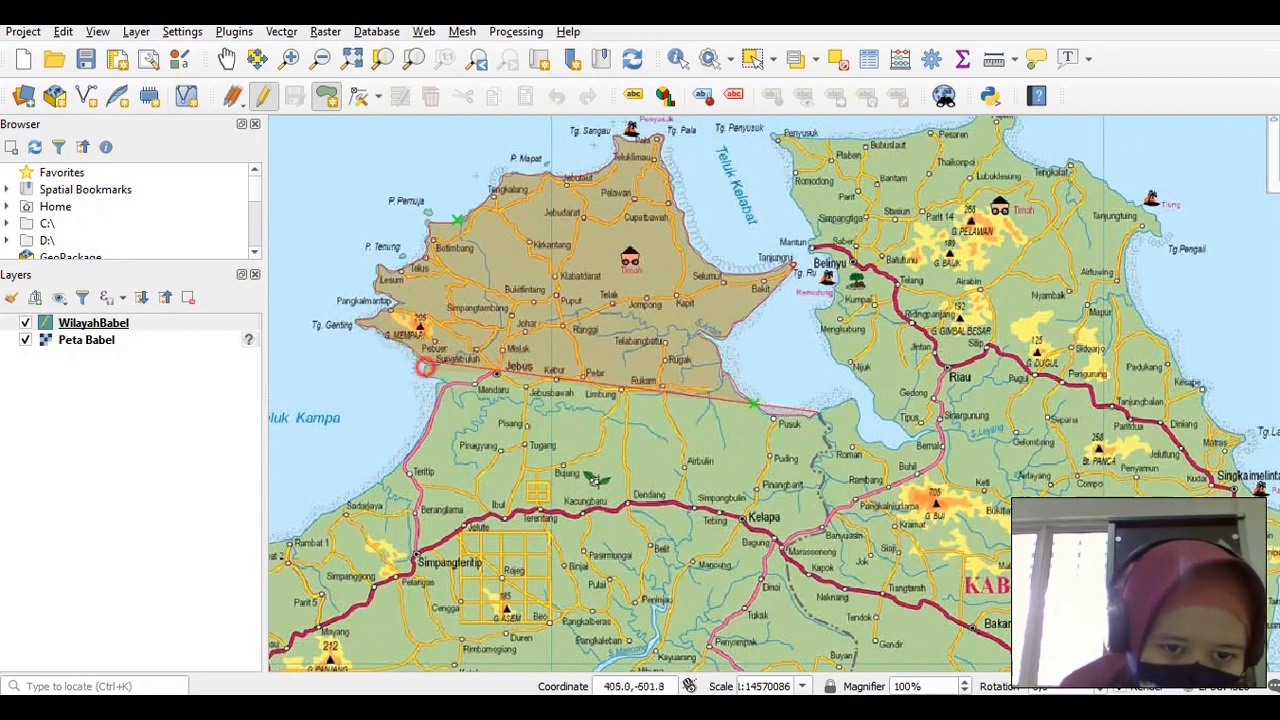
{"action": "left_click", "coordinate": [436, 392]}
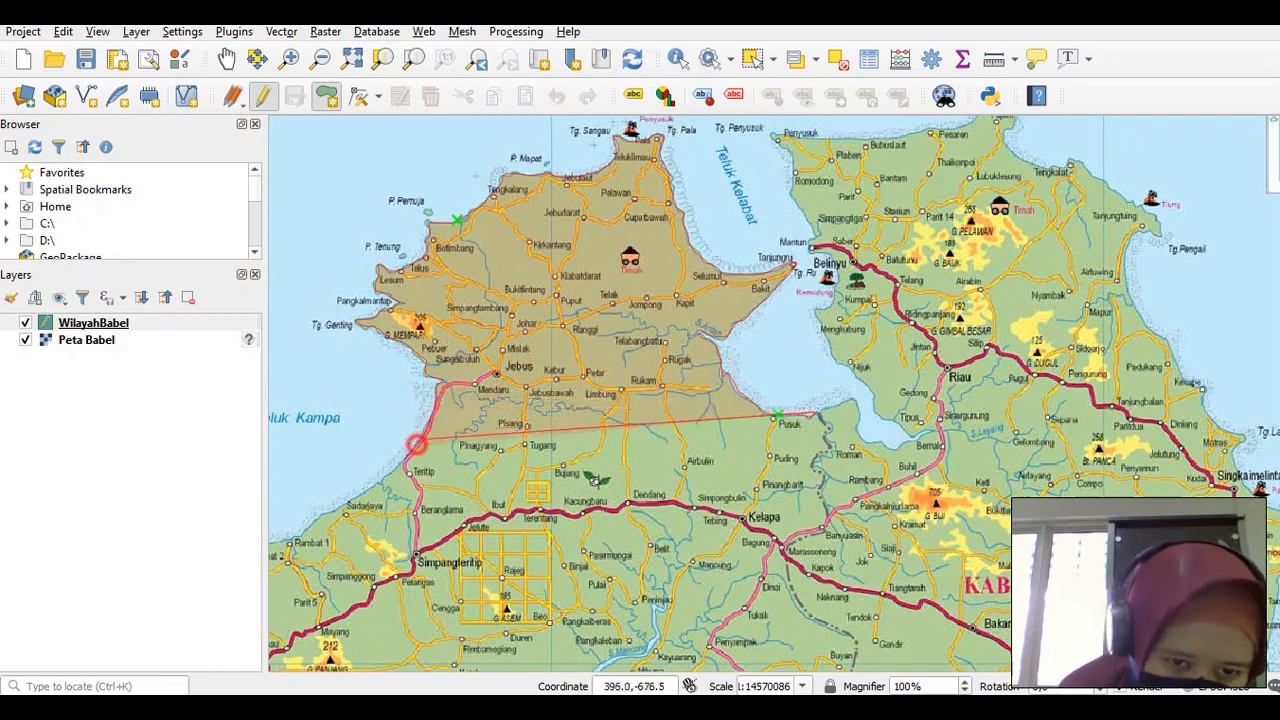
{"action": "left_click", "coordinate": [385, 479]}
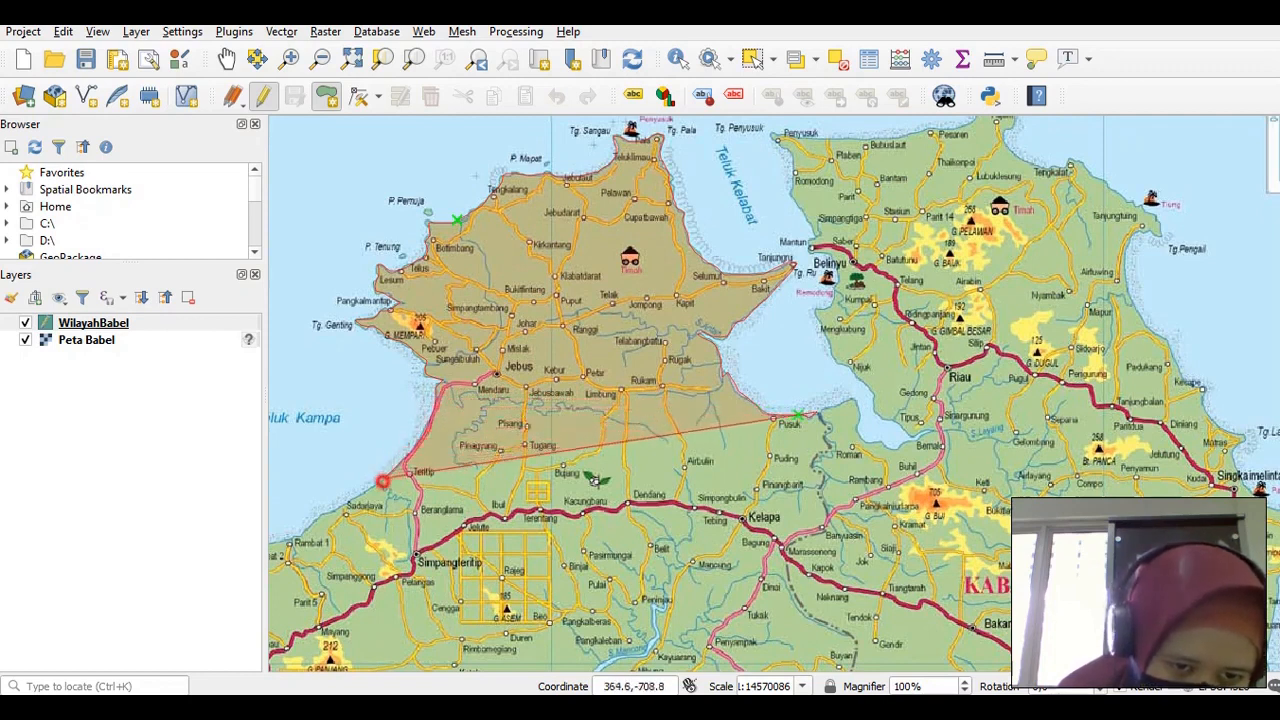
{"action": "left_click", "coordinate": [327, 513]}
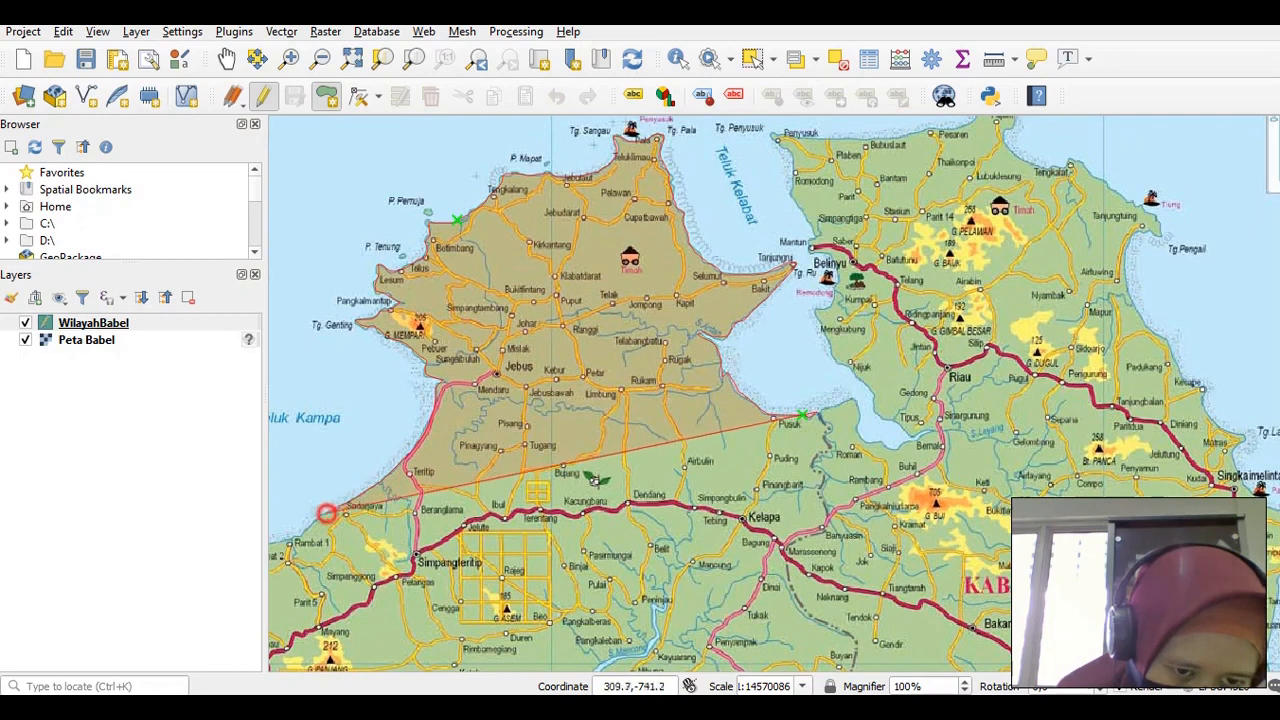
{"action": "left_click", "coordinate": [302, 523]}
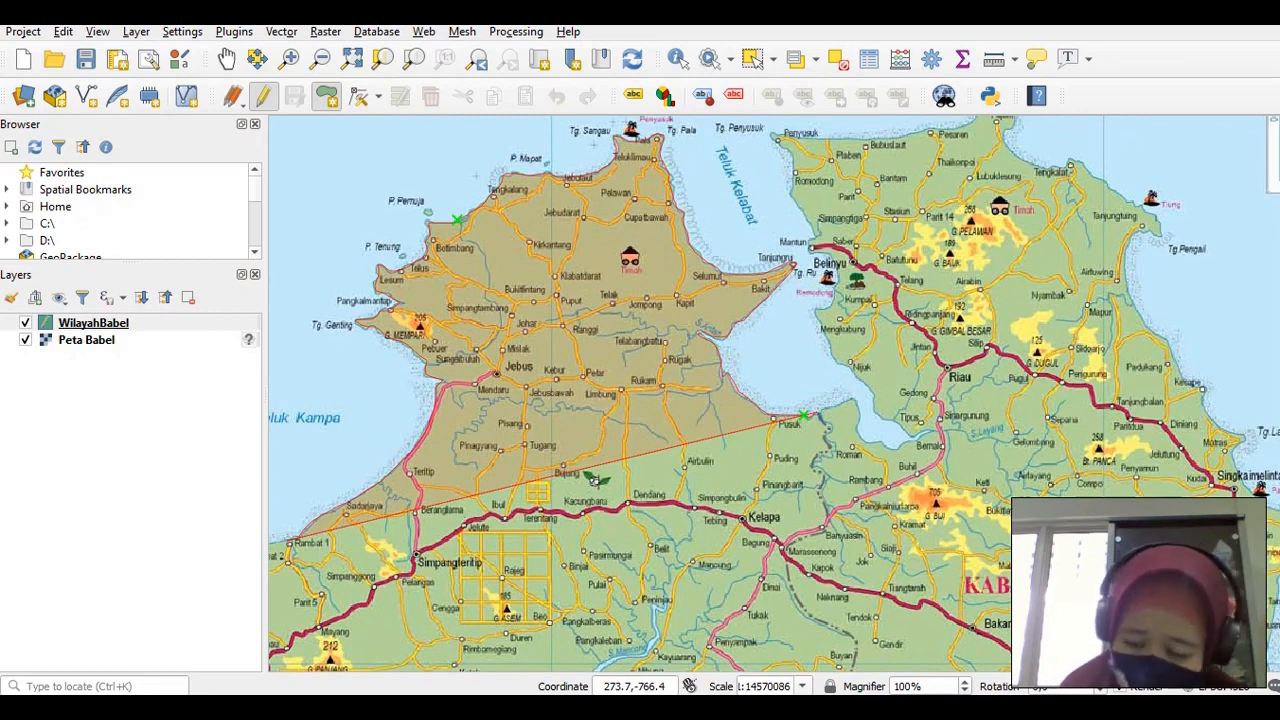
Pan south and add six outline vertices along the coast southeast of Mentok
{"action": "key", "text": "Down"}
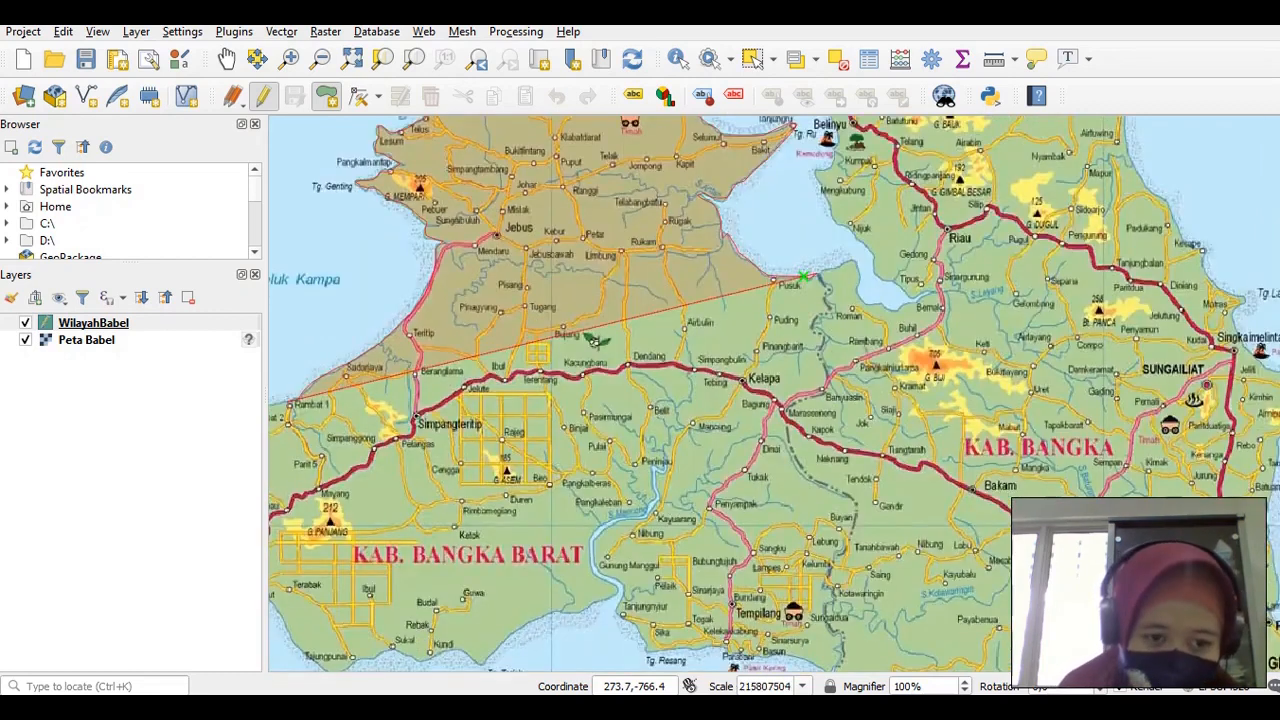
{"action": "key", "text": "Left"}
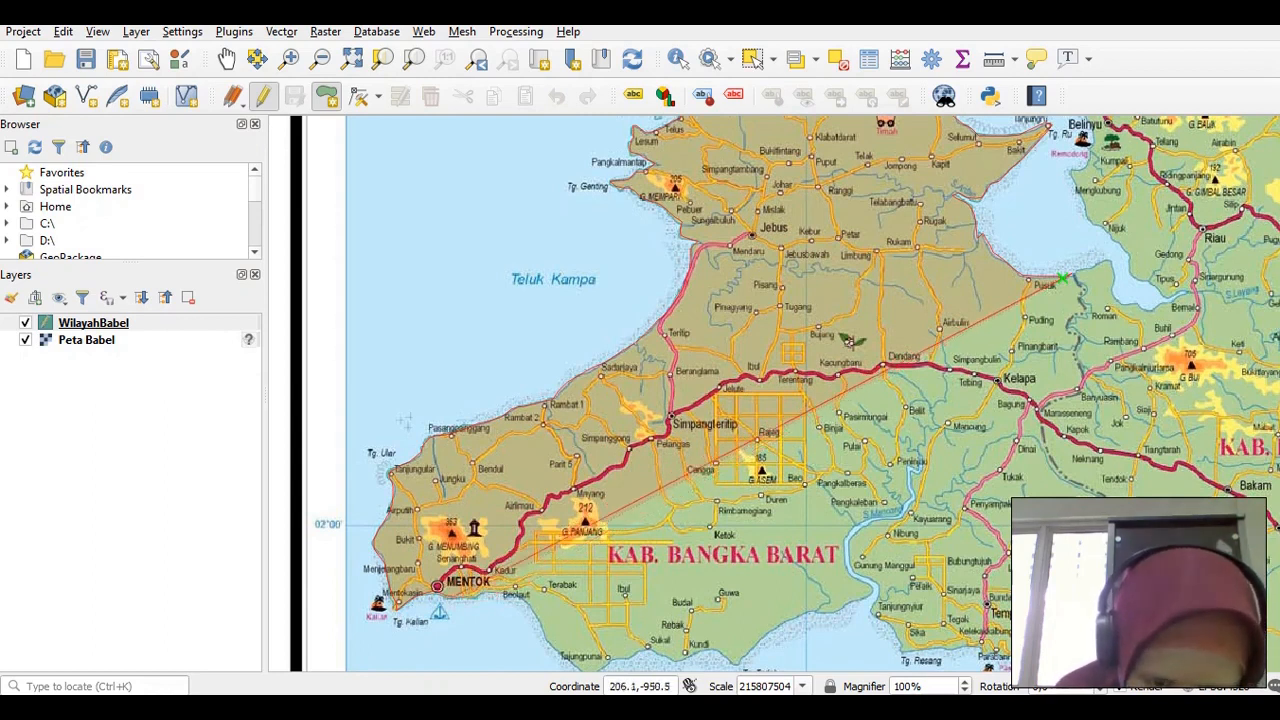
{"action": "left_click", "coordinate": [470, 596]}
{"action": "left_click", "coordinate": [481, 595]}
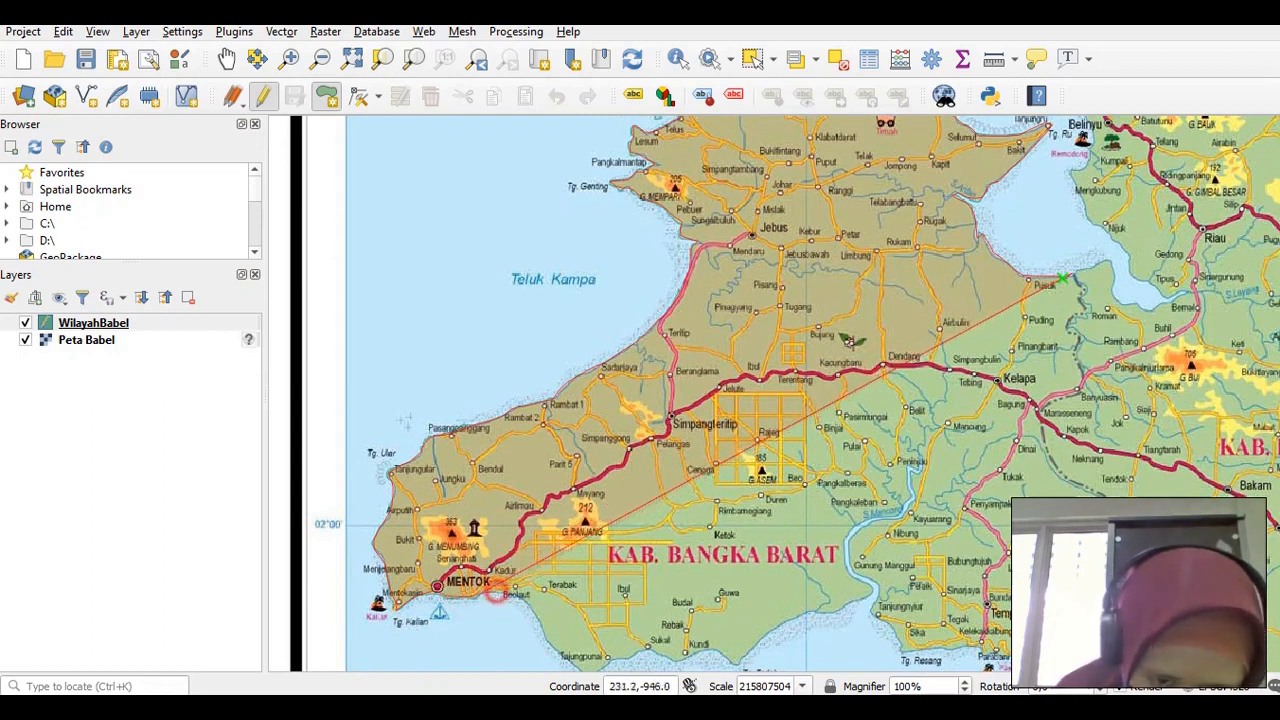
{"action": "left_click", "coordinate": [539, 617]}
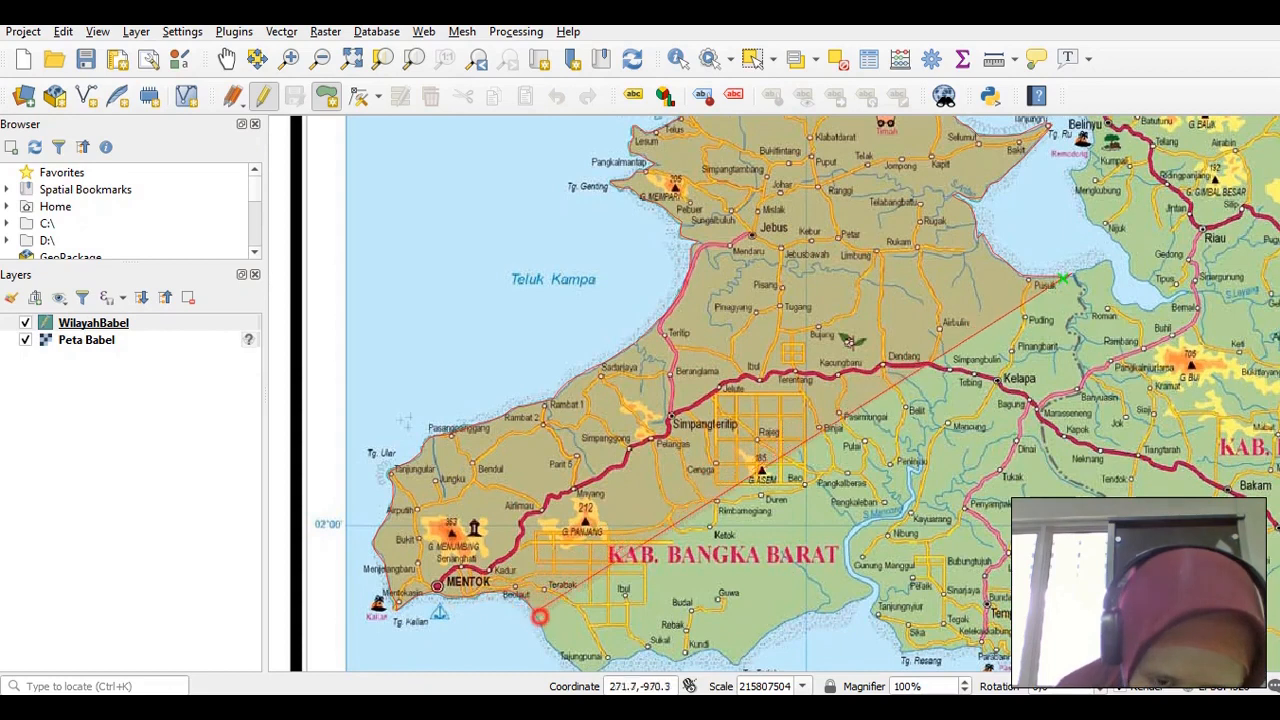
{"action": "left_click", "coordinate": [543, 627]}
{"action": "left_click", "coordinate": [551, 639]}
{"action": "left_click", "coordinate": [562, 654]}
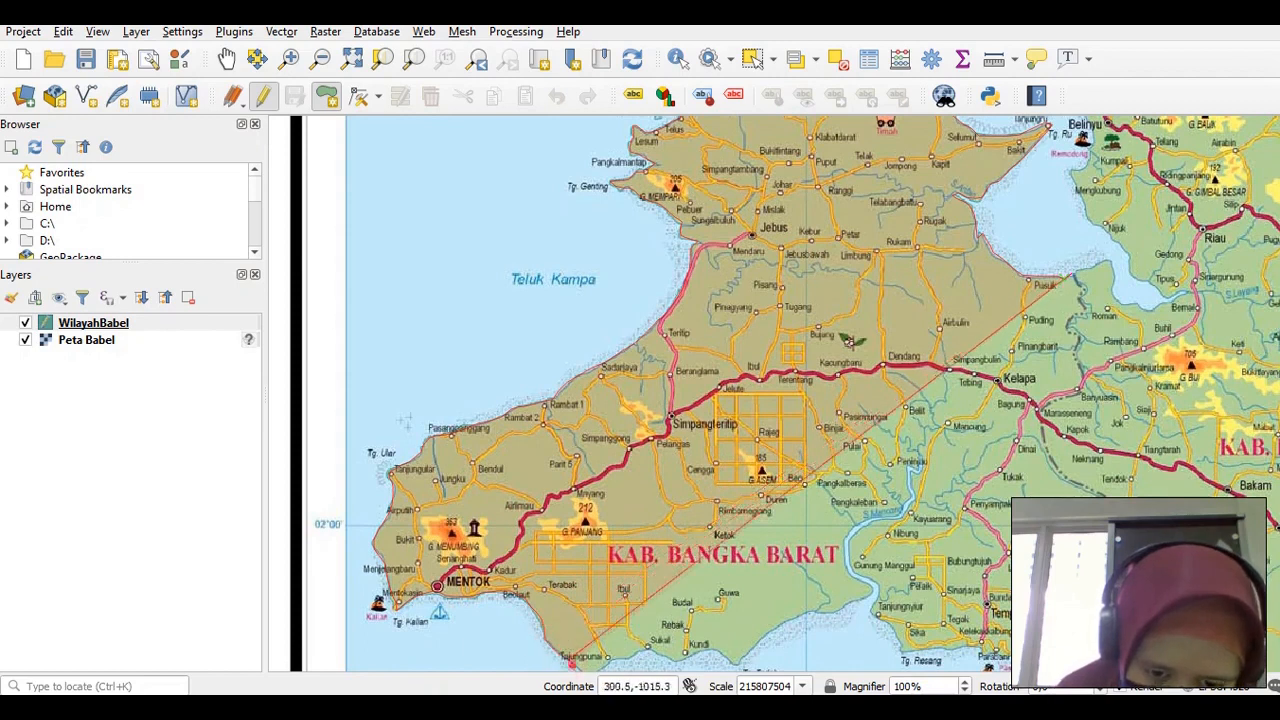
Trace the south coast past Tg. Punai, Sukal and Kundi to just beyond Tg. Tadah
{"action": "key", "text": "Down"}
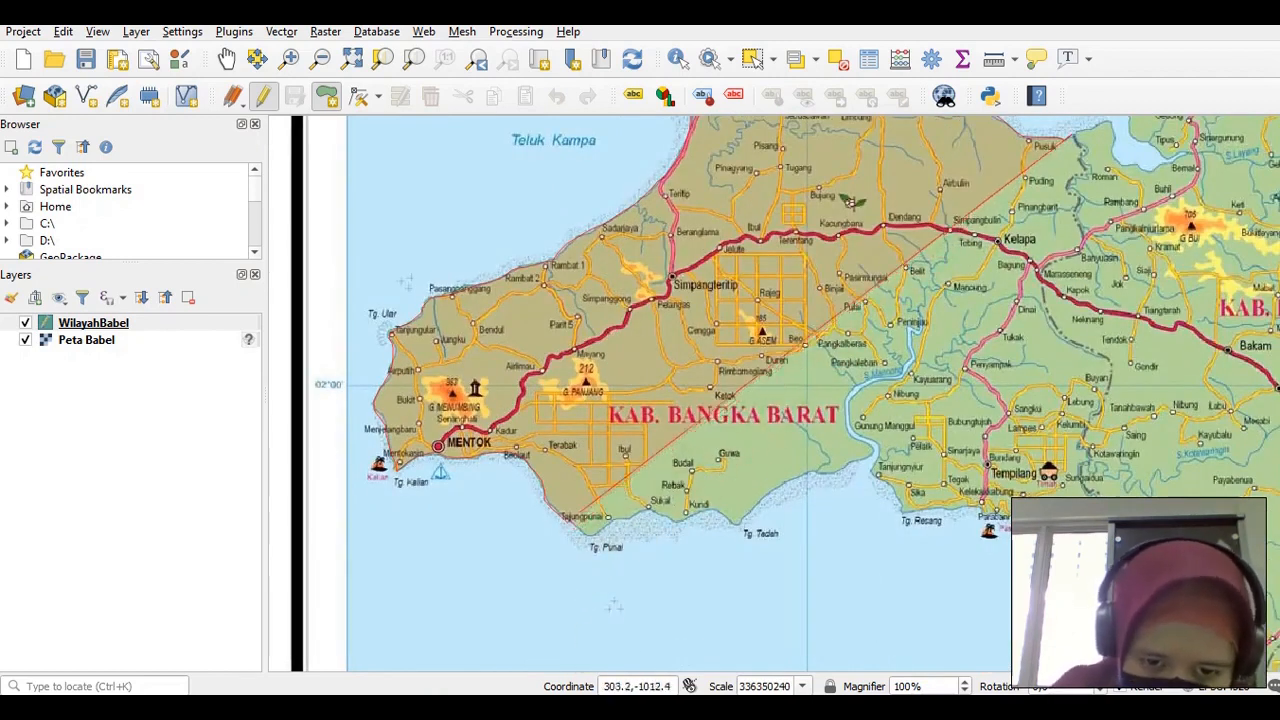
{"action": "left_click", "coordinate": [582, 532]}
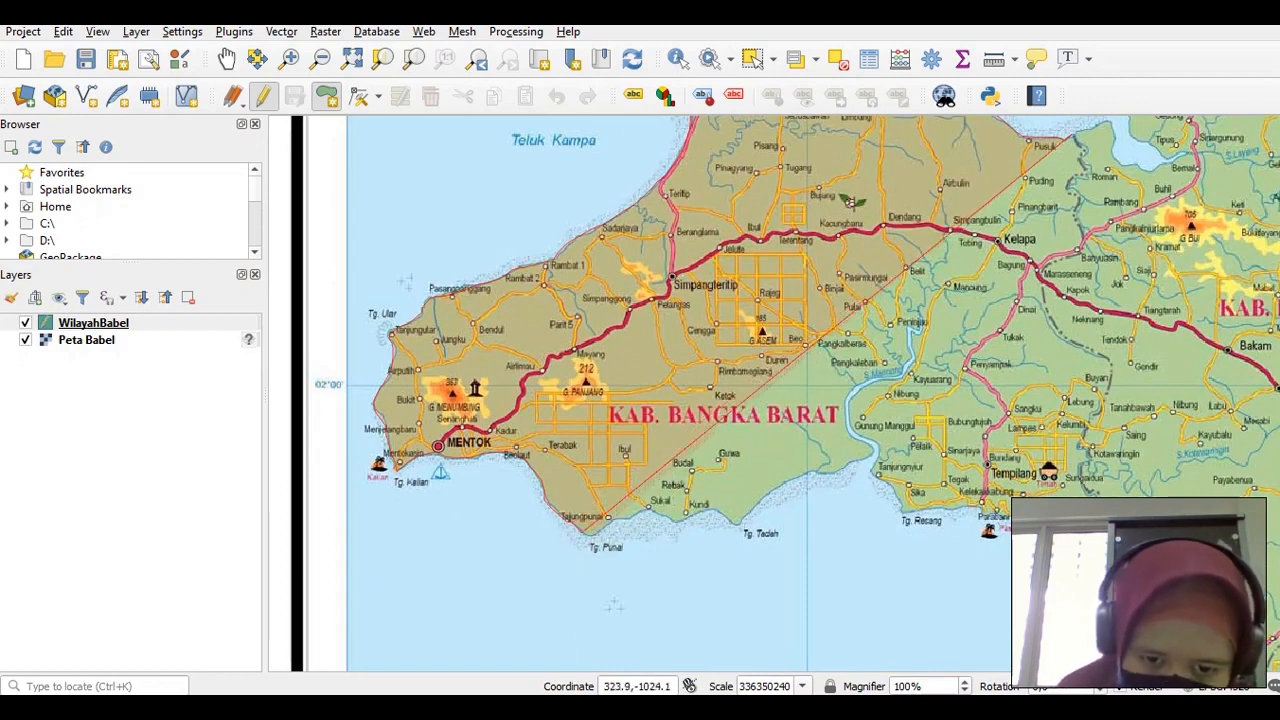
{"action": "left_click", "coordinate": [594, 536]}
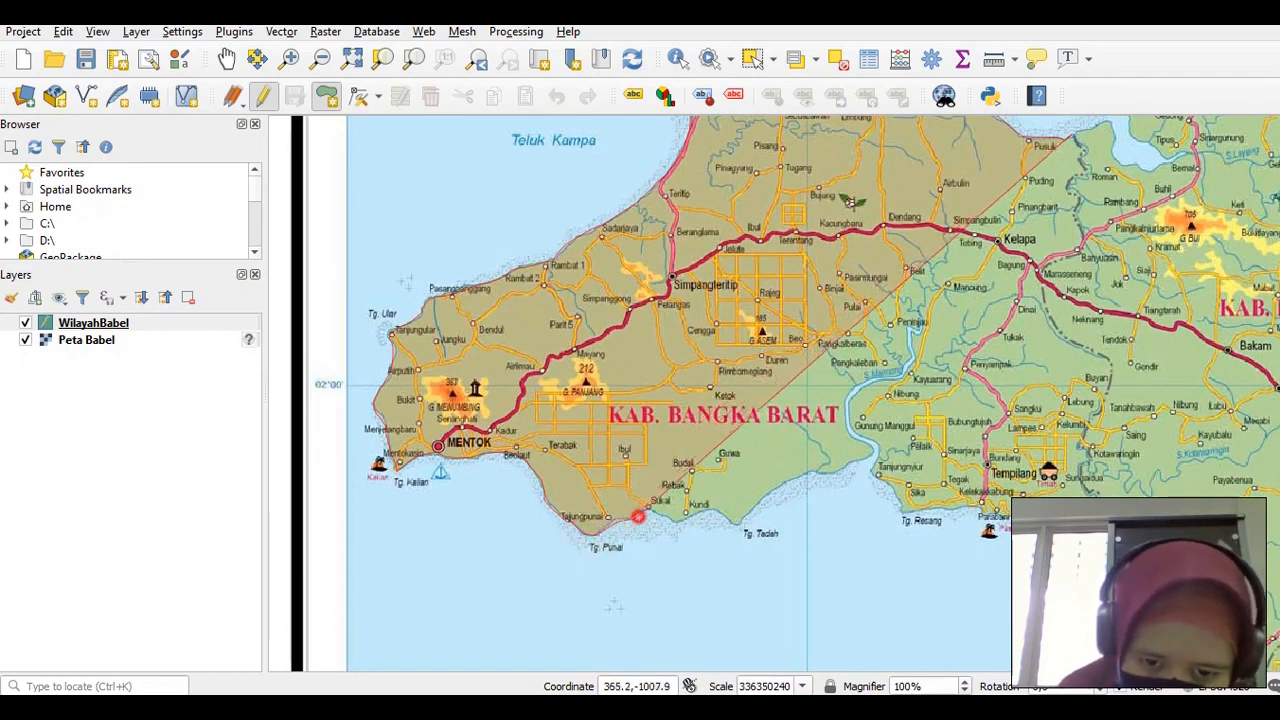
{"action": "left_click", "coordinate": [647, 507]}
{"action": "left_click", "coordinate": [660, 514]}
{"action": "left_click", "coordinate": [677, 520]}
{"action": "left_click", "coordinate": [694, 520]}
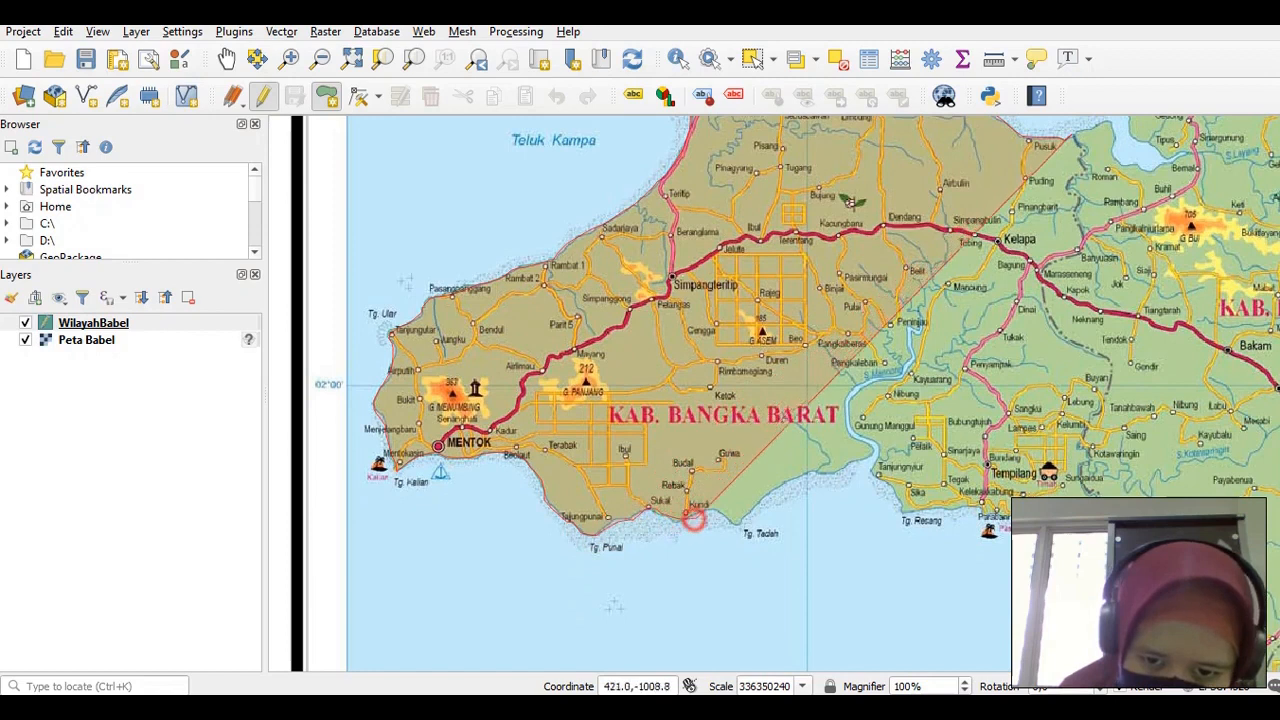
{"action": "left_click", "coordinate": [708, 513]}
{"action": "left_click", "coordinate": [719, 521]}
{"action": "left_click", "coordinate": [735, 522]}
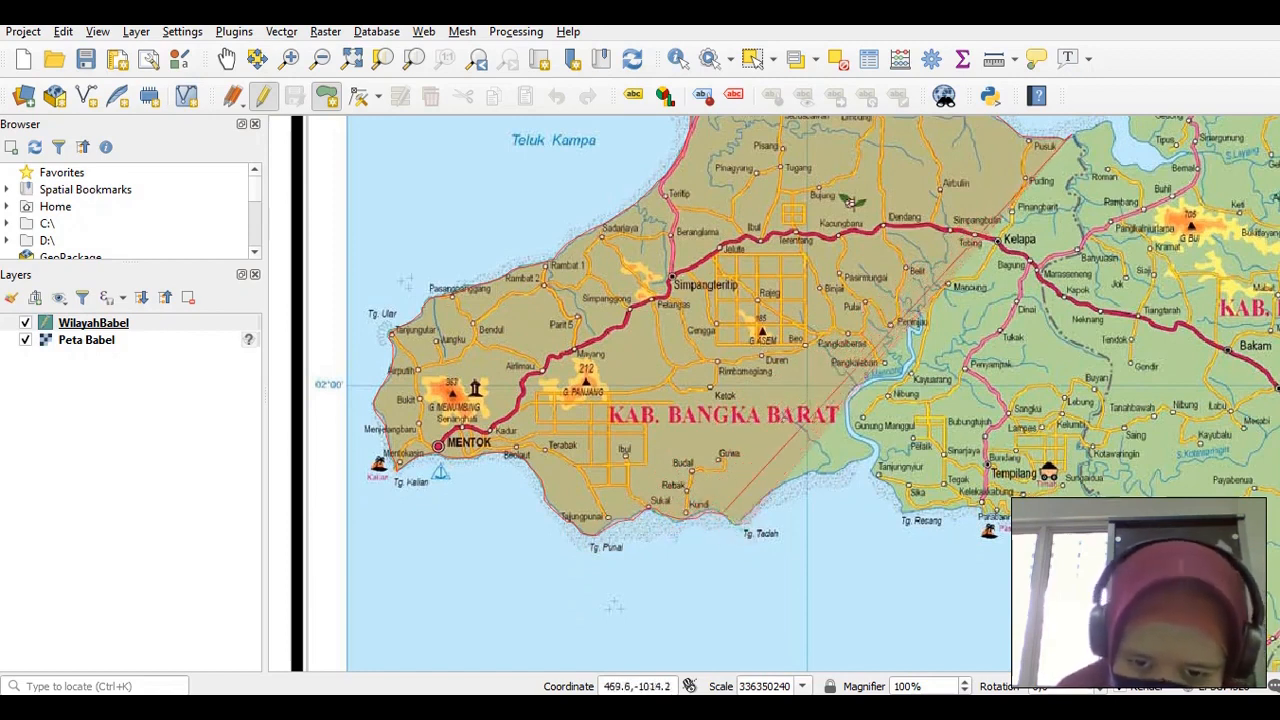
{"action": "left_click", "coordinate": [729, 518]}
{"action": "left_click", "coordinate": [734, 526]}
{"action": "left_click", "coordinate": [738, 527]}
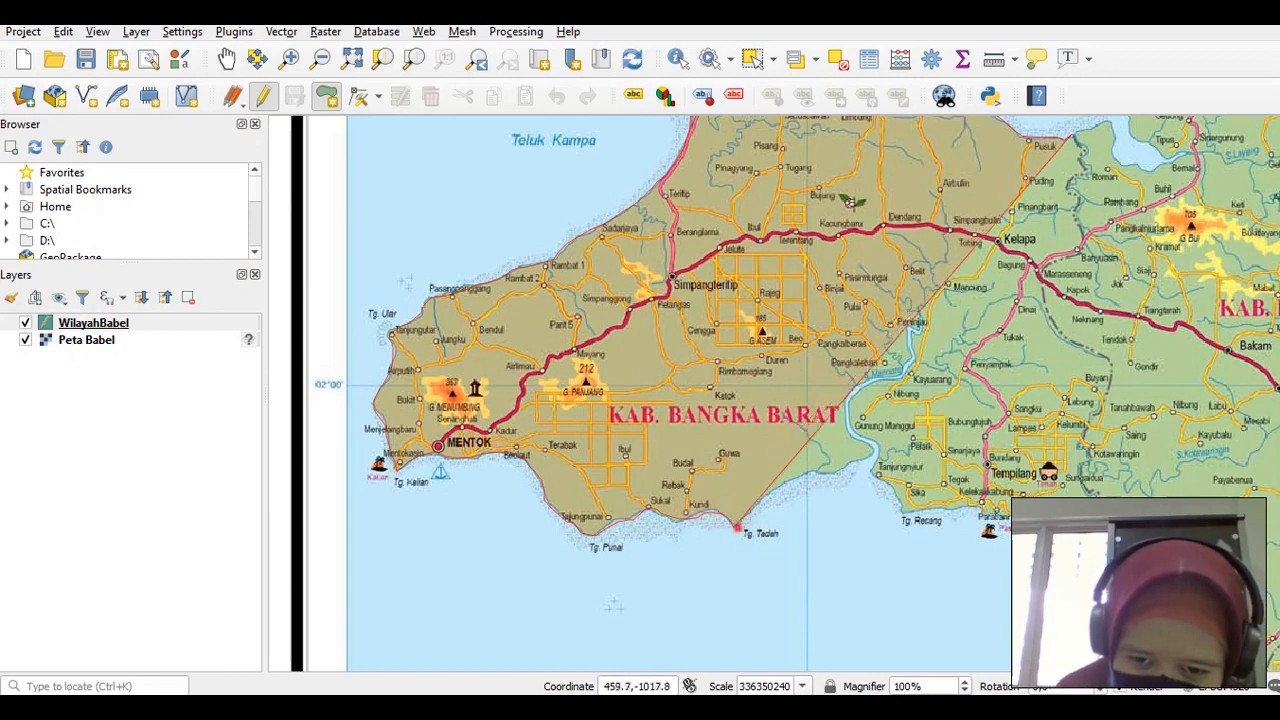
{"action": "left_click", "coordinate": [750, 514]}
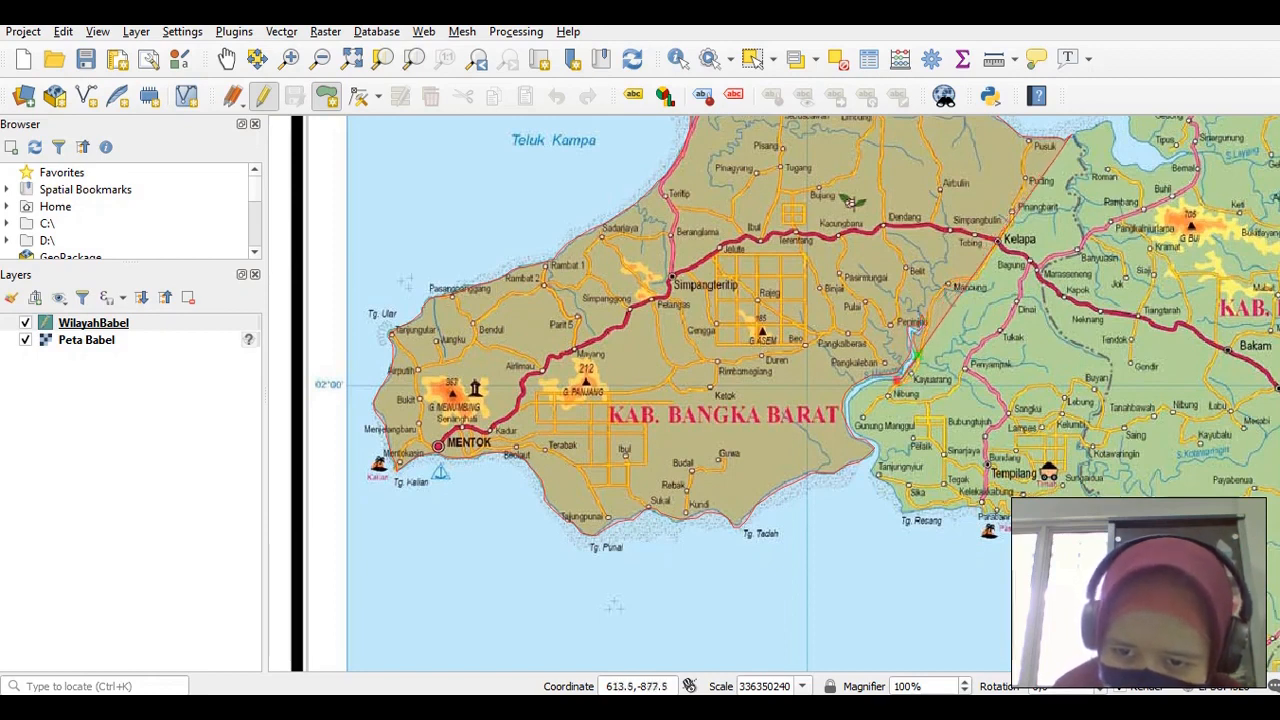
Follow the river southwest and down to its mouth with outline vertices
{"action": "left_click", "coordinate": [880, 383]}
{"action": "left_click", "coordinate": [869, 390]}
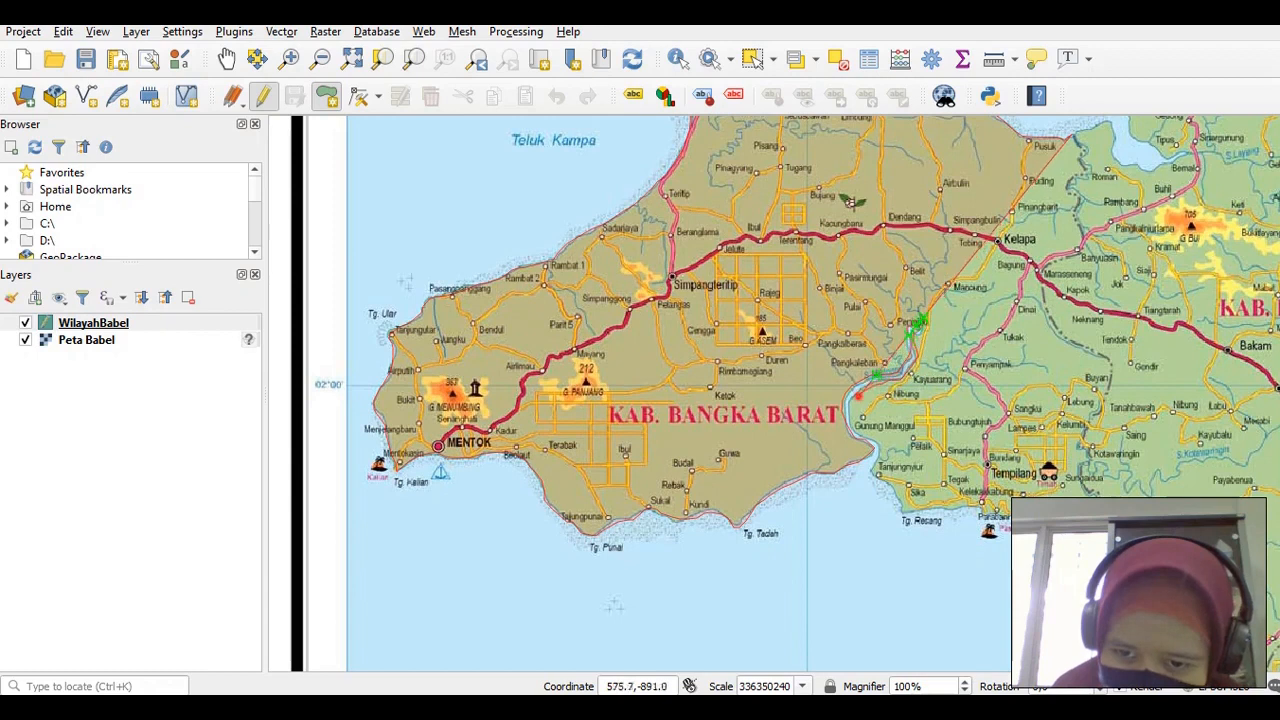
{"action": "left_click", "coordinate": [860, 397]}
{"action": "left_click", "coordinate": [852, 425]}
{"action": "left_click", "coordinate": [857, 430]}
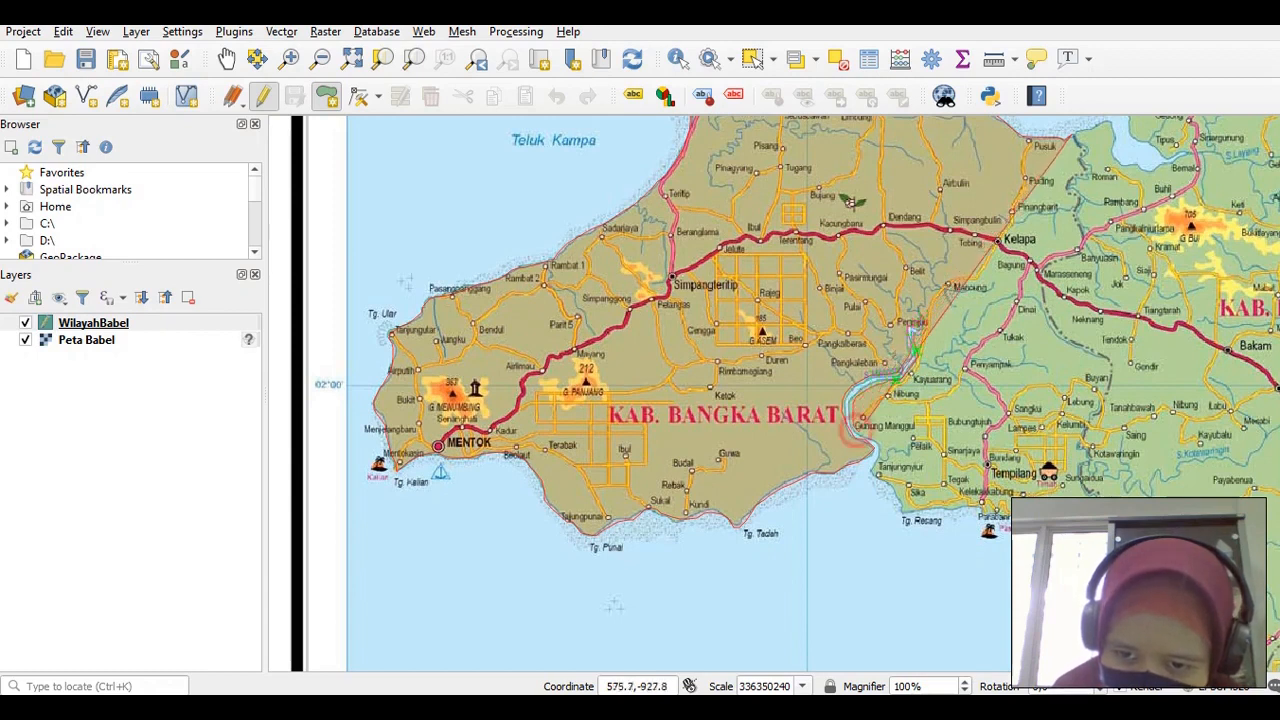
{"action": "left_click", "coordinate": [863, 435]}
{"action": "left_click", "coordinate": [870, 441]}
{"action": "left_click", "coordinate": [879, 443]}
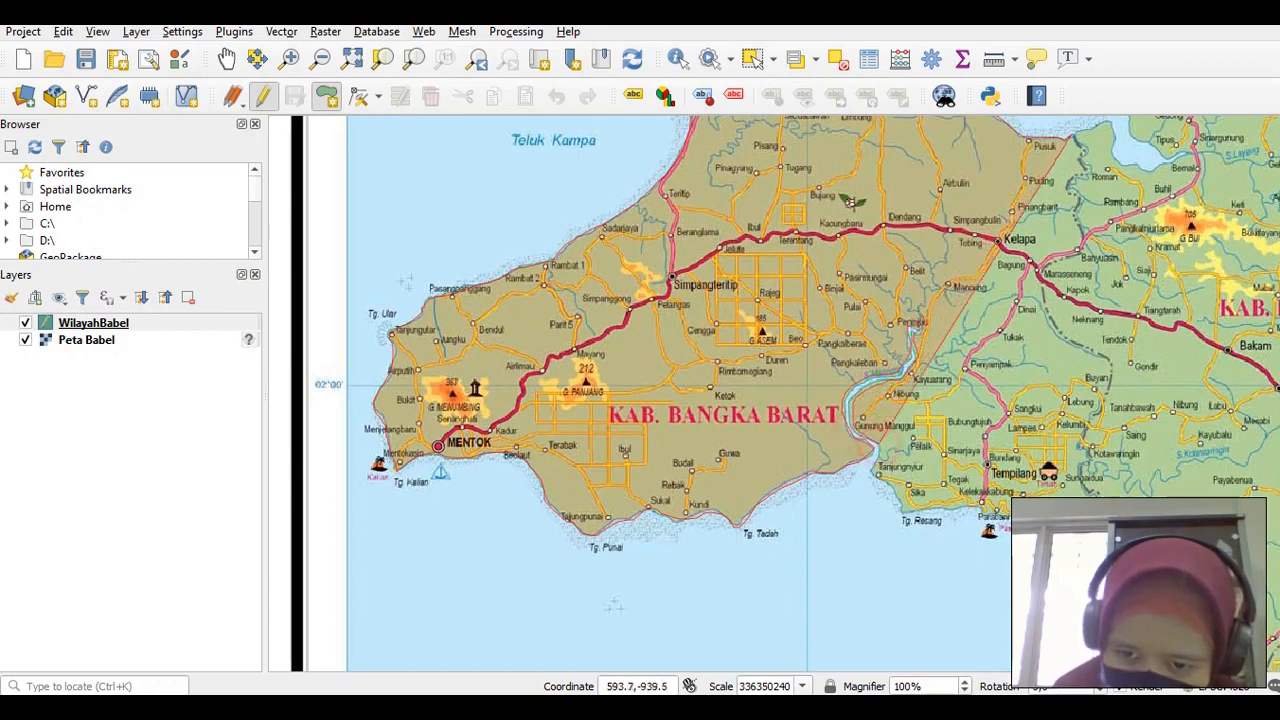
{"action": "left_click", "coordinate": [882, 450]}
{"action": "left_click", "coordinate": [880, 463]}
Continue along the coast past Tg. Resang and east to Parabe
{"action": "left_click", "coordinate": [876, 468]}
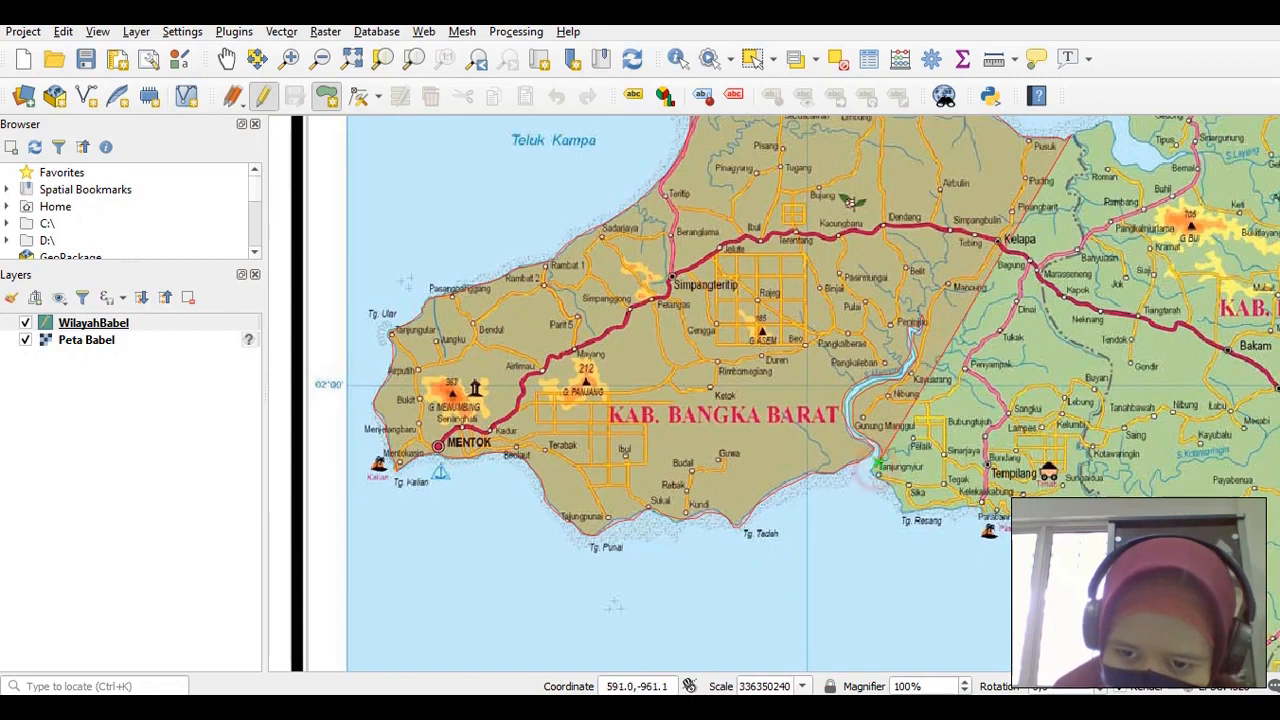
{"action": "left_click", "coordinate": [872, 475]}
{"action": "left_click", "coordinate": [878, 479]}
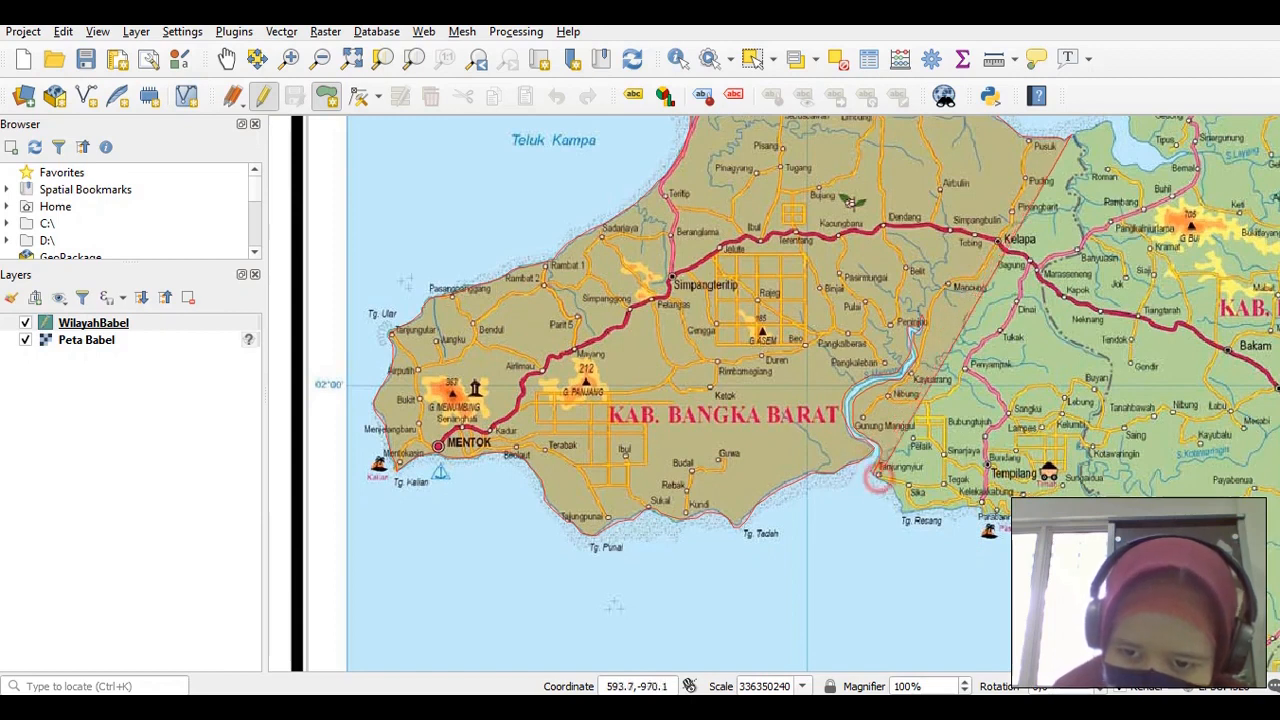
{"action": "left_click", "coordinate": [889, 485]}
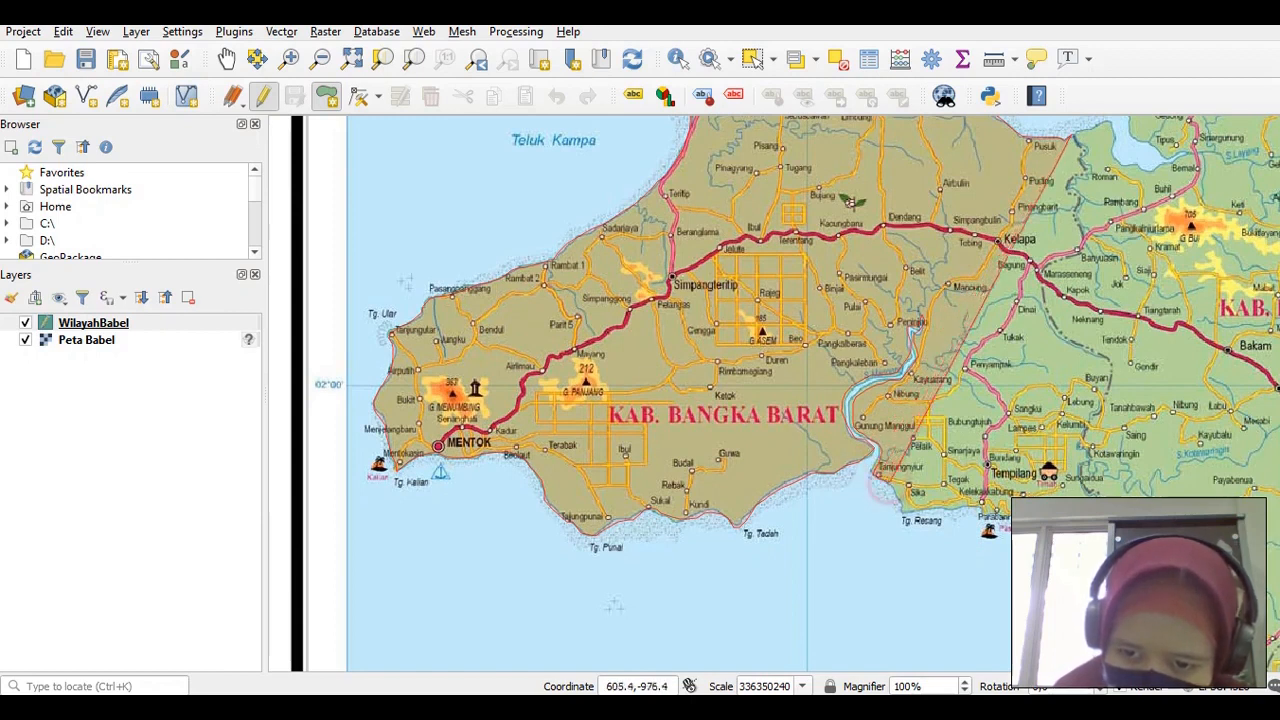
{"action": "left_click", "coordinate": [895, 487]}
{"action": "left_click", "coordinate": [896, 496]}
{"action": "left_click", "coordinate": [901, 501]}
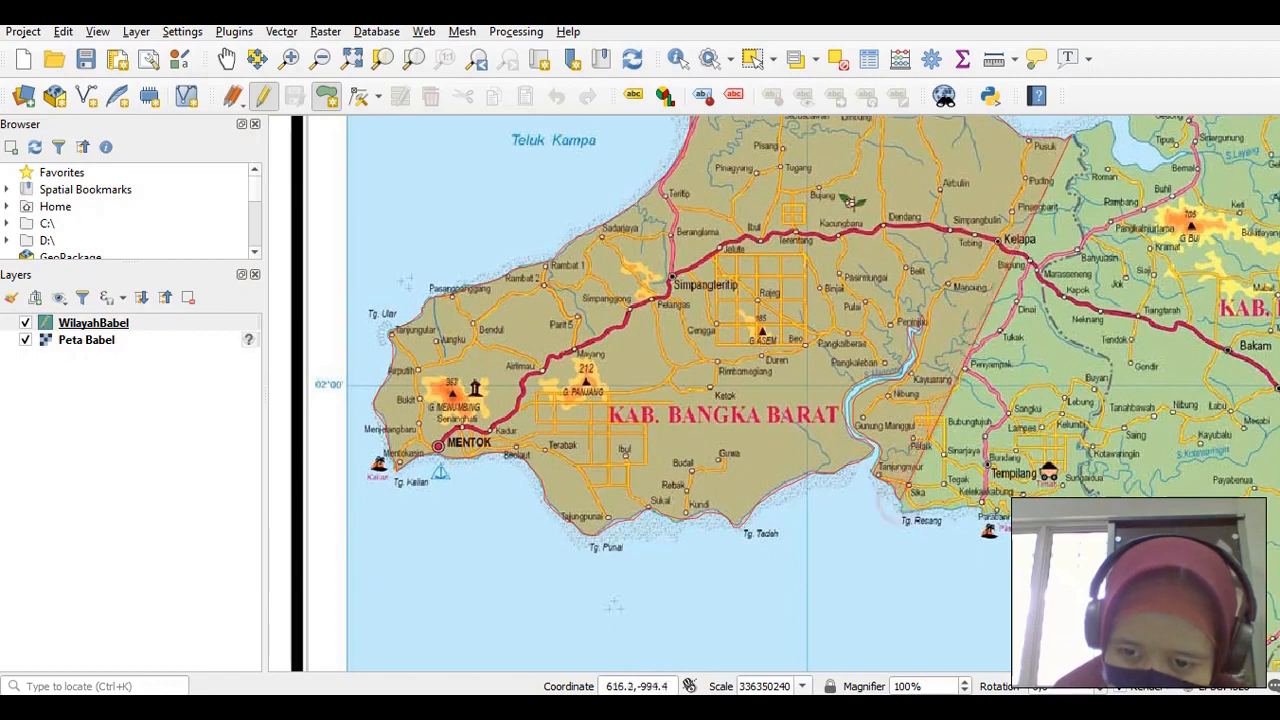
{"action": "left_click", "coordinate": [903, 509]}
{"action": "left_click", "coordinate": [904, 513]}
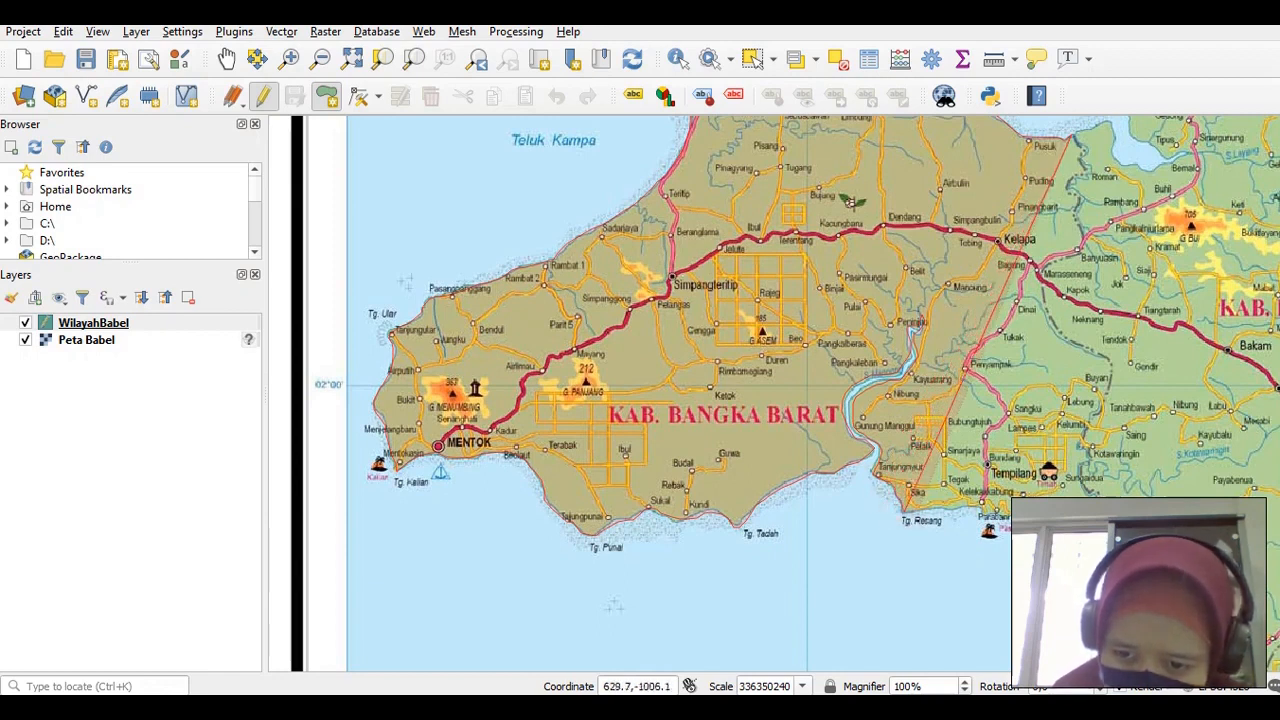
{"action": "left_click", "coordinate": [917, 511]}
{"action": "left_click", "coordinate": [934, 514]}
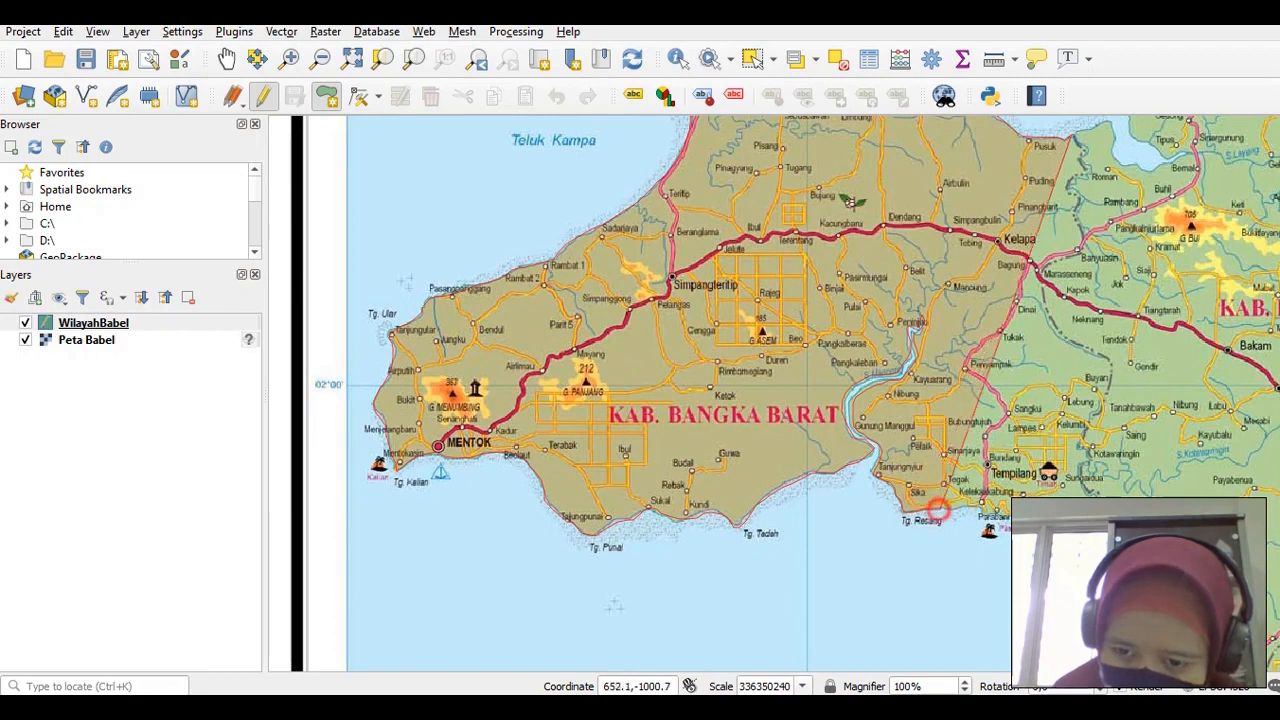
{"action": "left_click", "coordinate": [949, 511]}
{"action": "left_click", "coordinate": [963, 511]}
{"action": "left_click", "coordinate": [977, 510]}
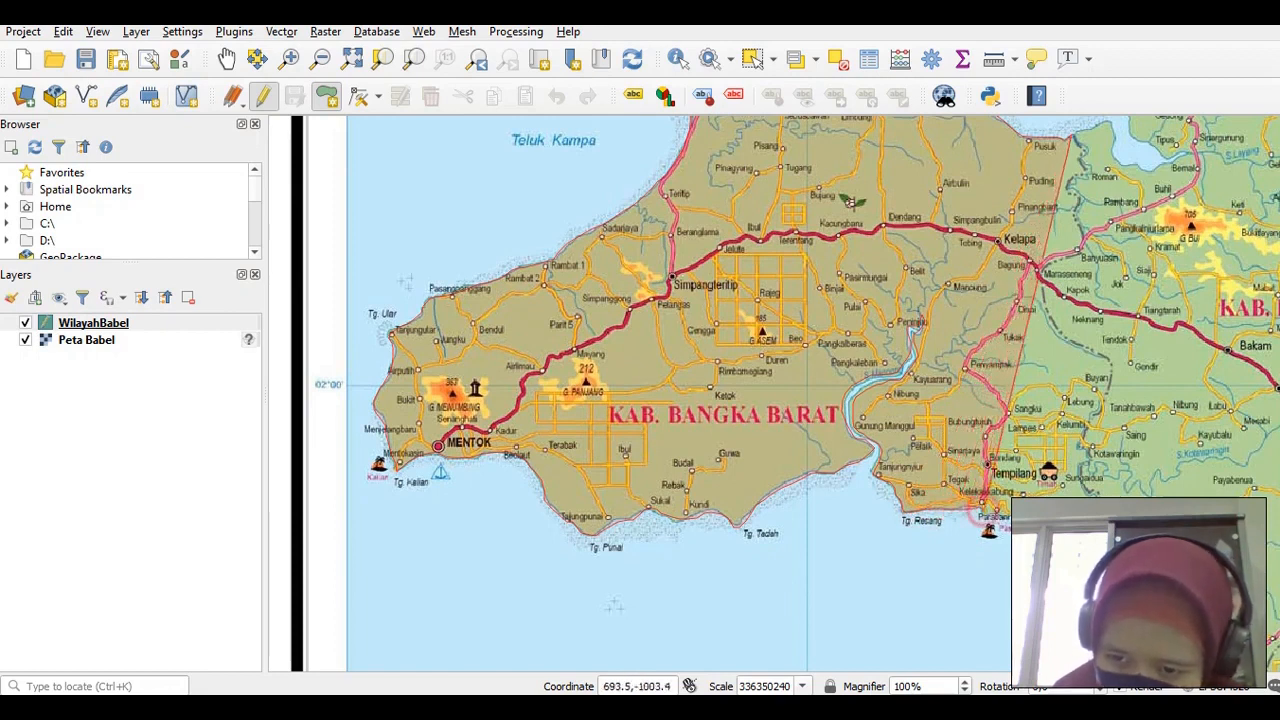
{"action": "left_click", "coordinate": [985, 514]}
{"action": "left_click", "coordinate": [998, 516]}
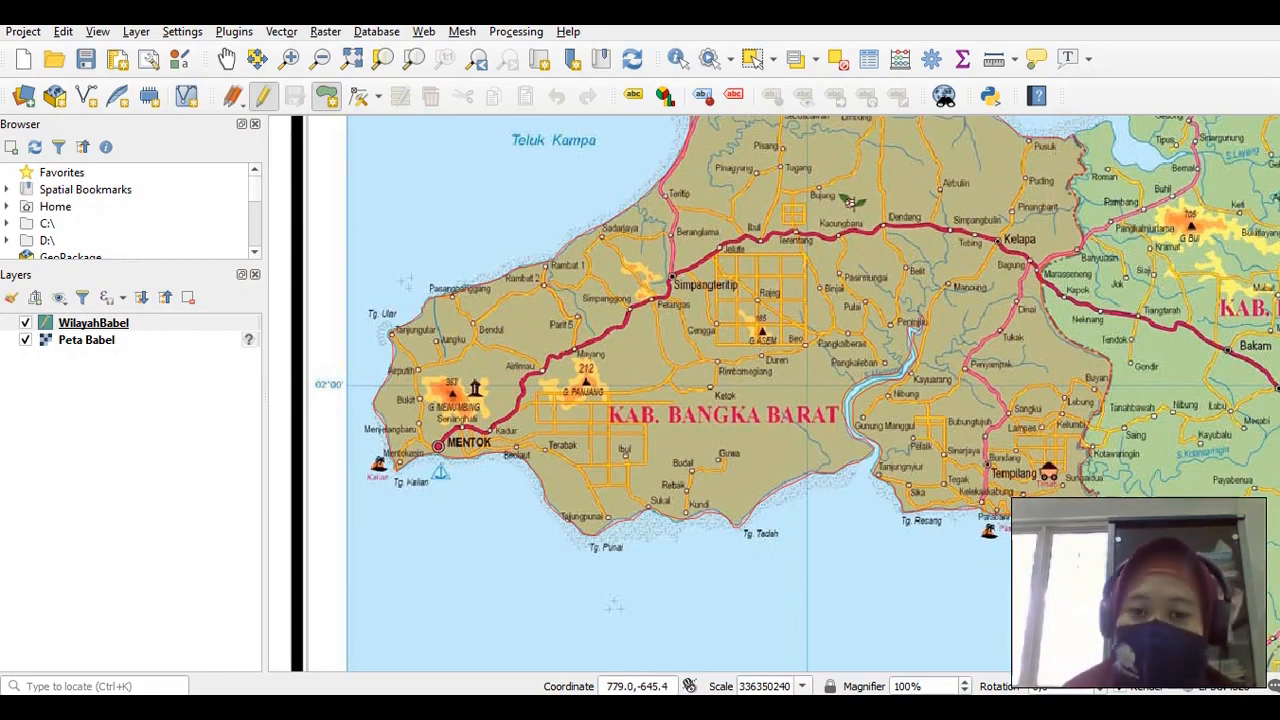
Close the polygon and give it id 1 and kab 'Bangka Barat'
{"action": "right_click", "coordinate": [1075, 137]}
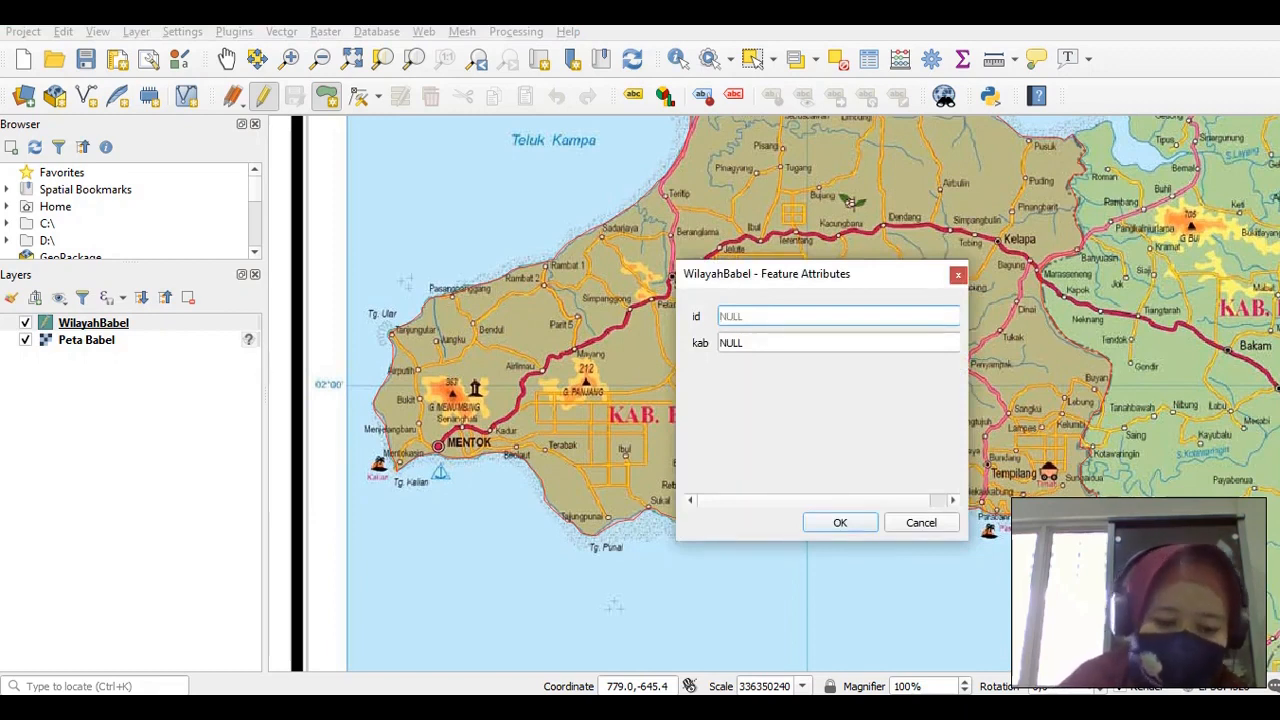
{"action": "key", "text": "Tab"}
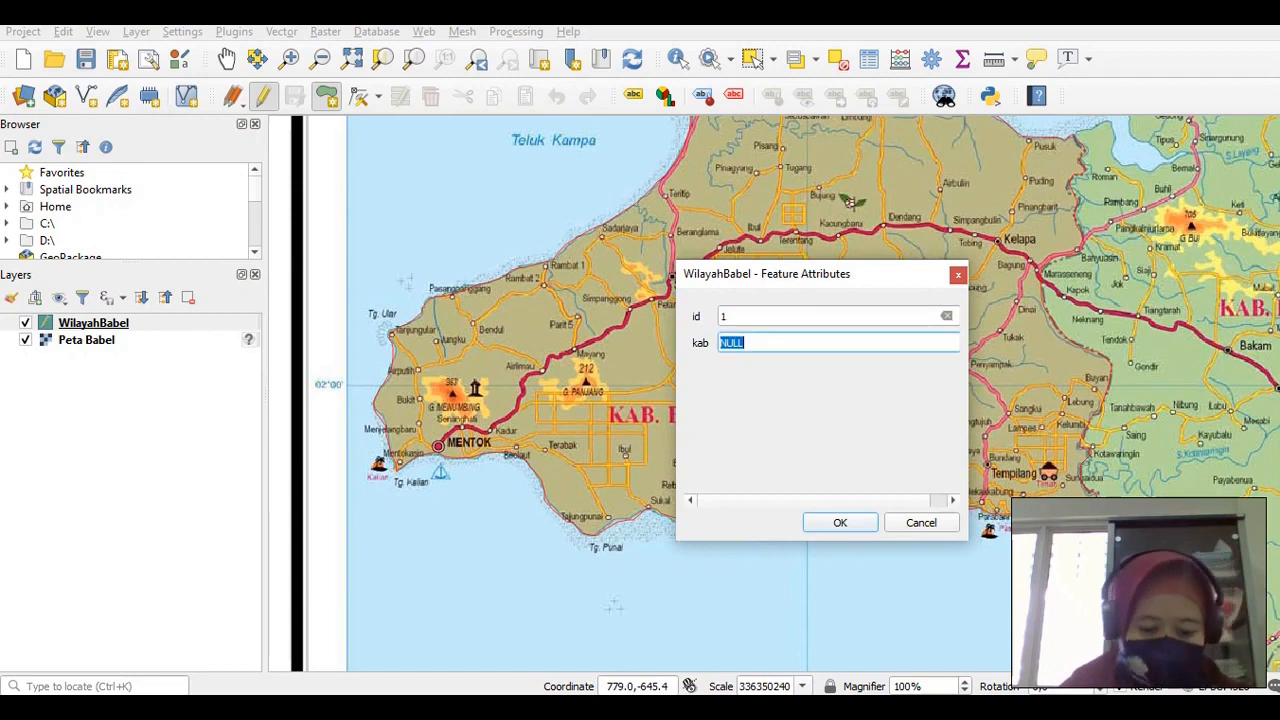
{"action": "type", "text": "Bangka Barat"}
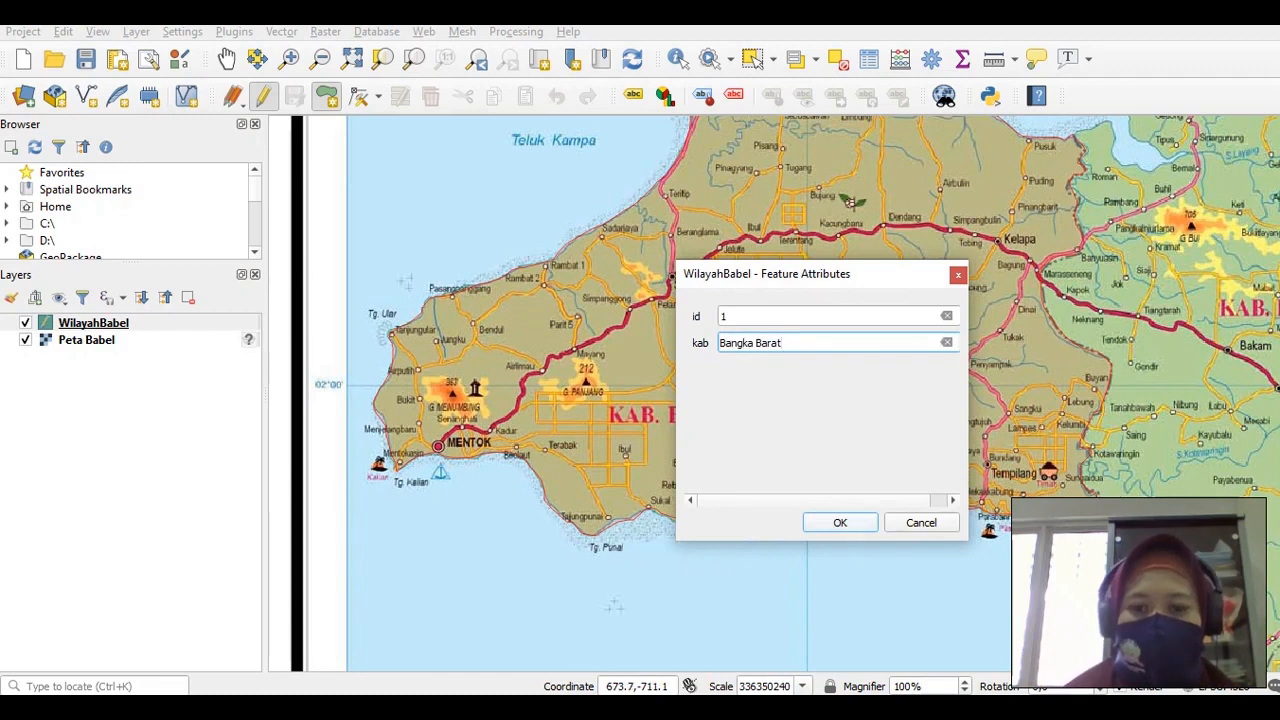
{"action": "left_click", "coordinate": [837, 522]}
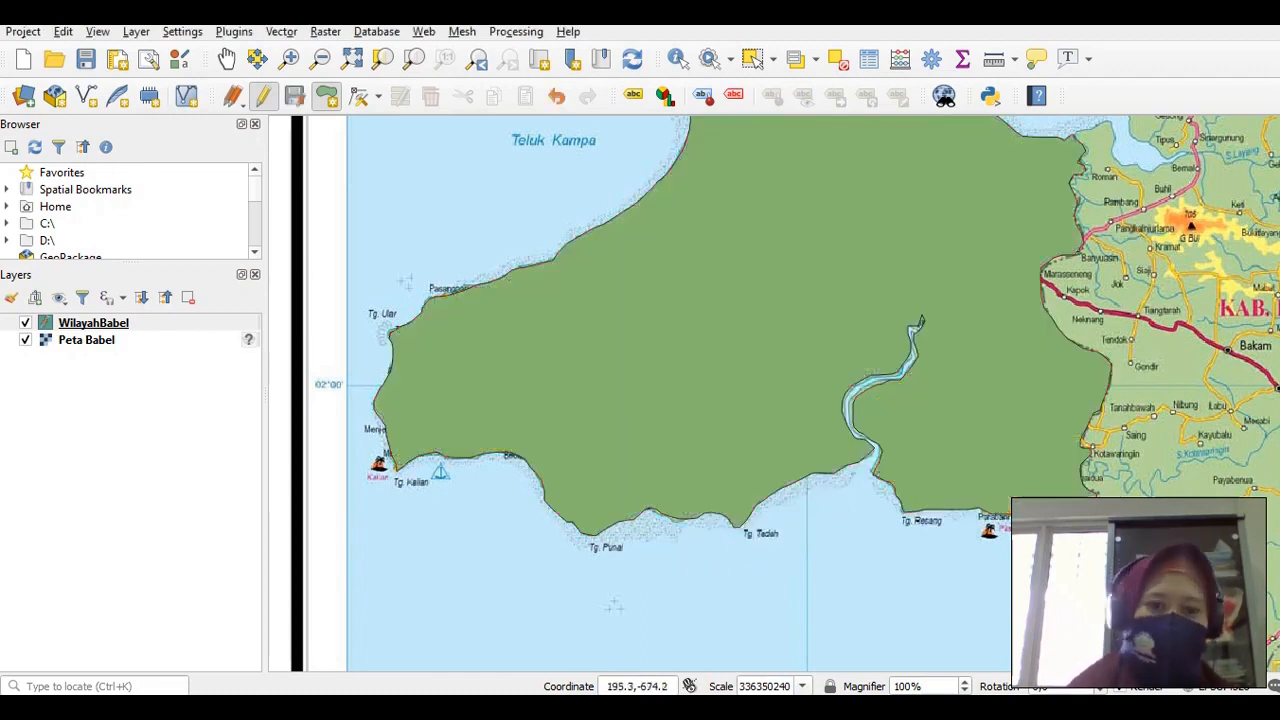
Pan the map to the Pangkalpinang area and turn Add Polygon Feature back on
{"action": "left_click", "coordinate": [226, 58]}
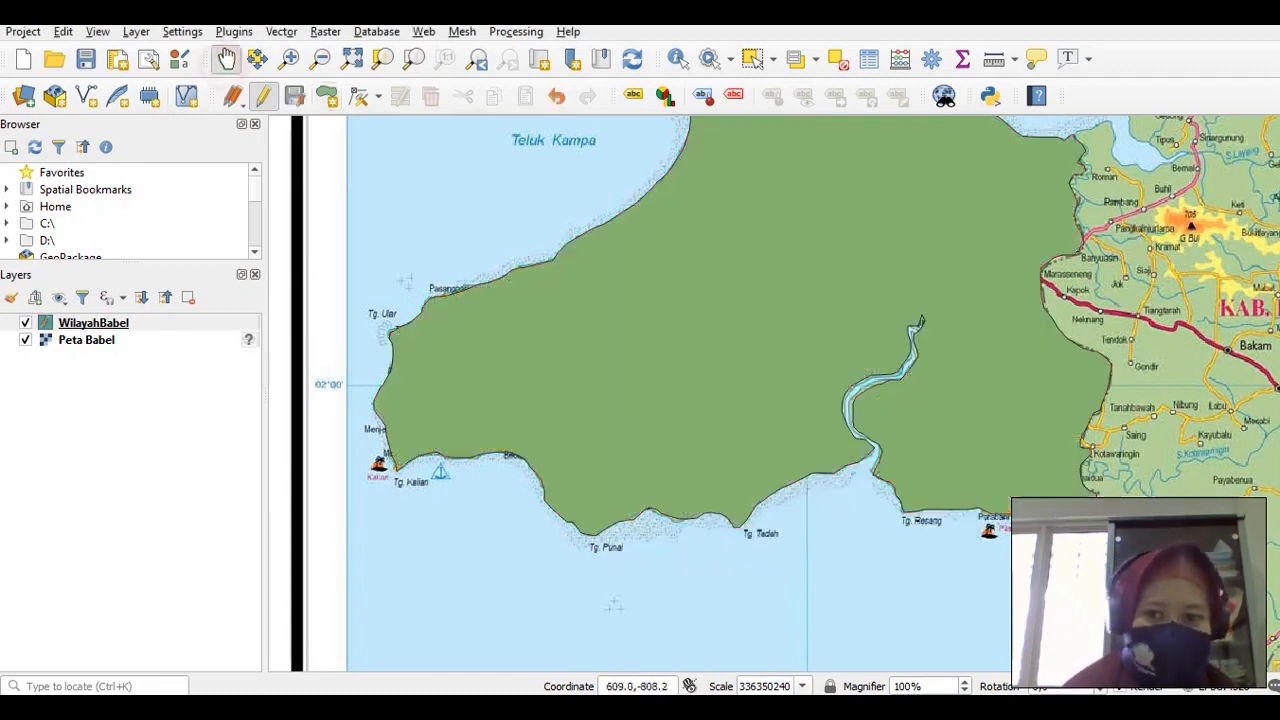
{"action": "left_click_drag", "start_coordinate": [936, 290], "coordinate": [787, 350]}
{"action": "left_click_drag", "start_coordinate": [1272, 345], "coordinate": [865, 340]}
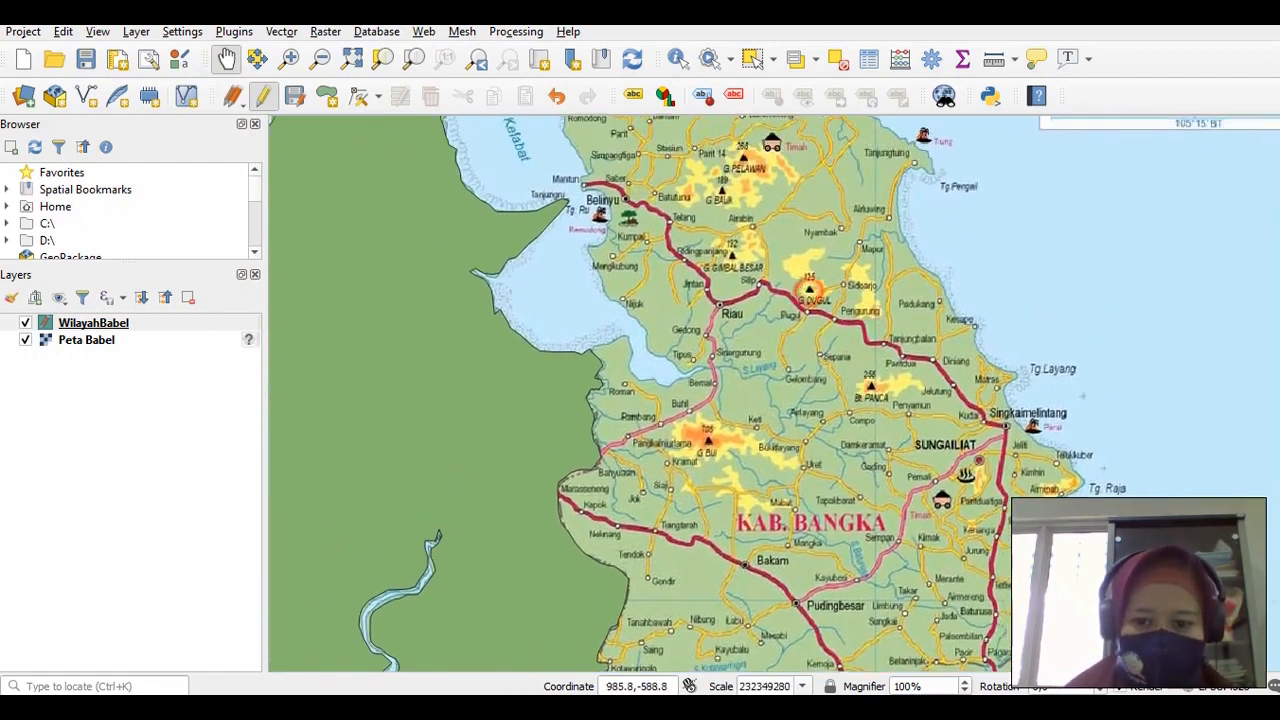
{"action": "left_click_drag", "start_coordinate": [809, 292], "coordinate": [695, 255]}
{"action": "left_click_drag", "start_coordinate": [792, 618], "coordinate": [719, 357]}
{"action": "left_click_drag", "start_coordinate": [778, 528], "coordinate": [744, 486]}
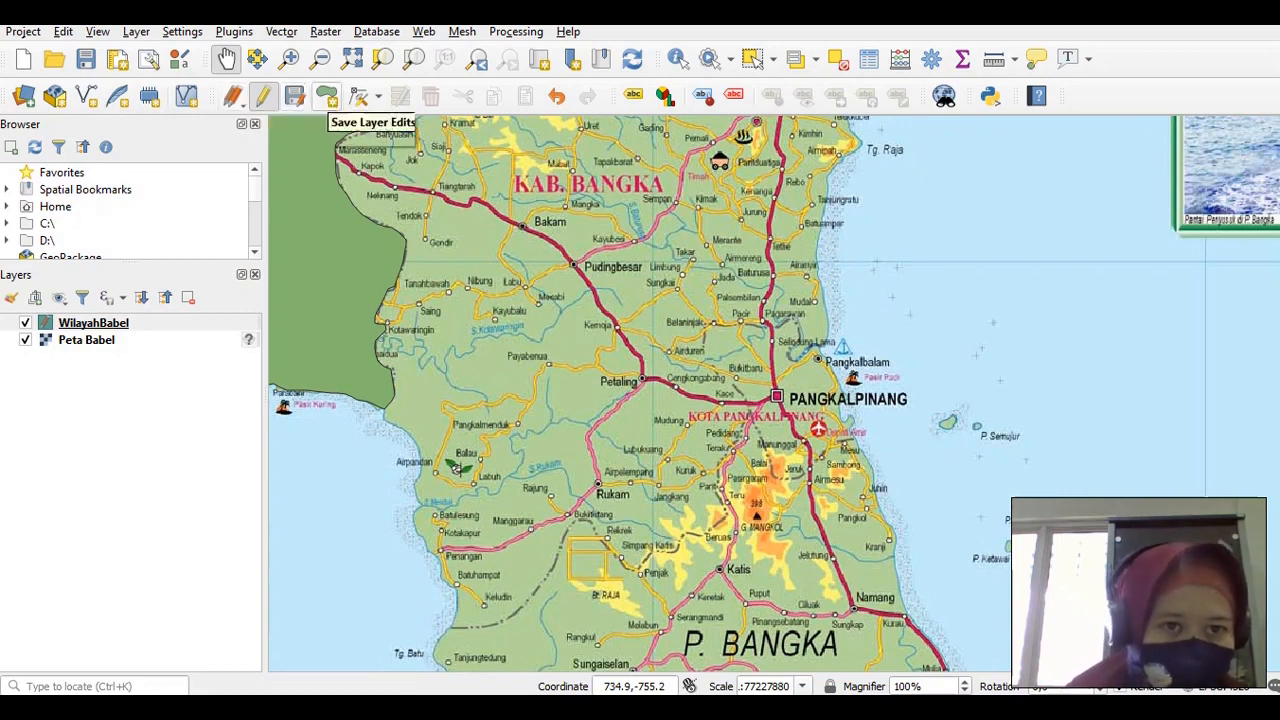
{"action": "left_click", "coordinate": [327, 96]}
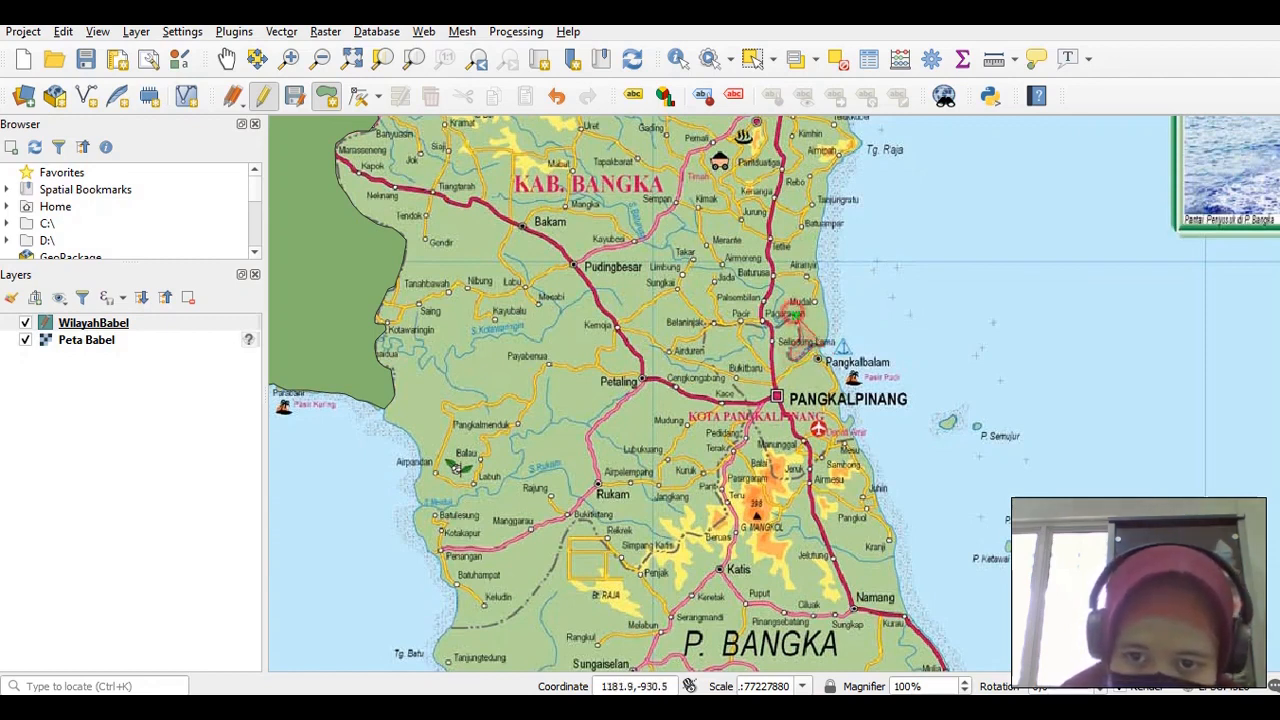
Trace the Pangkalpinang boundary from Pagarawan past Airduren, down to Jeruk and toward Sambong
{"action": "left_click", "coordinate": [733, 325]}
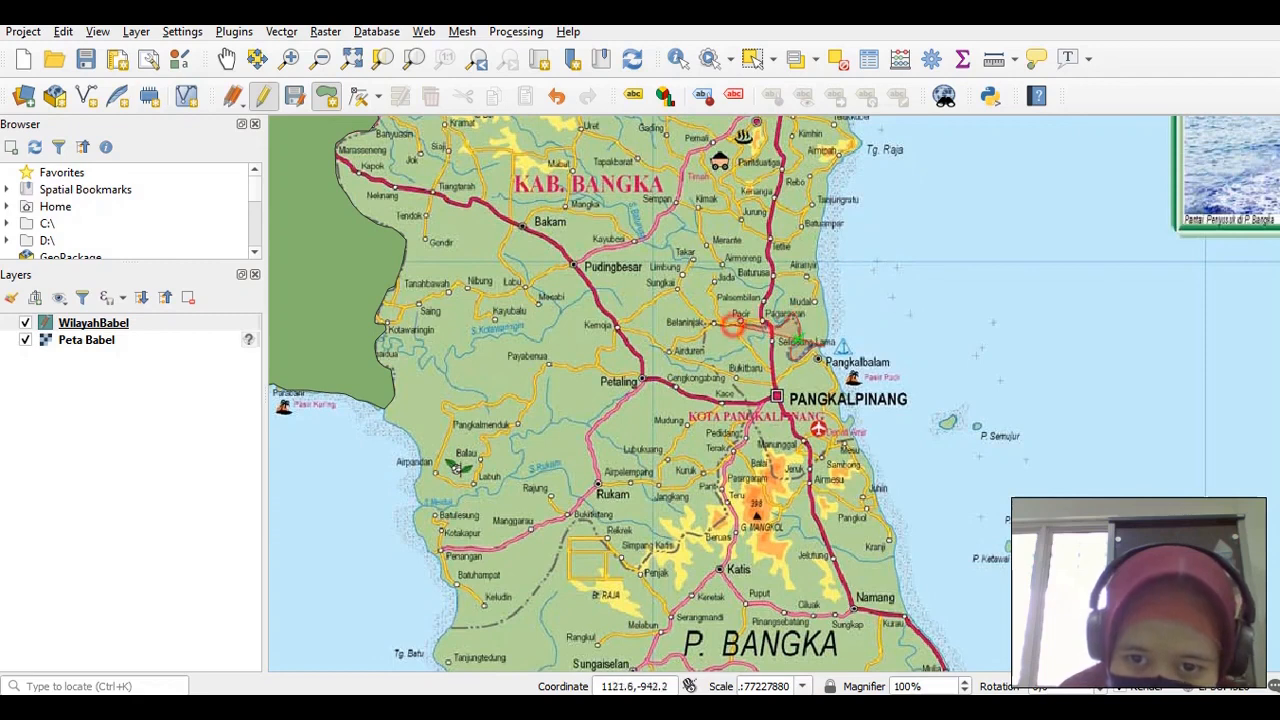
{"action": "left_click", "coordinate": [713, 324]}
{"action": "left_click", "coordinate": [706, 336]}
{"action": "left_click", "coordinate": [704, 349]}
{"action": "left_click", "coordinate": [712, 362]}
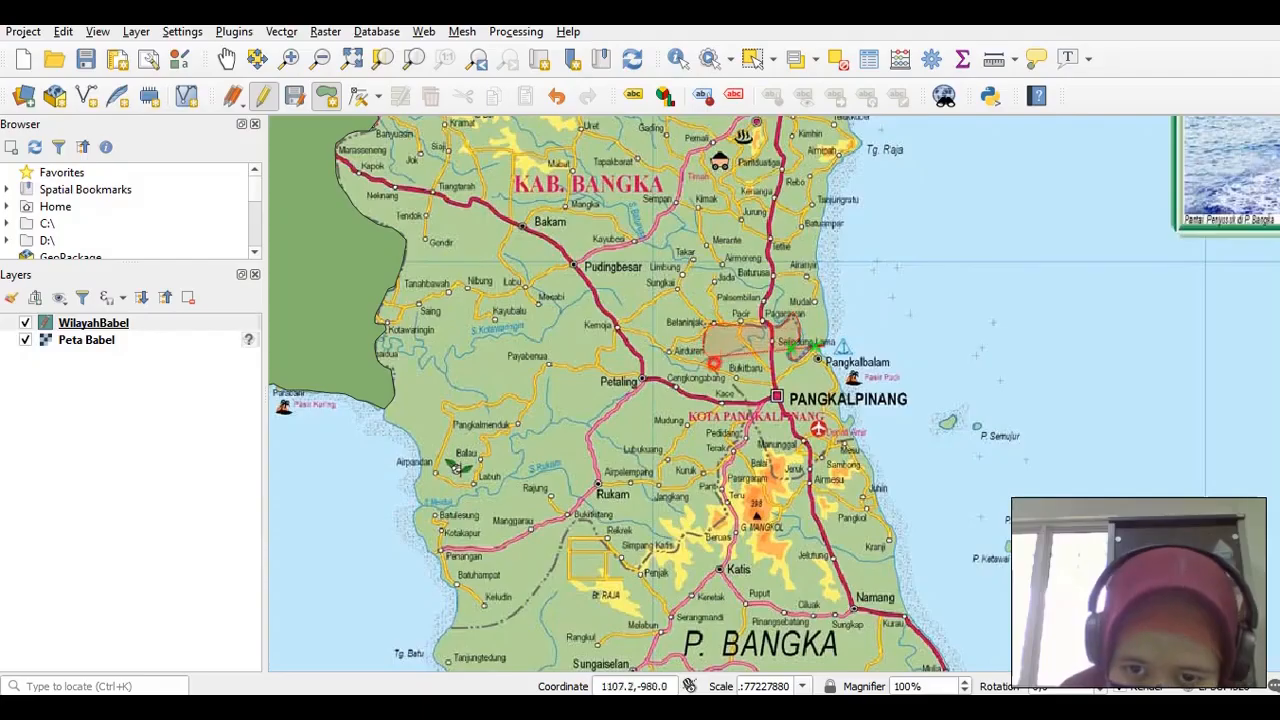
{"action": "left_click", "coordinate": [722, 373]}
{"action": "left_click", "coordinate": [732, 383]}
{"action": "left_click", "coordinate": [744, 394]}
{"action": "left_click", "coordinate": [756, 417]}
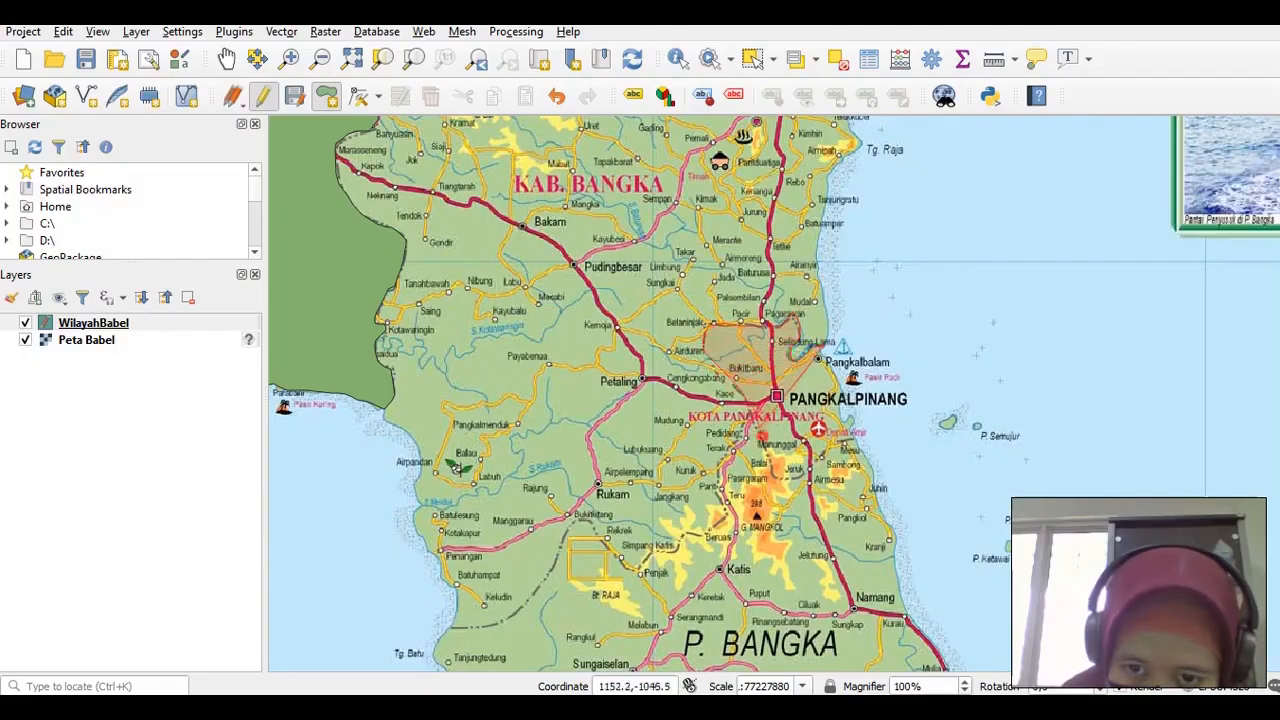
{"action": "left_click", "coordinate": [762, 436]}
{"action": "left_click", "coordinate": [769, 457]}
{"action": "left_click", "coordinate": [774, 470]}
{"action": "left_click", "coordinate": [780, 479]}
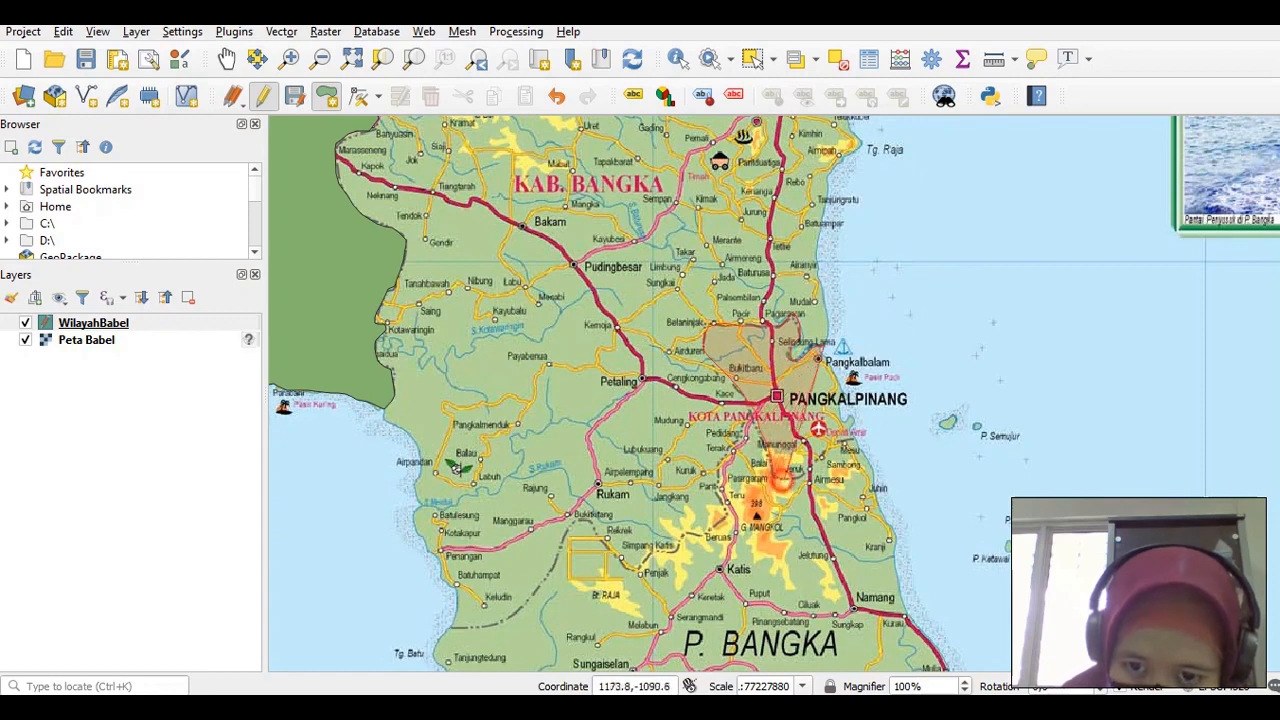
{"action": "left_click", "coordinate": [791, 480]}
{"action": "left_click", "coordinate": [803, 476]}
{"action": "left_click", "coordinate": [811, 467]}
Continue the outline up past Depati Amir and along the coast by Pangkalbalam to Selindung Lama
{"action": "left_click", "coordinate": [838, 443]}
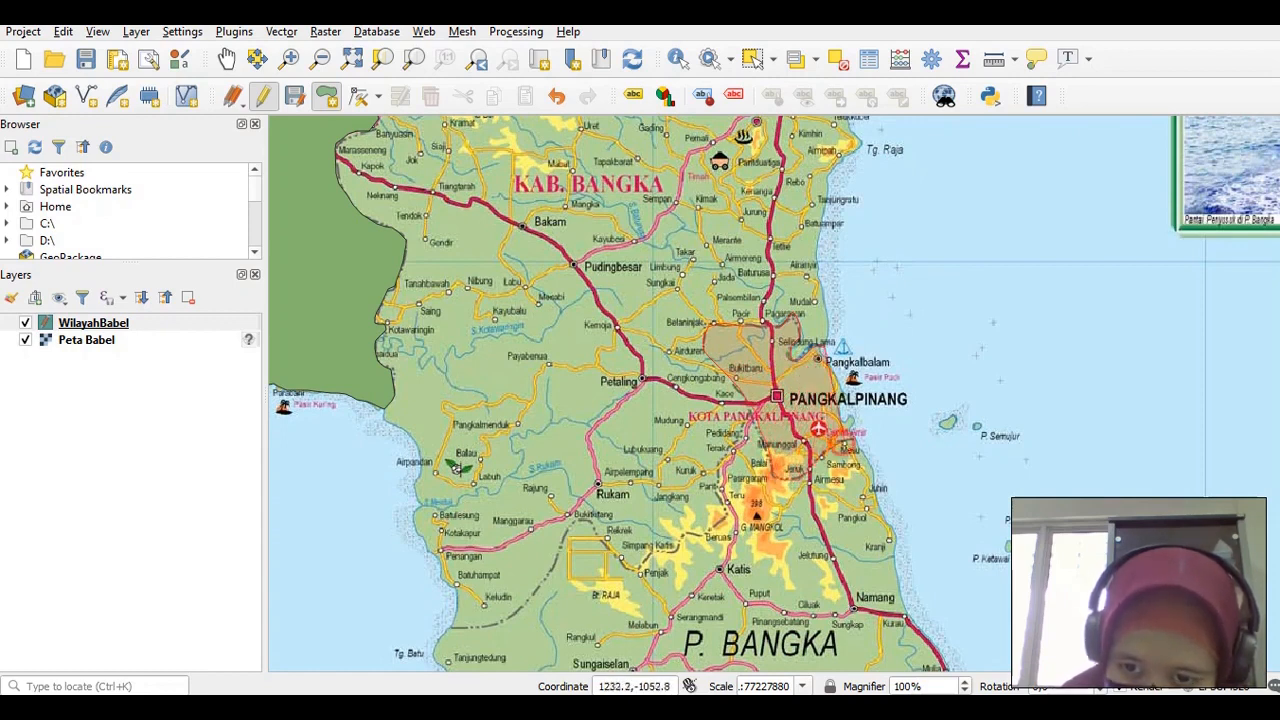
{"action": "left_click", "coordinate": [851, 439]}
{"action": "left_click", "coordinate": [856, 433]}
{"action": "left_click", "coordinate": [854, 428]}
{"action": "left_click", "coordinate": [855, 417]}
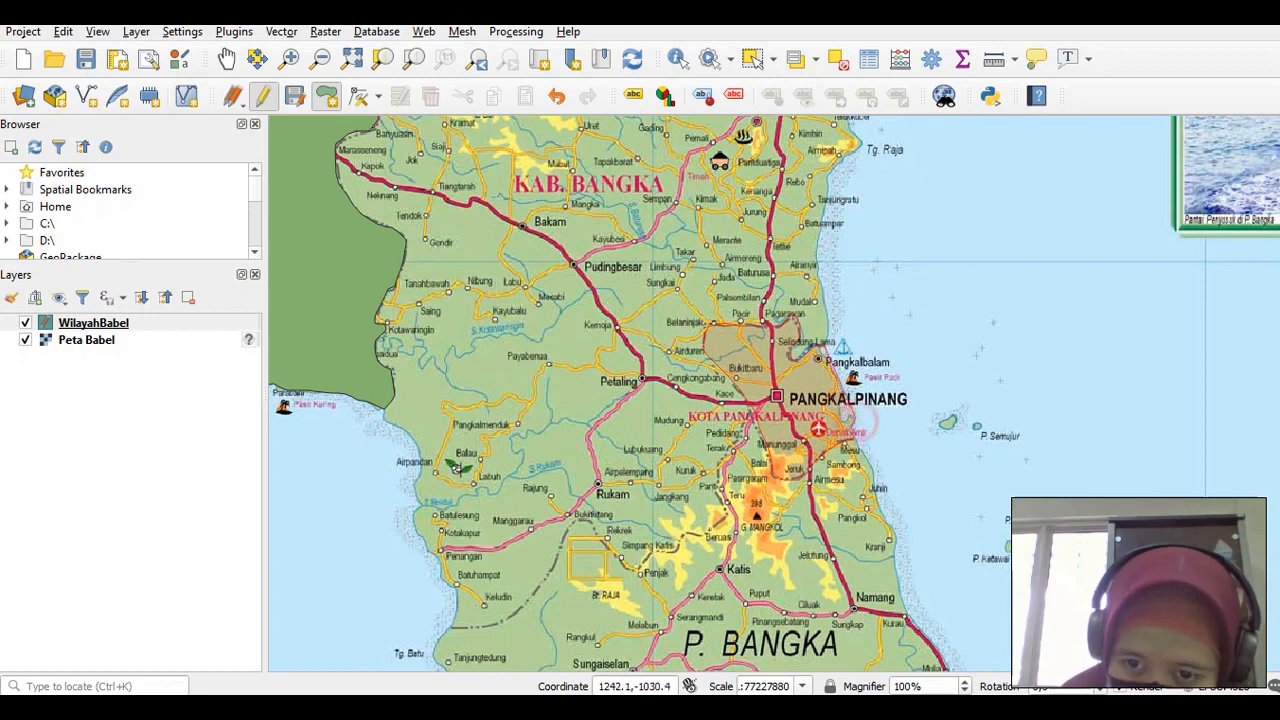
{"action": "left_click", "coordinate": [851, 418]}
{"action": "left_click", "coordinate": [843, 420]}
{"action": "left_click", "coordinate": [841, 411]}
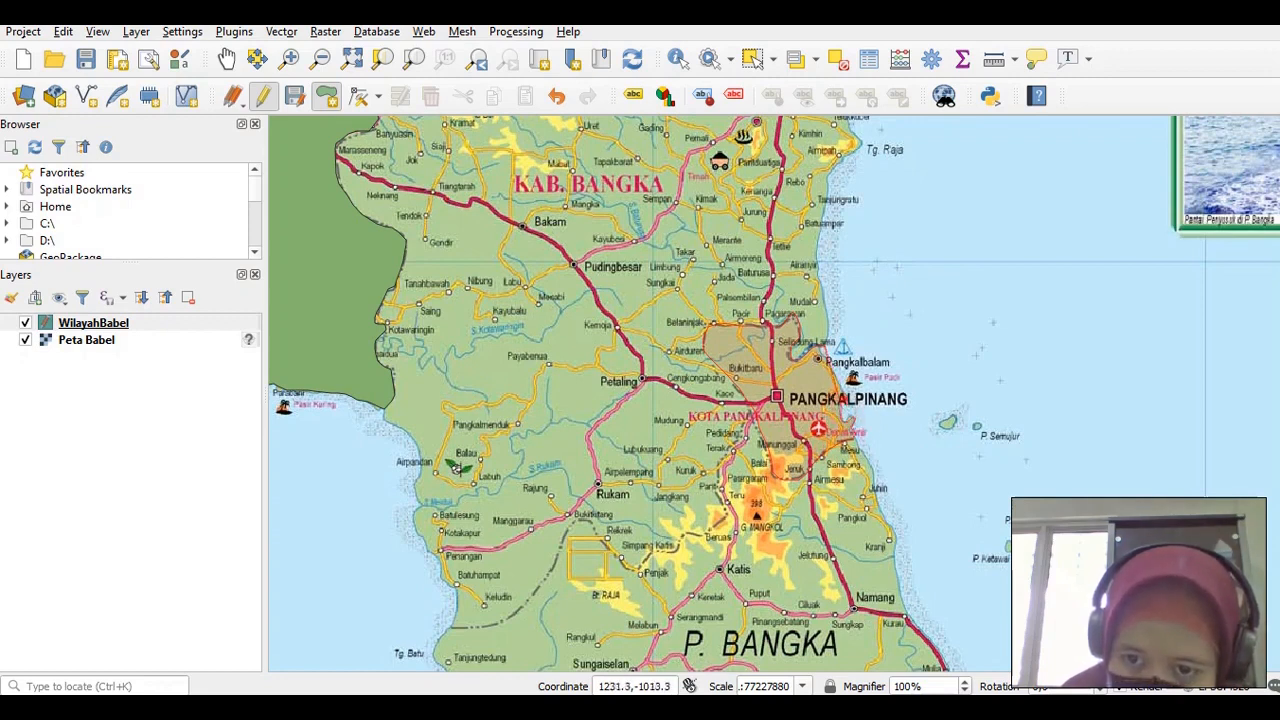
{"action": "left_click", "coordinate": [845, 399]}
{"action": "left_click", "coordinate": [845, 388]}
{"action": "left_click", "coordinate": [844, 381]}
{"action": "left_click", "coordinate": [835, 371]}
{"action": "left_click", "coordinate": [832, 365]}
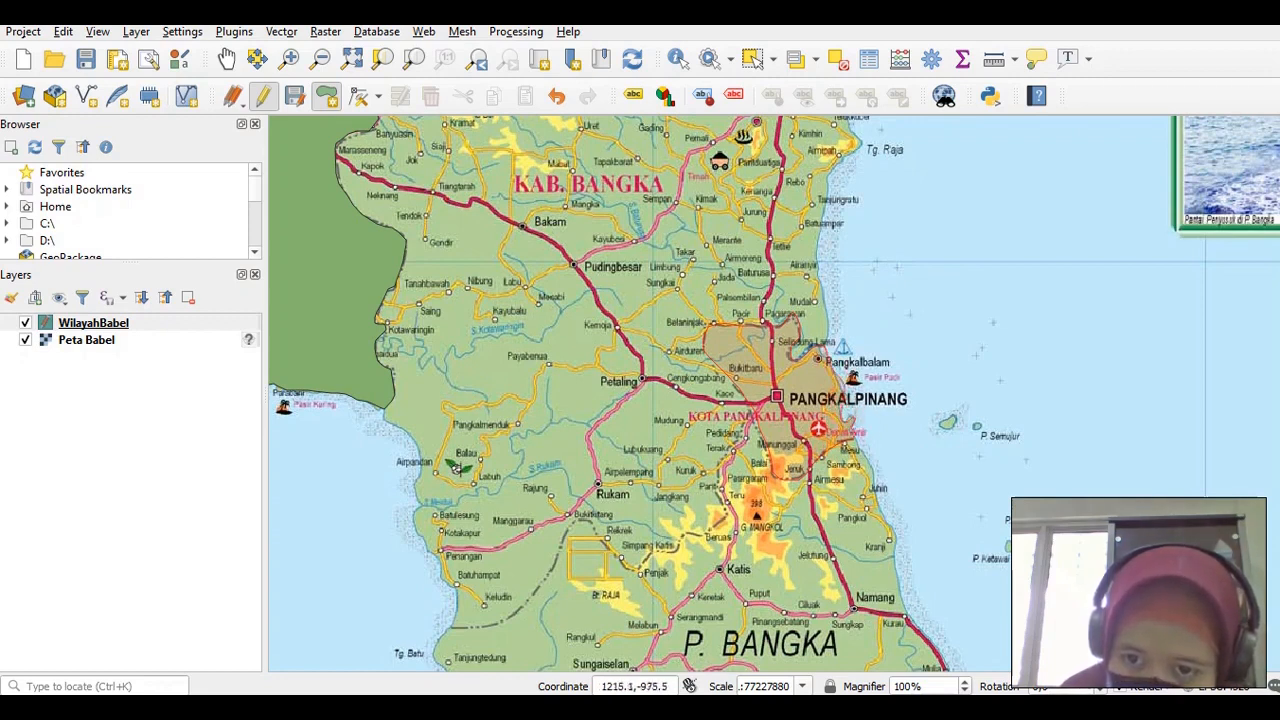
{"action": "left_click", "coordinate": [825, 356]}
{"action": "left_click", "coordinate": [821, 350]}
{"action": "left_click", "coordinate": [820, 344]}
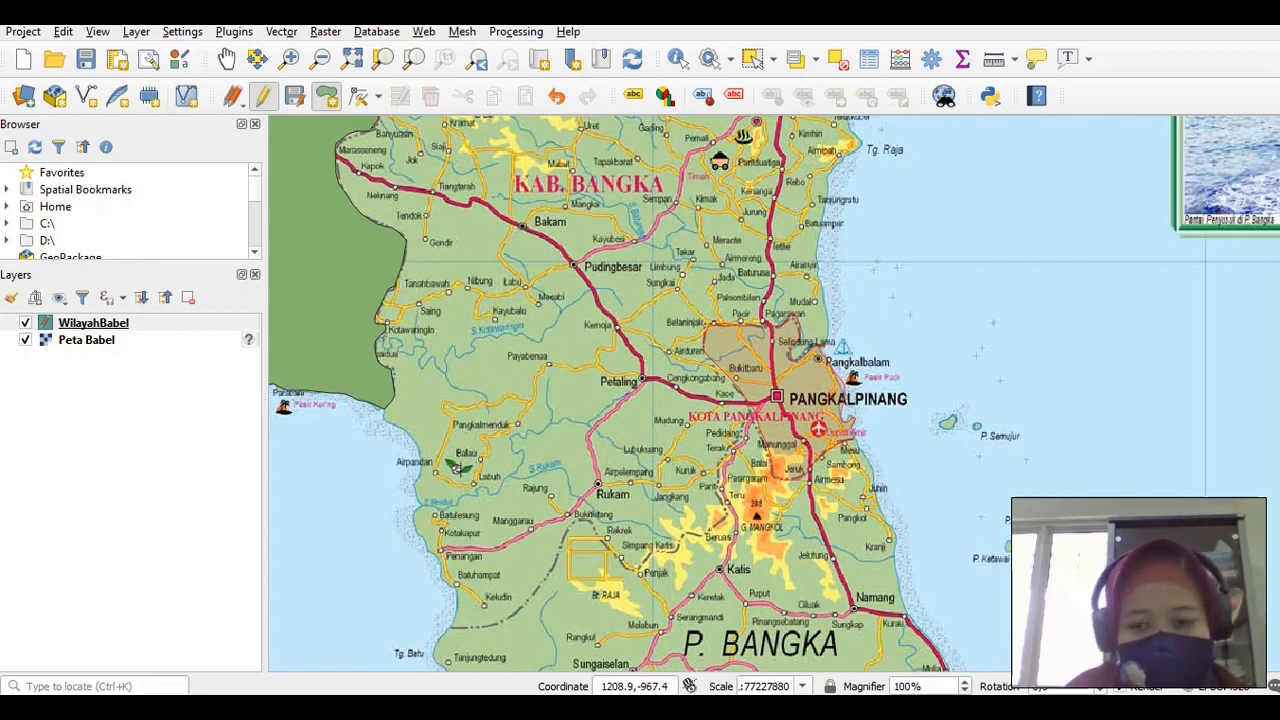
Close the Pangkalpinang polygon with id 2 and kab 'Kota Madya'
{"action": "right_click", "coordinate": [820, 350]}
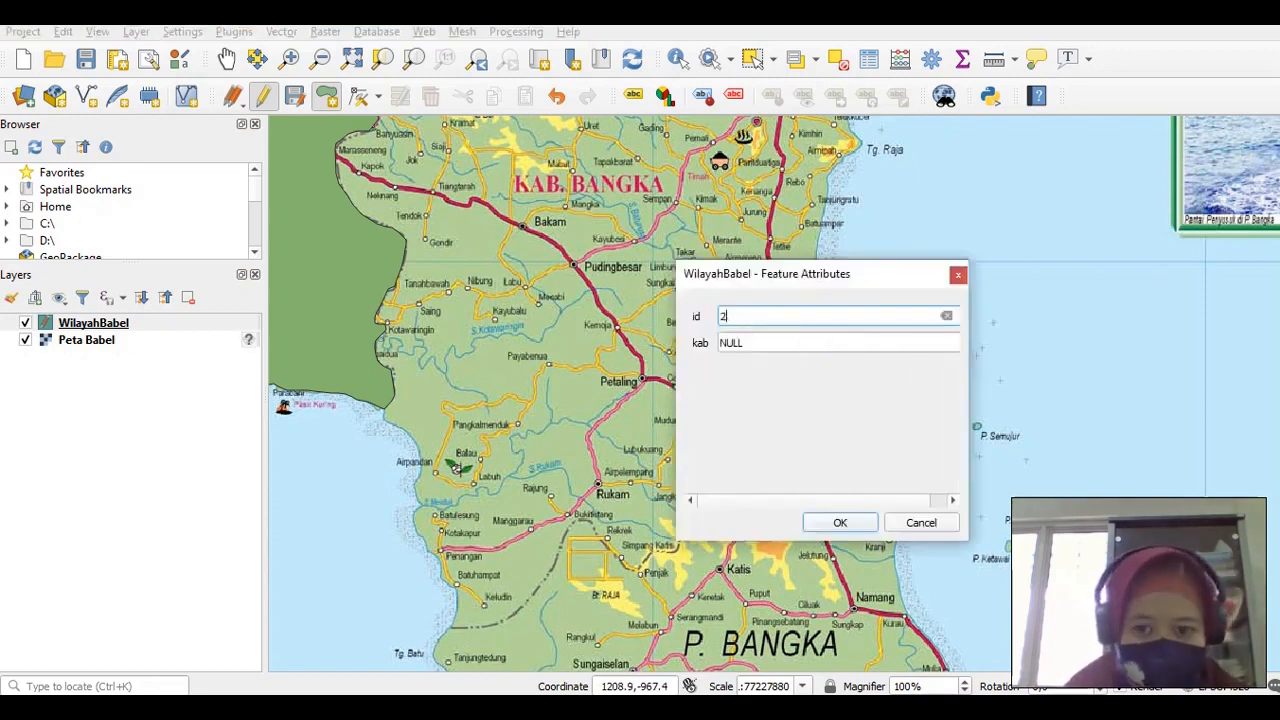
{"action": "key", "text": "Tab"}
{"action": "type", "text": "Pa"}
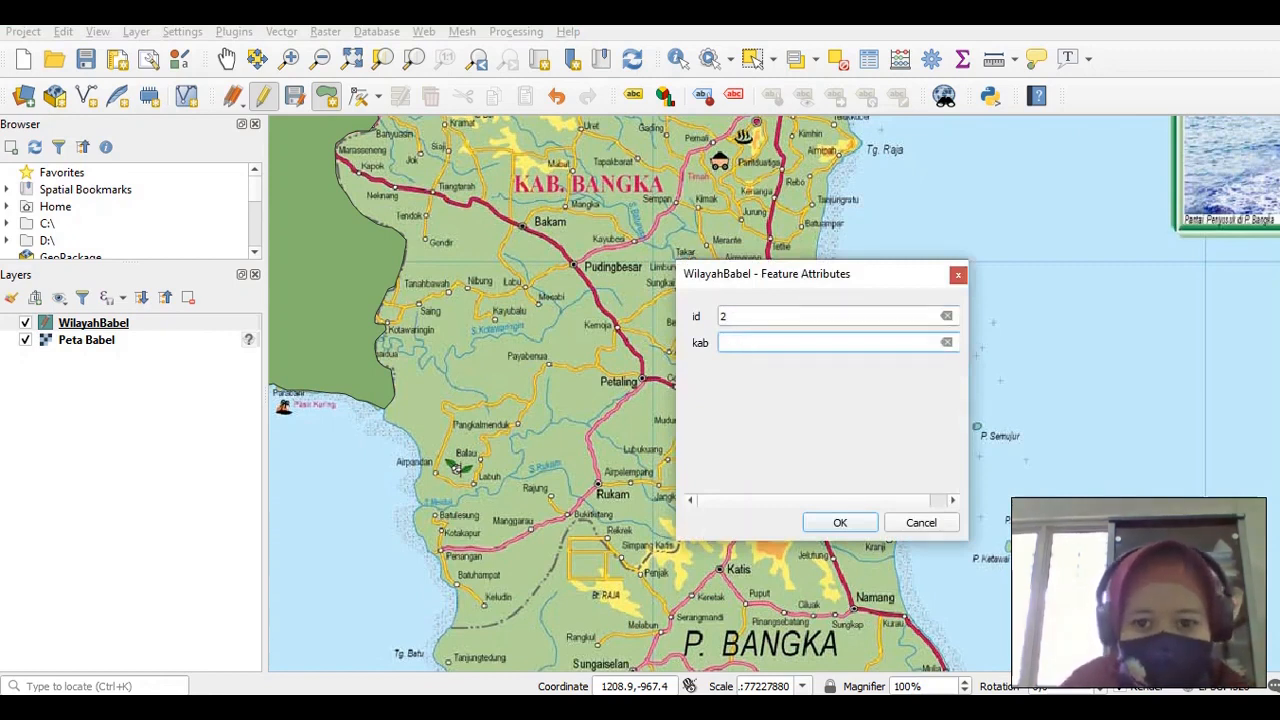
{"action": "type", "text": "ta Madya"}
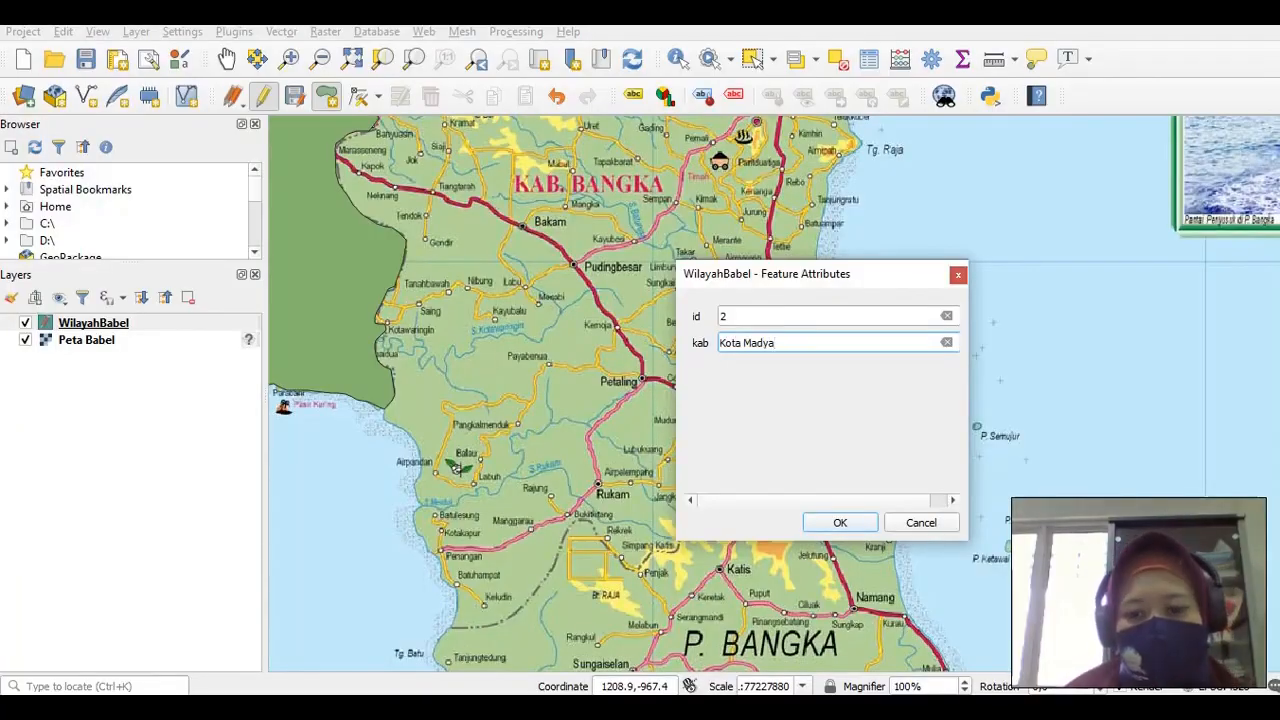
{"action": "key", "text": "Return"}
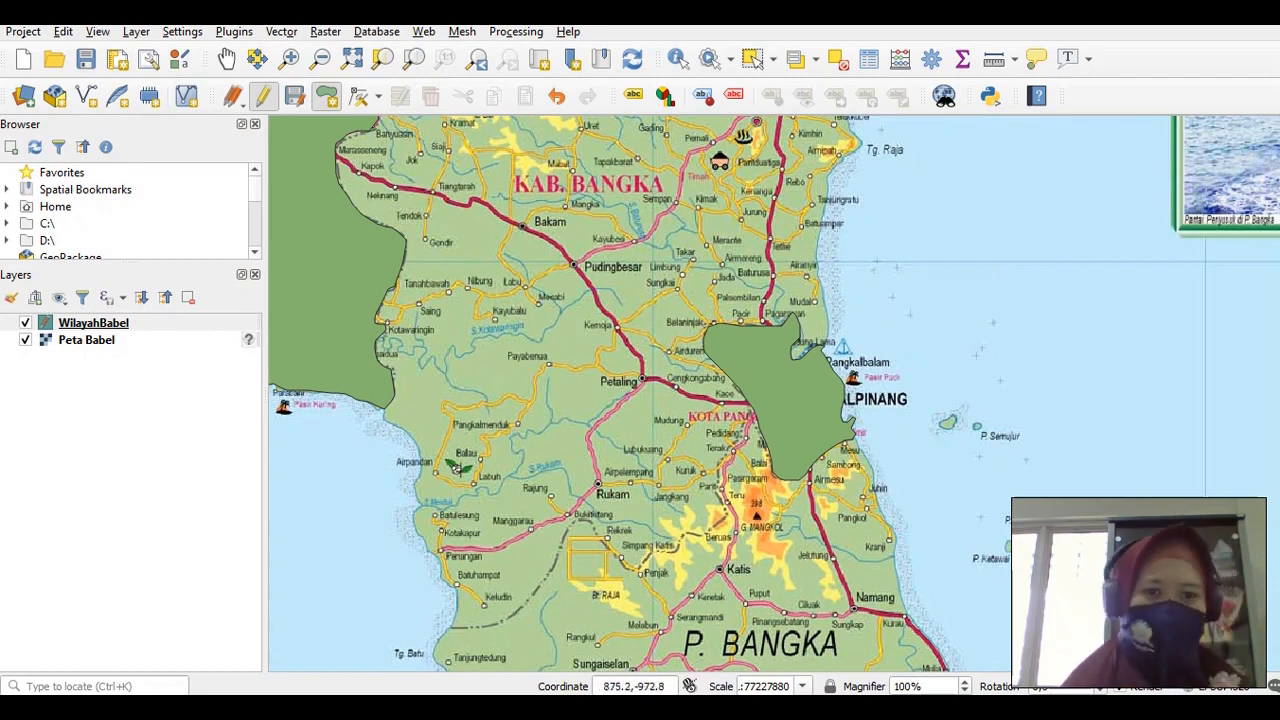
Save the WilayahBabel layer edits and show the whole province map
{"action": "left_click", "coordinate": [295, 97]}
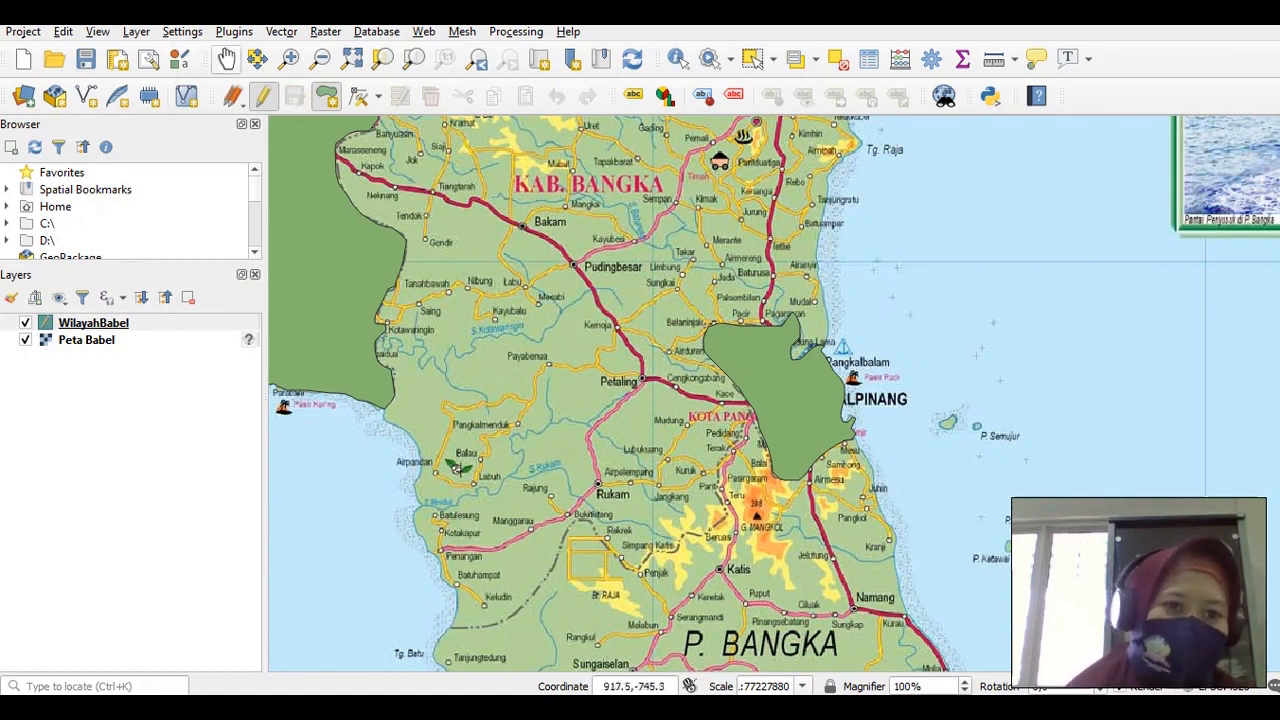
{"action": "left_click", "coordinate": [226, 59]}
{"action": "left_click_drag", "start_coordinate": [490, 300], "coordinate": [582, 390]}
{"action": "left_click_drag", "start_coordinate": [536, 217], "coordinate": [647, 439]}
{"action": "left_click_drag", "start_coordinate": [494, 346], "coordinate": [600, 473]}
{"action": "left_click", "coordinate": [351, 58]}
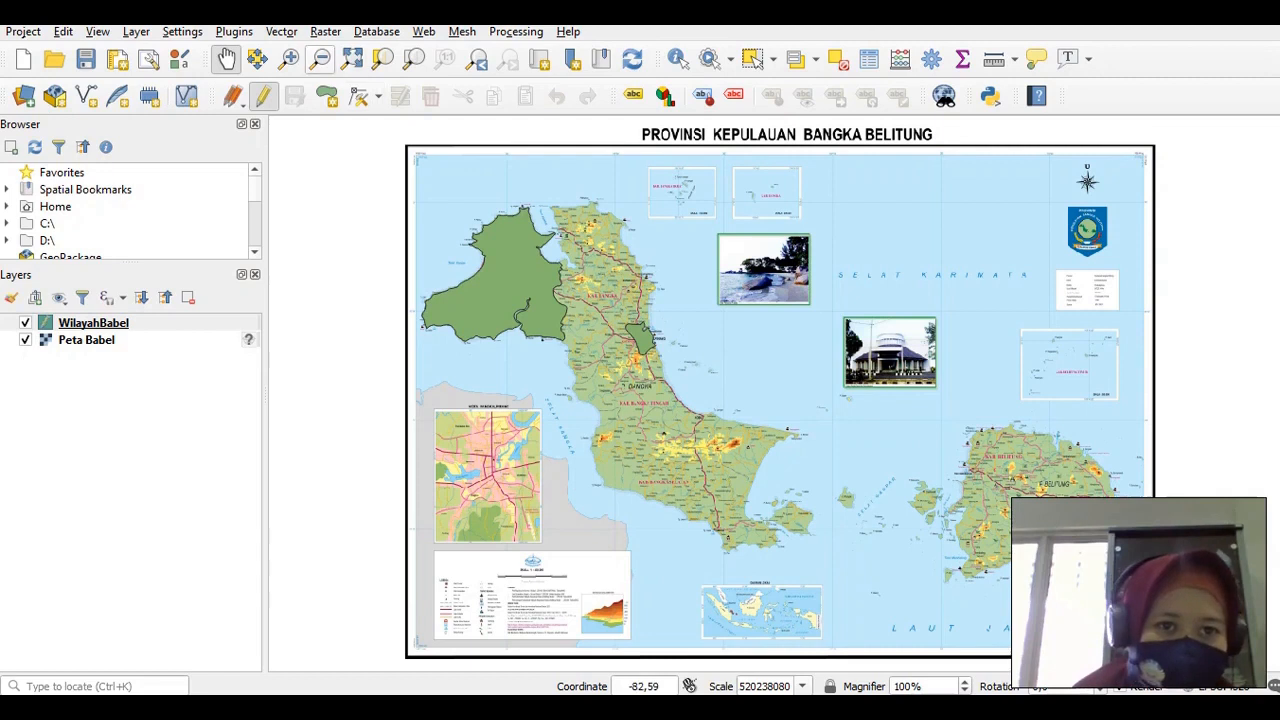
Zoom in on northern Bangka around Kab. Bangka
{"action": "left_click", "coordinate": [289, 58]}
{"action": "left_click_drag", "start_coordinate": [484, 162], "coordinate": [695, 419]}
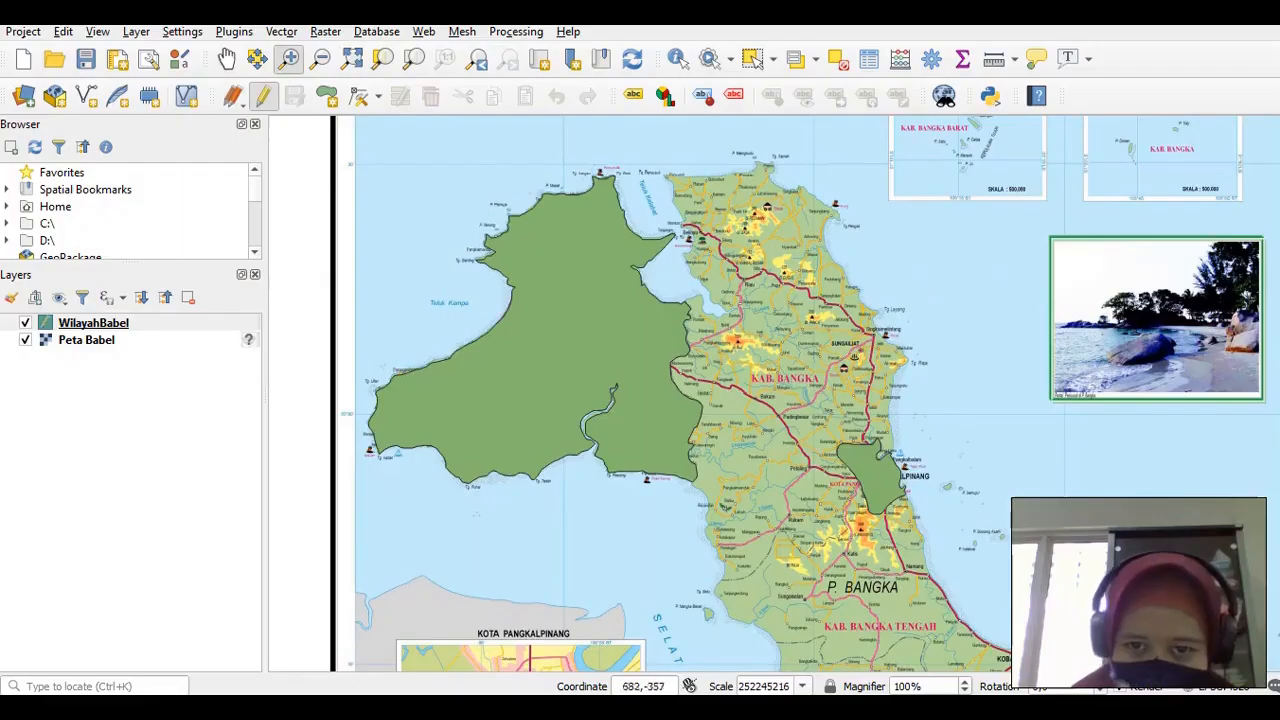
{"action": "left_click_drag", "start_coordinate": [624, 144], "coordinate": [984, 616]}
{"action": "left_click_drag", "start_coordinate": [583, 198], "coordinate": [806, 489]}
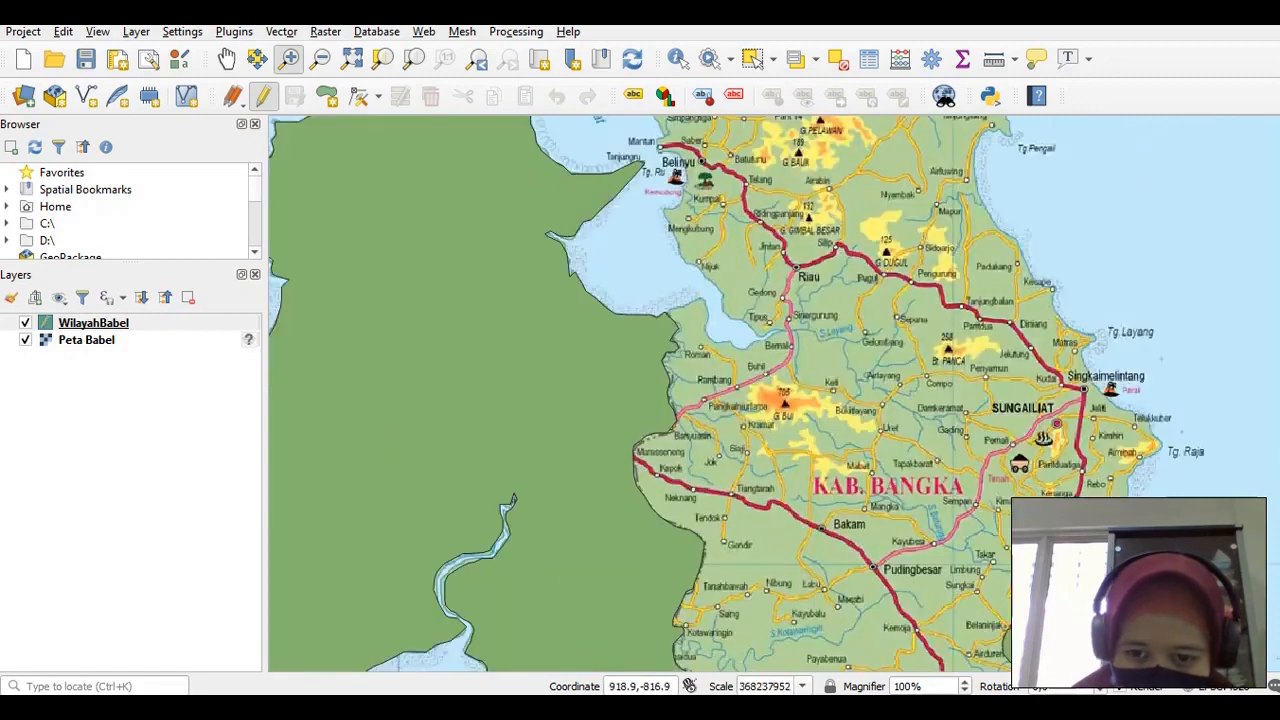
{"action": "left_click", "coordinate": [814, 497]}
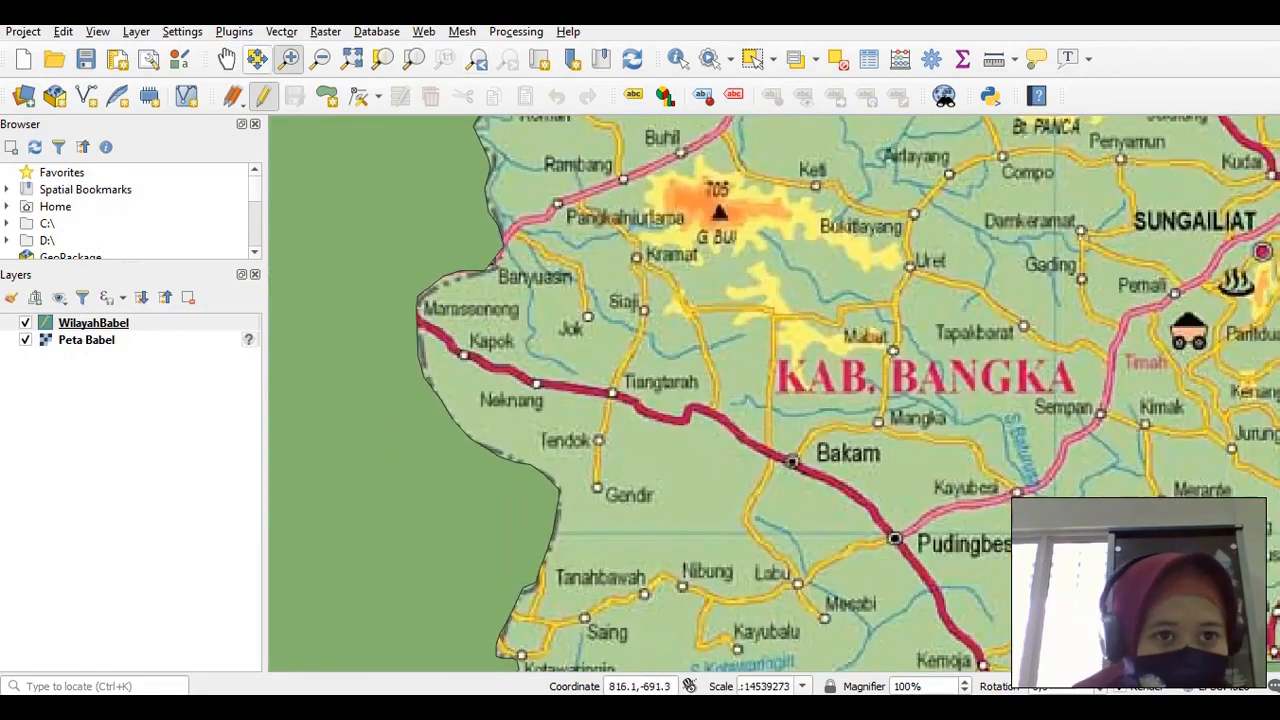
Pan around Pudingbesar, Rukam and Katis, then zoom back out to the whole sheet
{"action": "left_click", "coordinate": [231, 56]}
{"action": "left_click_drag", "start_coordinate": [997, 610], "coordinate": [871, 483]}
{"action": "left_click_drag", "start_coordinate": [941, 578], "coordinate": [780, 397]}
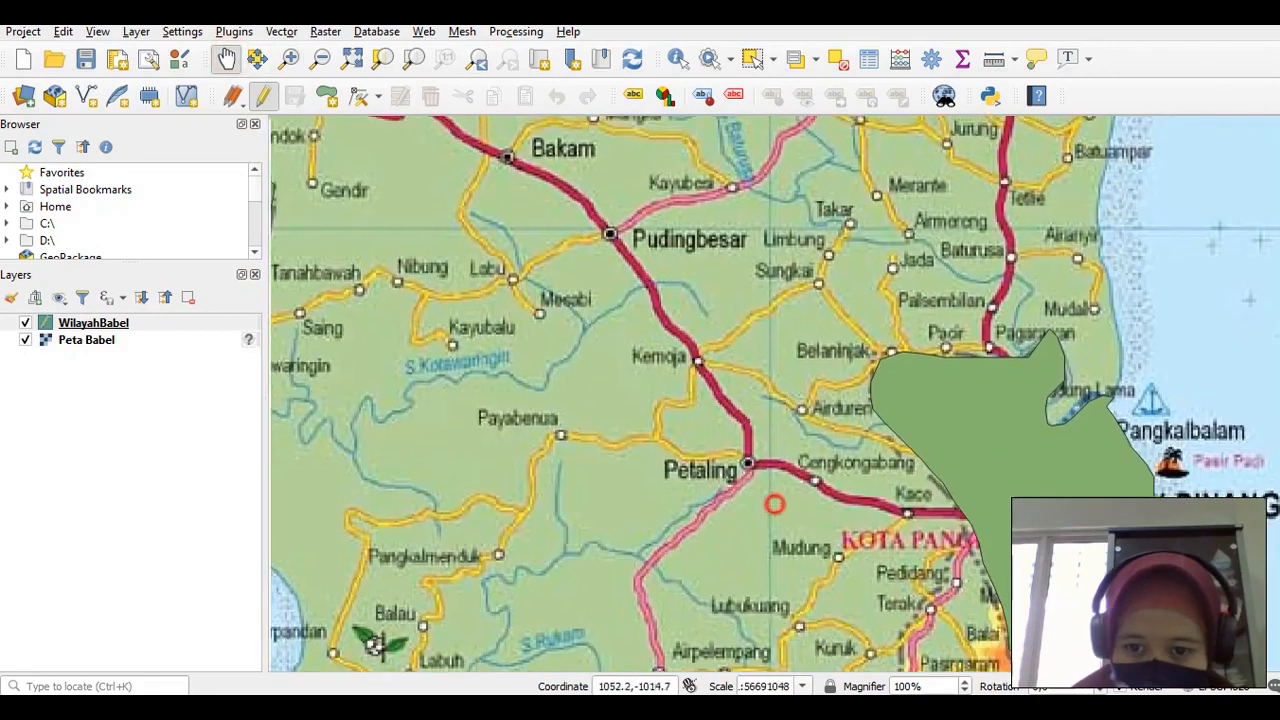
{"action": "left_click_drag", "start_coordinate": [774, 503], "coordinate": [692, 323]}
{"action": "left_click_drag", "start_coordinate": [638, 515], "coordinate": [754, 336]}
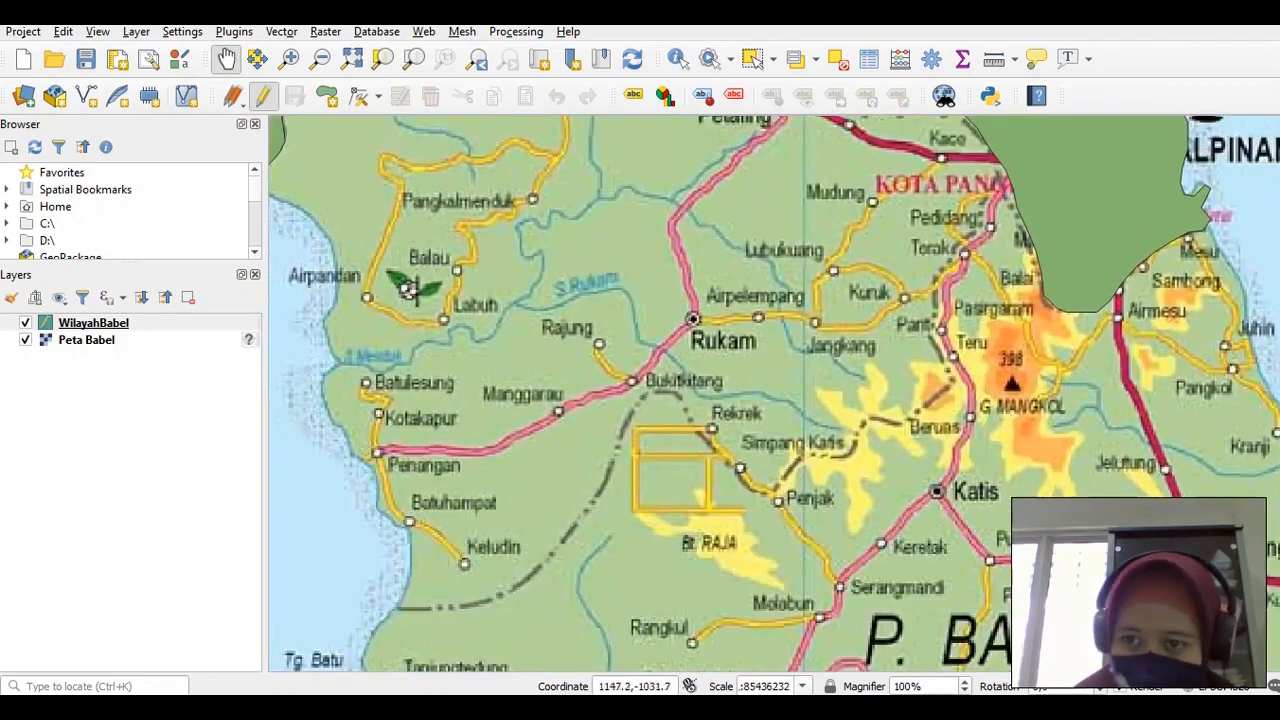
{"action": "left_click_drag", "start_coordinate": [640, 210], "coordinate": [745, 375]}
{"action": "left_click_drag", "start_coordinate": [661, 228], "coordinate": [739, 417]}
{"action": "left_click_drag", "start_coordinate": [552, 290], "coordinate": [563, 415]}
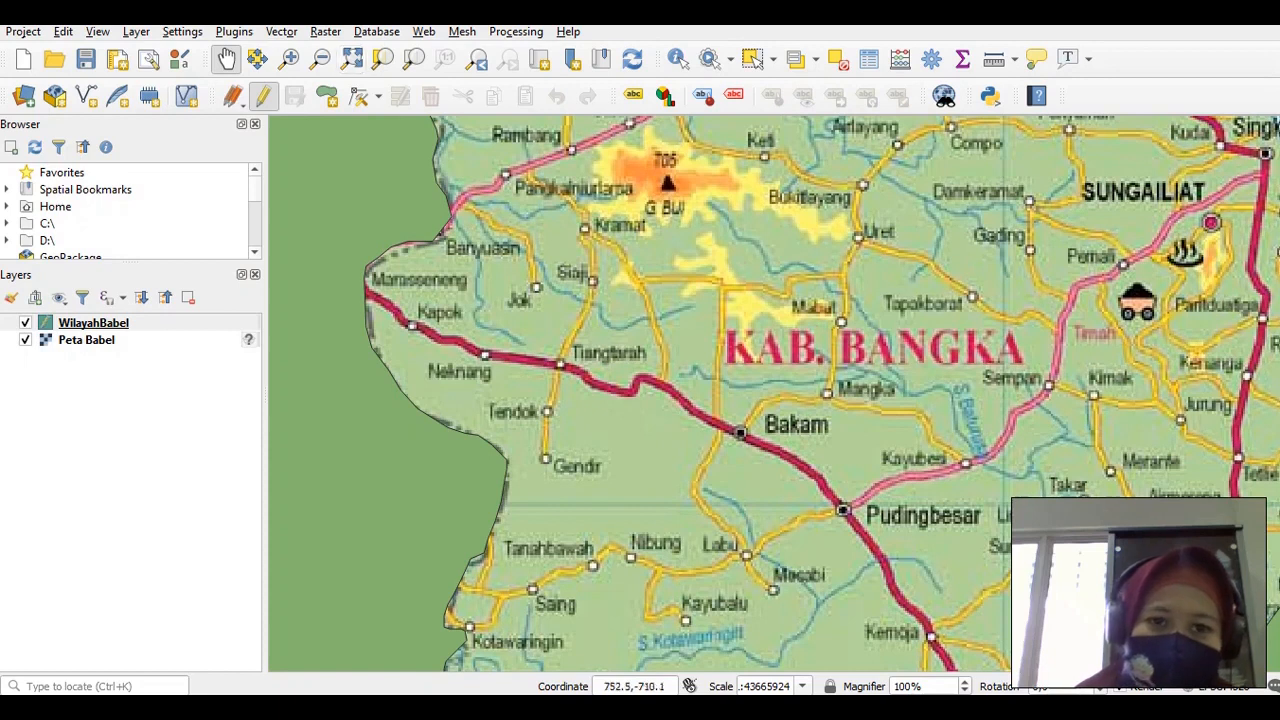
{"action": "left_click", "coordinate": [320, 58]}
{"action": "left_click", "coordinate": [550, 248]}
{"action": "left_click_drag", "start_coordinate": [596, 246], "coordinate": [648, 198]}
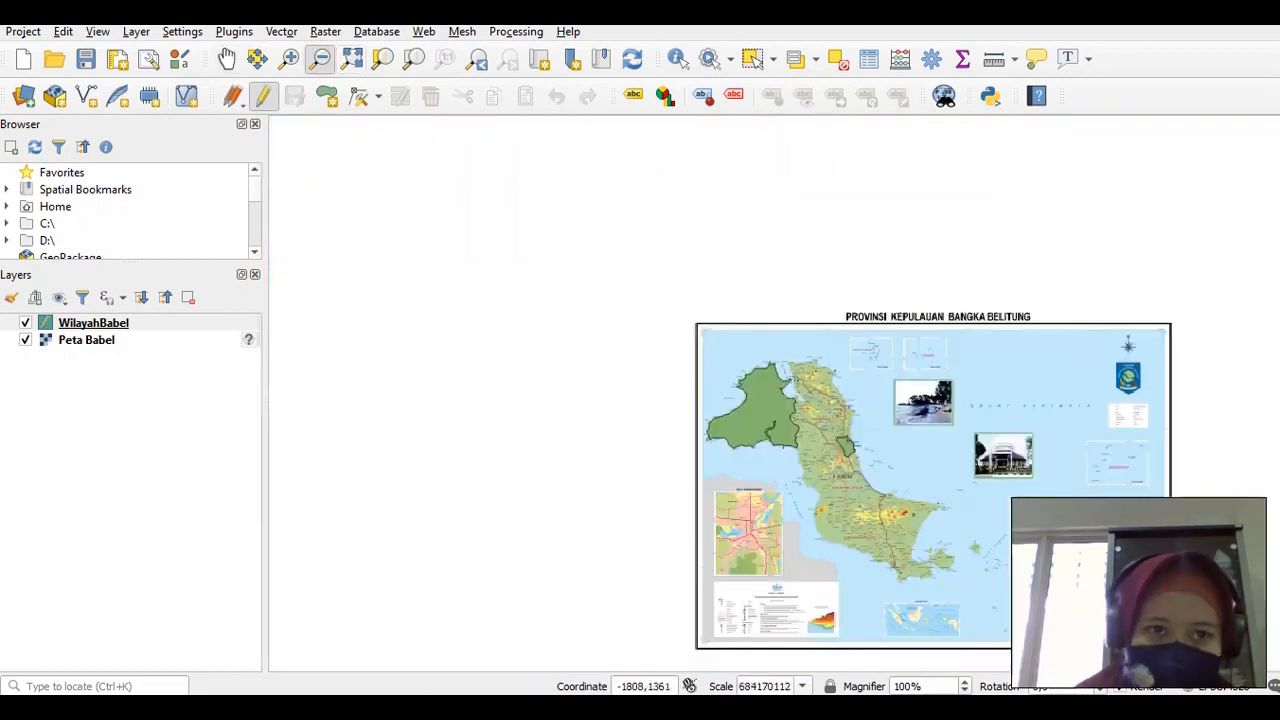
{"action": "left_click", "coordinate": [289, 58]}
{"action": "left_click", "coordinate": [862, 416]}
{"action": "left_click", "coordinate": [862, 416]}
{"action": "left_click", "coordinate": [866, 414]}
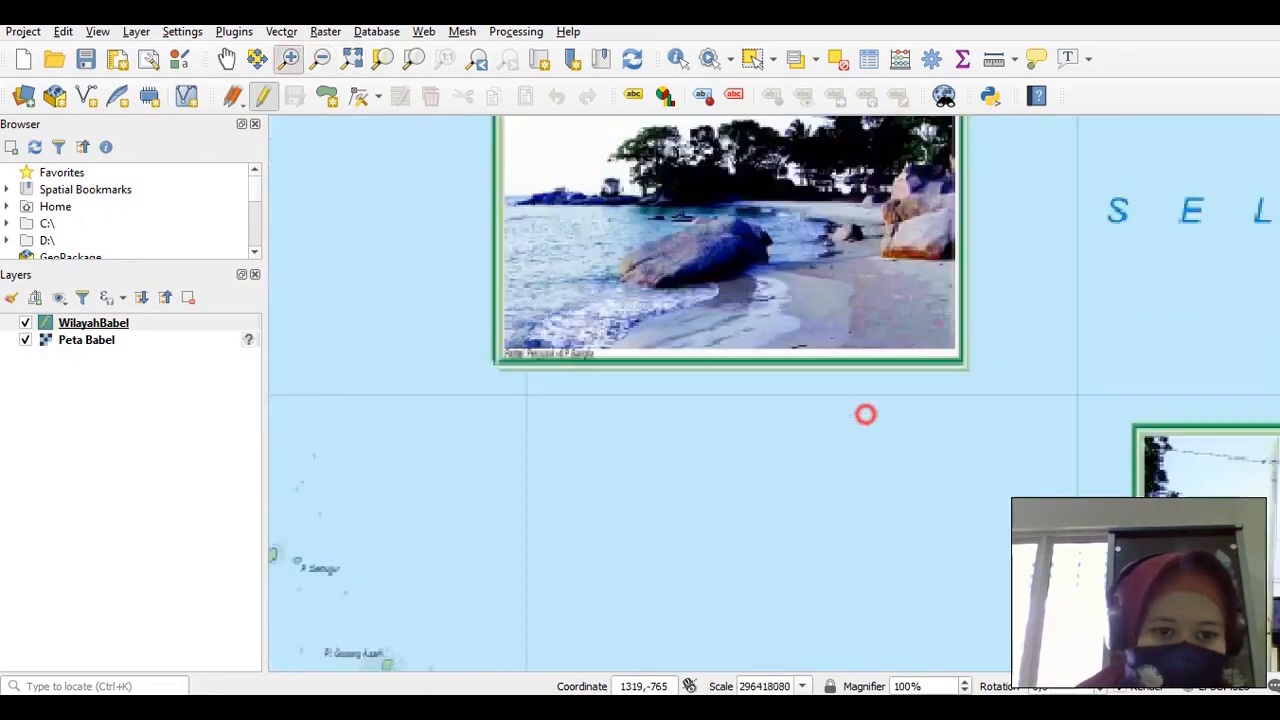
{"action": "left_click", "coordinate": [226, 58]}
{"action": "left_click_drag", "start_coordinate": [470, 305], "coordinate": [603, 328]}
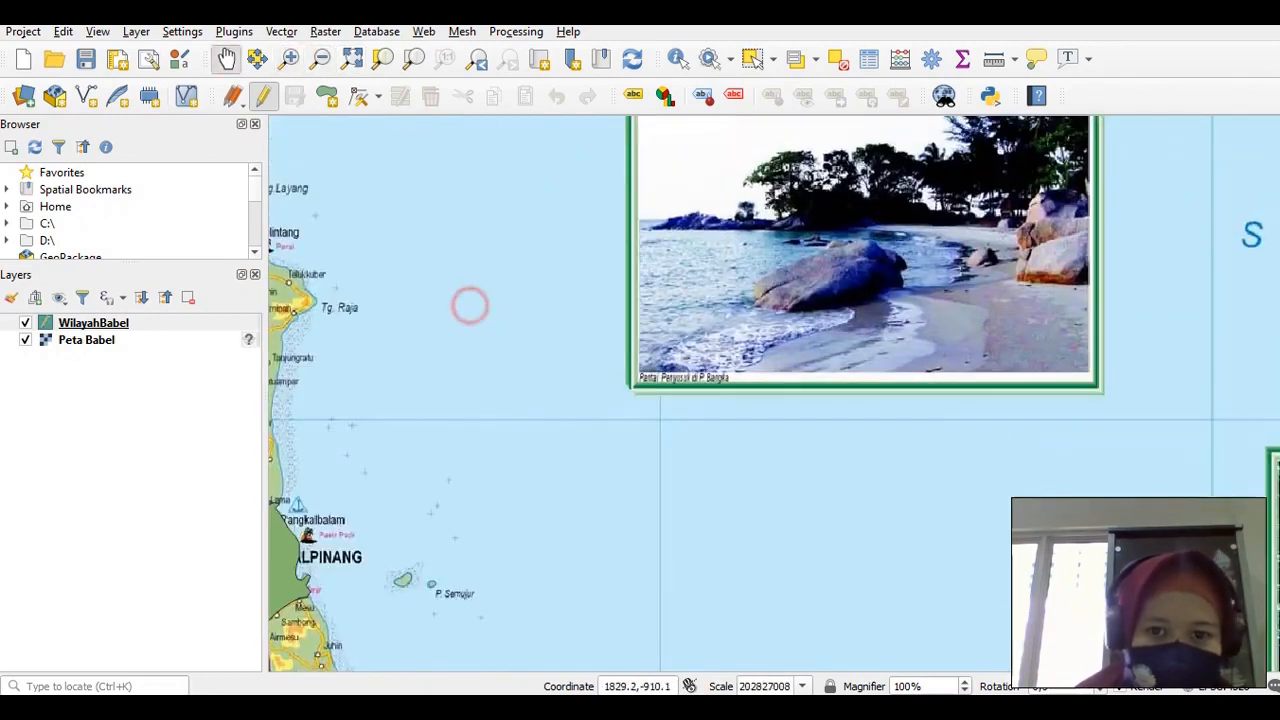
{"action": "left_click_drag", "start_coordinate": [583, 267], "coordinate": [856, 474]}
{"action": "left_click_drag", "start_coordinate": [549, 506], "coordinate": [885, 598]}
{"action": "left_click_drag", "start_coordinate": [603, 392], "coordinate": [735, 434]}
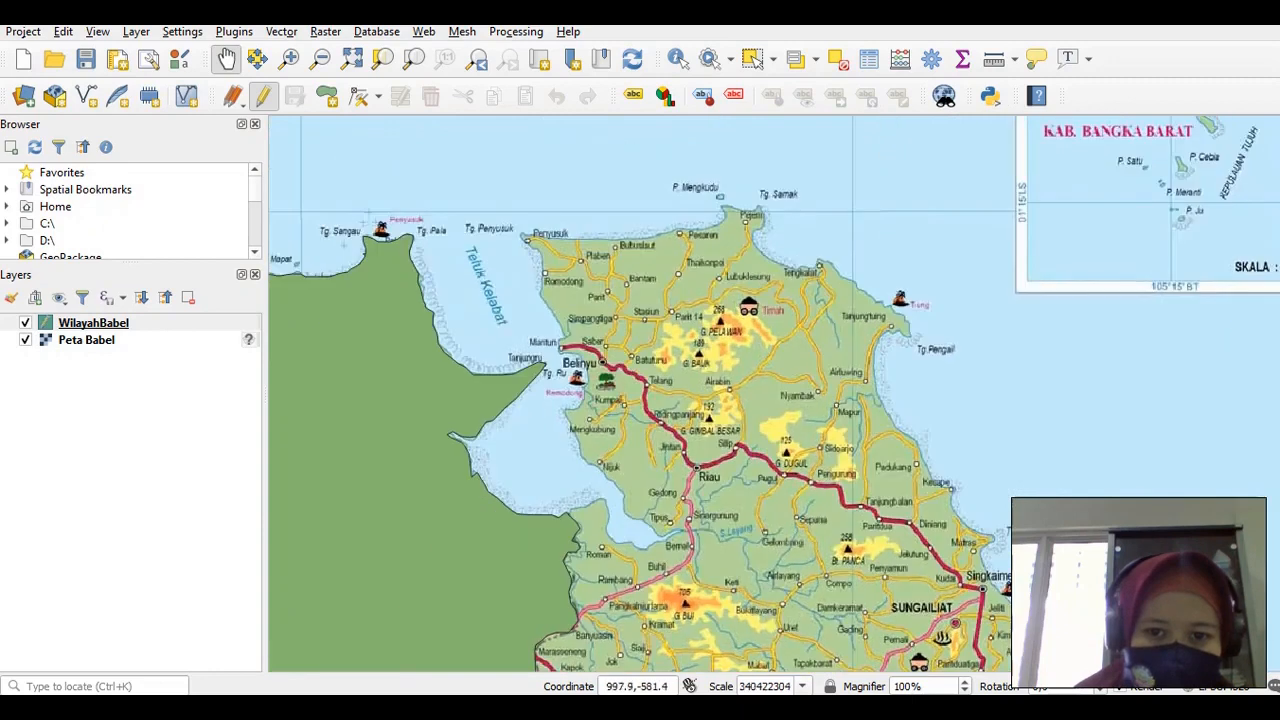
{"action": "left_click_drag", "start_coordinate": [687, 500], "coordinate": [740, 427]}
{"action": "left_click_drag", "start_coordinate": [726, 527], "coordinate": [736, 299]}
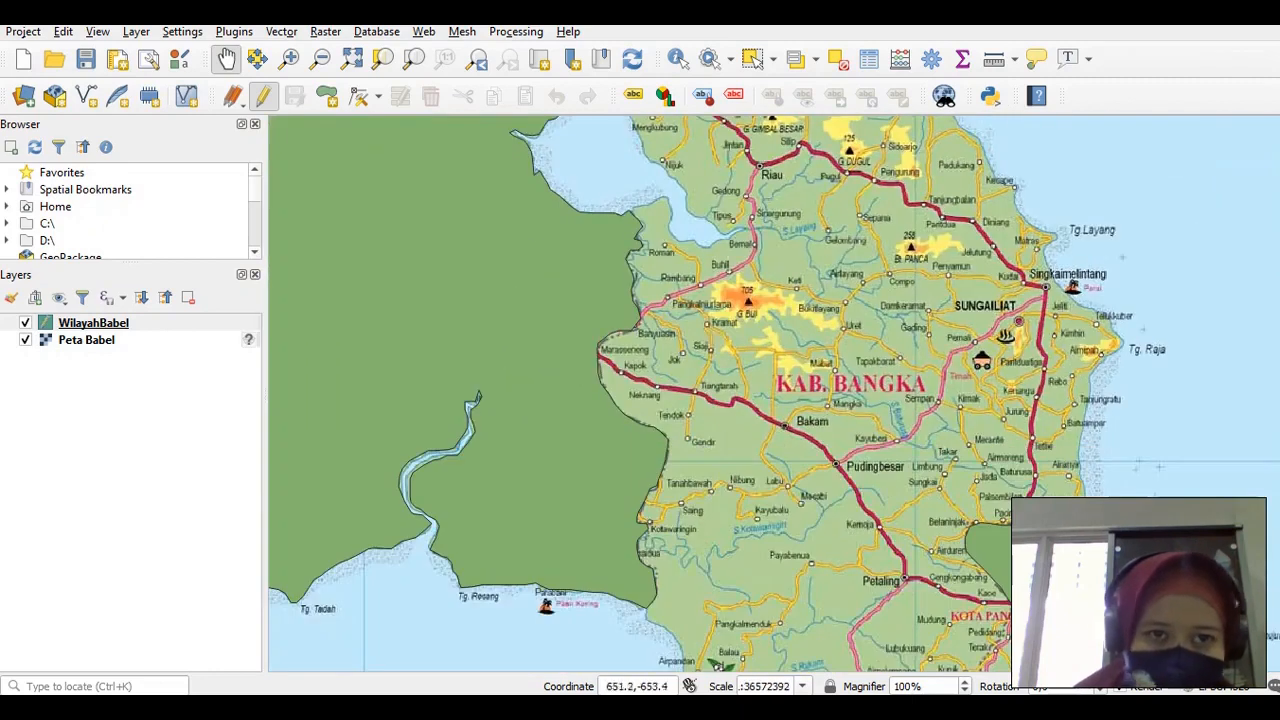
{"action": "left_click", "coordinate": [327, 96]}
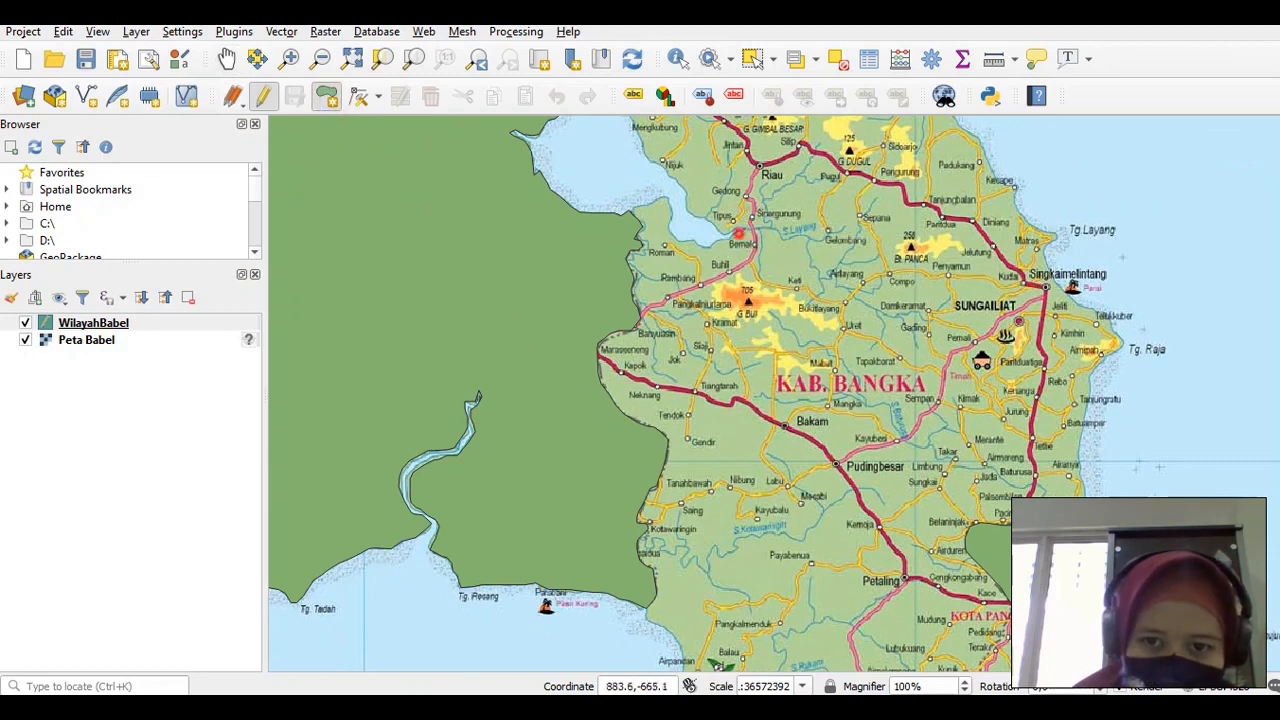
{"action": "left_click", "coordinate": [688, 240]}
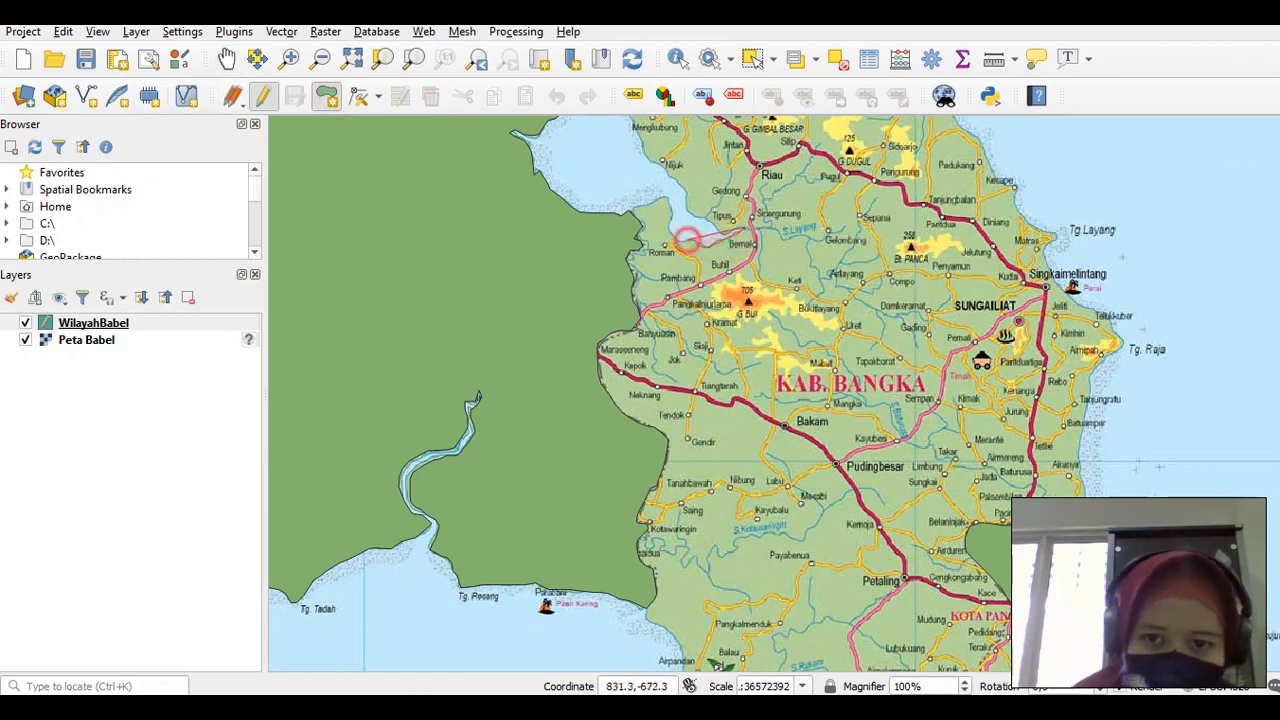
{"action": "left_click", "coordinate": [674, 234]}
{"action": "left_click", "coordinate": [673, 220]}
{"action": "left_click", "coordinate": [675, 207]}
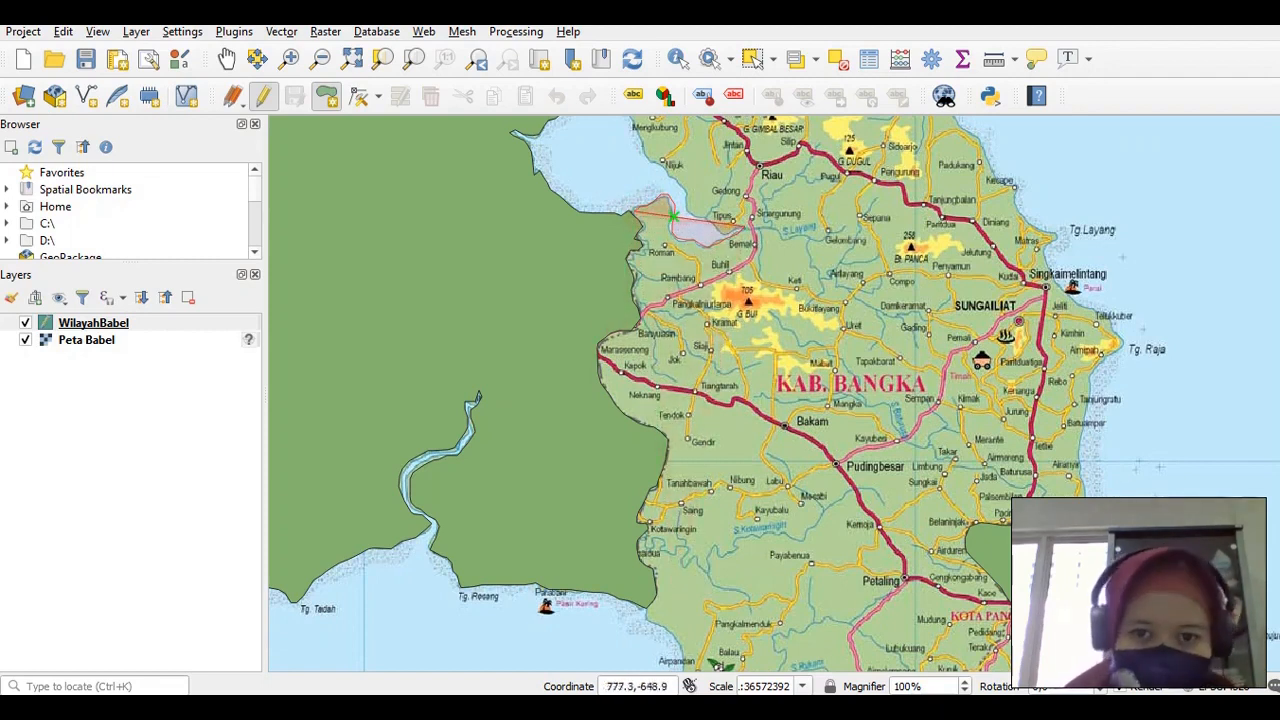
{"action": "left_click", "coordinate": [632, 213]}
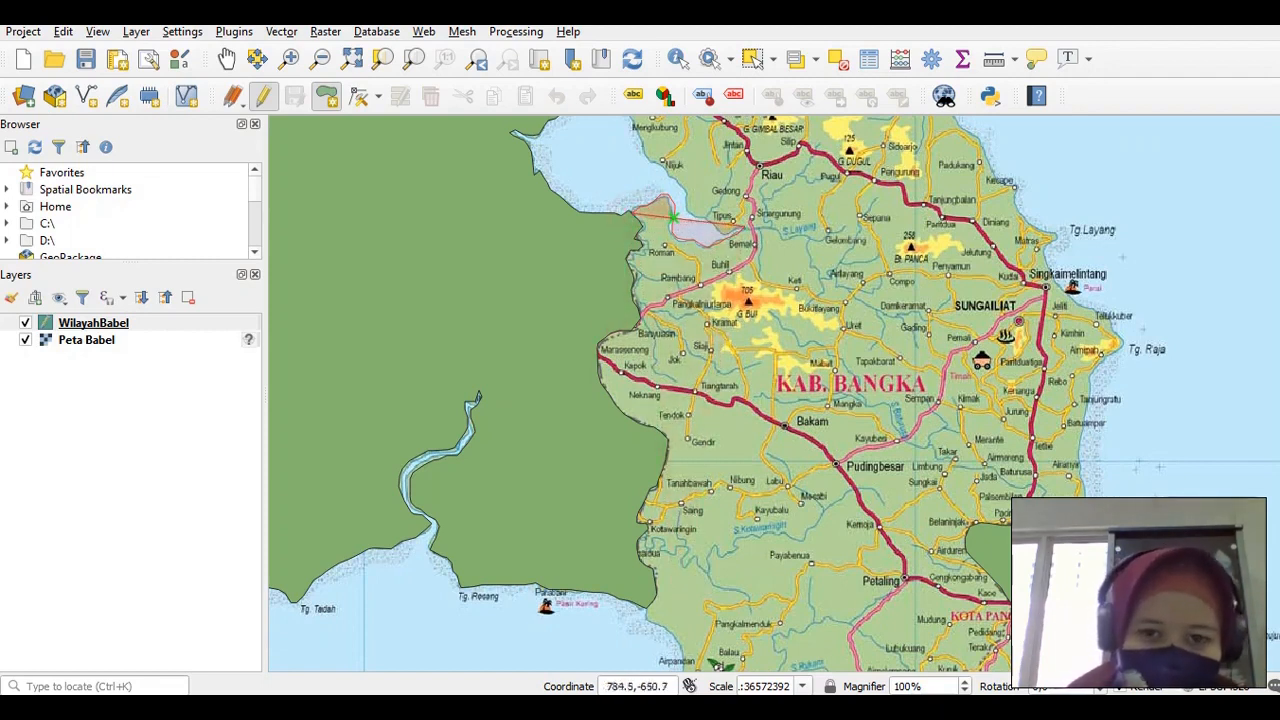
{"action": "left_click", "coordinate": [640, 226]}
{"action": "left_click", "coordinate": [640, 232]}
{"action": "left_click", "coordinate": [641, 238]}
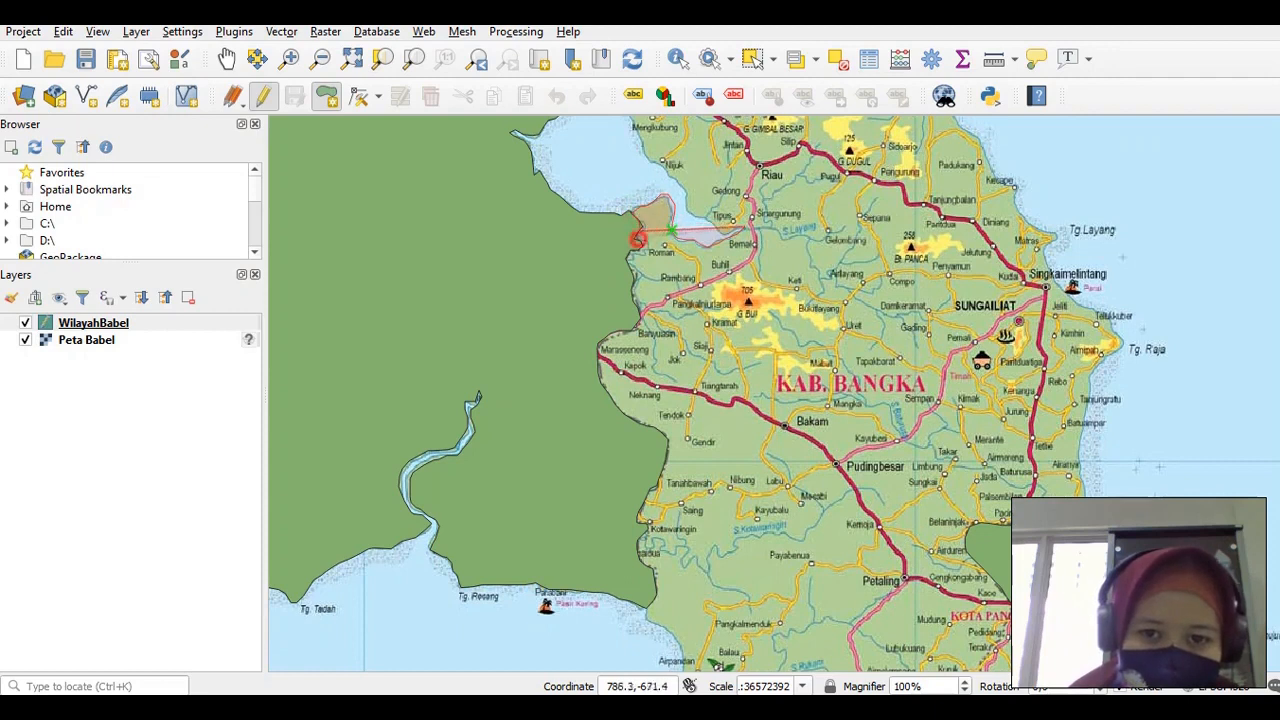
{"action": "left_click", "coordinate": [642, 244]}
{"action": "left_click", "coordinate": [643, 252]}
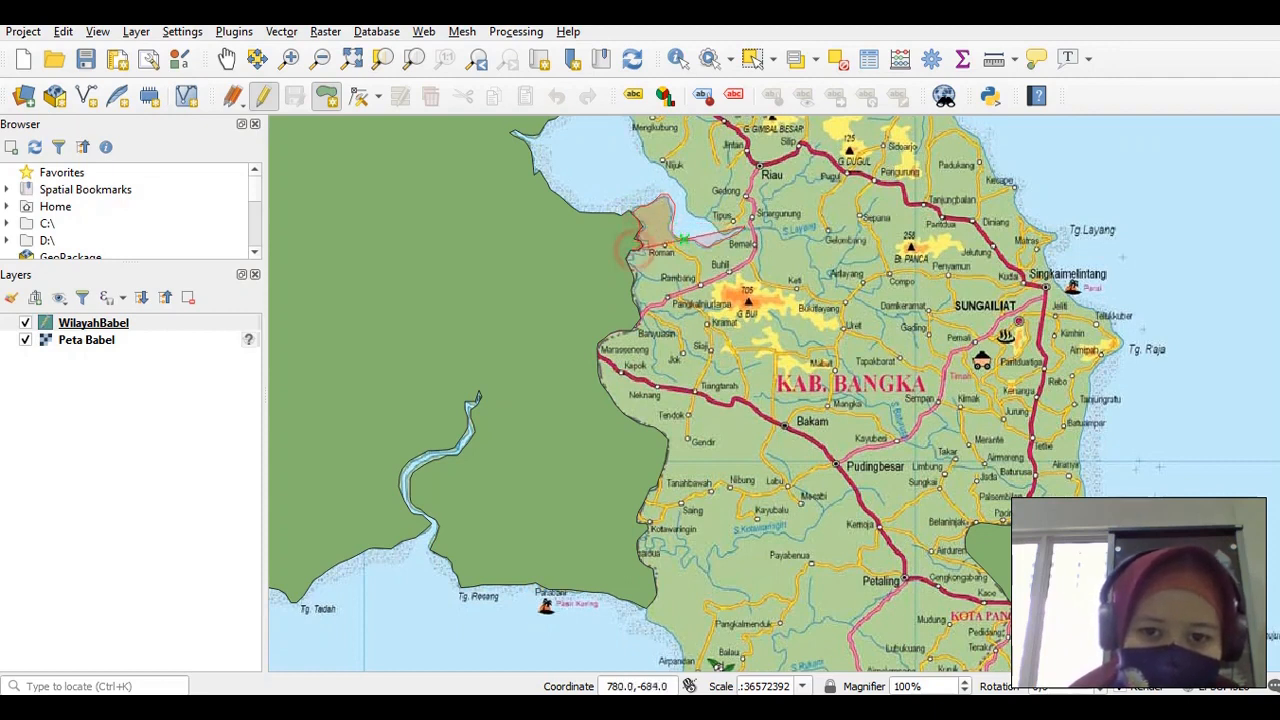
{"action": "left_click", "coordinate": [640, 262]}
{"action": "left_click", "coordinate": [637, 272]}
{"action": "left_click", "coordinate": [634, 282]}
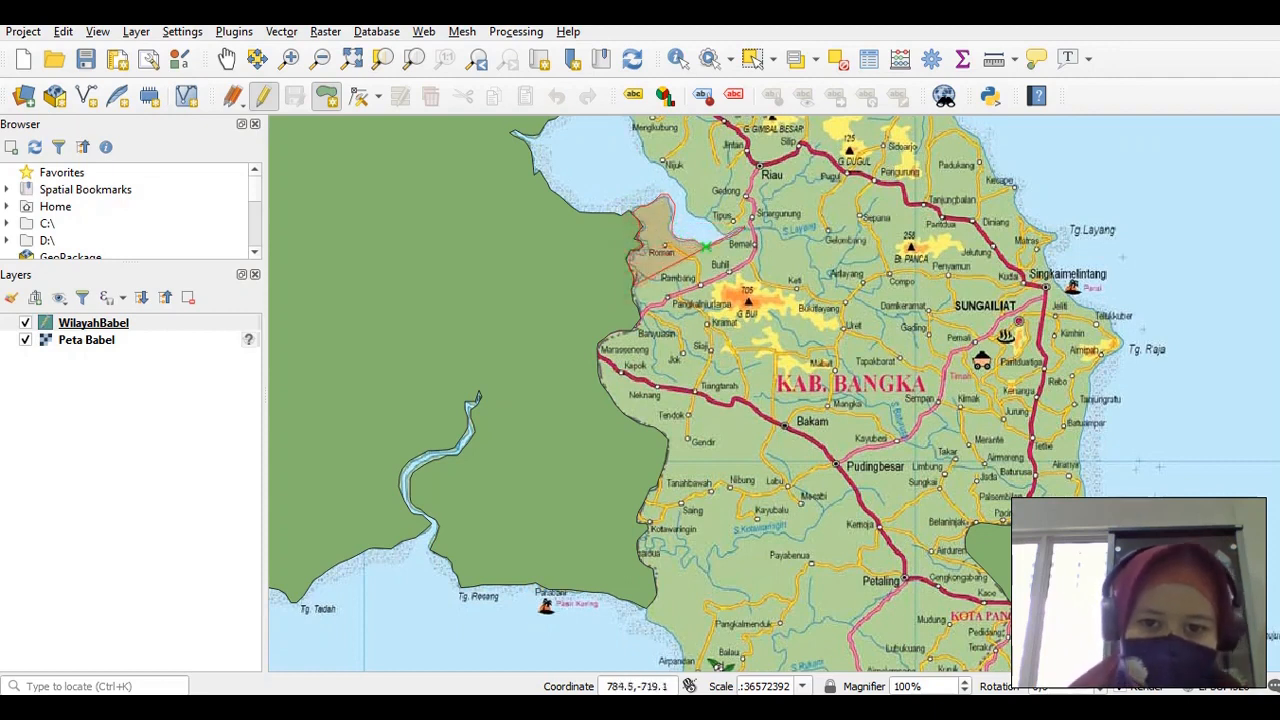
{"action": "key", "text": "Escape"}
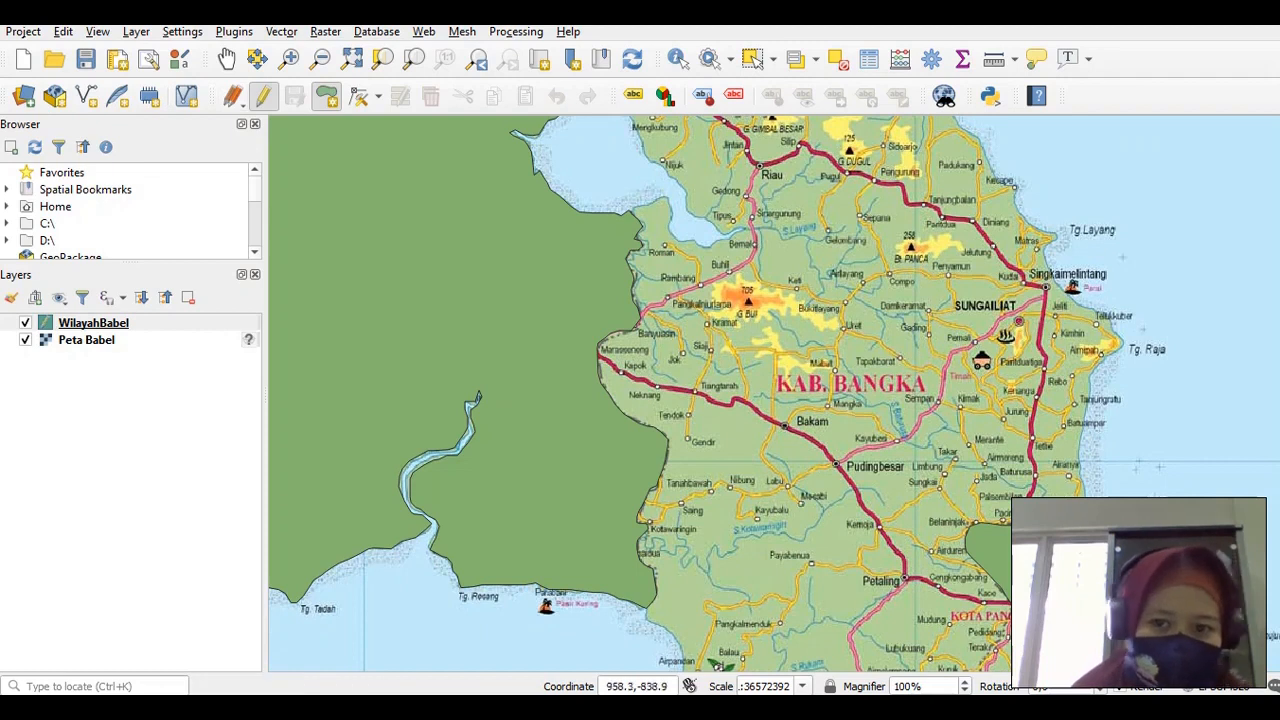
Restart editing on the WilayahBabel layer and zoom in on southern Bangka and Lepar island
{"action": "left_click", "coordinate": [351, 57]}
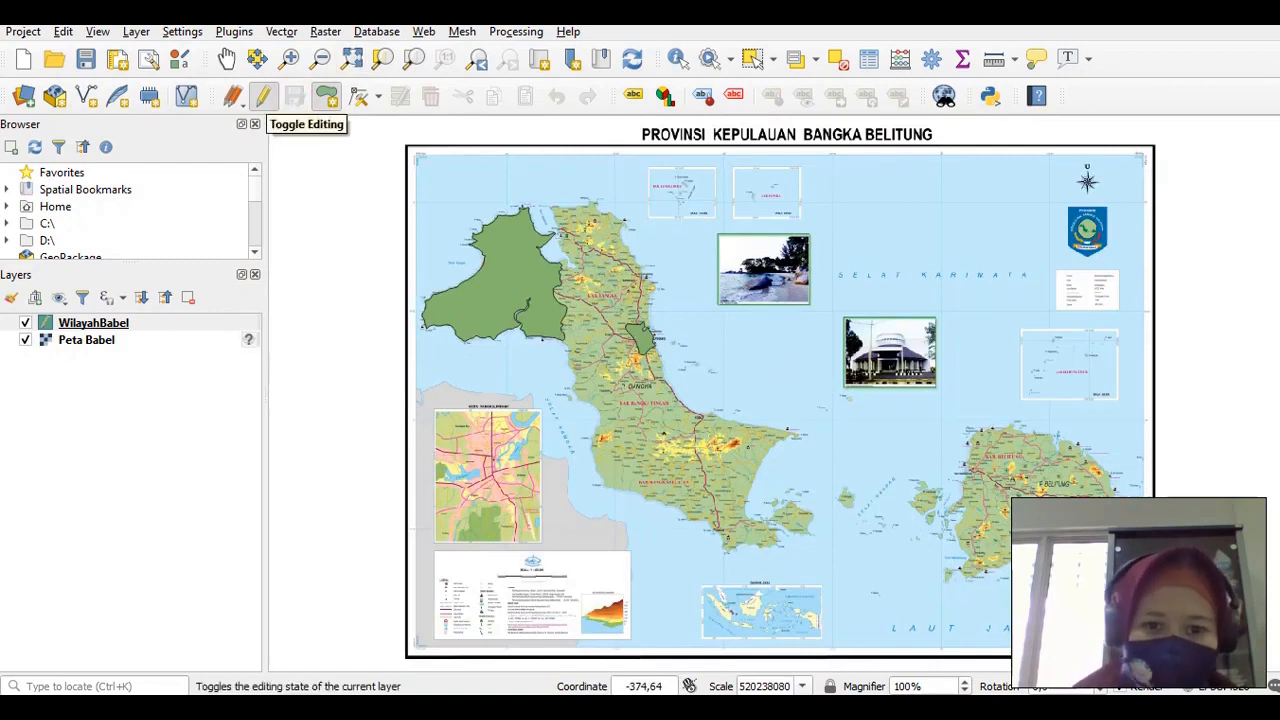
{"action": "left_click", "coordinate": [262, 96]}
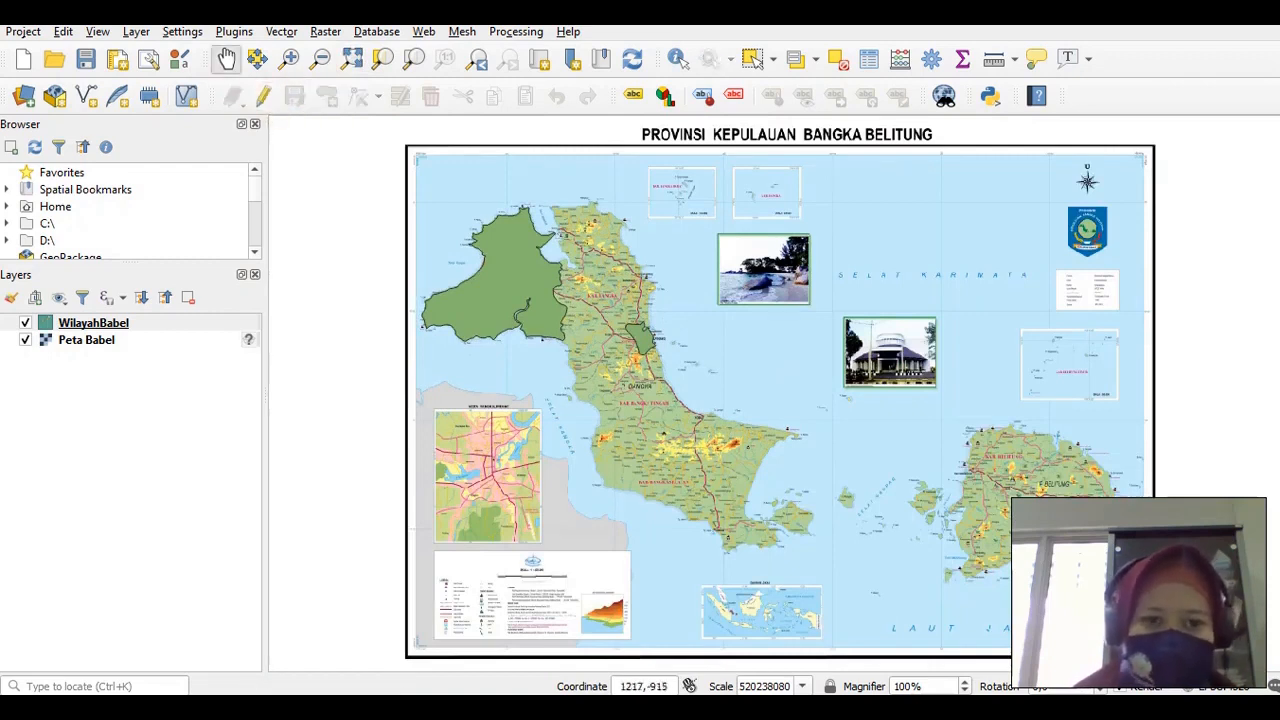
{"action": "left_click", "coordinate": [93, 323]}
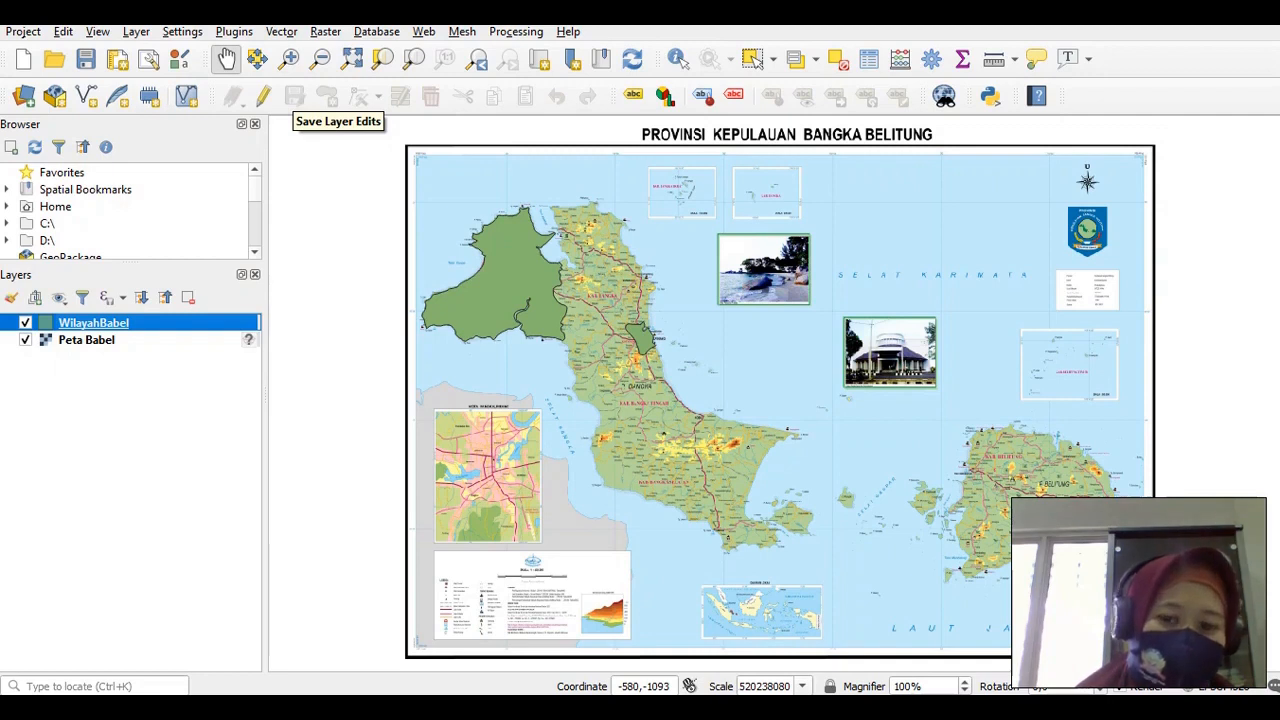
{"action": "left_click", "coordinate": [263, 95]}
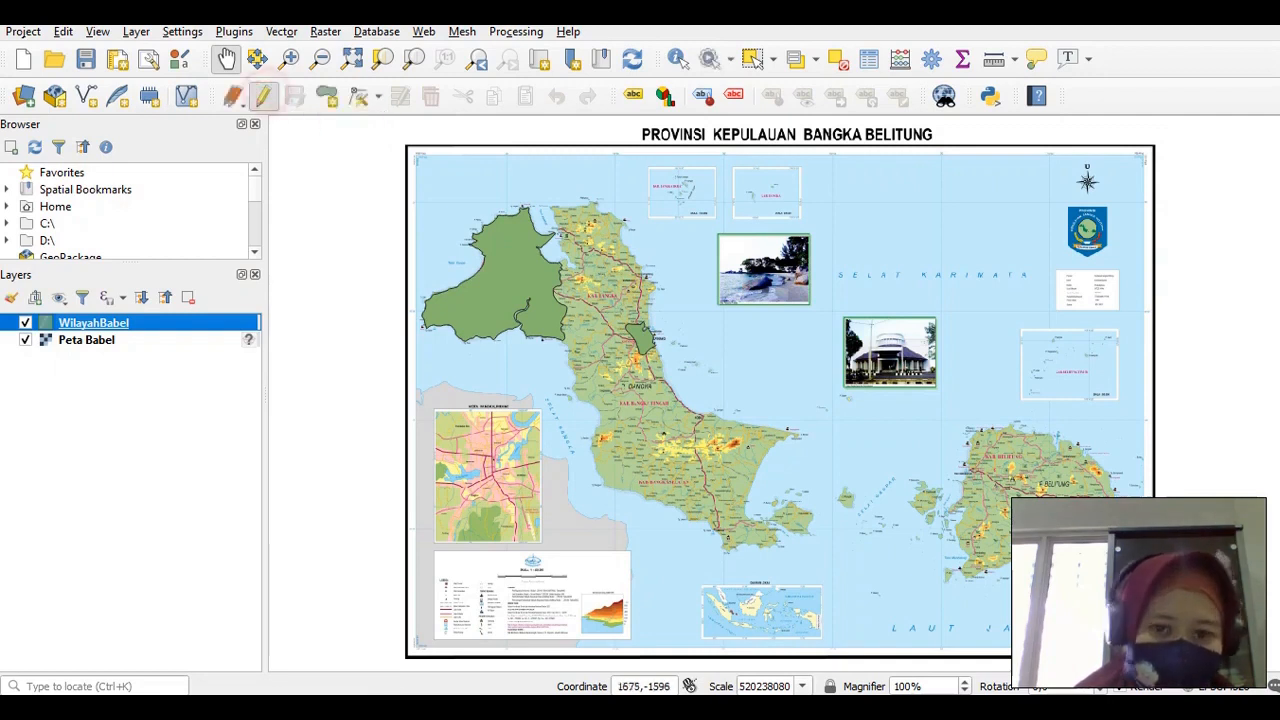
{"action": "left_click", "coordinate": [289, 58]}
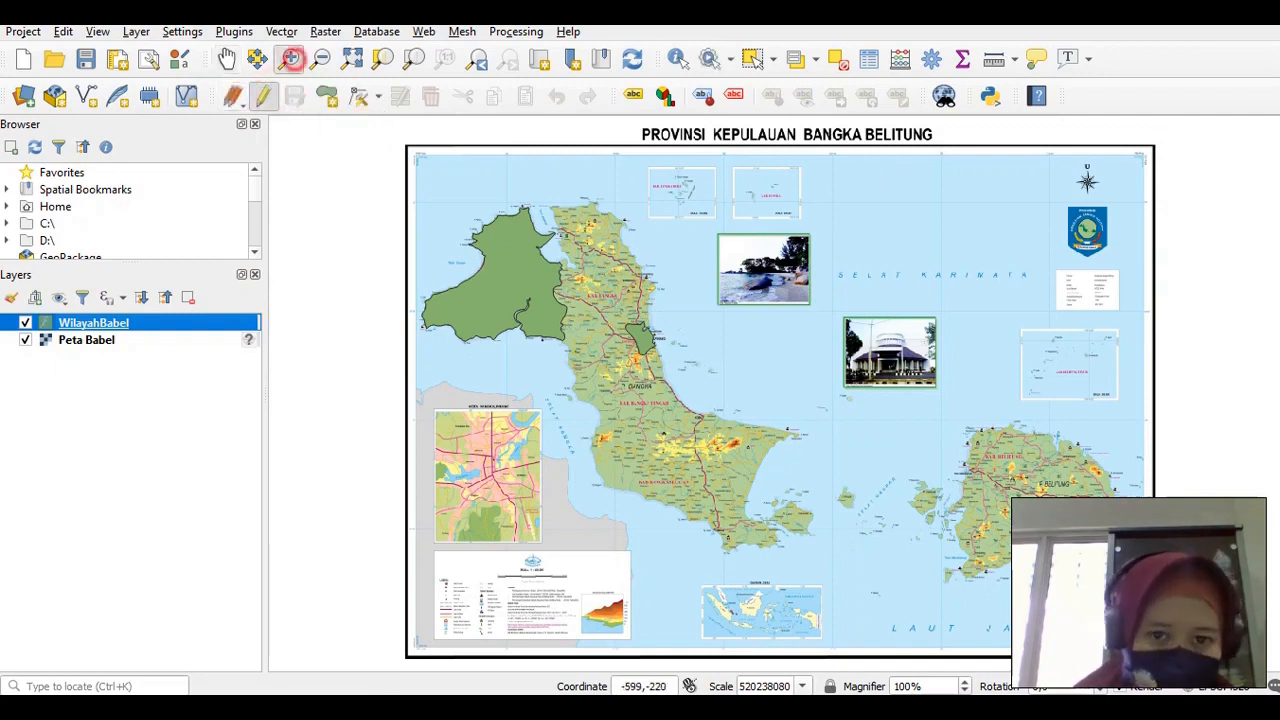
{"action": "left_click", "coordinate": [800, 530]}
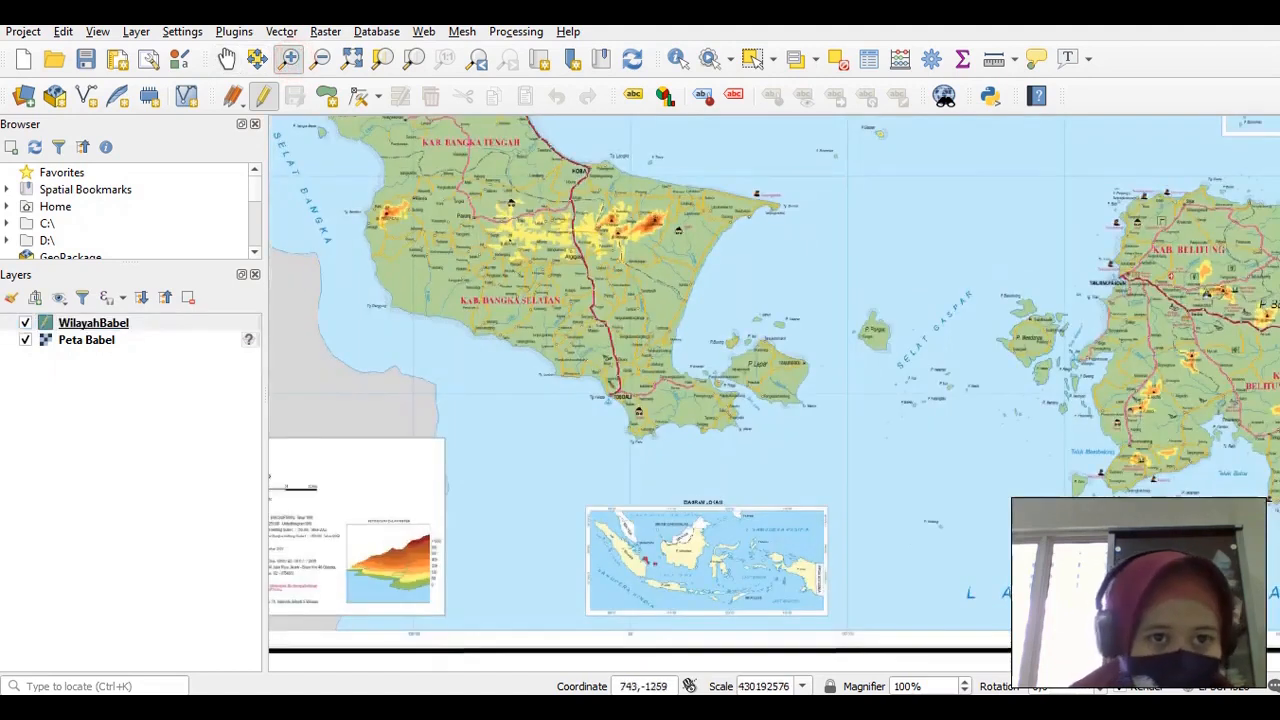
Start a new polygon tracing Lepar island's east, north, west and south coasts
{"action": "left_click", "coordinate": [326, 95]}
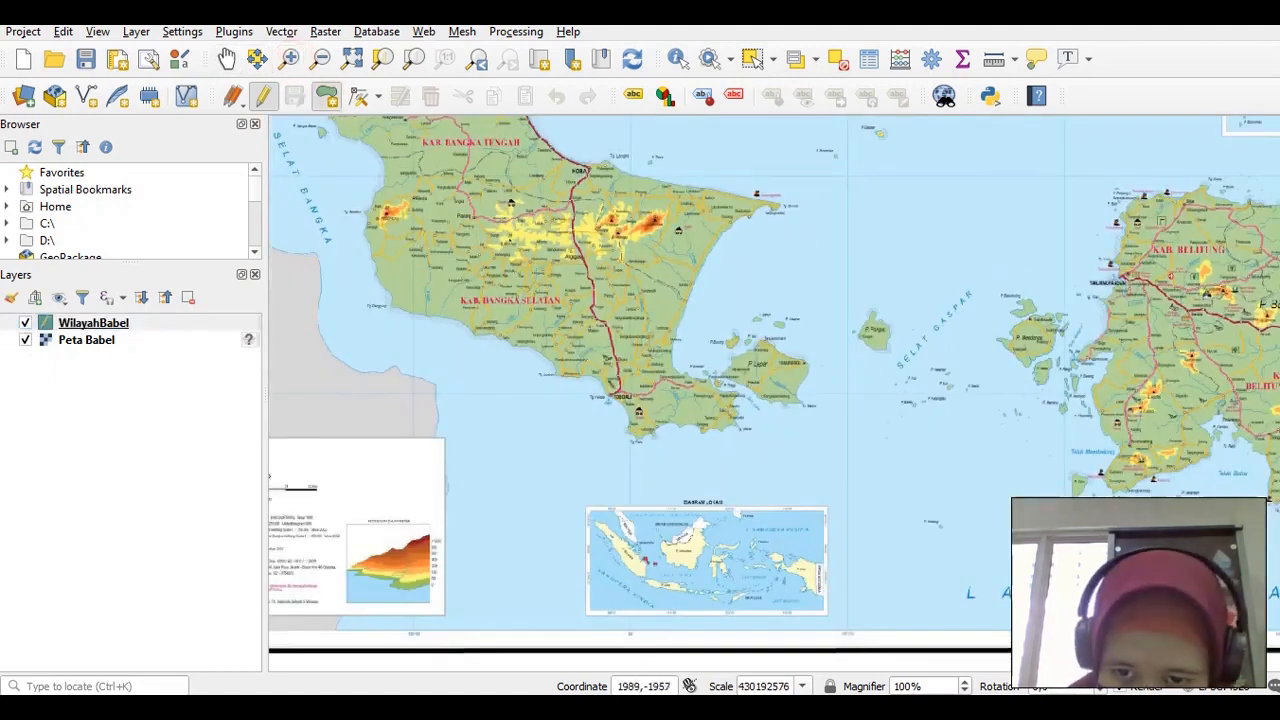
{"action": "left_click", "coordinate": [801, 404]}
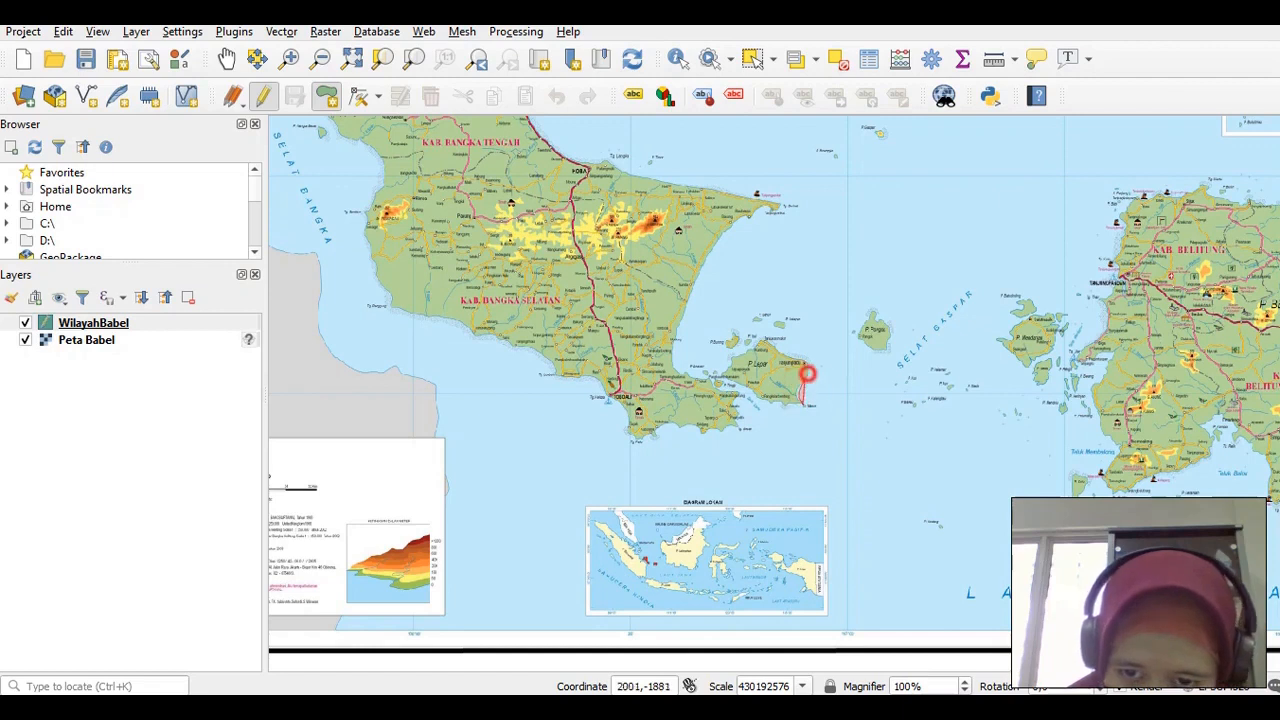
{"action": "left_click", "coordinate": [808, 374]}
{"action": "left_click", "coordinate": [808, 364]}
{"action": "left_click", "coordinate": [797, 361]}
{"action": "left_click", "coordinate": [776, 347]}
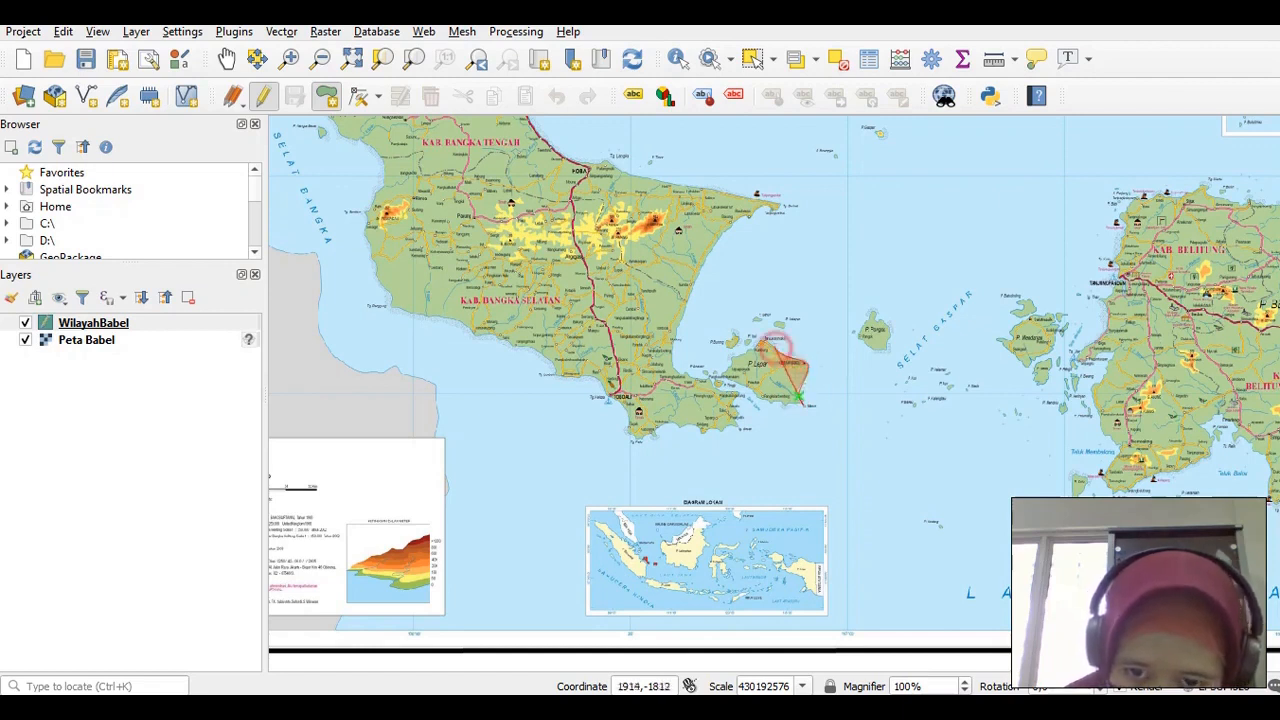
{"action": "left_click", "coordinate": [768, 342]}
{"action": "left_click", "coordinate": [758, 350]}
{"action": "left_click", "coordinate": [744, 356]}
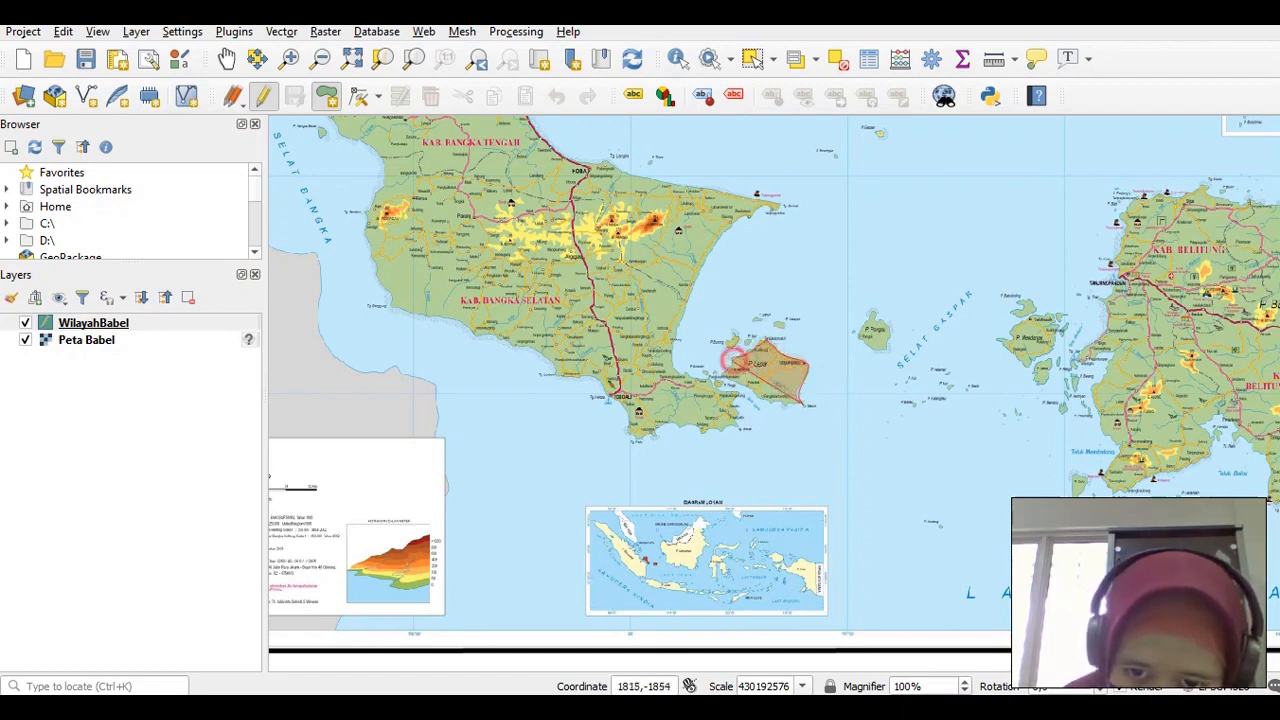
{"action": "left_click", "coordinate": [726, 374]}
{"action": "left_click", "coordinate": [742, 386]}
{"action": "left_click", "coordinate": [751, 392]}
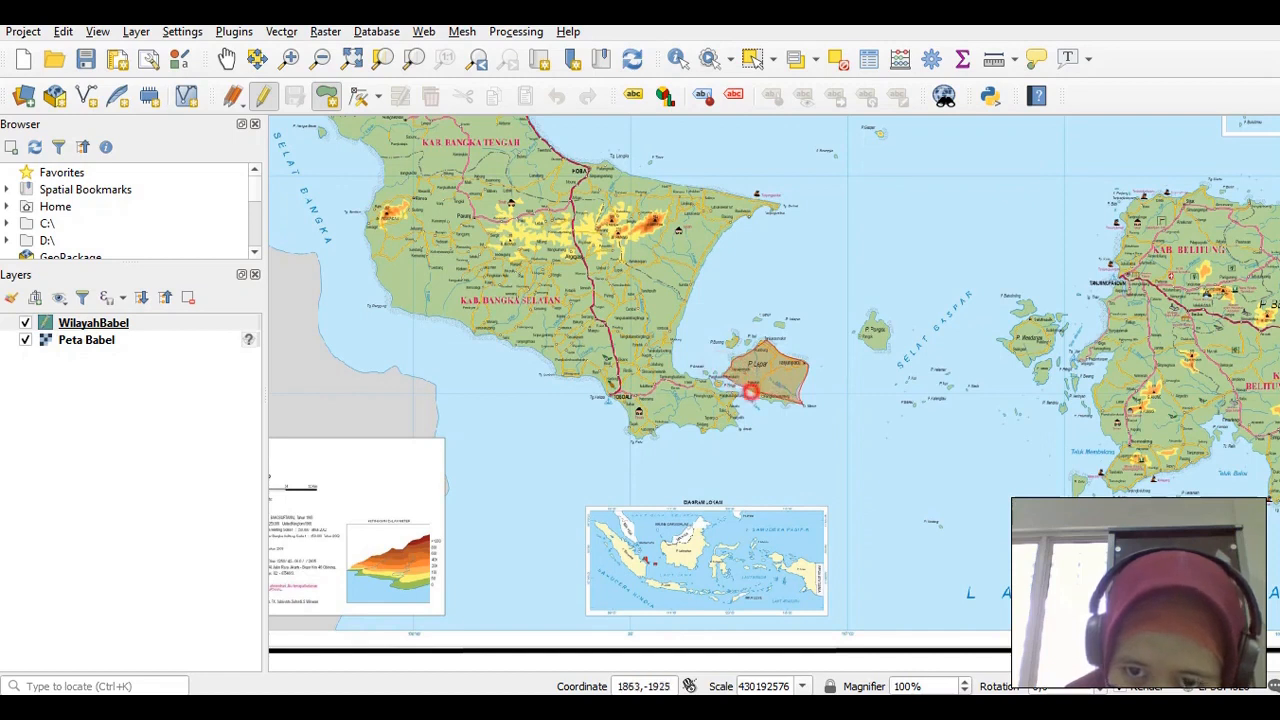
{"action": "left_click", "coordinate": [760, 398]}
{"action": "left_click", "coordinate": [771, 402]}
Close the Lepar island polygon with id 3 and kab 'Bangka Selatan'
{"action": "left_click", "coordinate": [788, 406]}
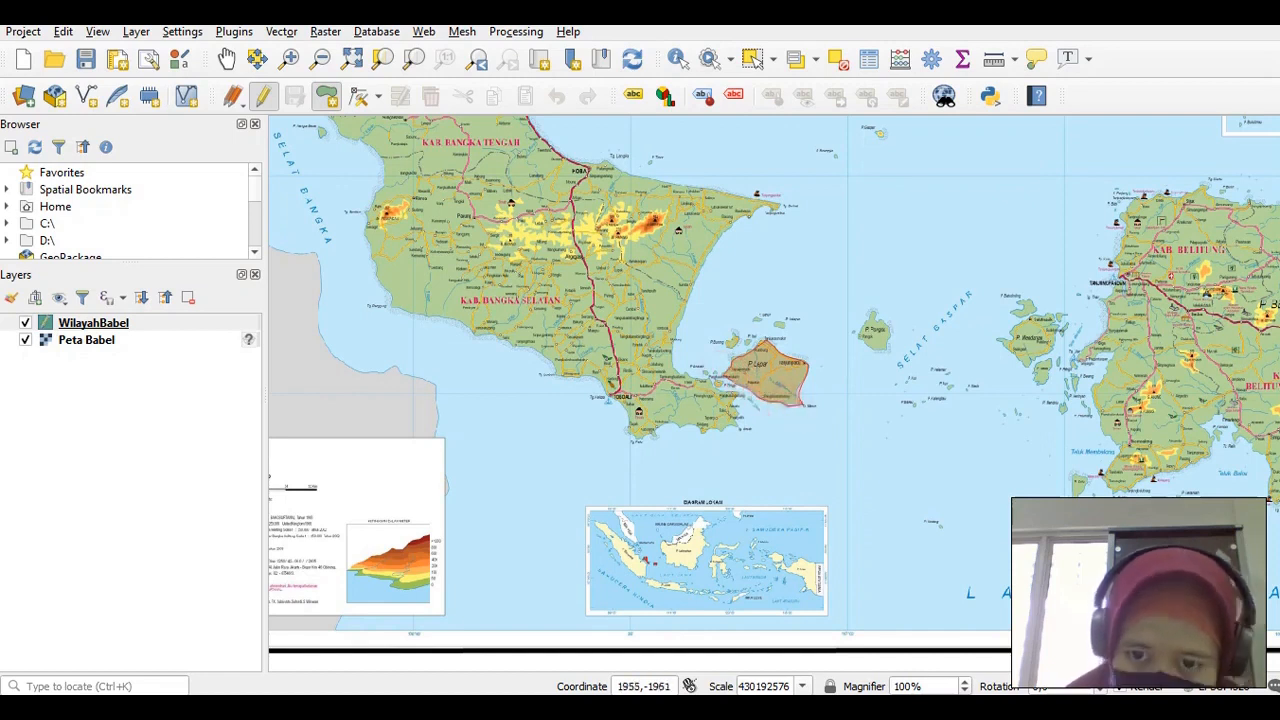
{"action": "right_click", "coordinate": [789, 403]}
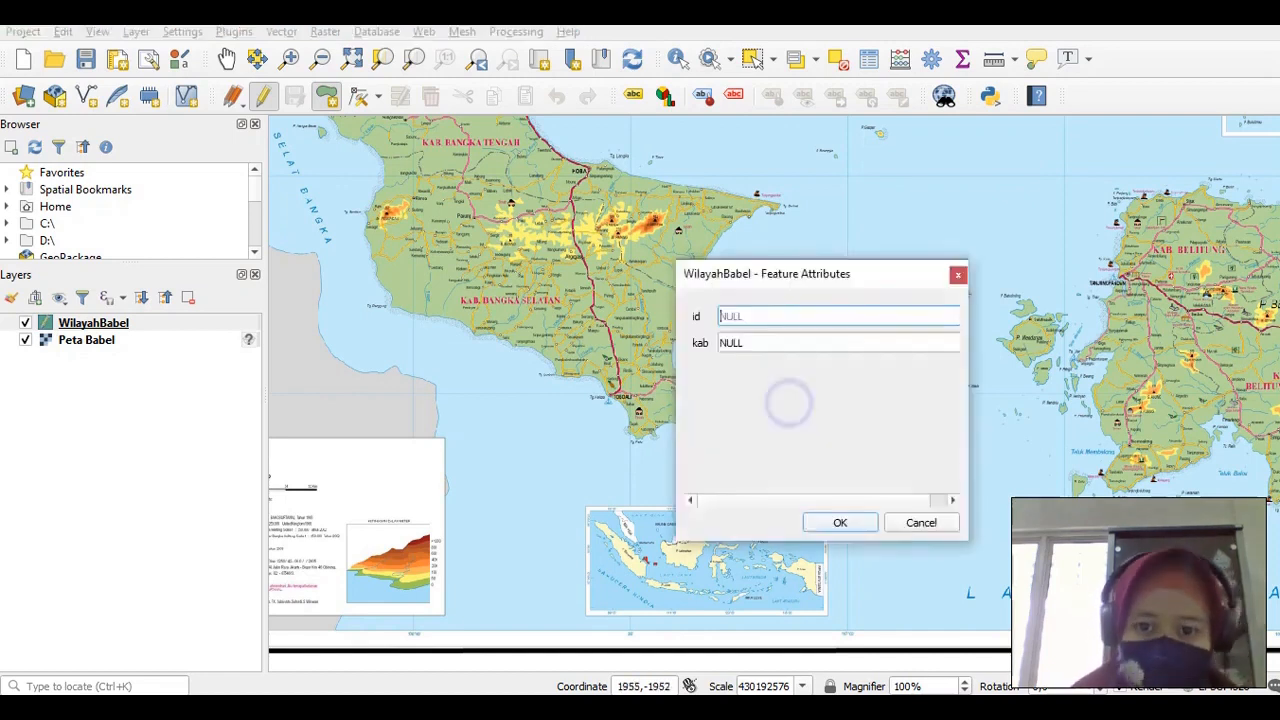
{"action": "type", "text": "3"}
{"action": "key", "text": "Tab"}
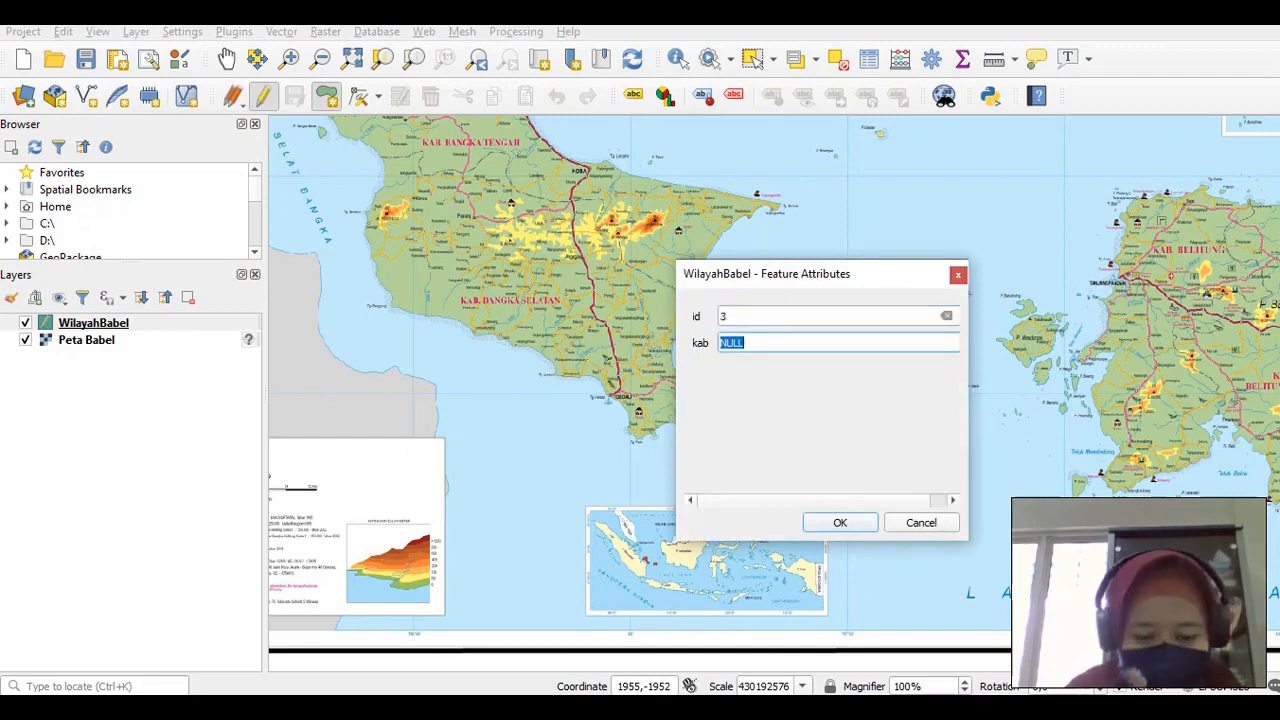
{"action": "type", "text": "Bangka"}
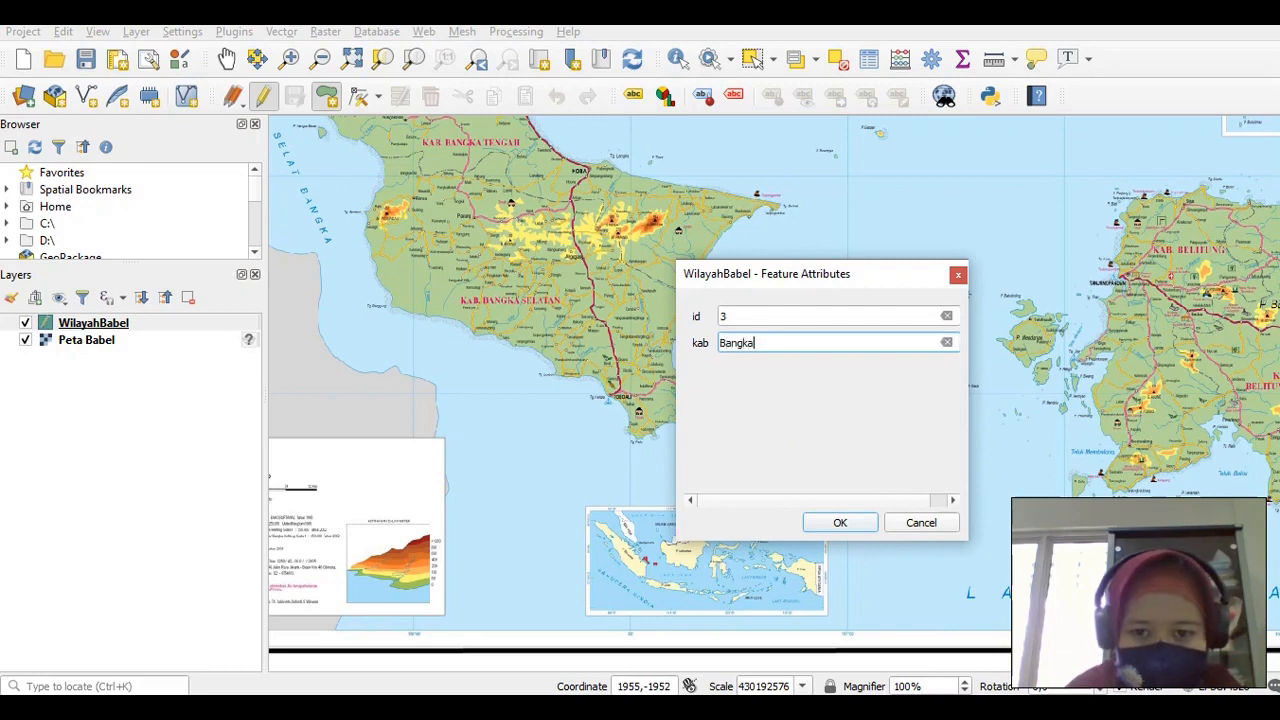
{"action": "type", "text": " Selatan"}
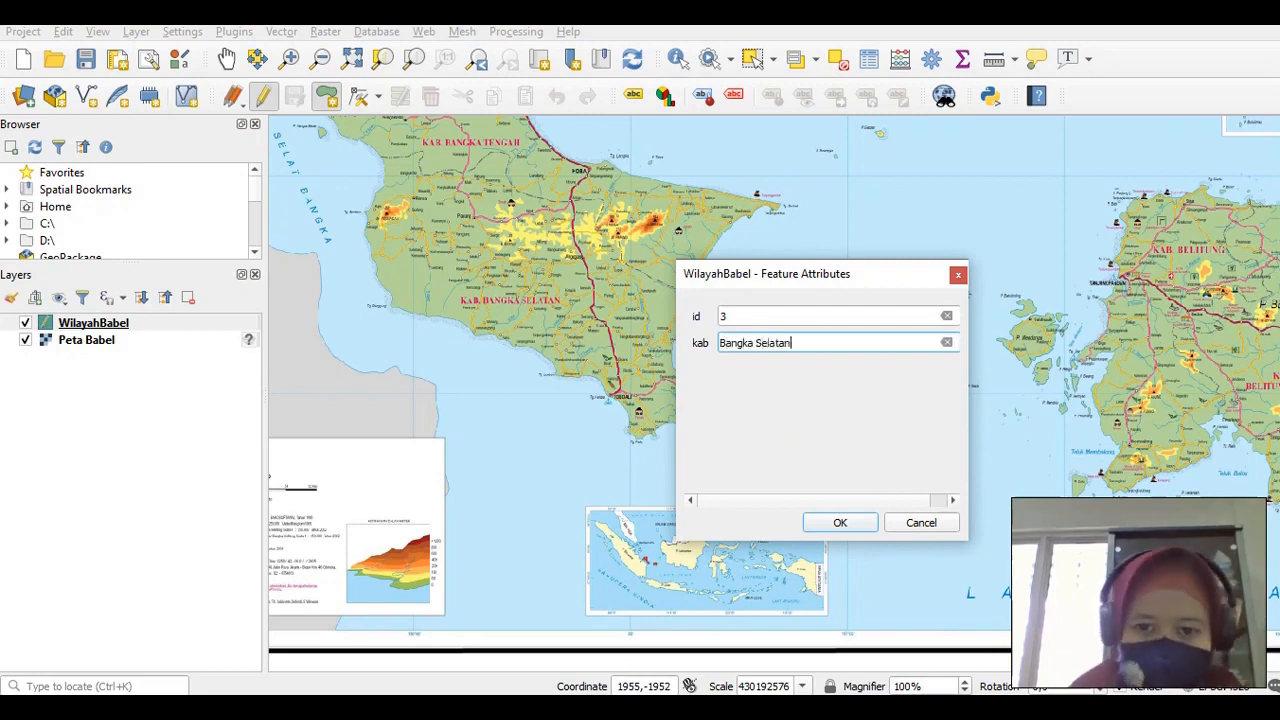
{"action": "key", "text": "Return"}
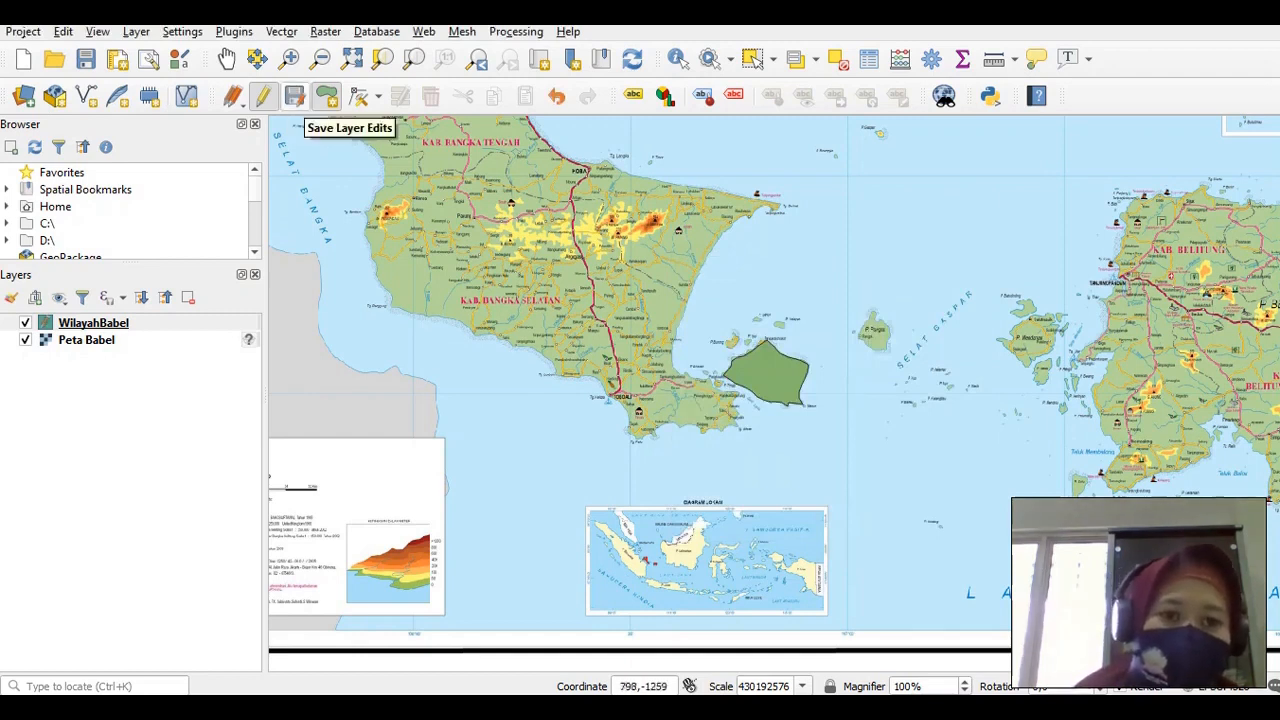
Save the Lepar polygon, stop editing WilayahBabel, and show the full province map
{"action": "left_click", "coordinate": [295, 96]}
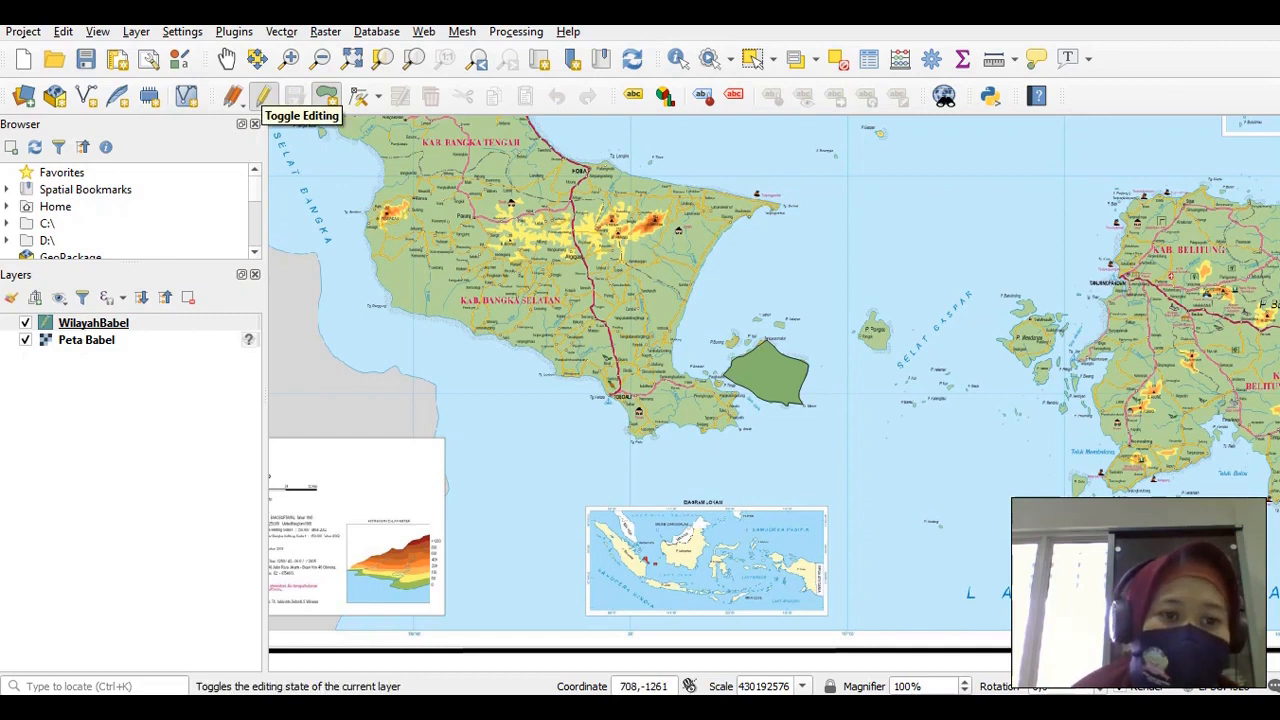
{"action": "left_click", "coordinate": [263, 96]}
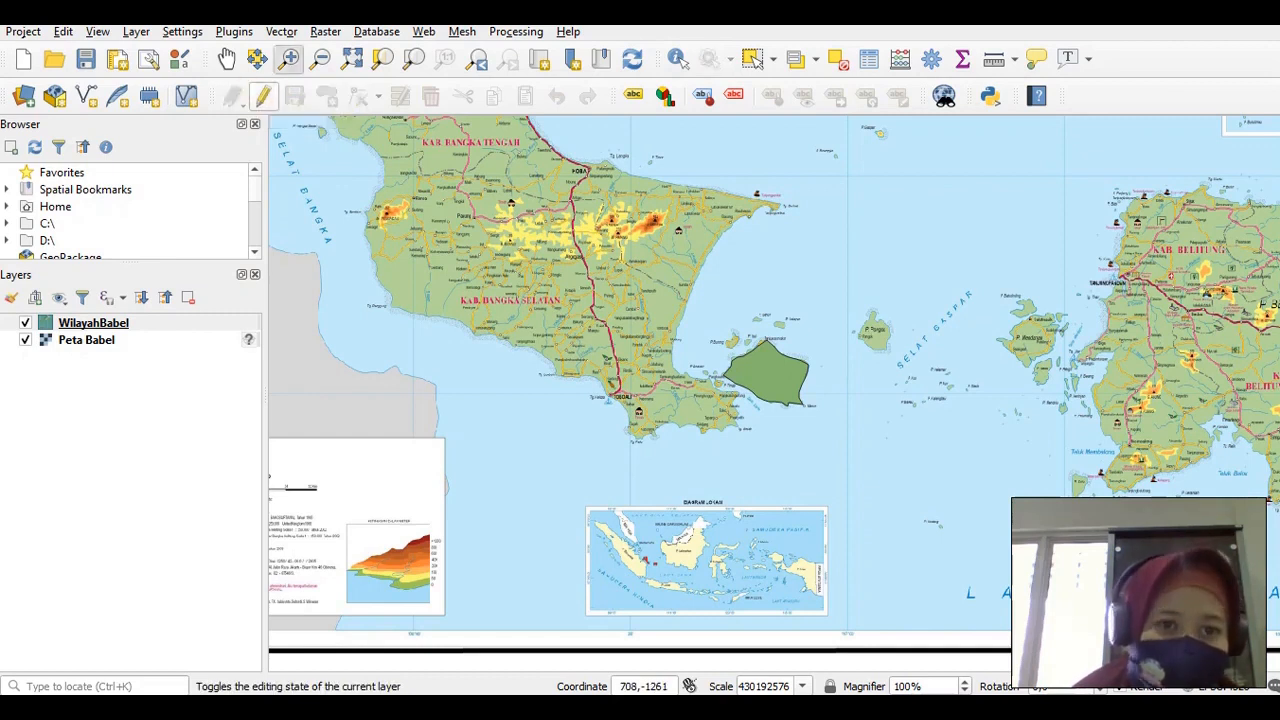
{"action": "left_click", "coordinate": [351, 57]}
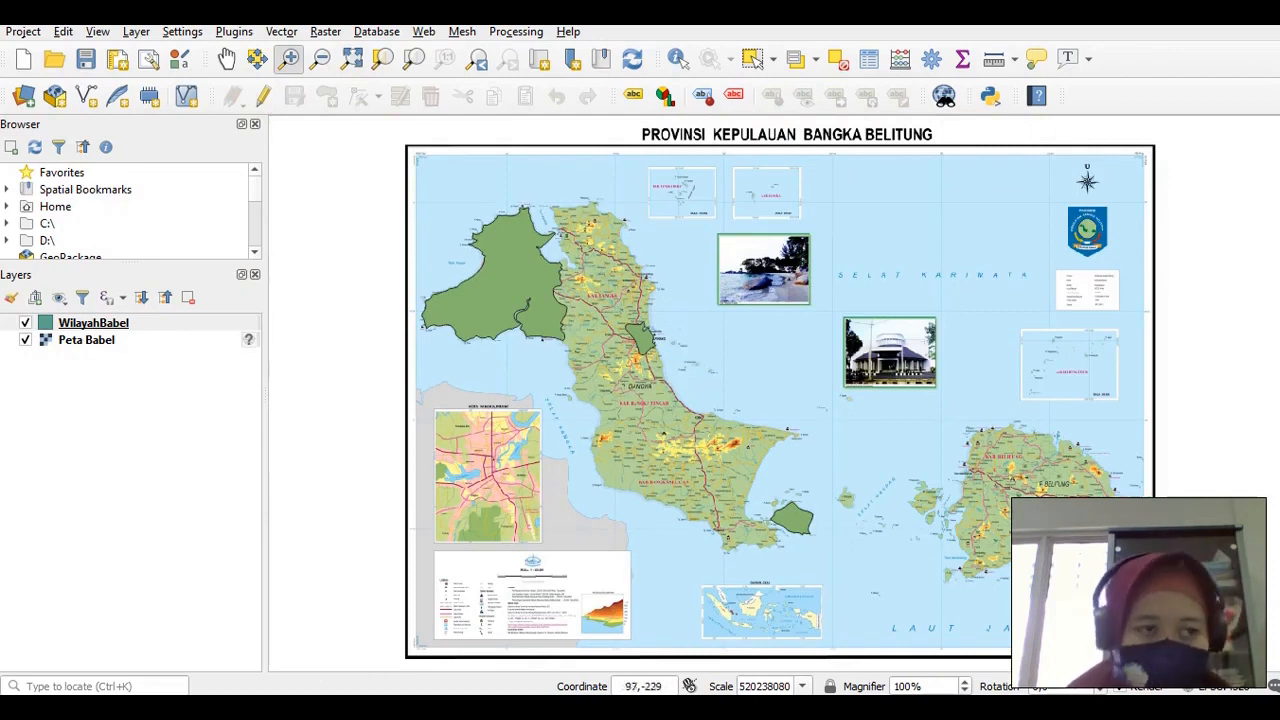
Start Project Save As and browse to D:\DATA\My Data\ATMA LUHUR\2020-2021\GASAL 2020-2021\GIS
{"action": "left_click", "coordinate": [22, 31]}
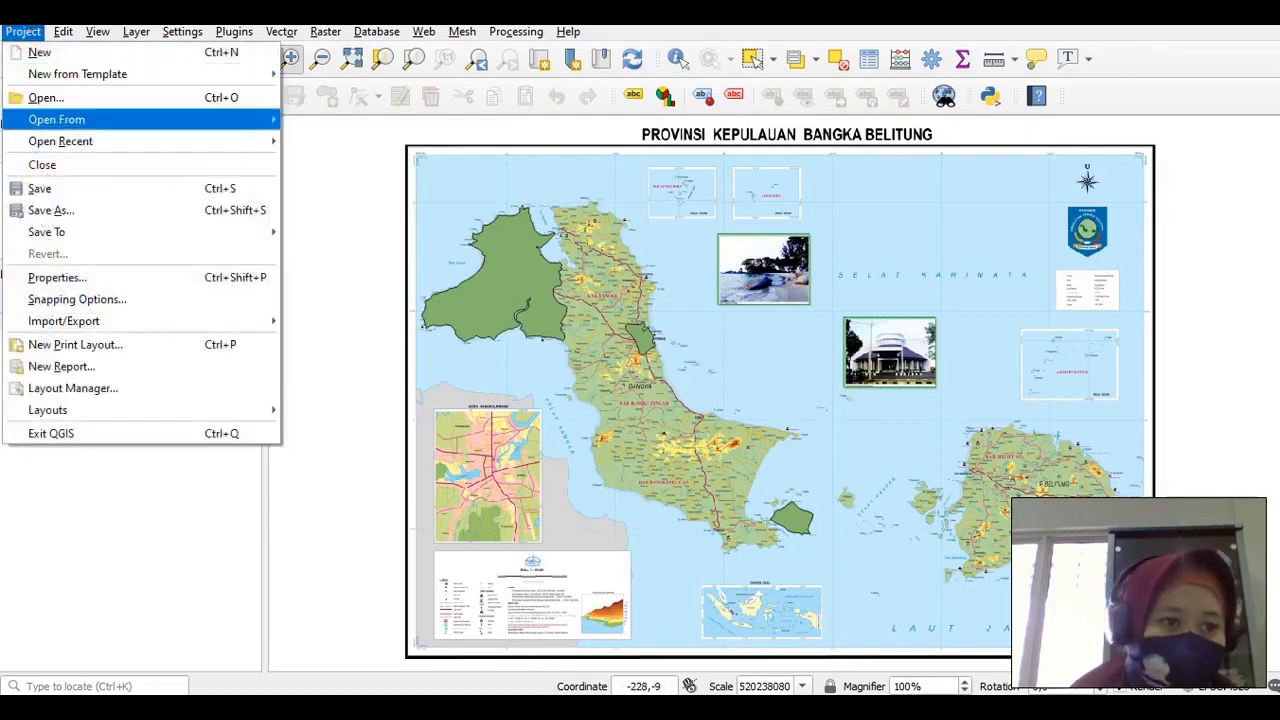
{"action": "left_click", "coordinate": [38, 188]}
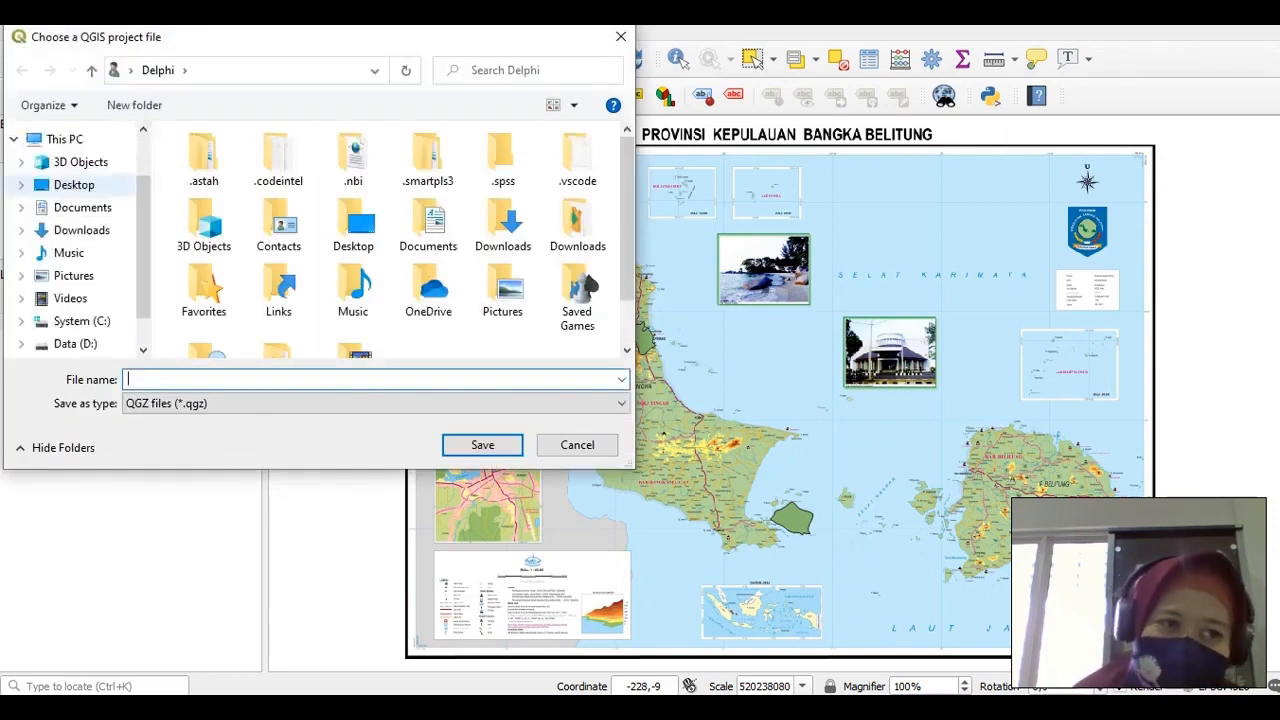
{"action": "left_click_drag", "start_coordinate": [79, 45], "coordinate": [404, 130]}
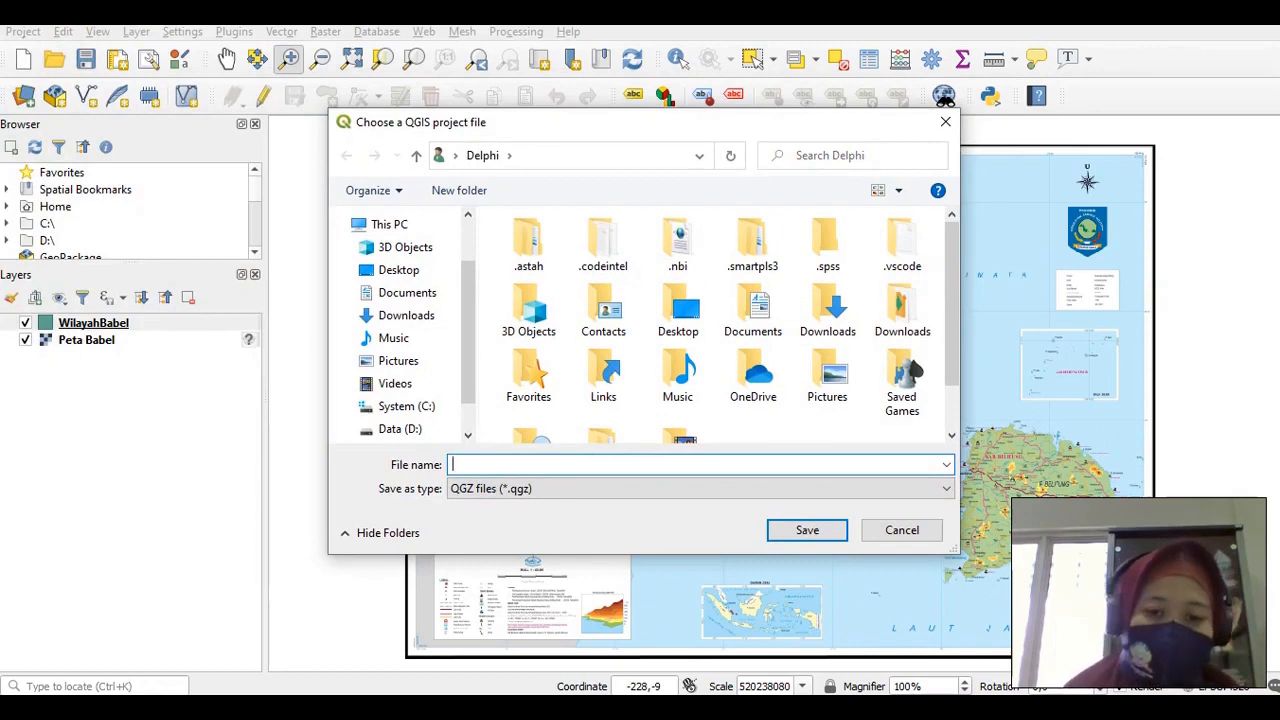
{"action": "scroll", "coordinate": [395, 383], "scroll_direction": "down", "scroll_amount": 2}
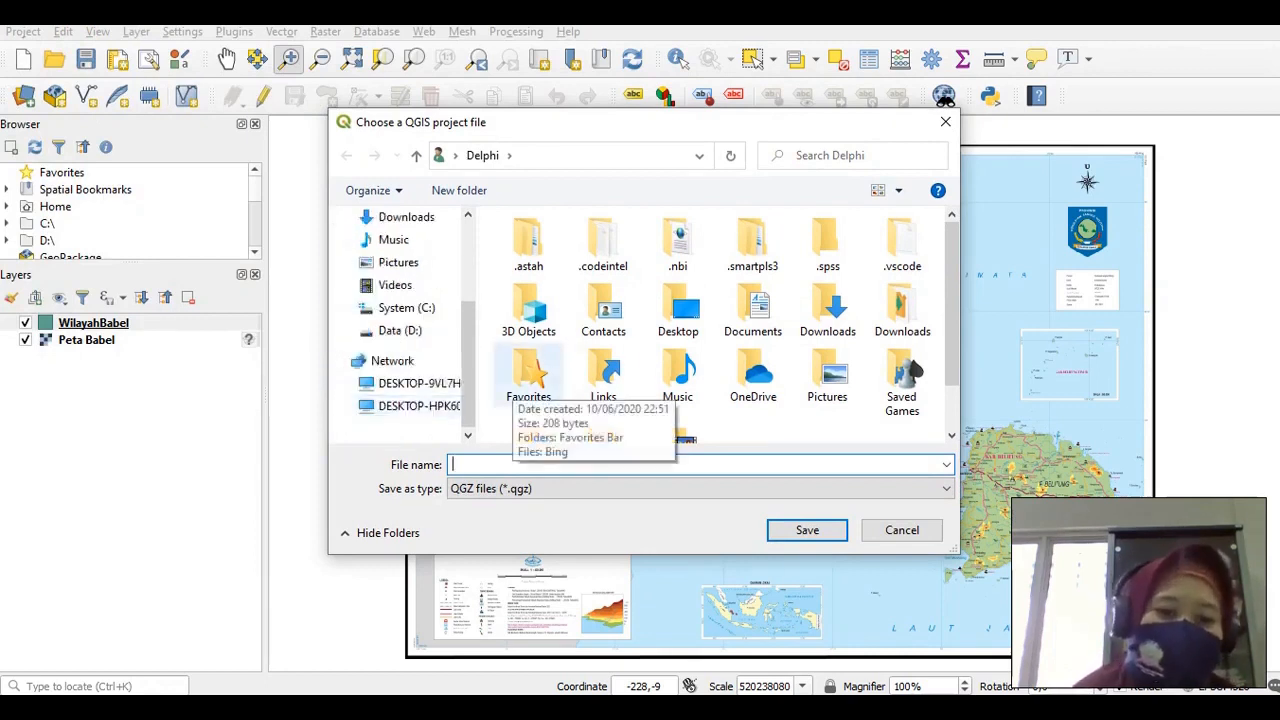
{"action": "left_click", "coordinate": [399, 330]}
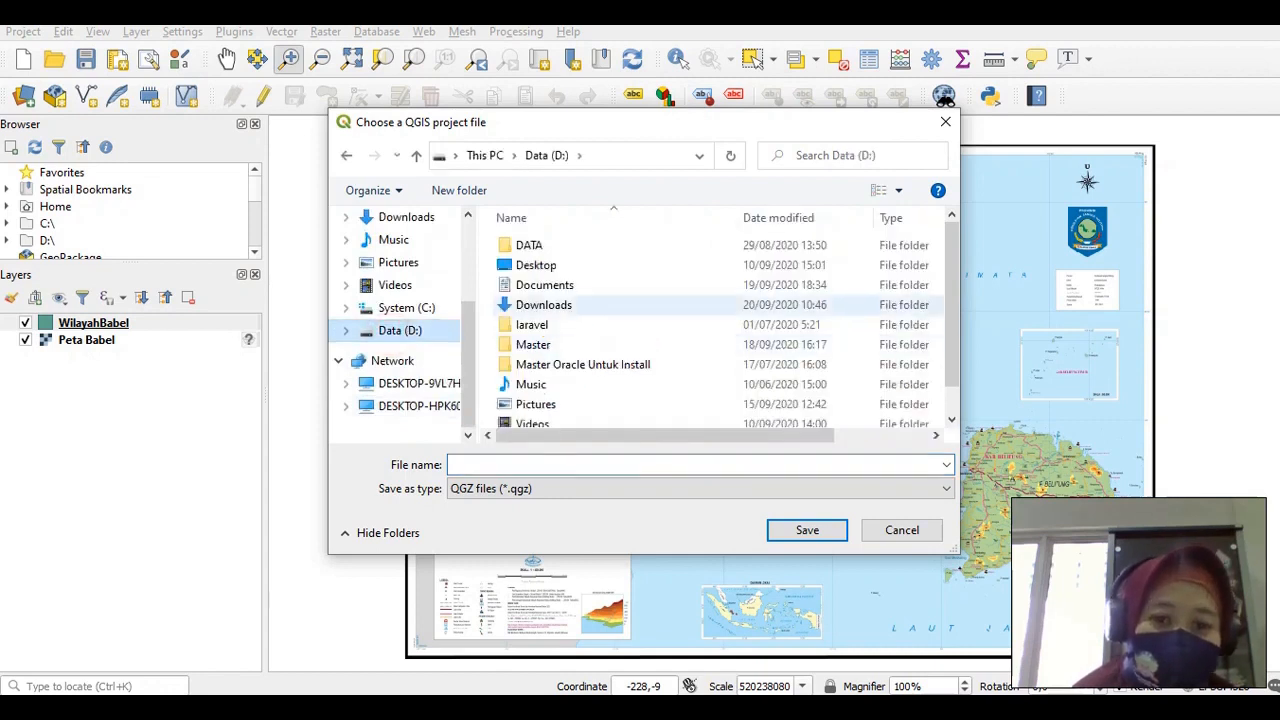
{"action": "double_click", "coordinate": [563, 247]}
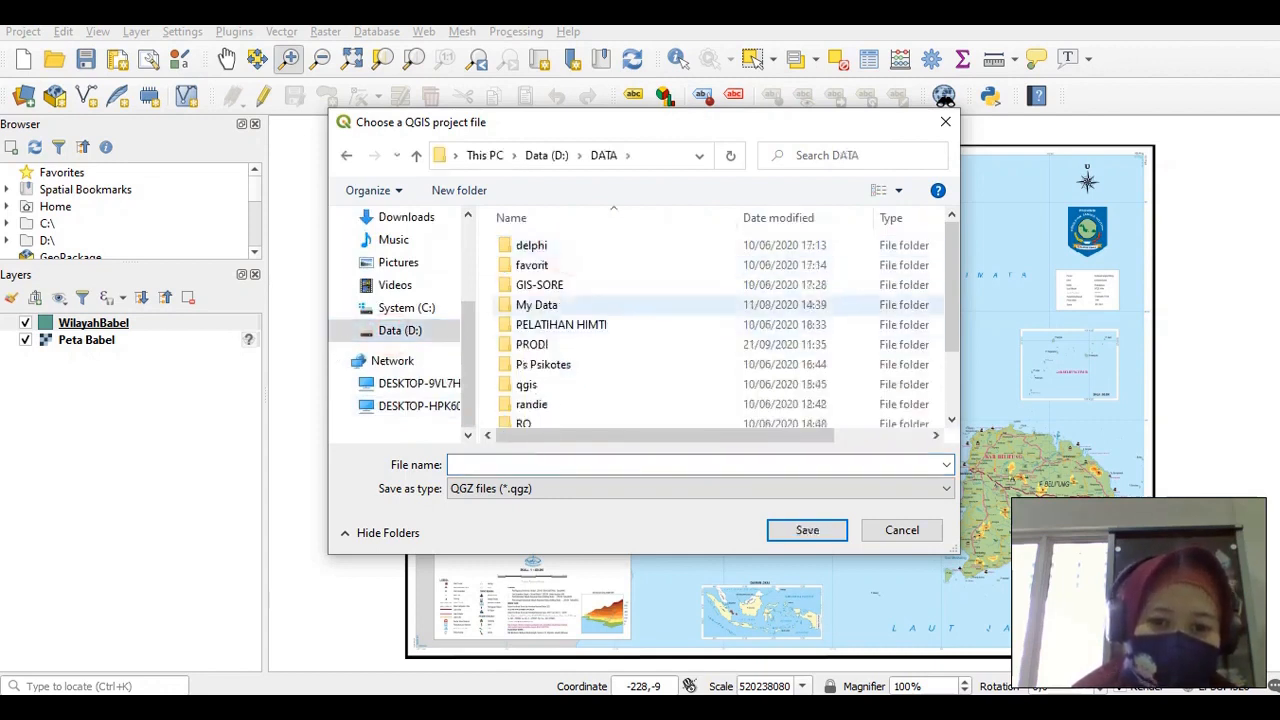
{"action": "left_click", "coordinate": [560, 268]}
{"action": "double_click", "coordinate": [560, 284]}
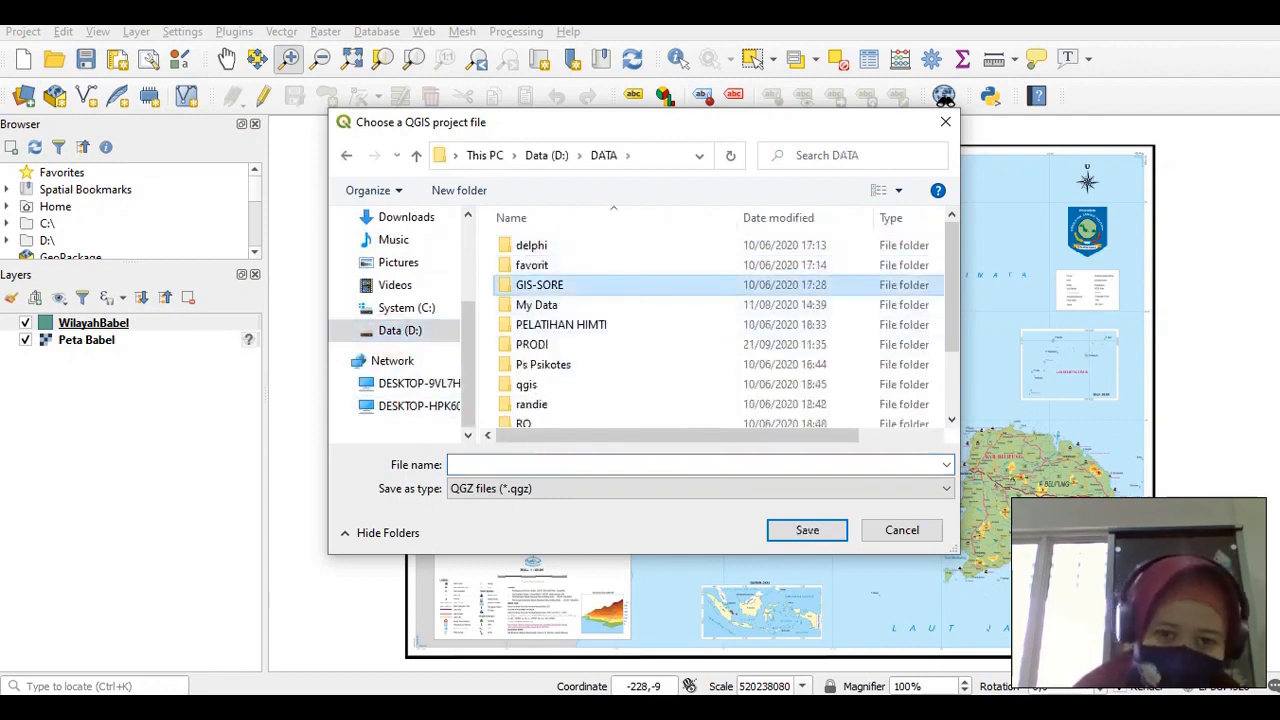
{"action": "key", "text": "BackSpace"}
{"action": "key", "text": "Down"}
{"action": "key", "text": "Down"}
{"action": "key", "text": "Down"}
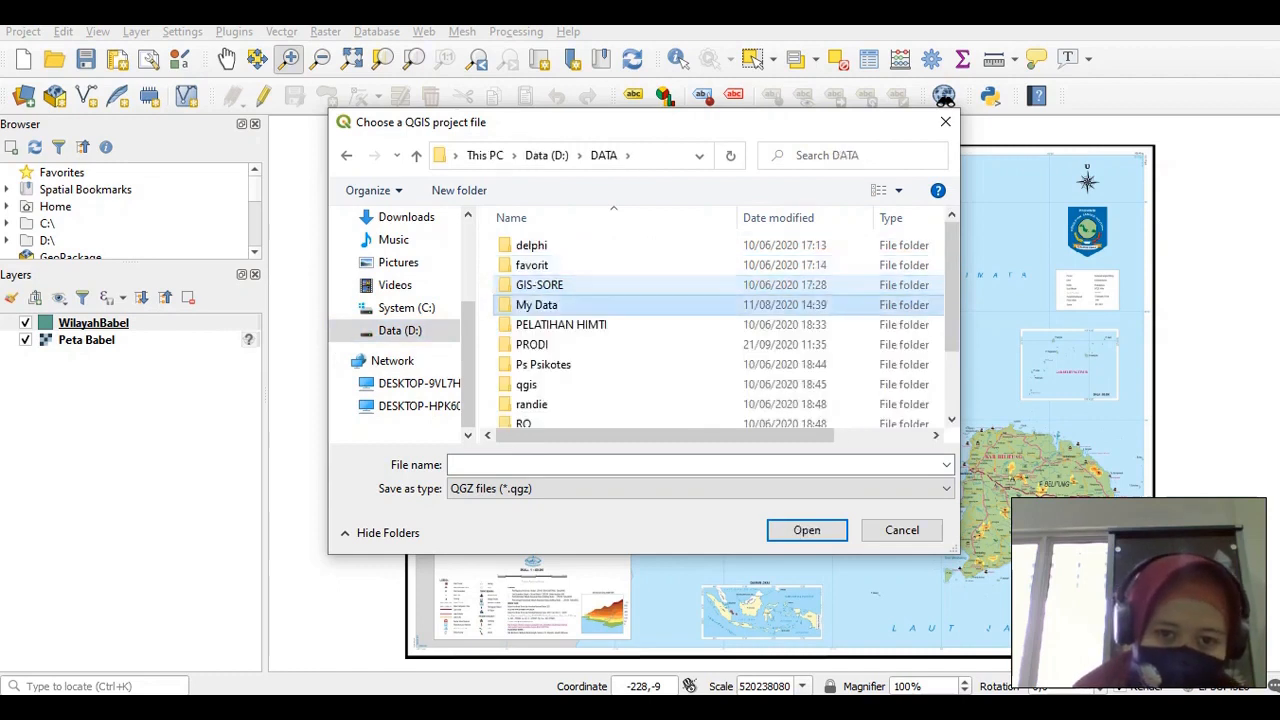
{"action": "key", "text": "Return"}
{"action": "double_click", "coordinate": [545, 265]}
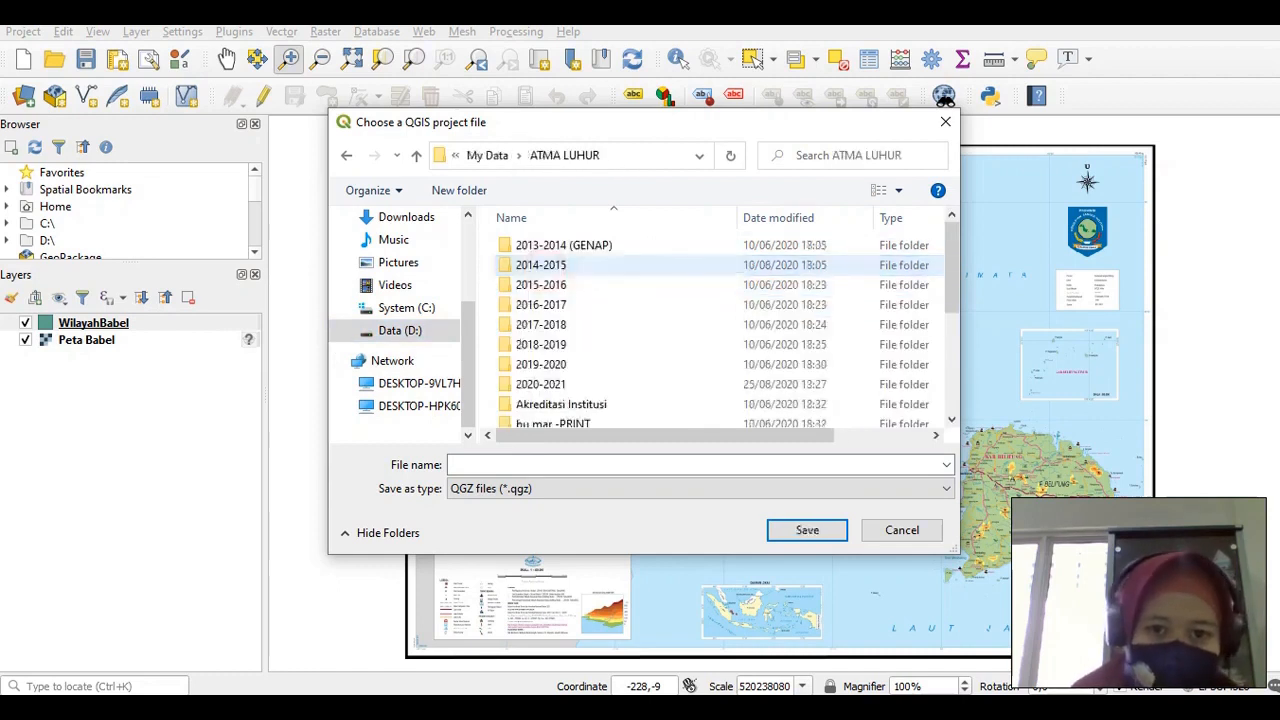
{"action": "double_click", "coordinate": [540, 384]}
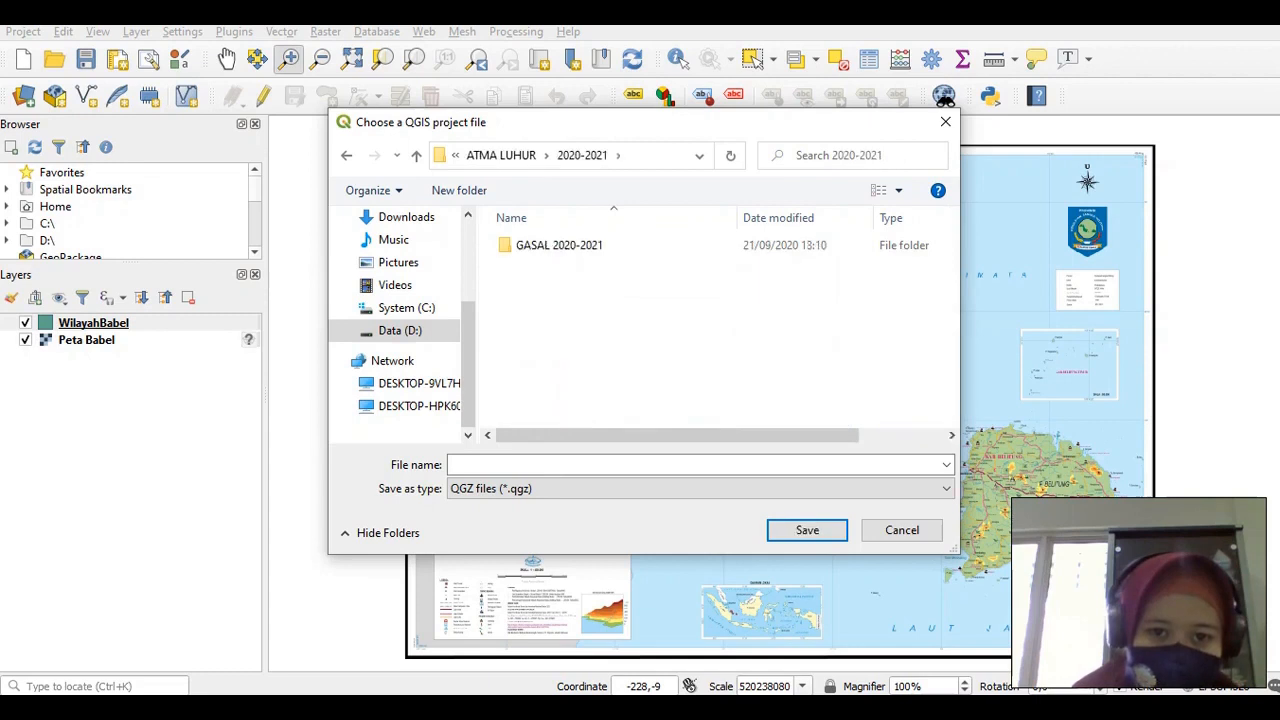
{"action": "double_click", "coordinate": [530, 245]}
{"action": "double_click", "coordinate": [566, 245]}
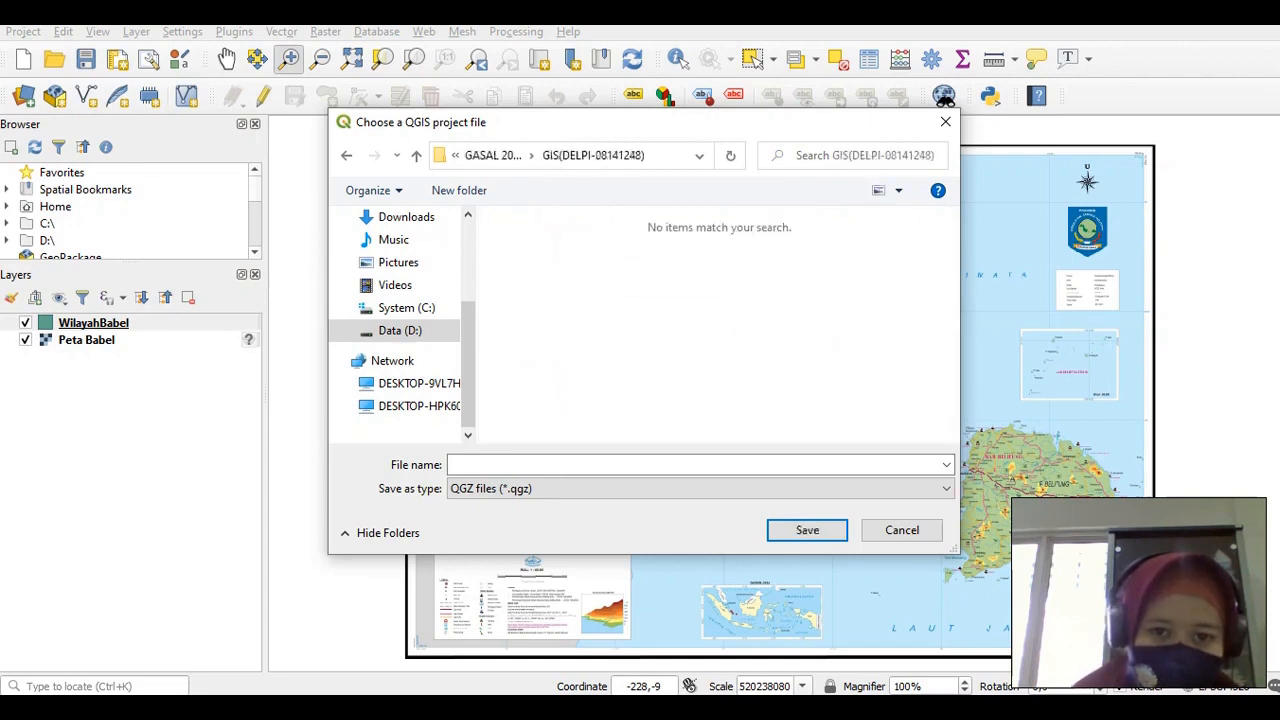
Save the project as a .qgz file named with the student's name and ID
{"action": "left_click", "coordinate": [535, 464]}
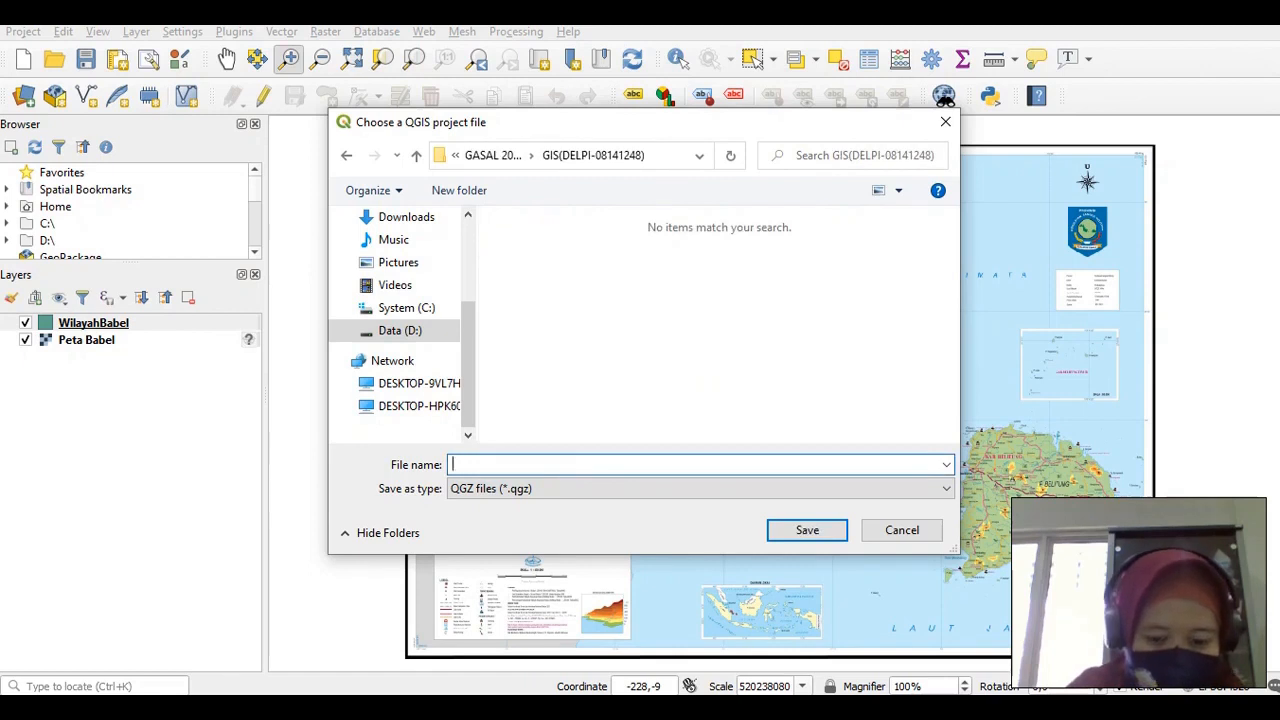
{"action": "type", "text": "P"}
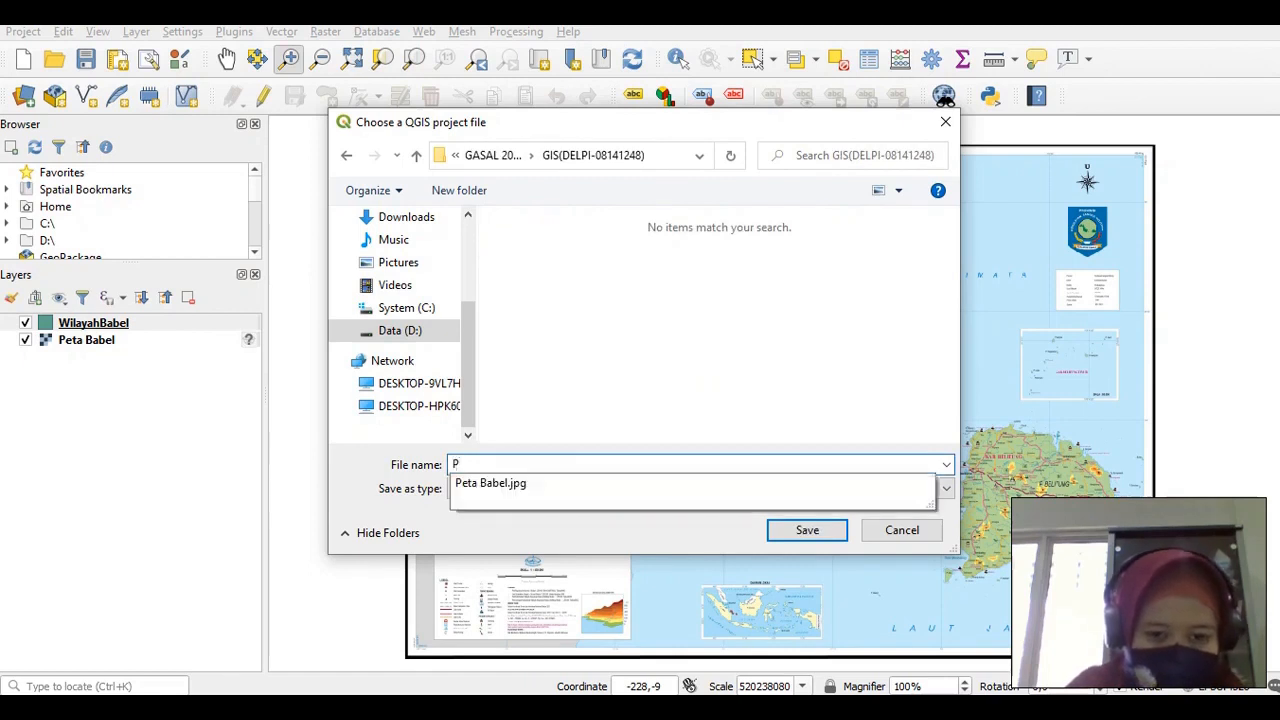
{"action": "key", "text": "BackSpace"}
{"action": "key", "text": "BackSpace"}
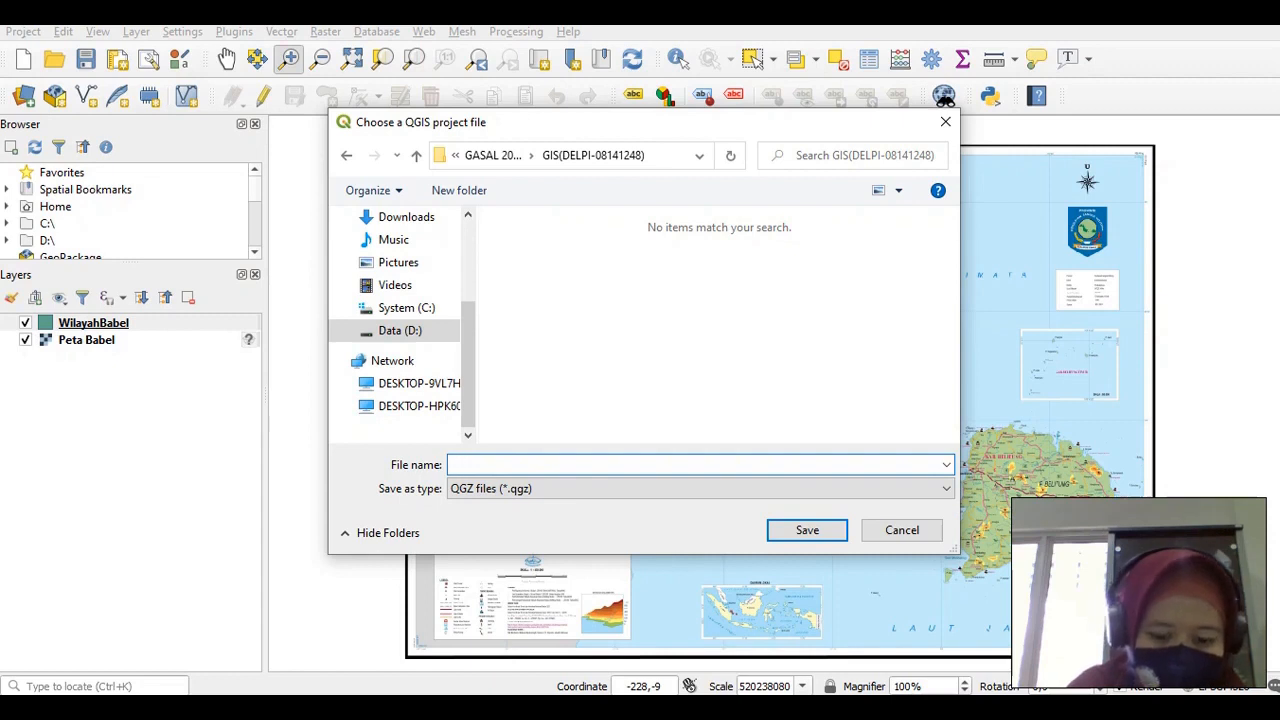
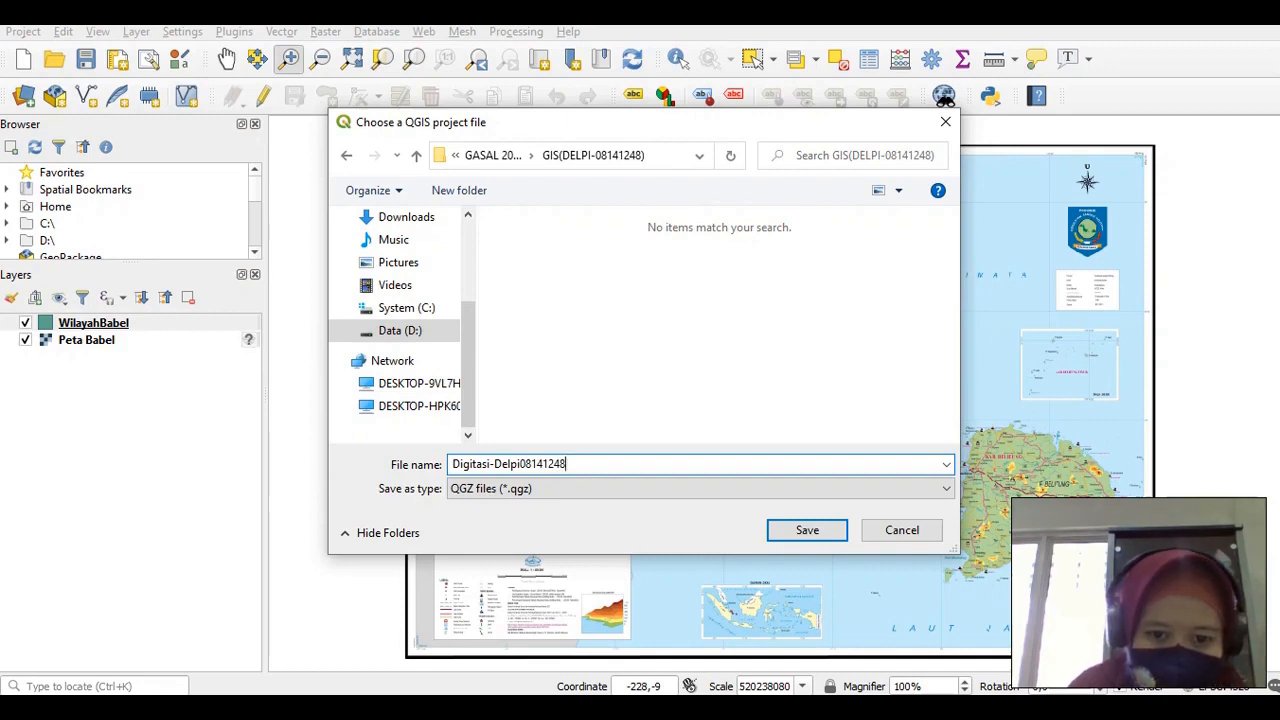
{"action": "key", "text": "Return"}
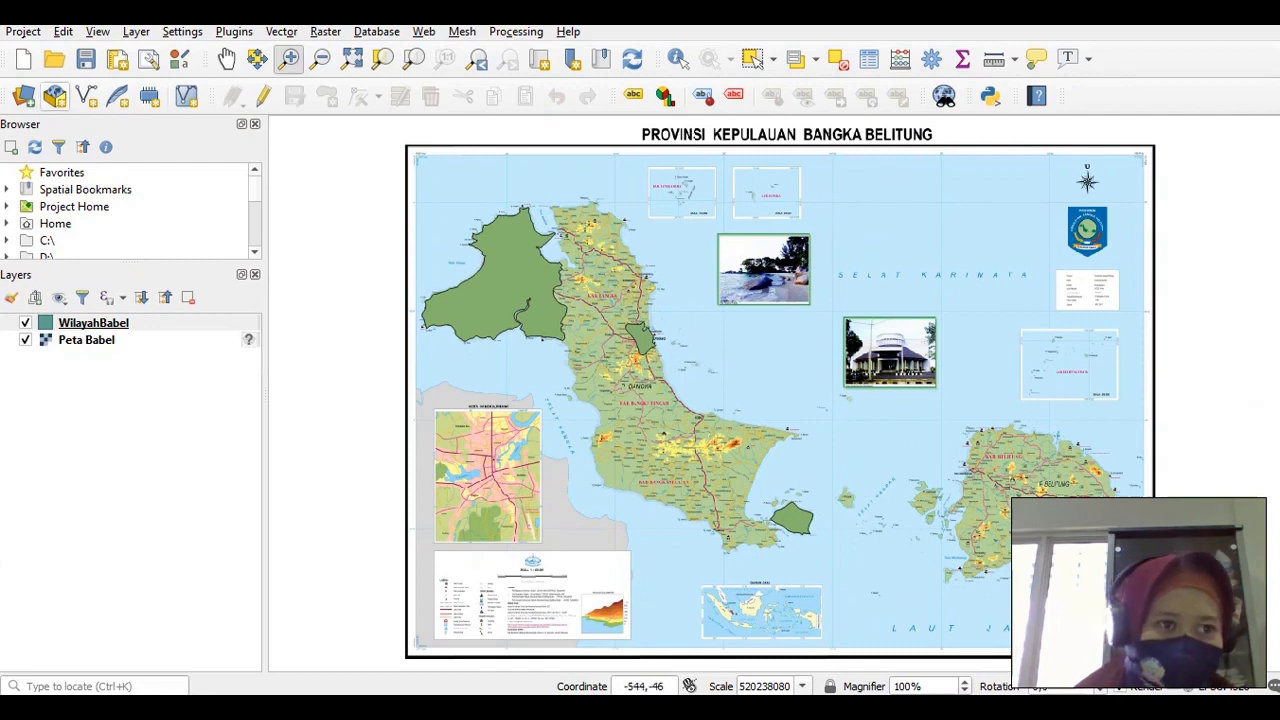
Start a fresh, empty QGIS project, closing the saved WilayahBabel project
{"action": "left_click", "coordinate": [24, 59]}
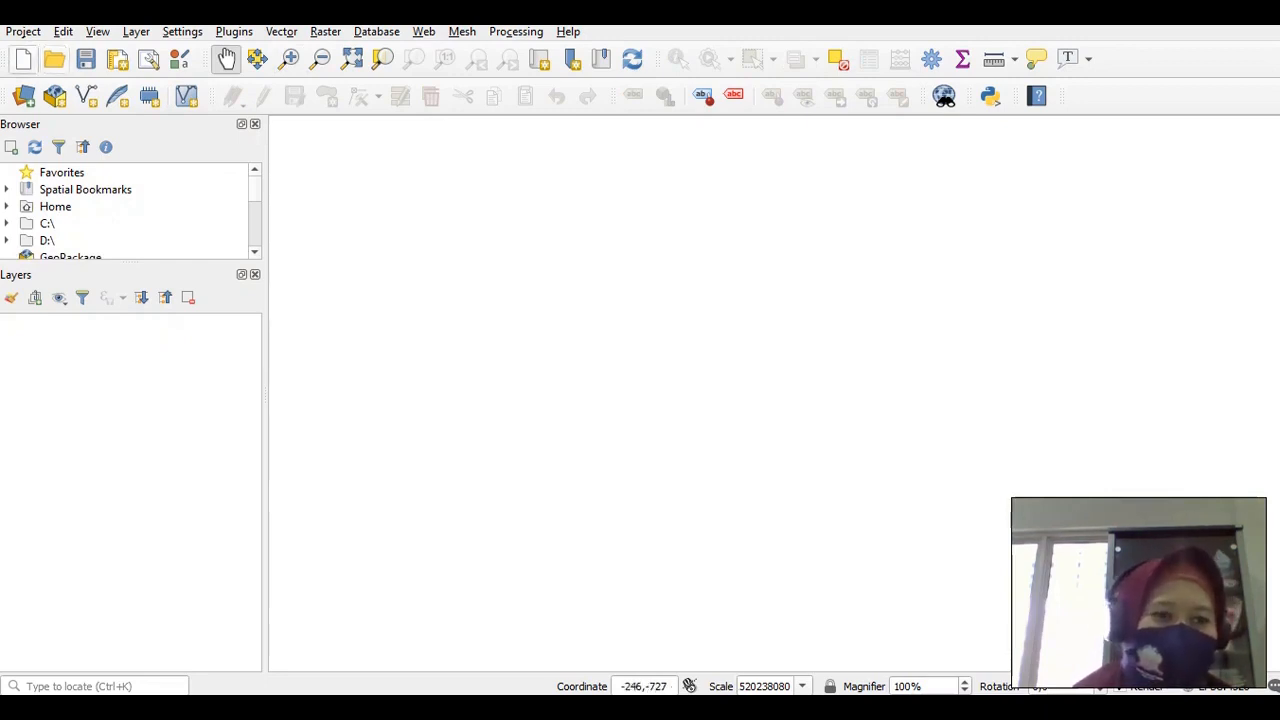
In the Open Project dialog, browse to D:\DATA\My Data\ATMA LUHUR\2020-2021\GASAL 2020-2021
{"action": "left_click", "coordinate": [22, 31]}
{"action": "left_click", "coordinate": [40, 48]}
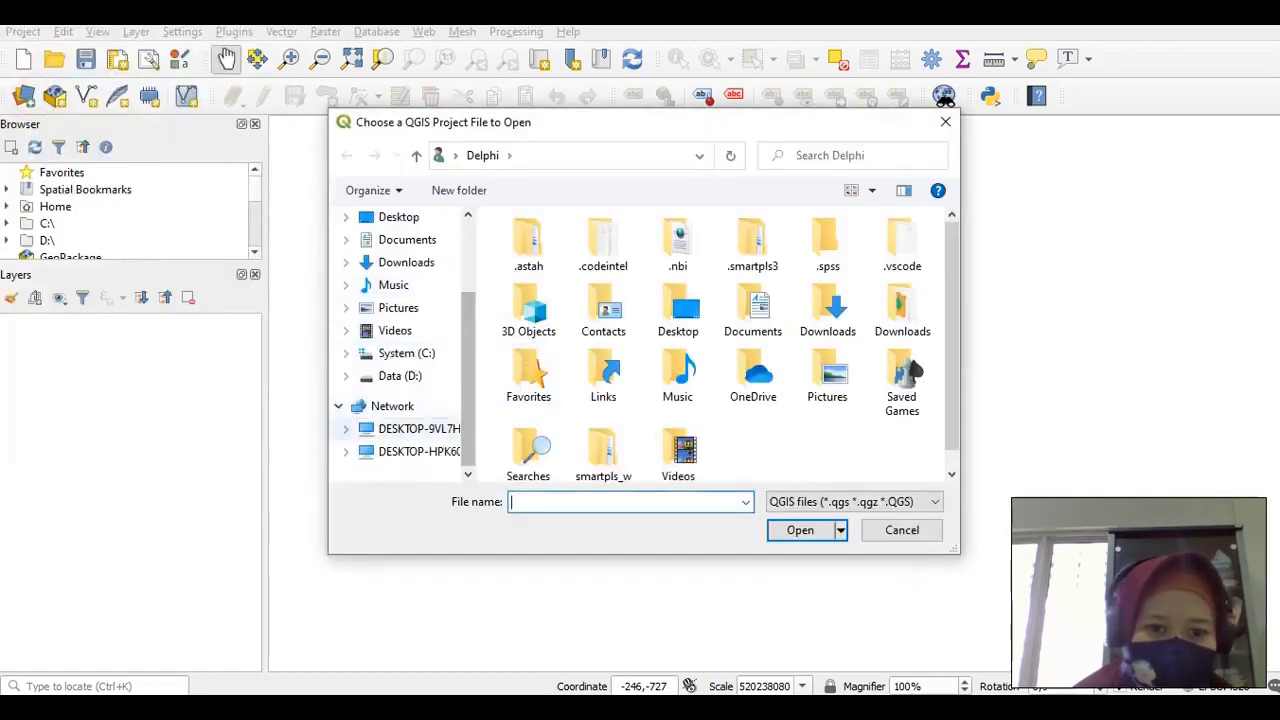
{"action": "left_click", "coordinate": [400, 376]}
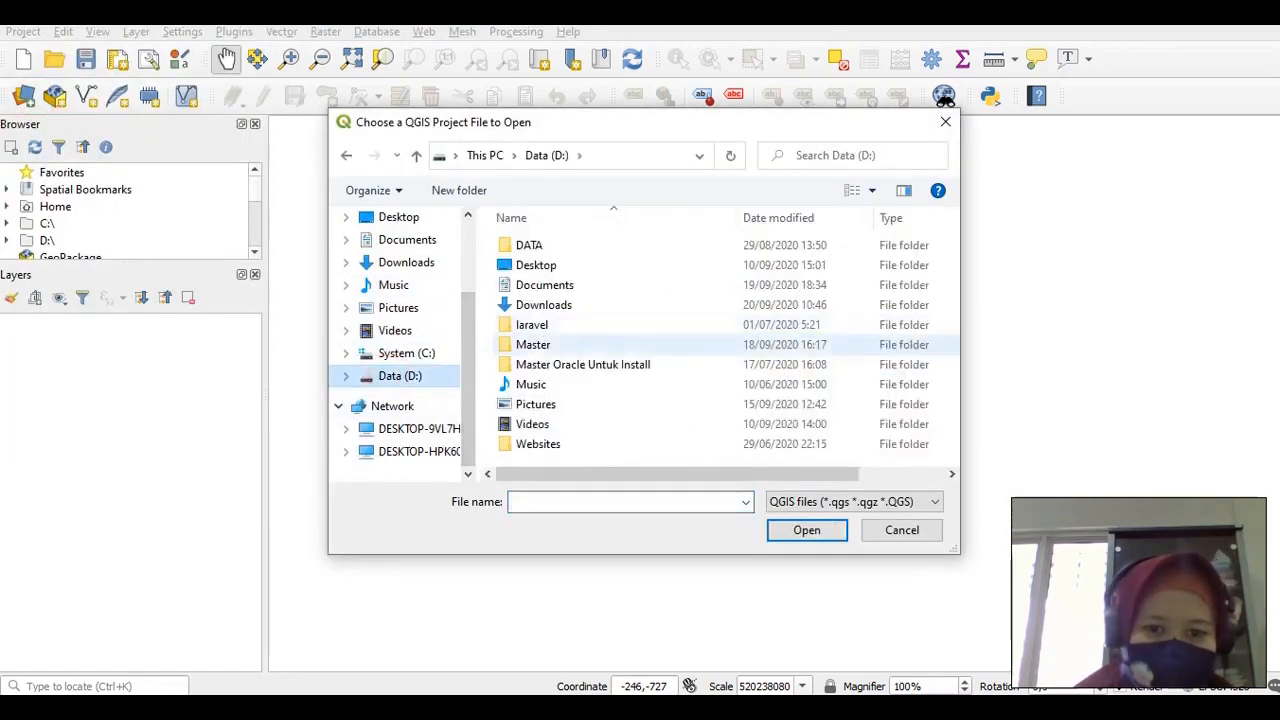
{"action": "double_click", "coordinate": [529, 245]}
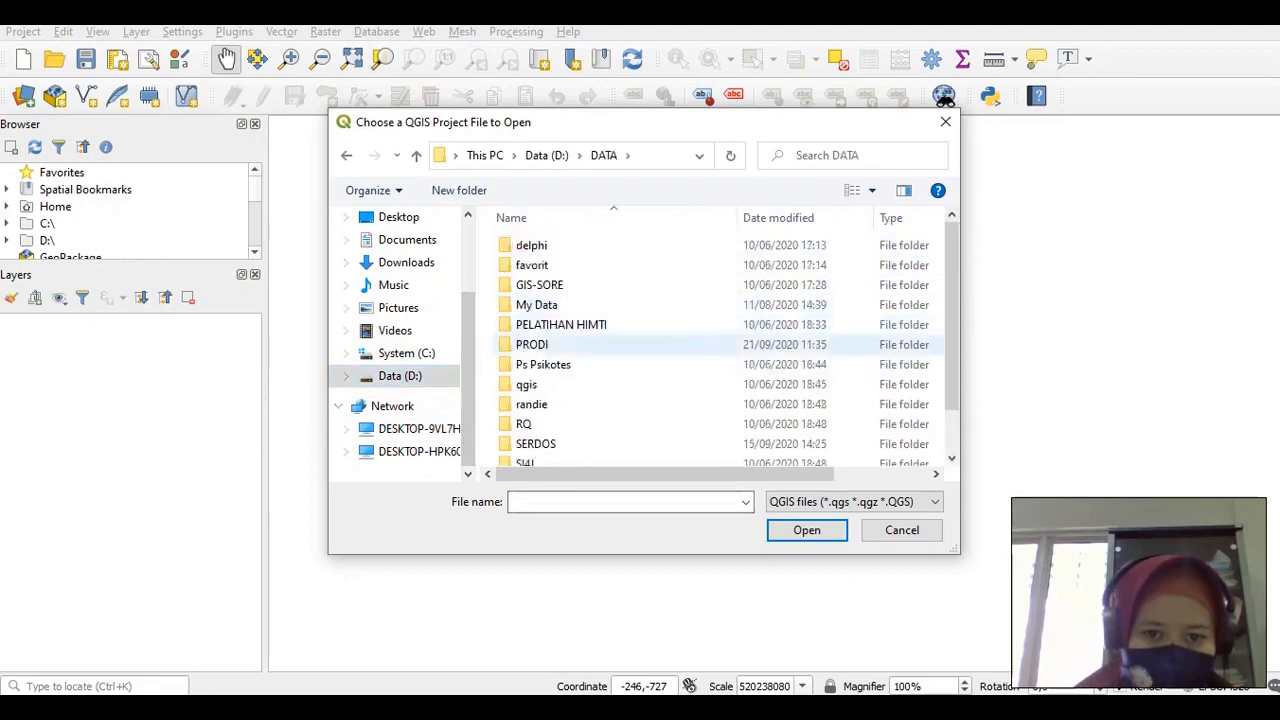
{"action": "double_click", "coordinate": [537, 305]}
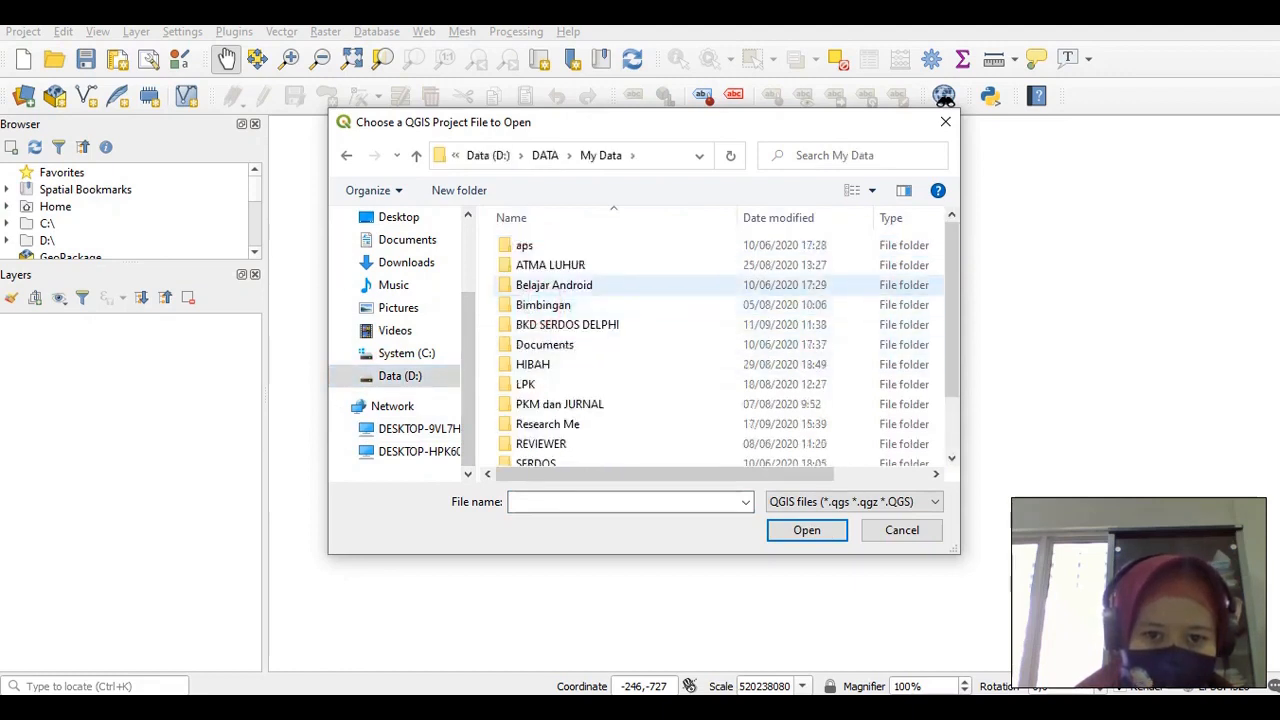
{"action": "double_click", "coordinate": [552, 264]}
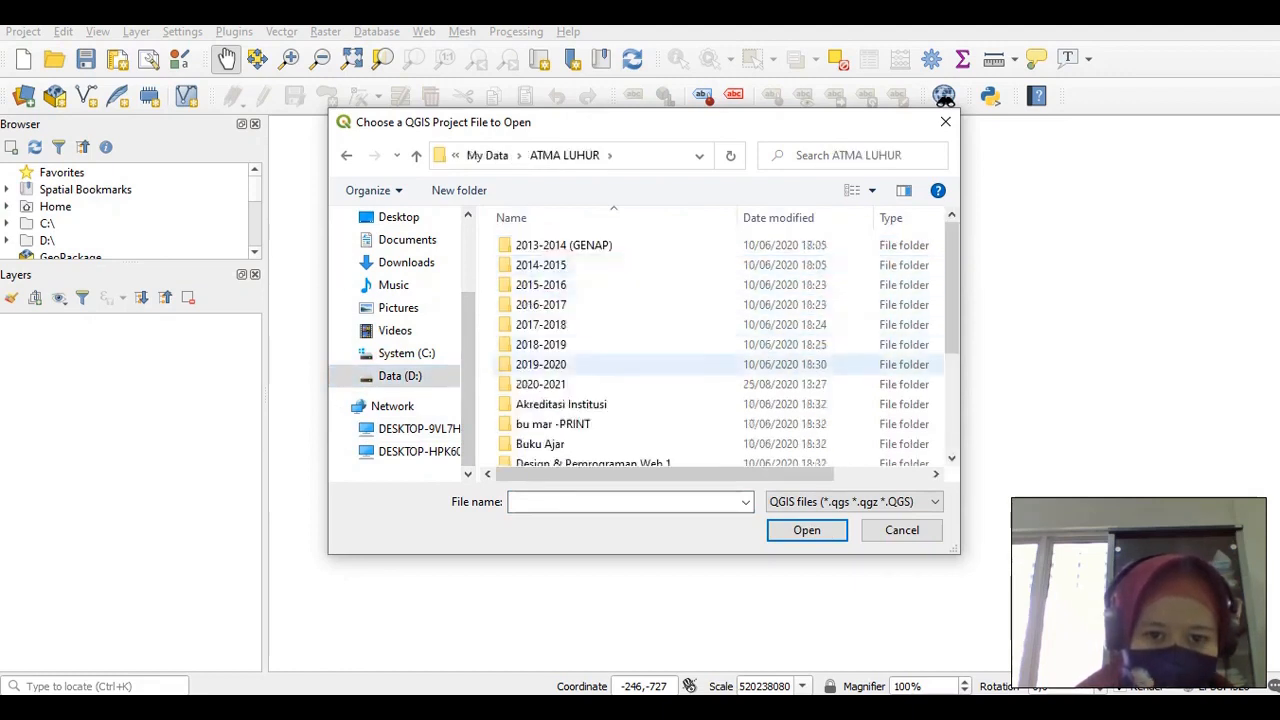
{"action": "left_click", "coordinate": [541, 383]}
{"action": "double_click", "coordinate": [541, 383]}
{"action": "double_click", "coordinate": [540, 246]}
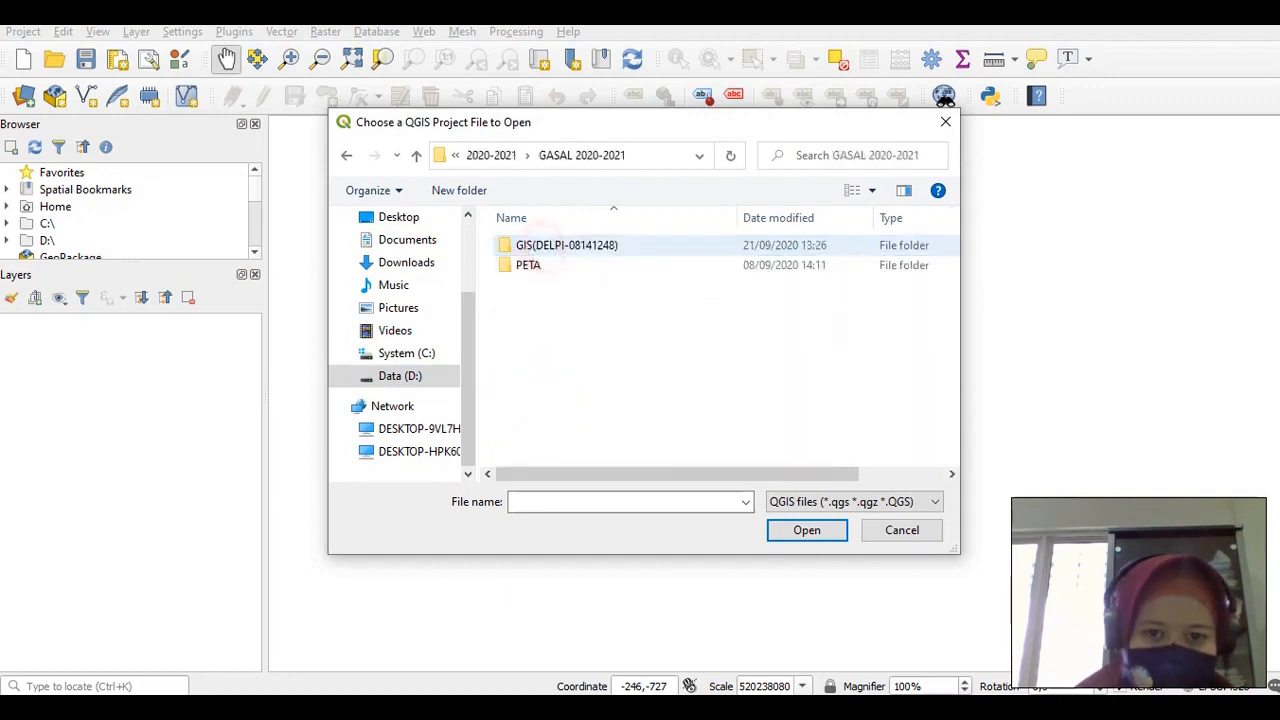
Open the saved .qgz project from the GIS folder
{"action": "left_click", "coordinate": [549, 245]}
{"action": "double_click", "coordinate": [549, 245]}
{"action": "left_click", "coordinate": [541, 265]}
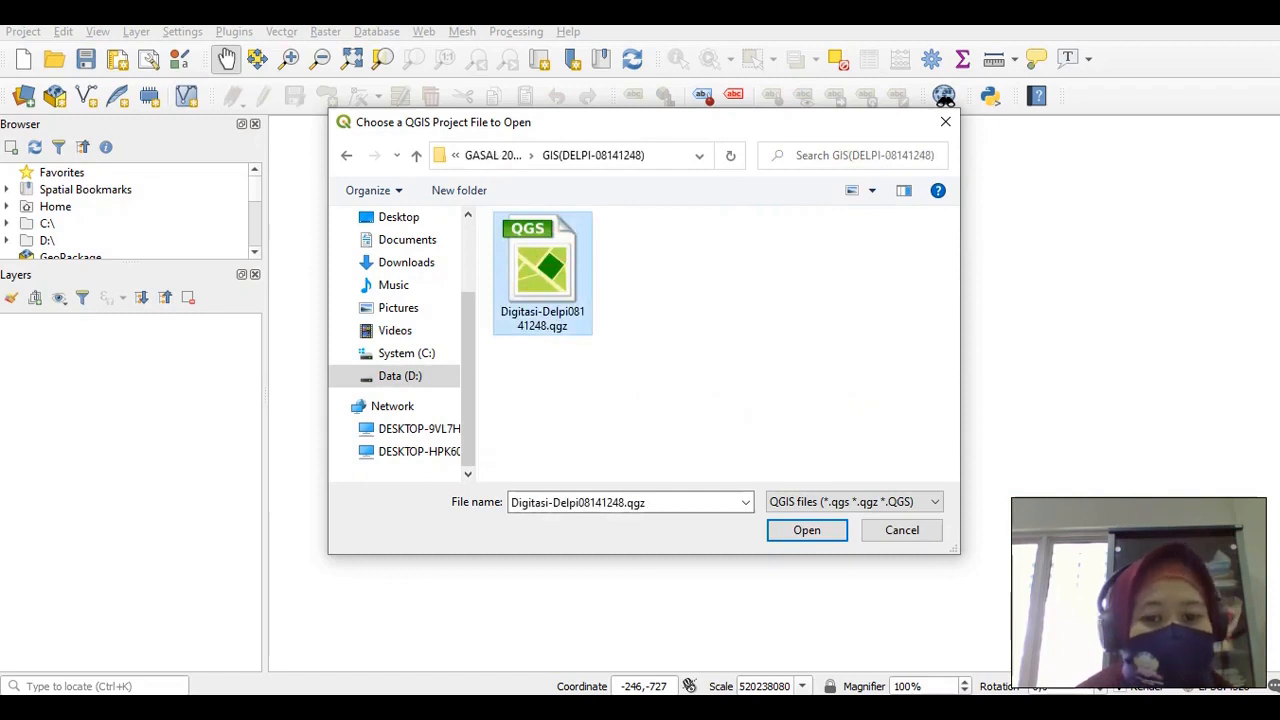
{"action": "left_click", "coordinate": [797, 527]}
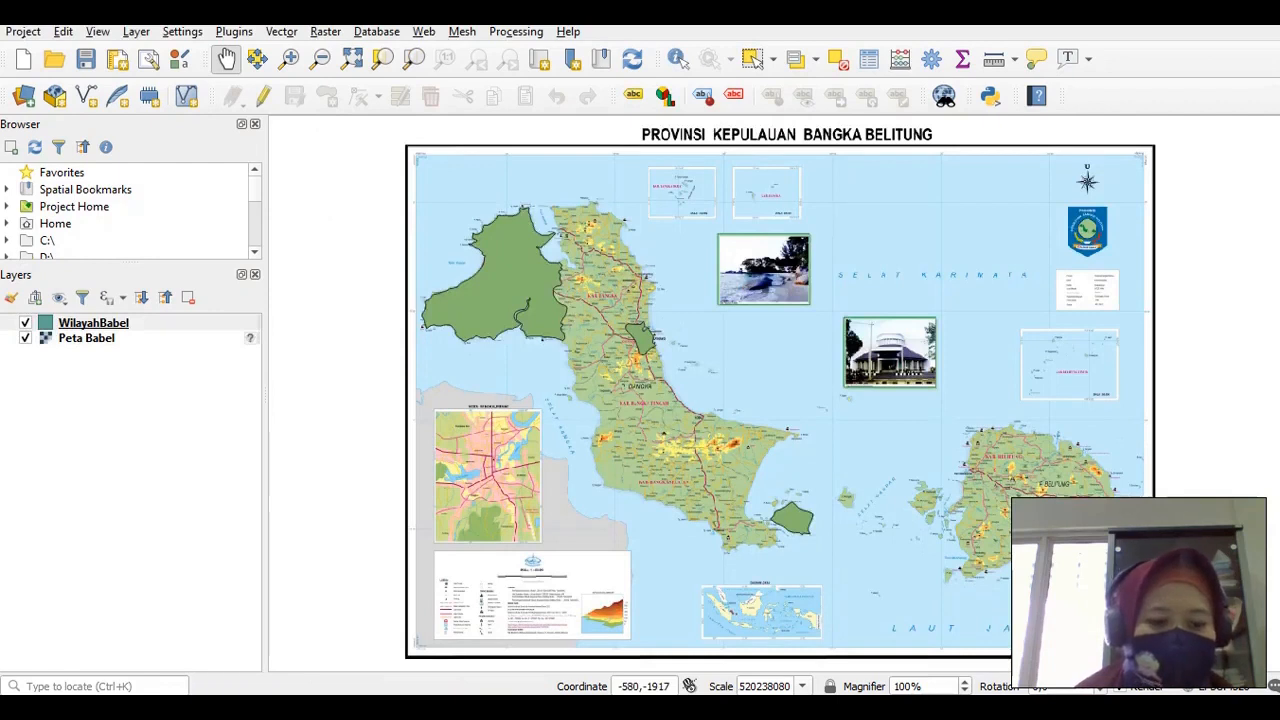
{"action": "mouse_move", "coordinate": [109, 573]}
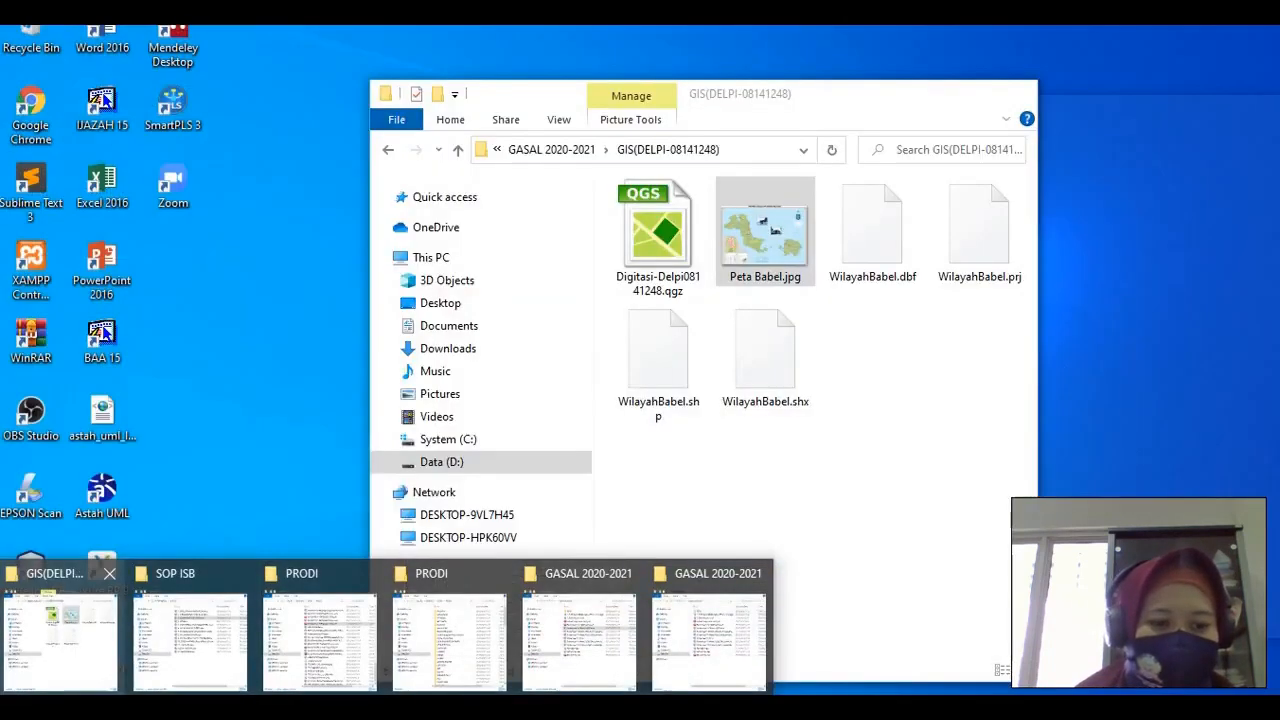
{"action": "left_click", "coordinate": [70, 620]}
{"action": "left_click", "coordinate": [858, 238]}
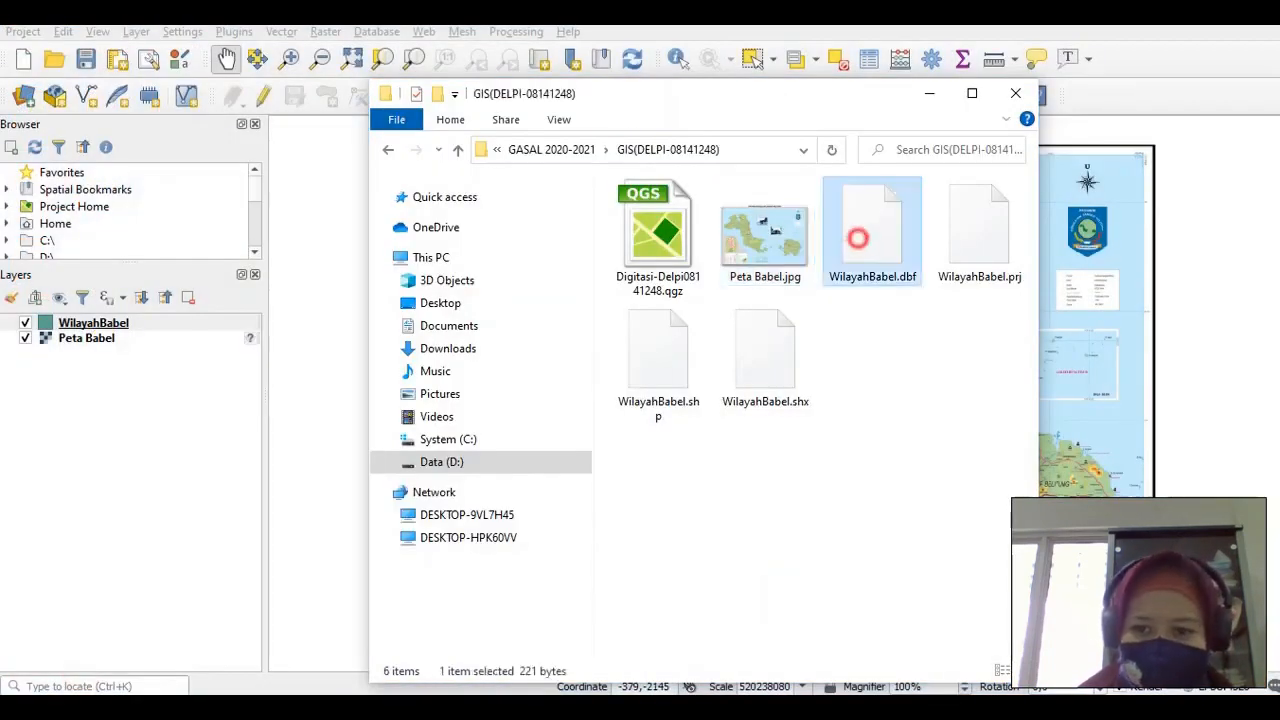
{"action": "left_click", "coordinate": [765, 355], "text": "shift"}
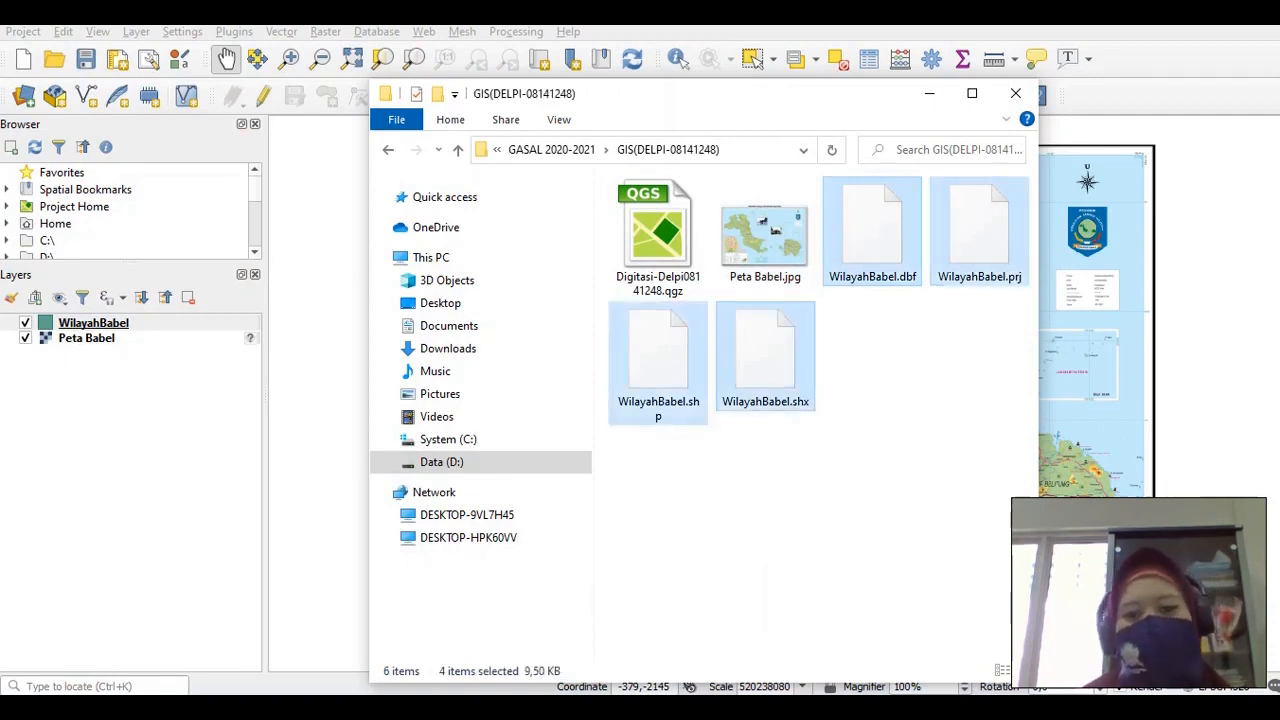
{"action": "left_click", "coordinate": [888, 397]}
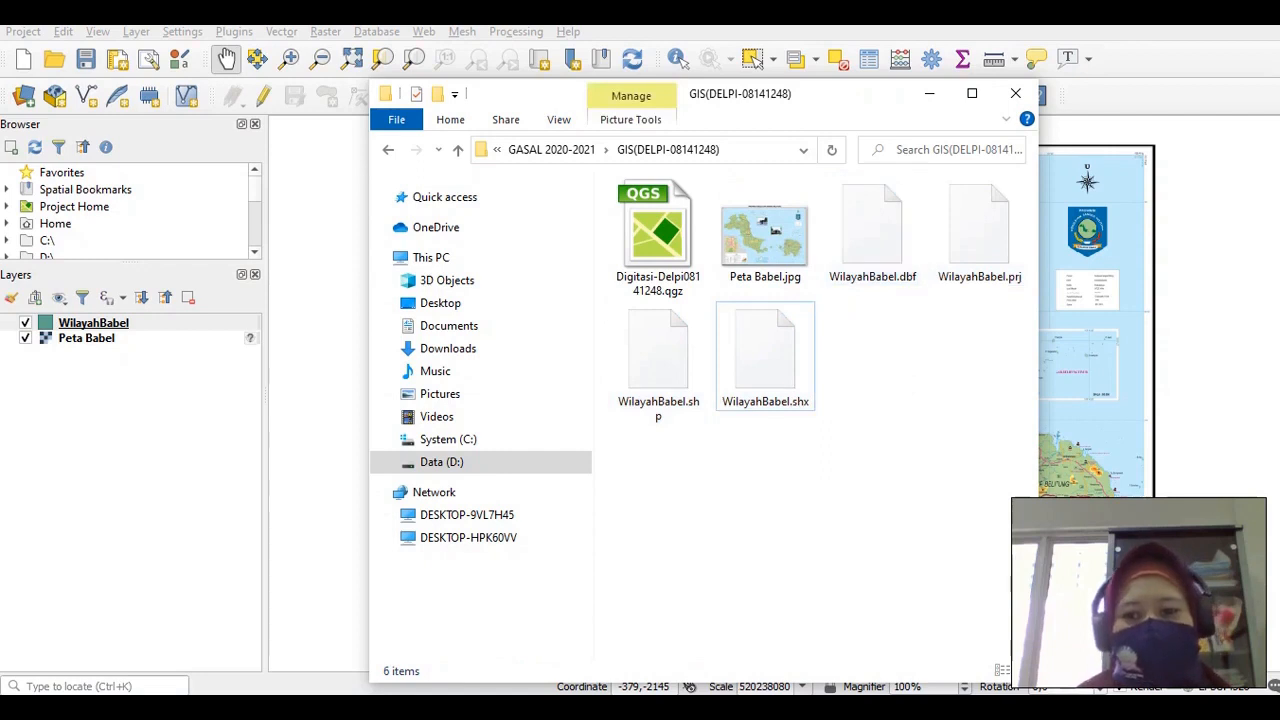
{"action": "left_click", "coordinate": [929, 93]}
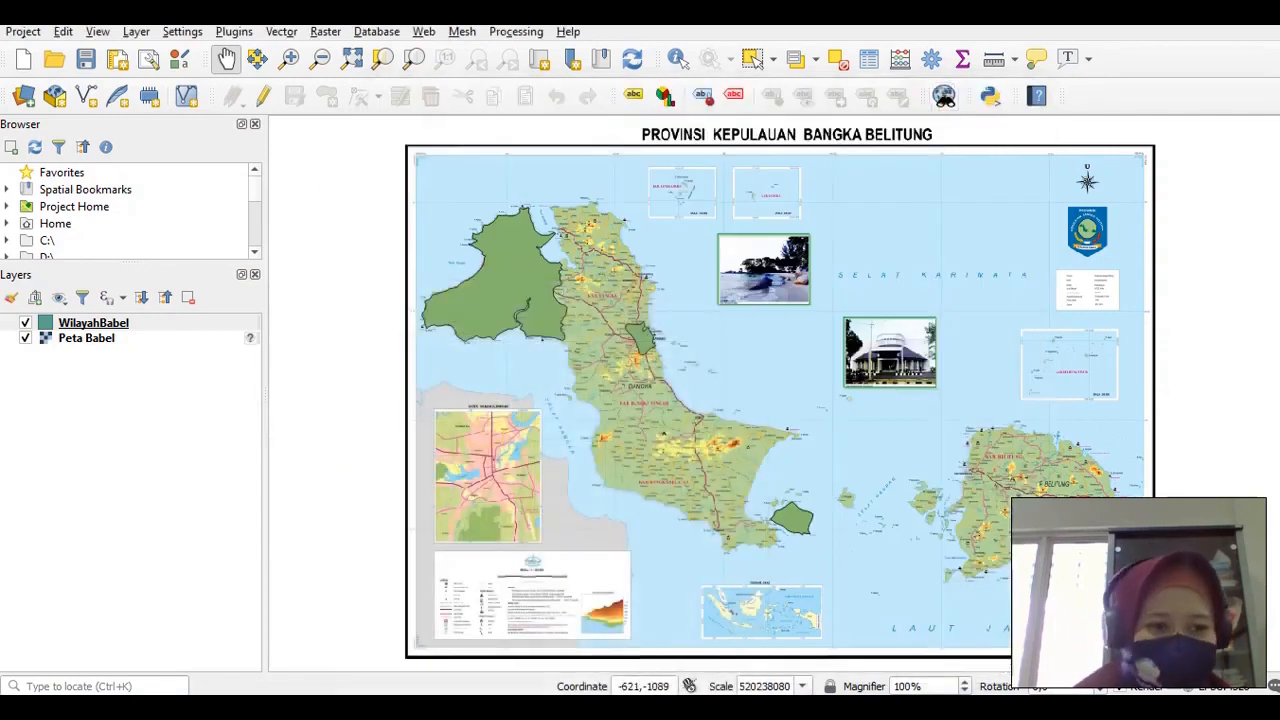
{"action": "left_click", "coordinate": [100, 322]}
{"action": "right_click", "coordinate": [100, 322]}
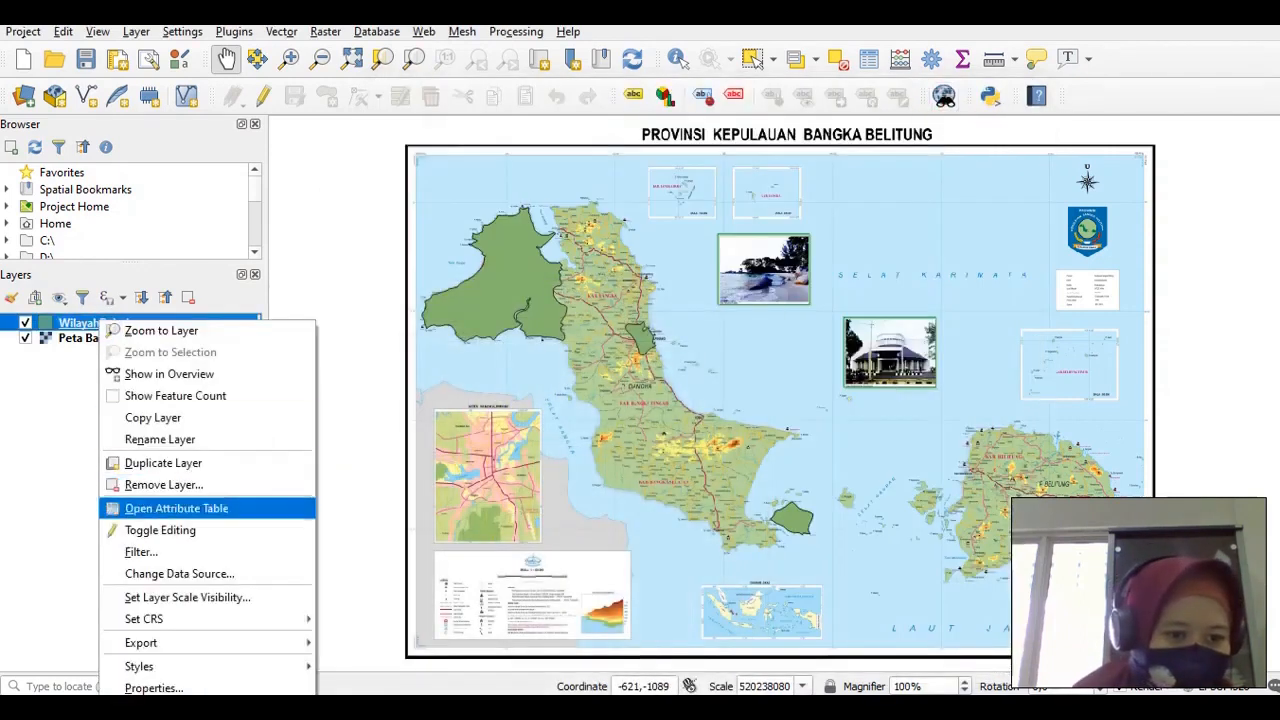
{"action": "left_click", "coordinate": [176, 508]}
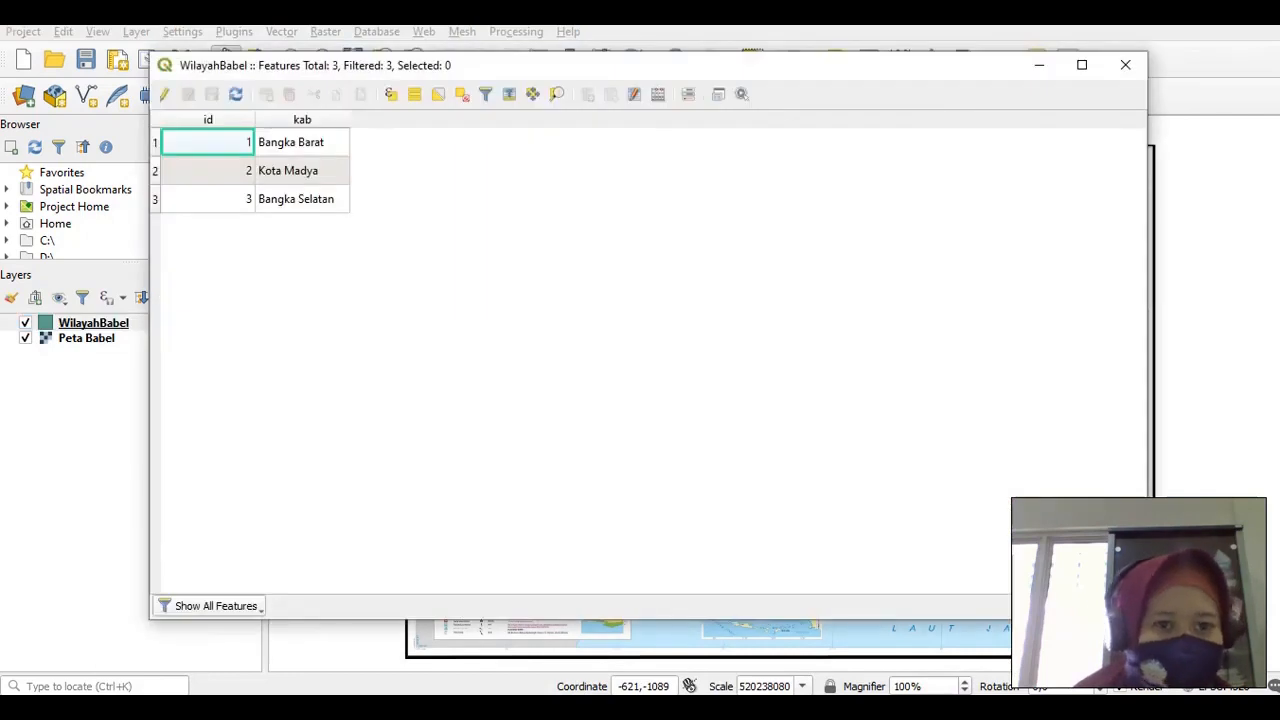
{"action": "left_click_drag", "start_coordinate": [309, 63], "coordinate": [508, 148]}
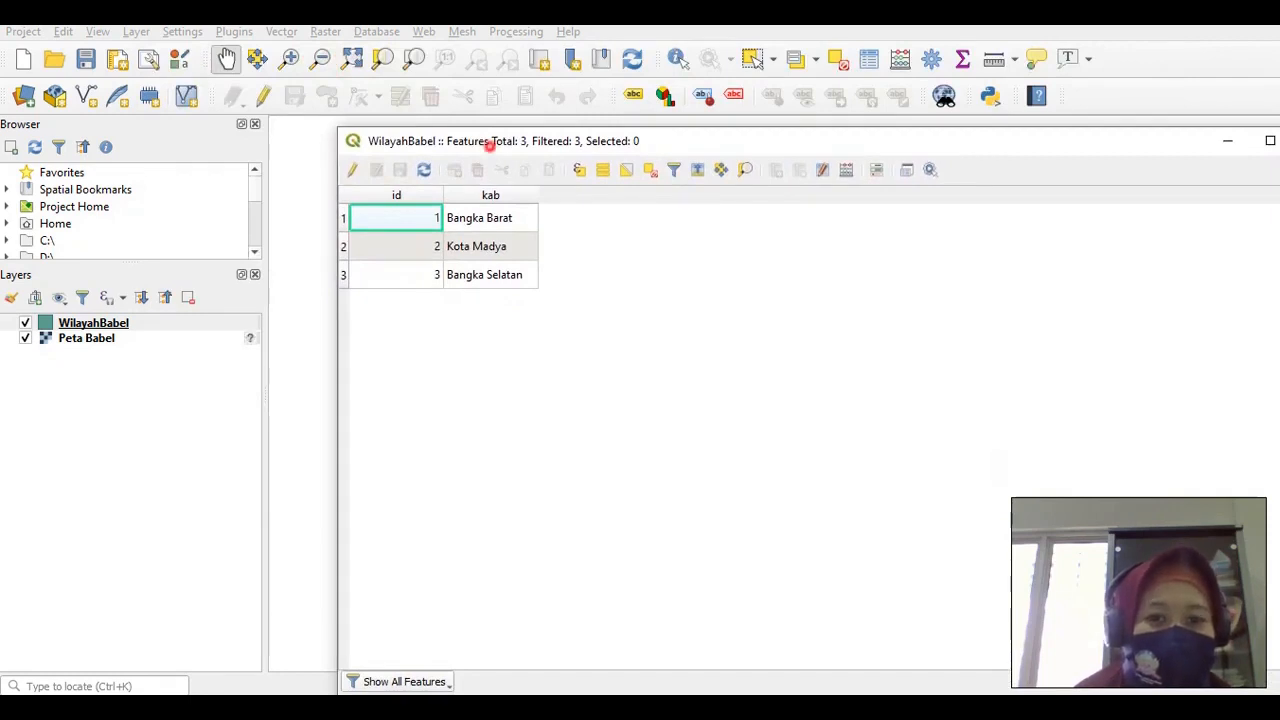
{"action": "left_click_drag", "start_coordinate": [489, 143], "coordinate": [342, 156]}
{"action": "left_click", "coordinate": [1167, 153]}
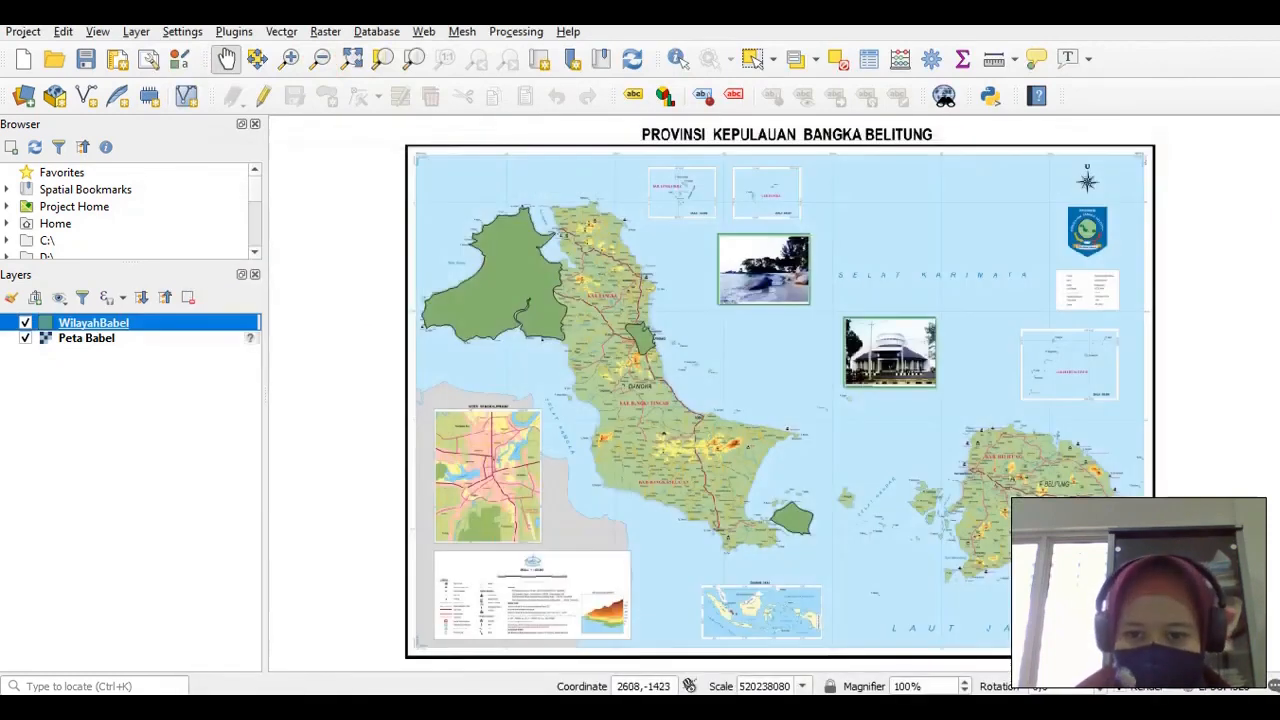